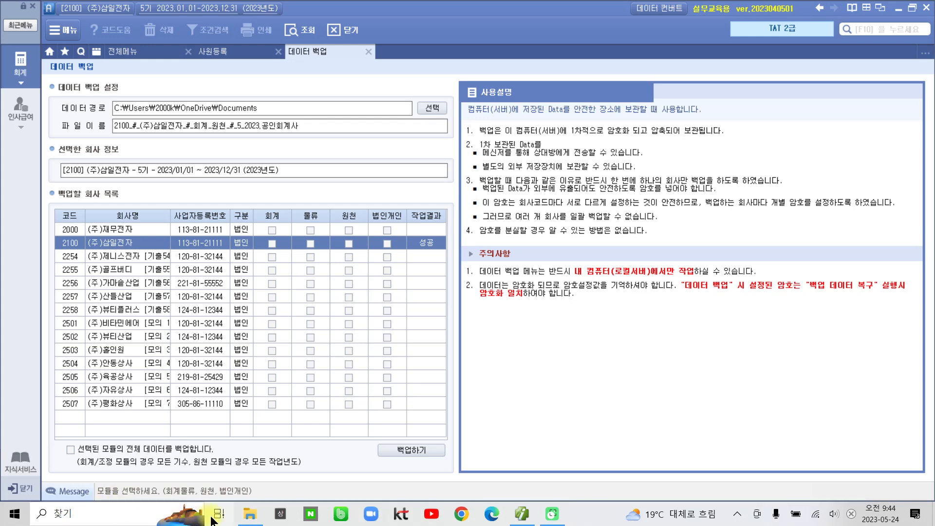
Step: Open the PDF 02부 3장(281~334)-rip from the 2023년 TAT 2급 folder of the 회계교재 library and collapse its tools pane
{"action": "left_click", "coordinate": [250, 514]}
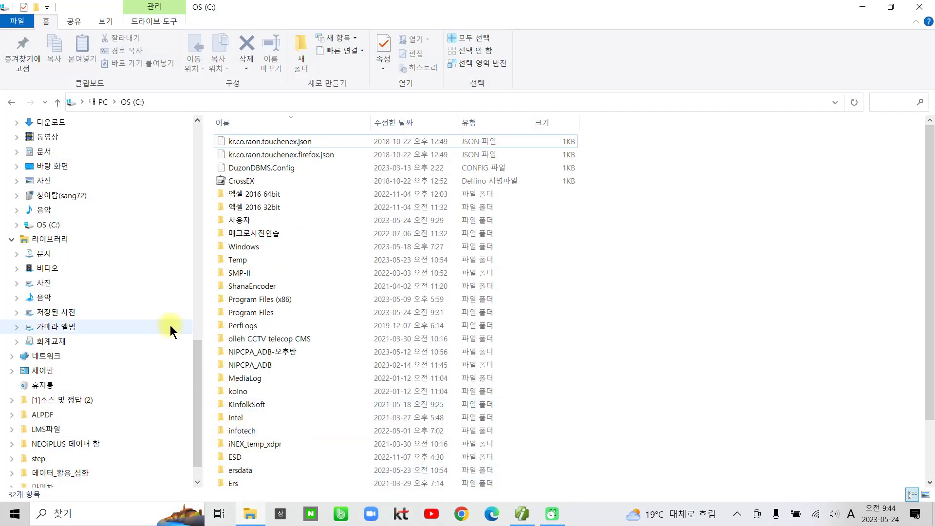
{"action": "scroll", "coordinate": [160, 314], "scroll_direction": "up", "scroll_amount": 4}
{"action": "scroll", "coordinate": [135, 226], "scroll_direction": "up", "scroll_amount": 10}
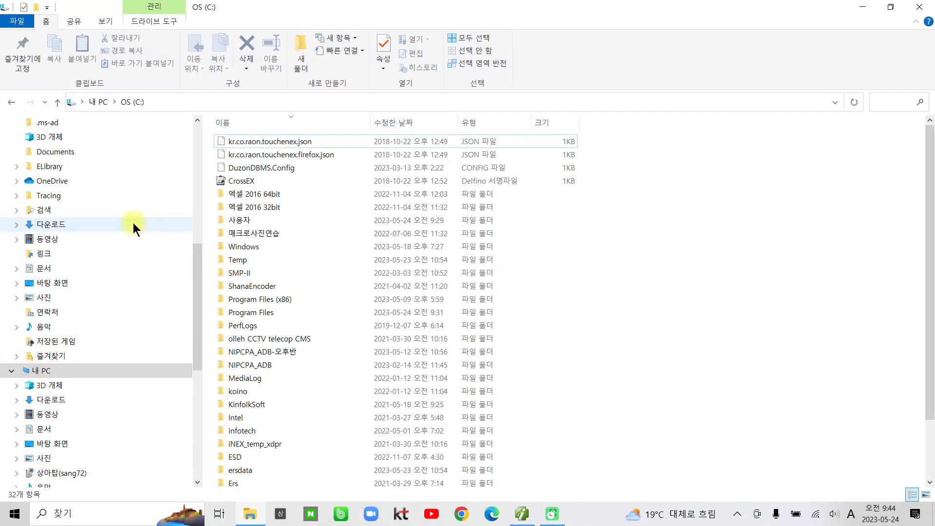
{"action": "left_click", "coordinate": [67, 195]}
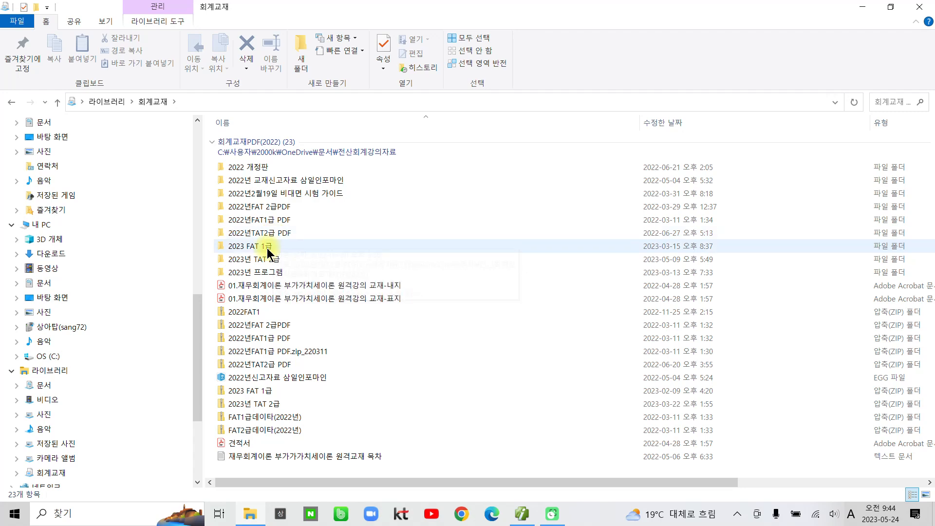
{"action": "double_click", "coordinate": [264, 259]}
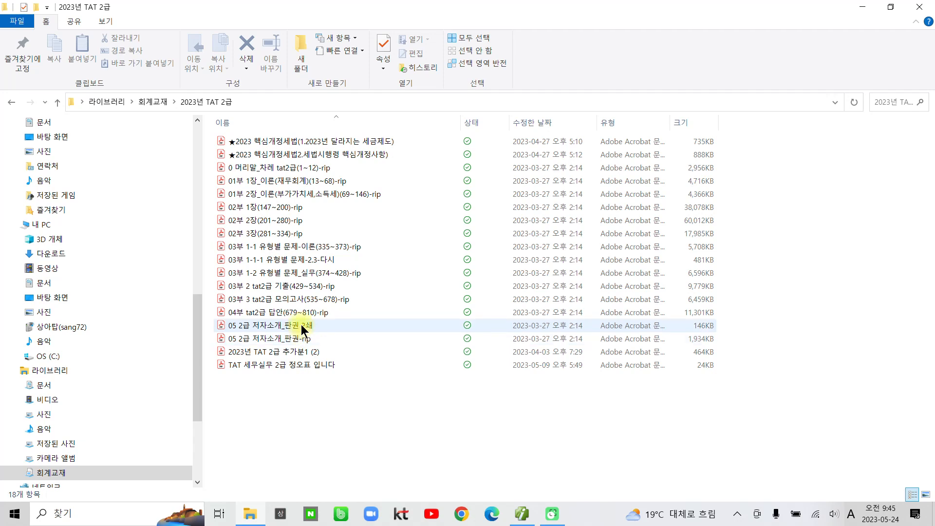
{"action": "left_click", "coordinate": [291, 232]}
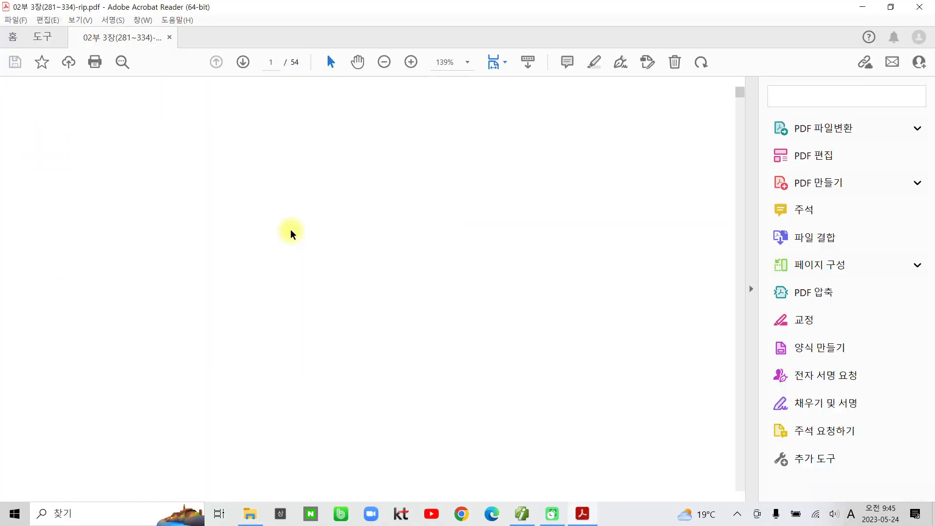
{"action": "left_click", "coordinate": [749, 288]}
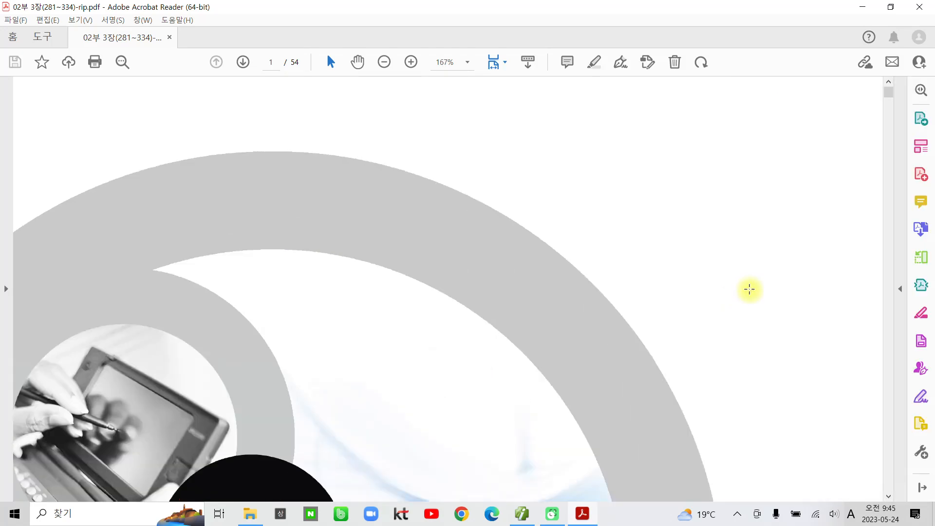
Step: Search the PDF for 297 to reach that textbook page, and close the search box
{"action": "key", "text": "ctrl+f"}
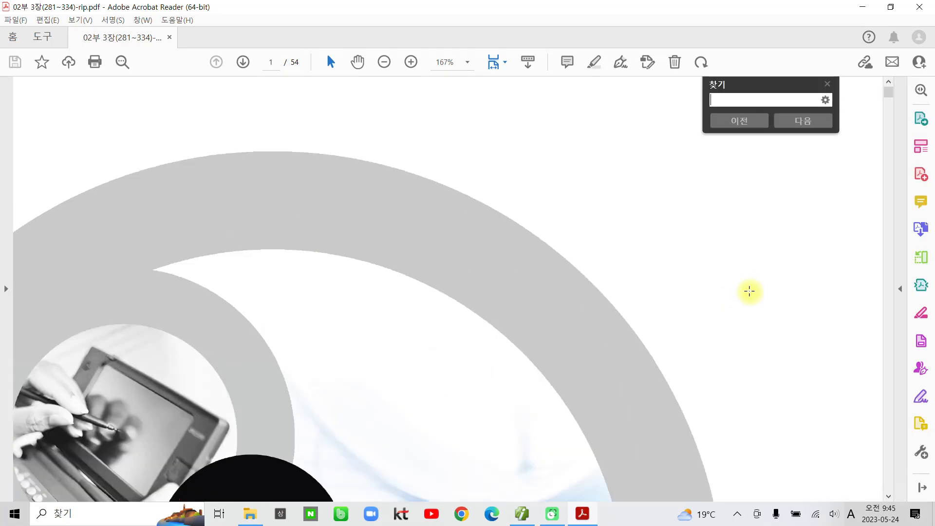
{"action": "type", "text": "29"}
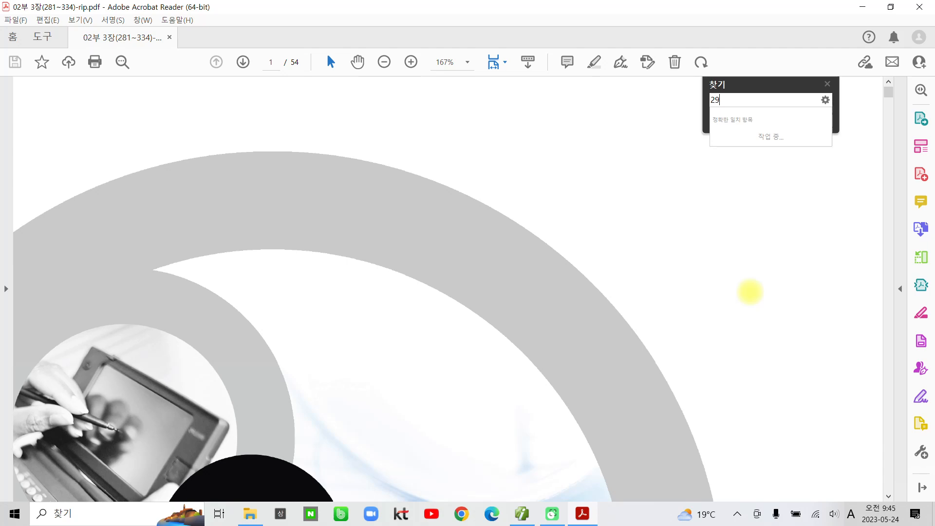
{"action": "type", "text": "77"}
{"action": "key", "text": "BackSpace"}
{"action": "key", "text": "Return"}
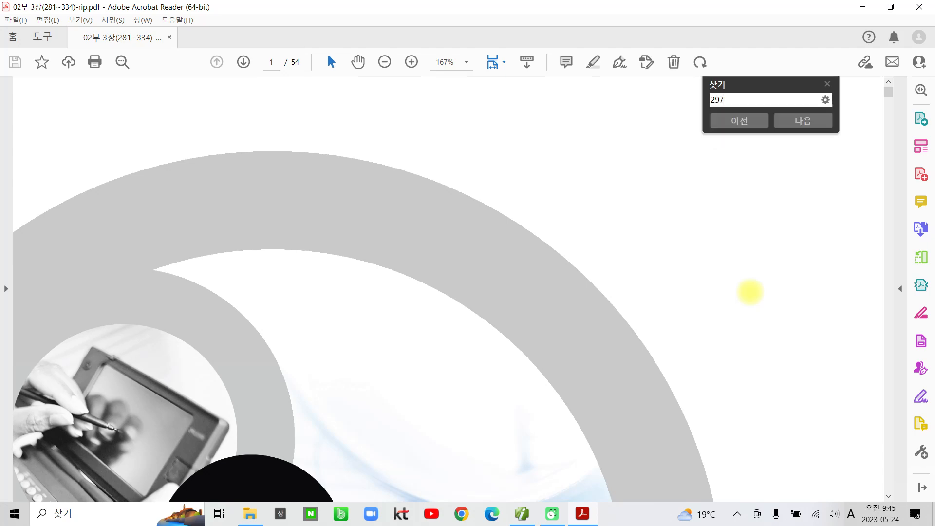
{"action": "left_click", "coordinate": [828, 83]}
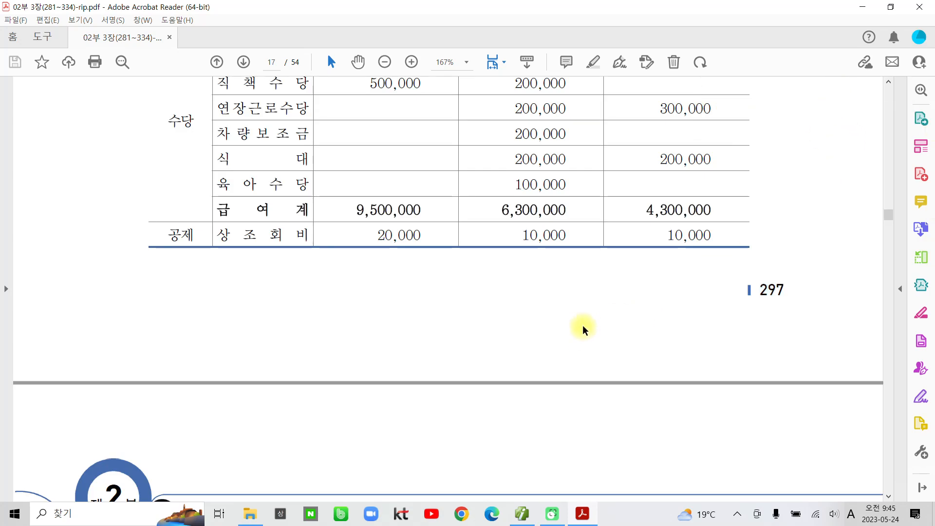
Step: Highlight the task heading 급여자료 입력 on page 297
{"action": "scroll", "coordinate": [522, 334], "scroll_direction": "up", "scroll_amount": 10}
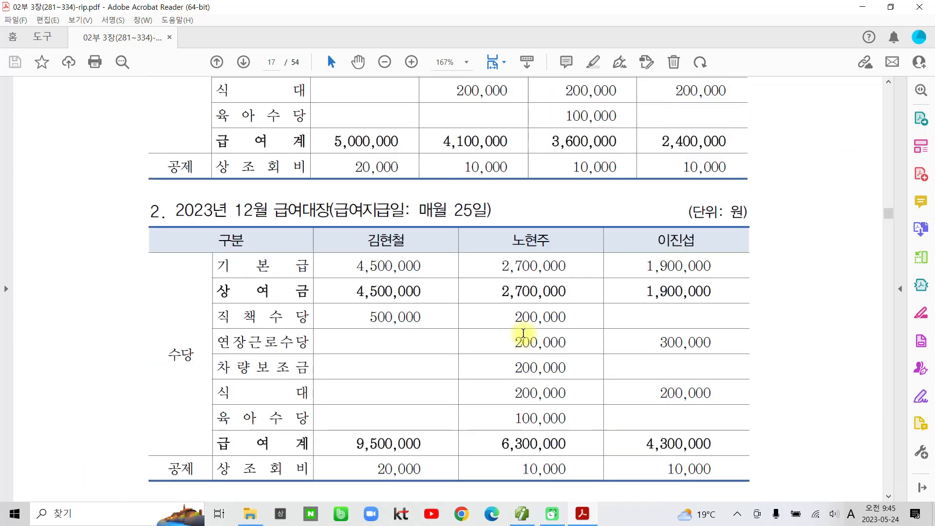
{"action": "scroll", "coordinate": [525, 329], "scroll_direction": "up", "scroll_amount": 3}
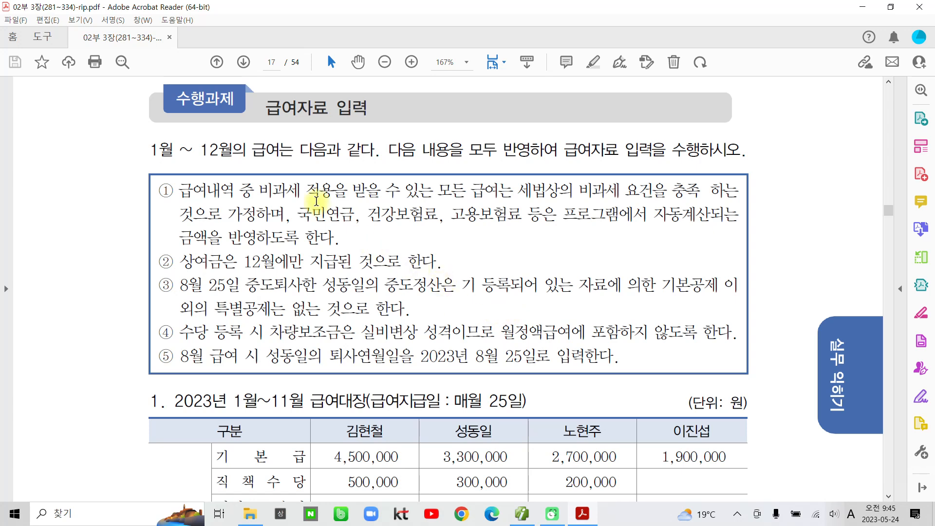
{"action": "left_click_drag", "start_coordinate": [265, 107], "coordinate": [369, 109]}
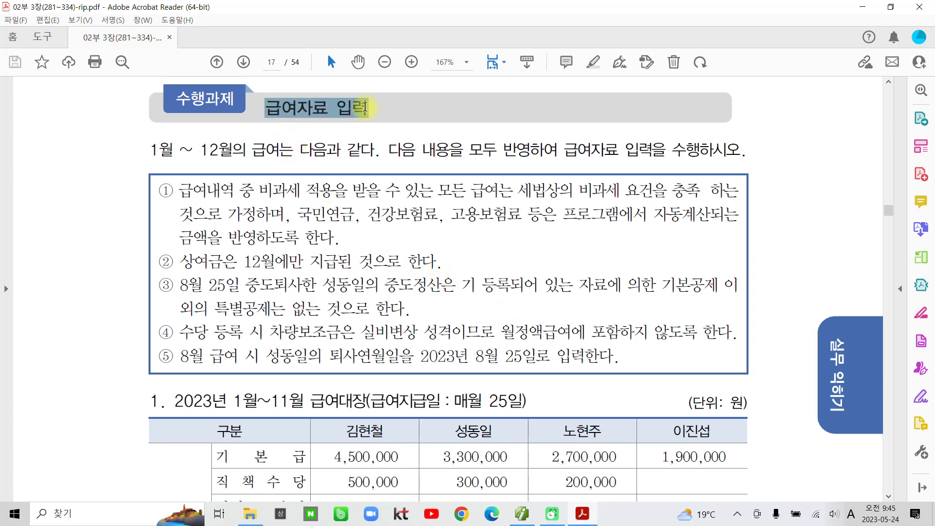
{"action": "left_click", "coordinate": [381, 133]}
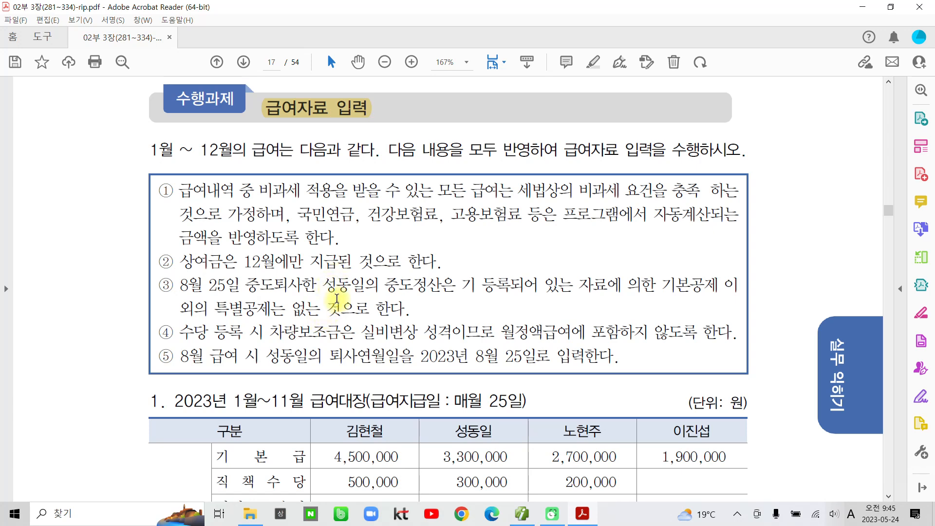
Step: In the January–November payroll table, box 수당, underline 1월~11월 in the title, and put check marks beside the four employee names
{"action": "scroll", "coordinate": [337, 298], "scroll_direction": "down", "scroll_amount": 5}
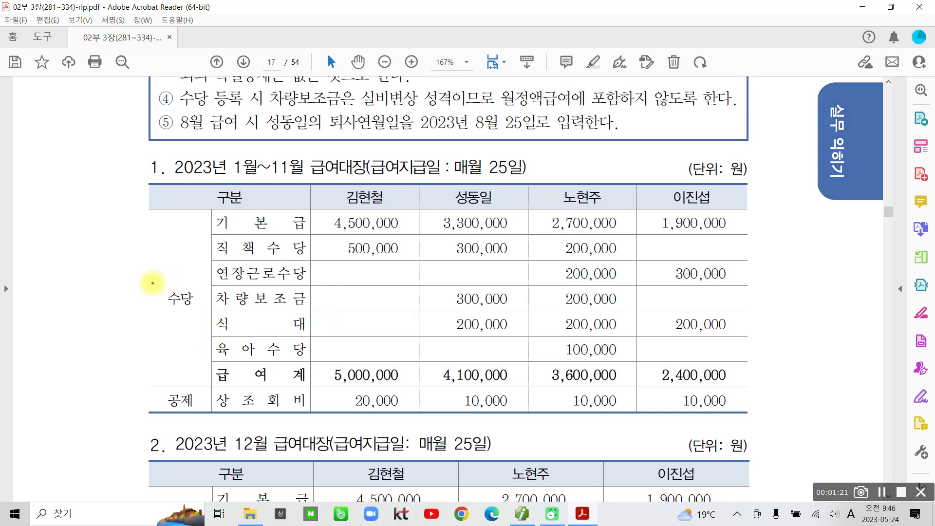
{"action": "left_click_drag", "start_coordinate": [152, 283], "coordinate": [199, 325]}
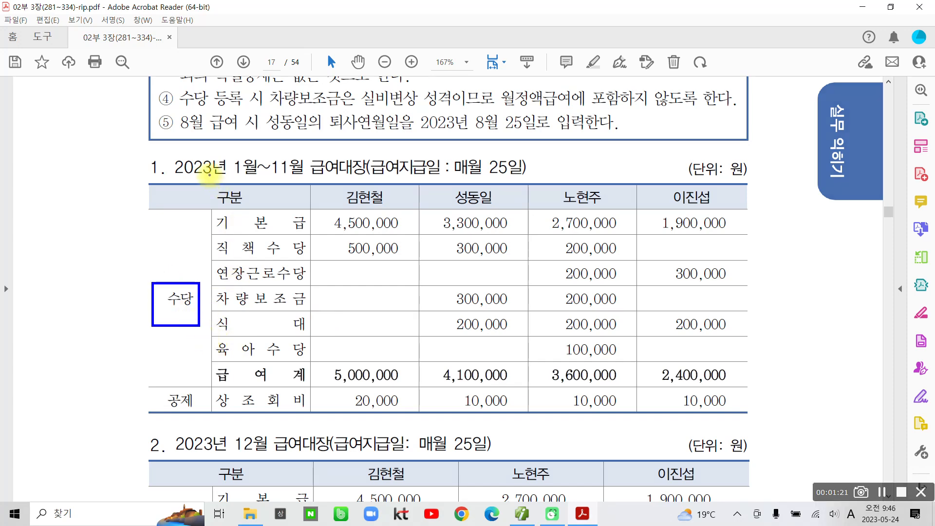
{"action": "left_click_drag", "start_coordinate": [229, 179], "coordinate": [292, 178]}
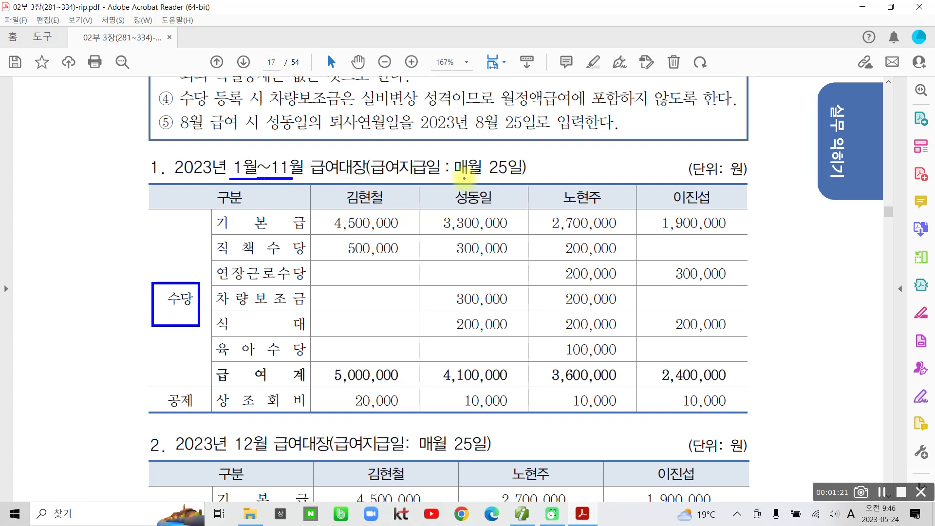
{"action": "mouse_move", "coordinate": [395, 185]}
{"action": "left_mouse_down"}
{"action": "mouse_move", "coordinate": [404, 195]}
{"action": "mouse_move", "coordinate": [418, 184]}
{"action": "left_mouse_up"}
{"action": "left_click_drag", "start_coordinate": [517, 184], "coordinate": [537, 184]}
{"action": "left_click_drag", "start_coordinate": [614, 183], "coordinate": [631, 182]}
{"action": "left_click_drag", "start_coordinate": [728, 183], "coordinate": [746, 184]}
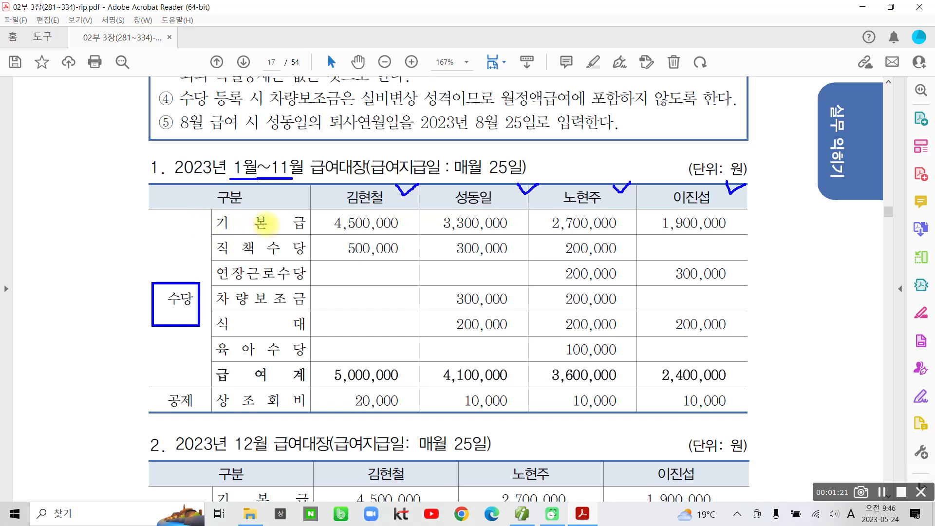
Step: Circle the allowance items from 직책수당 to 육아수당, then 상조회비 and its 공제 label in the January–November payroll table
{"action": "mouse_move", "coordinate": [312, 238]}
{"action": "left_mouse_down"}
{"action": "mouse_move", "coordinate": [336, 341]}
{"action": "mouse_move", "coordinate": [312, 363]}
{"action": "mouse_move", "coordinate": [241, 356]}
{"action": "mouse_move", "coordinate": [198, 332]}
{"action": "mouse_move", "coordinate": [207, 243]}
{"action": "mouse_move", "coordinate": [334, 234]}
{"action": "left_mouse_up"}
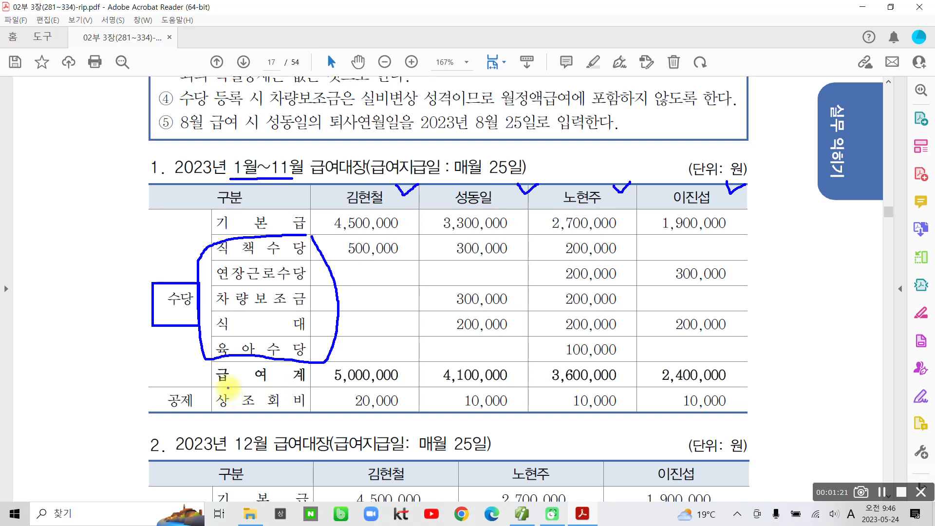
{"action": "mouse_move", "coordinate": [223, 388]}
{"action": "left_mouse_down"}
{"action": "mouse_move", "coordinate": [229, 414]}
{"action": "mouse_move", "coordinate": [317, 412]}
{"action": "mouse_move", "coordinate": [307, 390]}
{"action": "mouse_move", "coordinate": [236, 388]}
{"action": "left_mouse_up"}
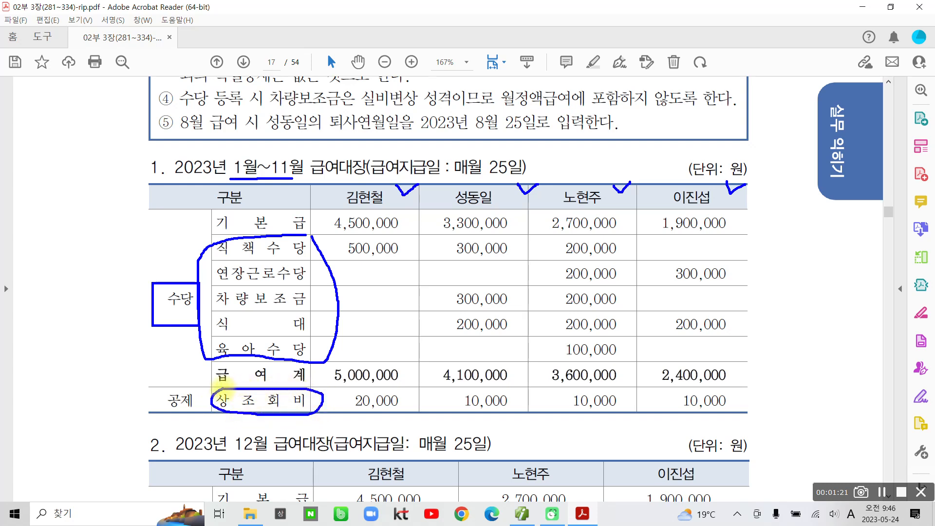
{"action": "mouse_move", "coordinate": [171, 390]}
{"action": "left_mouse_down"}
{"action": "mouse_move", "coordinate": [161, 406]}
{"action": "mouse_move", "coordinate": [202, 414]}
{"action": "mouse_move", "coordinate": [173, 384]}
{"action": "left_mouse_up"}
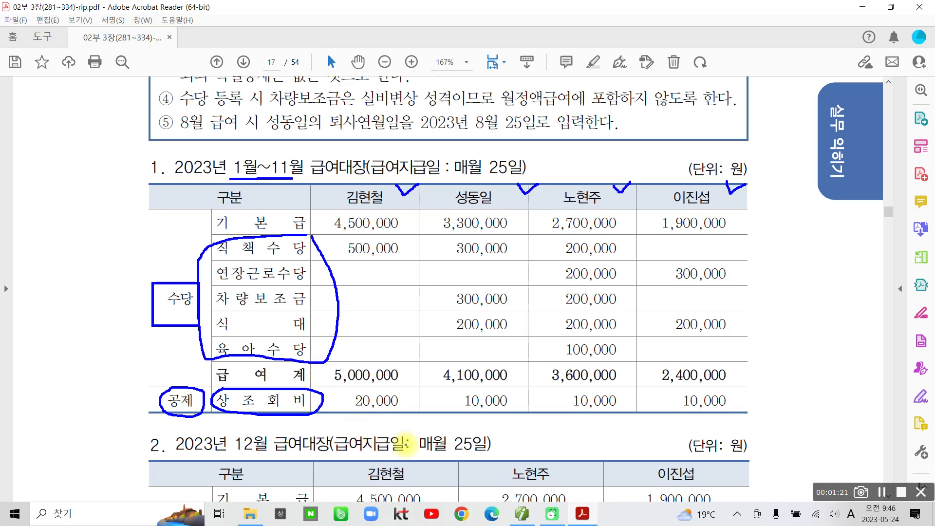
Step: Highlight 12월 급여대장 in the second table's title and the 상여금 row label
{"action": "scroll", "coordinate": [166, 276], "scroll_direction": "down", "scroll_amount": 2}
{"action": "scroll", "coordinate": [188, 276], "scroll_direction": "down", "scroll_amount": 1}
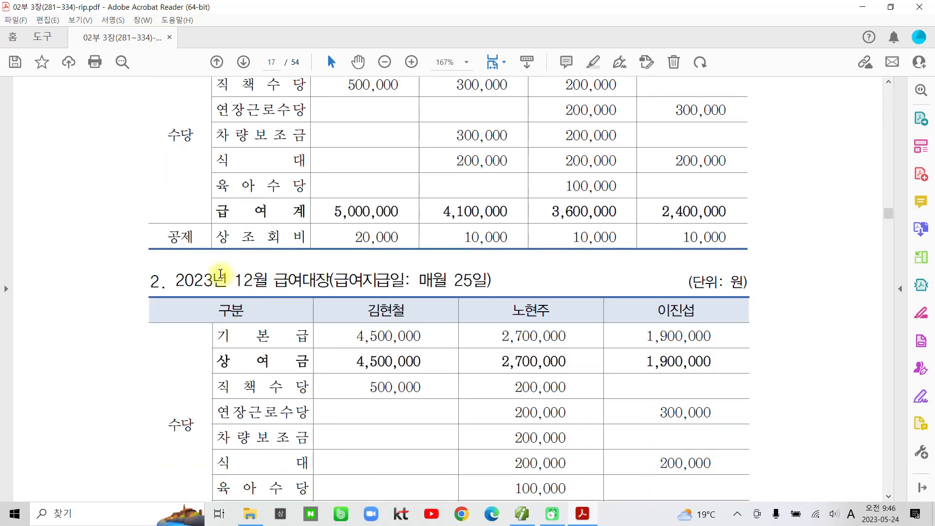
{"action": "left_click_drag", "start_coordinate": [228, 280], "coordinate": [330, 280]}
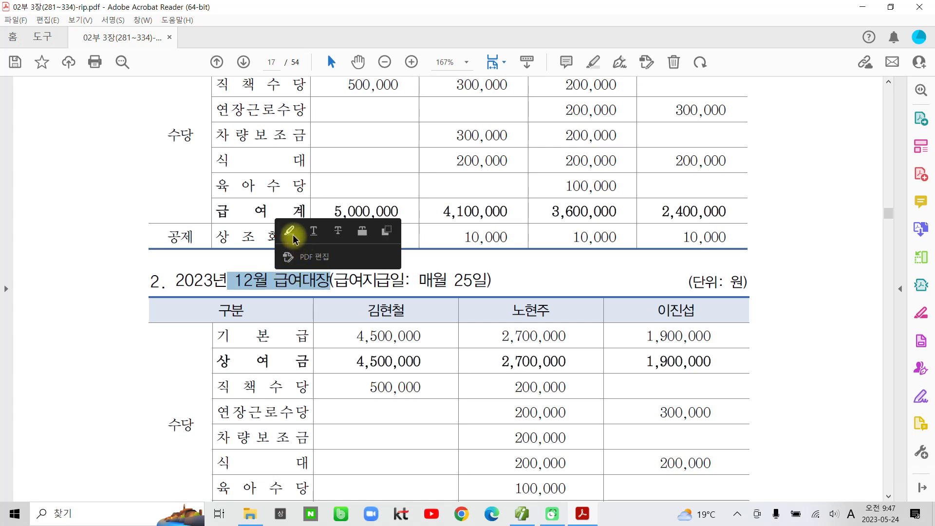
{"action": "left_click", "coordinate": [235, 234]}
{"action": "double_click", "coordinate": [242, 362]}
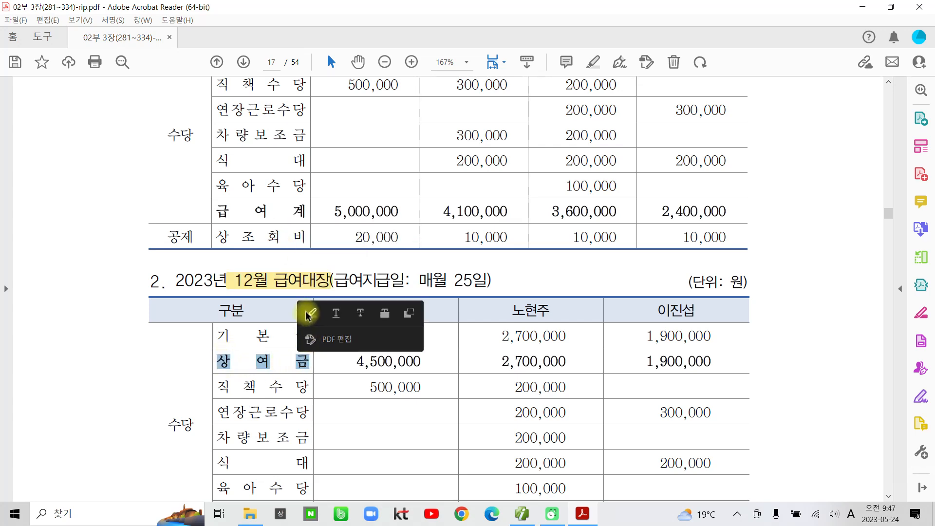
{"action": "left_click", "coordinate": [310, 316]}
{"action": "scroll", "coordinate": [223, 363], "scroll_direction": "down", "scroll_amount": 1}
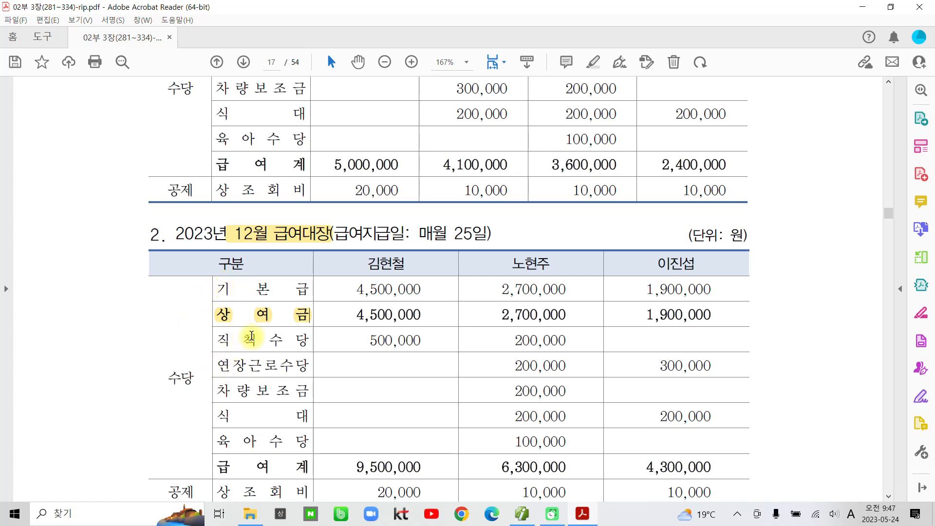
{"action": "scroll", "coordinate": [243, 390], "scroll_direction": "down", "scroll_amount": 1}
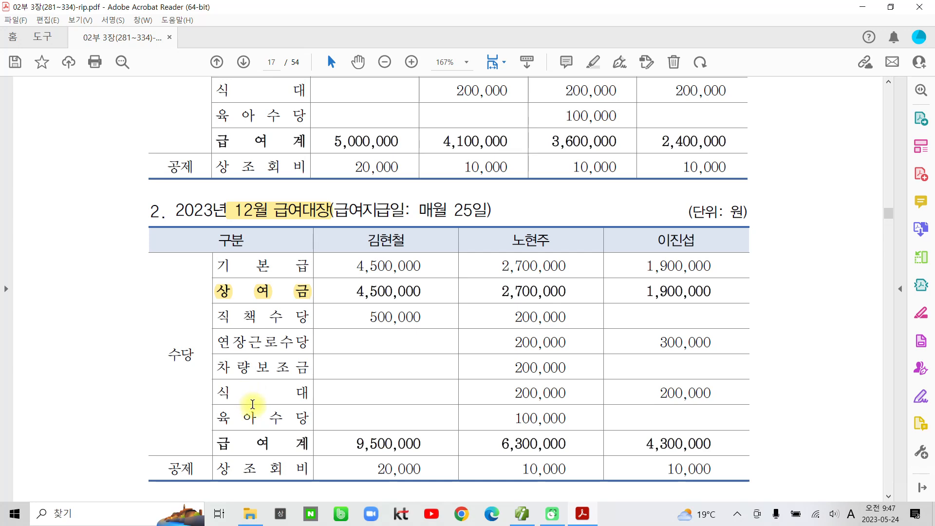
Step: Highlight the tax-exemption wording in condition ①, from 비과세 적용을 받을 수 있는 through 것으로 가정하며
{"action": "scroll", "coordinate": [371, 421], "scroll_direction": "up", "scroll_amount": 6}
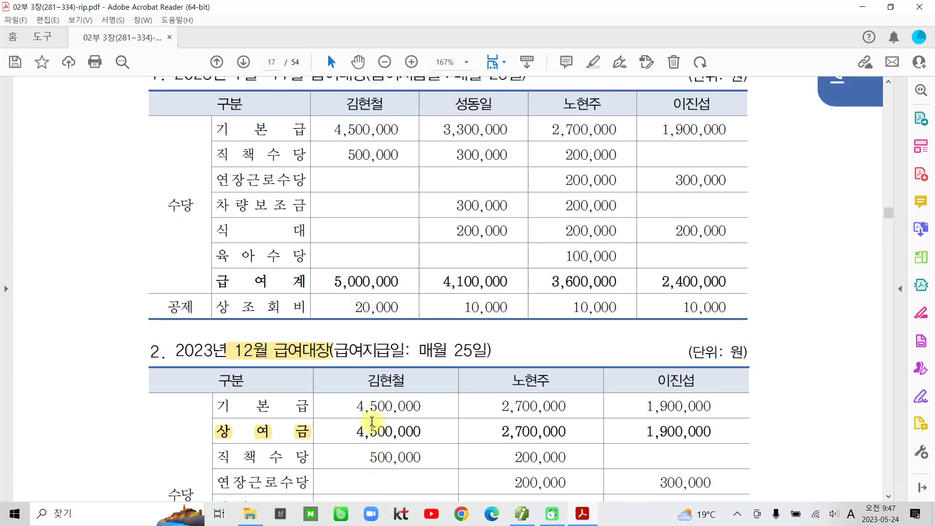
{"action": "scroll", "coordinate": [373, 421], "scroll_direction": "up", "scroll_amount": 6}
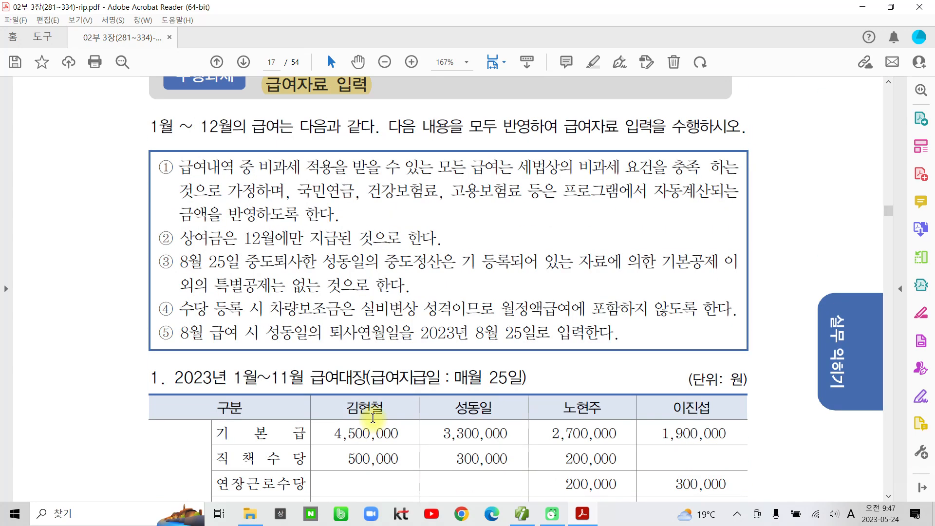
{"action": "scroll", "coordinate": [372, 415], "scroll_direction": "up", "scroll_amount": 1}
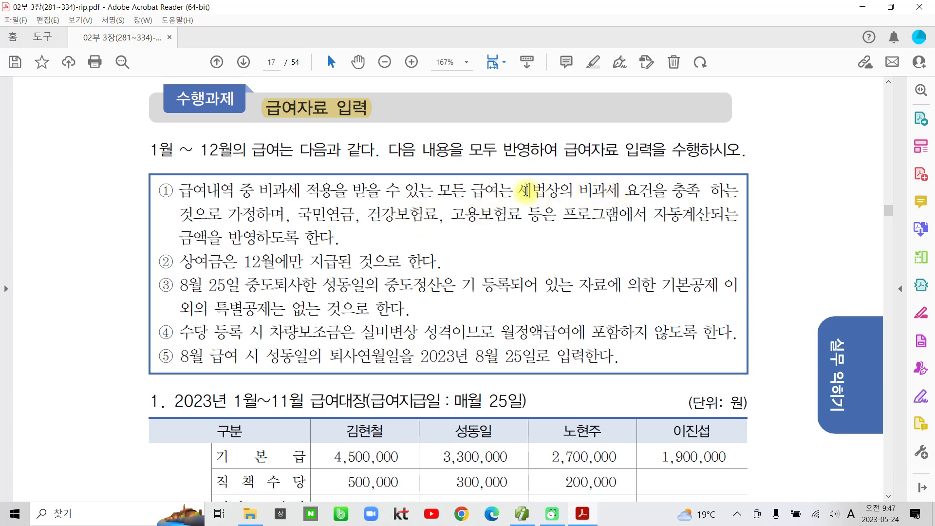
{"action": "left_click_drag", "start_coordinate": [523, 189], "coordinate": [487, 188]}
{"action": "left_click", "coordinate": [305, 141]}
{"action": "left_click", "coordinate": [500, 140]}
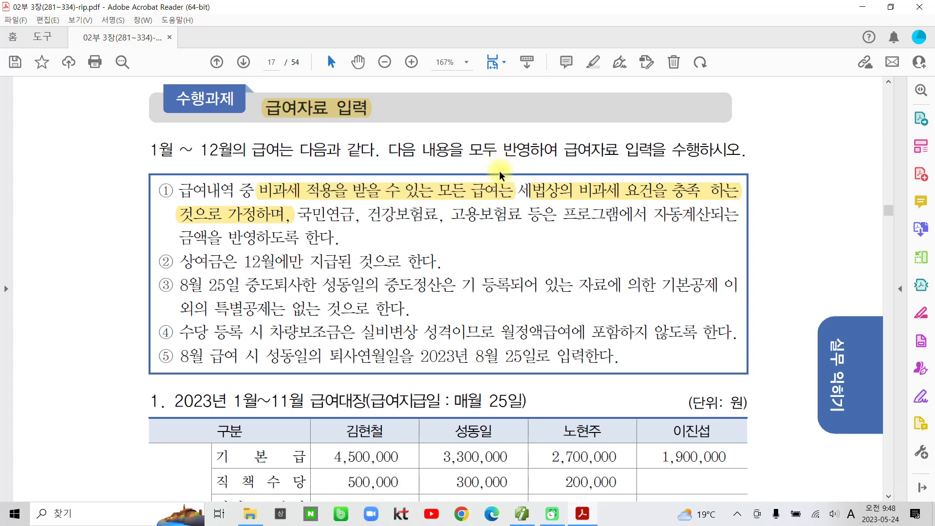
Step: Put check marks beside 연장근로수당, 차량보조금, 식대 and 육아수당 in the January–November payroll table, and underline 차량보조금
{"action": "scroll", "coordinate": [412, 328], "scroll_direction": "down", "scroll_amount": 4}
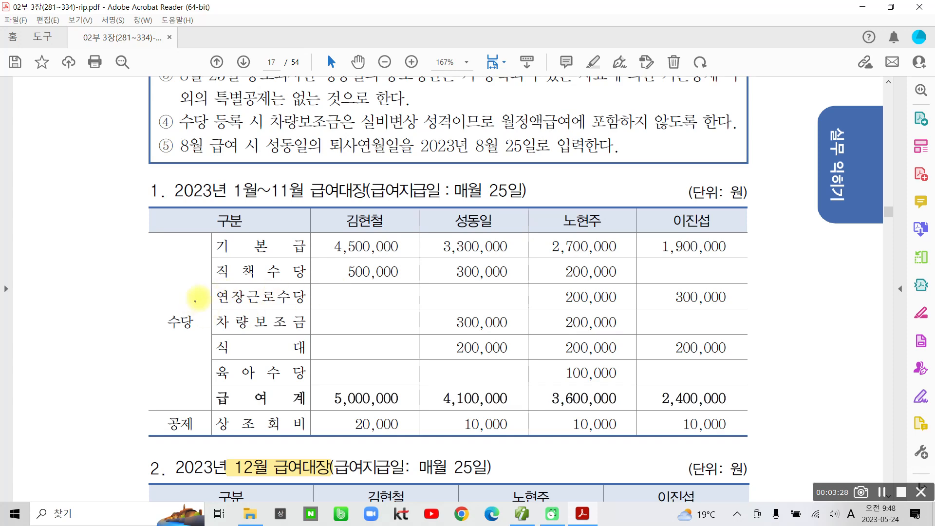
{"action": "mouse_move", "coordinate": [202, 291]}
{"action": "left_mouse_down"}
{"action": "mouse_move", "coordinate": [208, 301]}
{"action": "mouse_move", "coordinate": [215, 287]}
{"action": "left_mouse_up"}
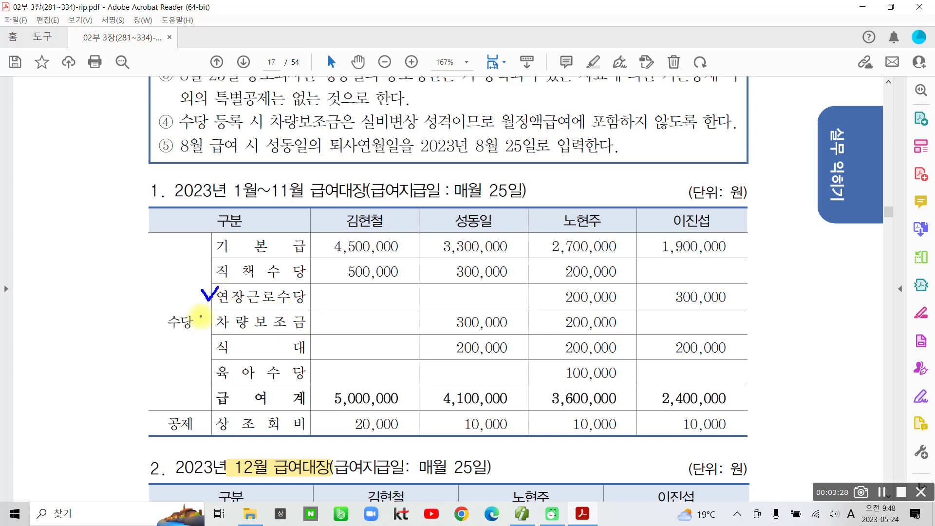
{"action": "mouse_move", "coordinate": [200, 317]}
{"action": "left_mouse_down"}
{"action": "mouse_move", "coordinate": [207, 326]}
{"action": "mouse_move", "coordinate": [217, 314]}
{"action": "mouse_move", "coordinate": [204, 351]}
{"action": "mouse_move", "coordinate": [220, 338]}
{"action": "left_mouse_up"}
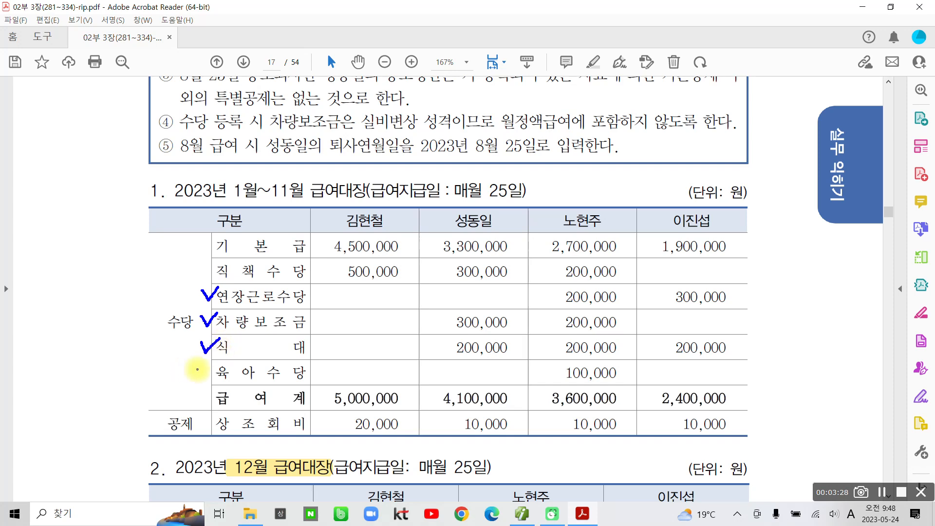
{"action": "left_click_drag", "start_coordinate": [198, 370], "coordinate": [215, 365]}
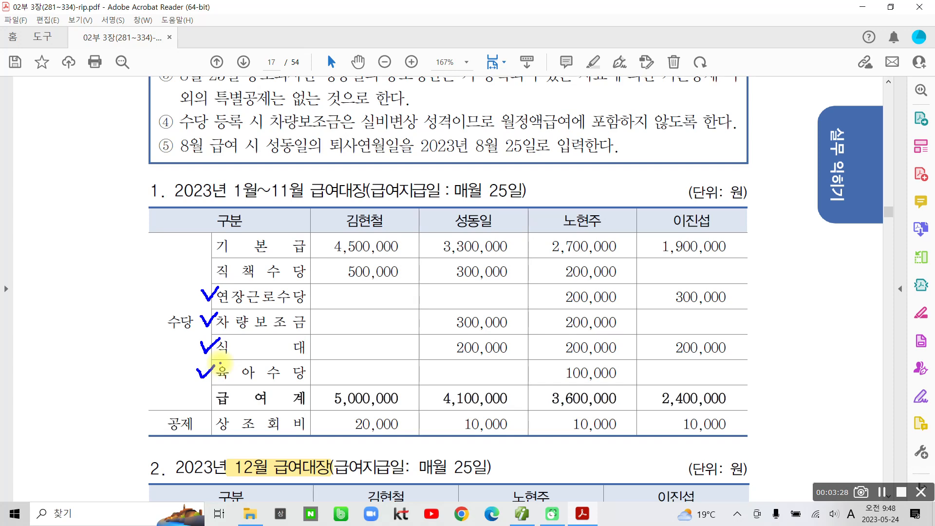
{"action": "left_click_drag", "start_coordinate": [209, 330], "coordinate": [308, 335]}
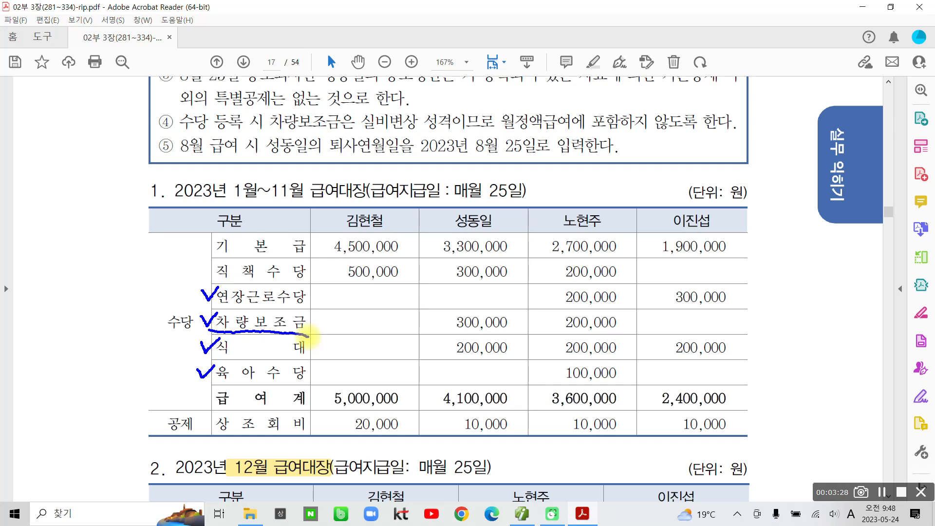
Step: Underline 식대 and 육아수당 in the January–November payroll table and draw pen marks beside the allowance rows
{"action": "left_click_drag", "start_coordinate": [210, 357], "coordinate": [319, 361]}
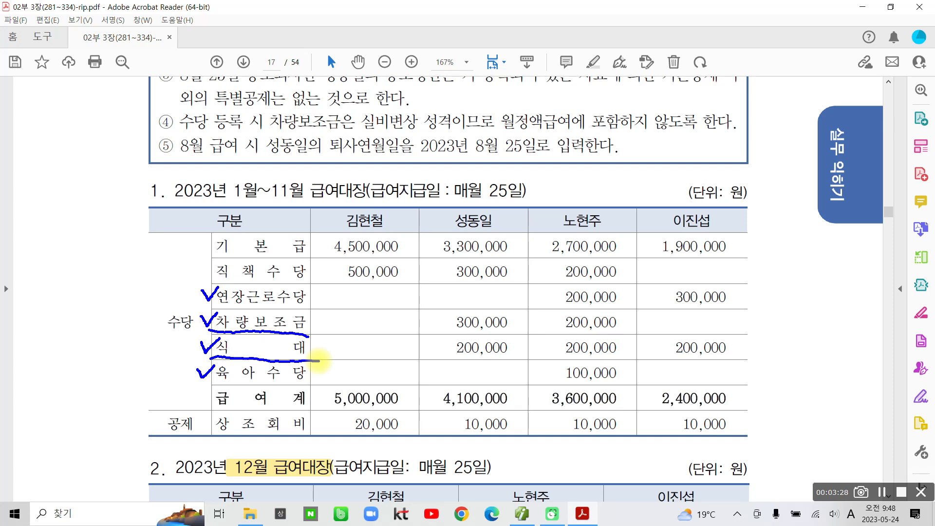
{"action": "left_click_drag", "start_coordinate": [211, 387], "coordinate": [305, 392]}
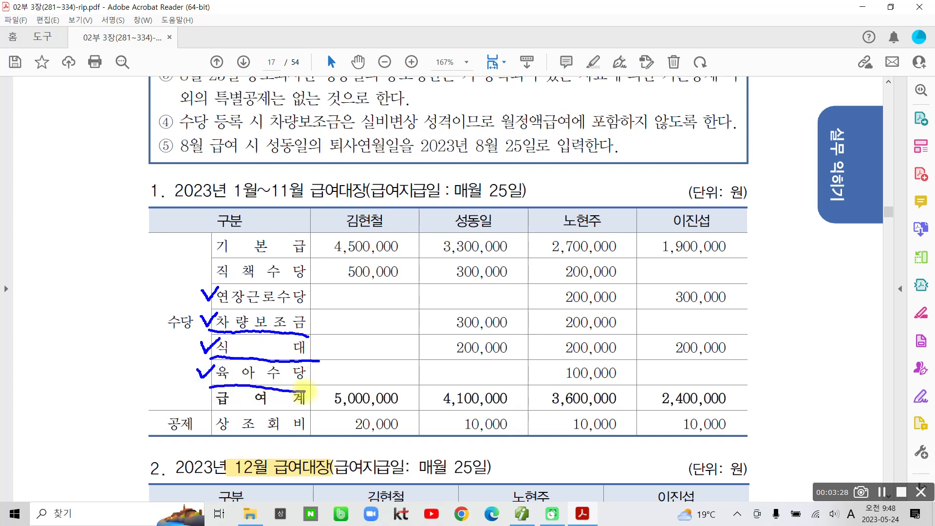
{"action": "mouse_move", "coordinate": [328, 312]}
{"action": "left_mouse_down"}
{"action": "mouse_move", "coordinate": [334, 325]}
{"action": "mouse_move", "coordinate": [354, 320]}
{"action": "mouse_move", "coordinate": [354, 343]}
{"action": "left_mouse_up"}
{"action": "left_click_drag", "start_coordinate": [326, 375], "coordinate": [326, 388]}
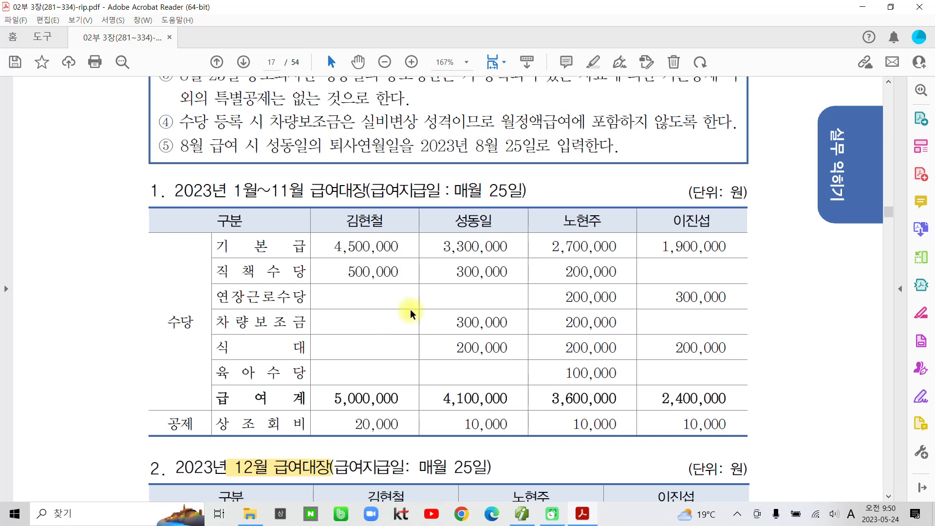
Step: Highlight the 연장근로수당, 차량보조금, 식대 and 육아수당 row labels in the January–November payroll table
{"action": "left_click_drag", "start_coordinate": [220, 298], "coordinate": [304, 301]}
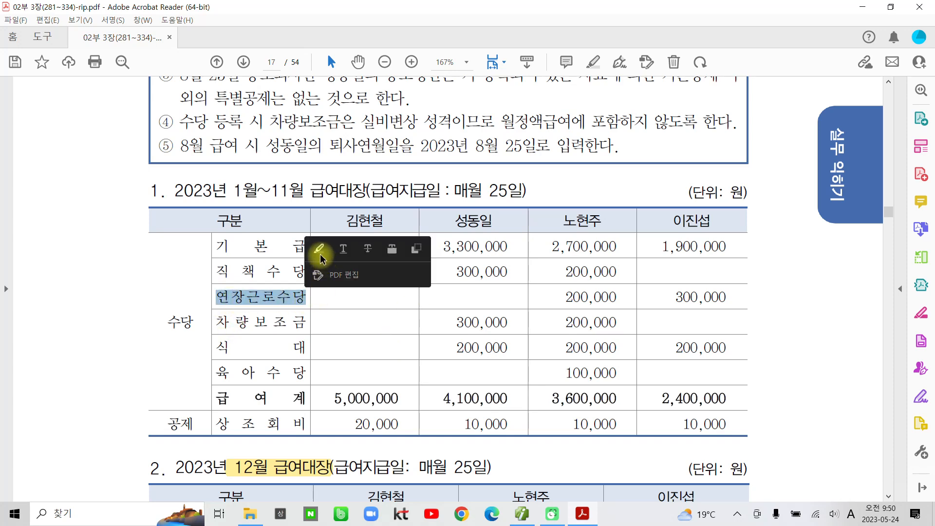
{"action": "left_click", "coordinate": [322, 258]}
{"action": "left_click_drag", "start_coordinate": [215, 322], "coordinate": [313, 321]}
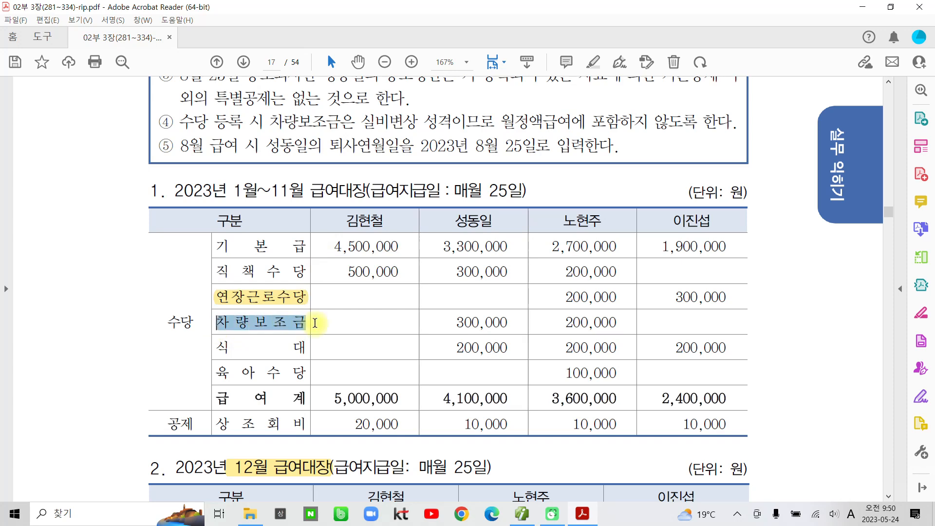
{"action": "left_click", "coordinate": [328, 280]}
{"action": "left_click_drag", "start_coordinate": [215, 347], "coordinate": [304, 347]}
{"action": "left_click", "coordinate": [323, 313]}
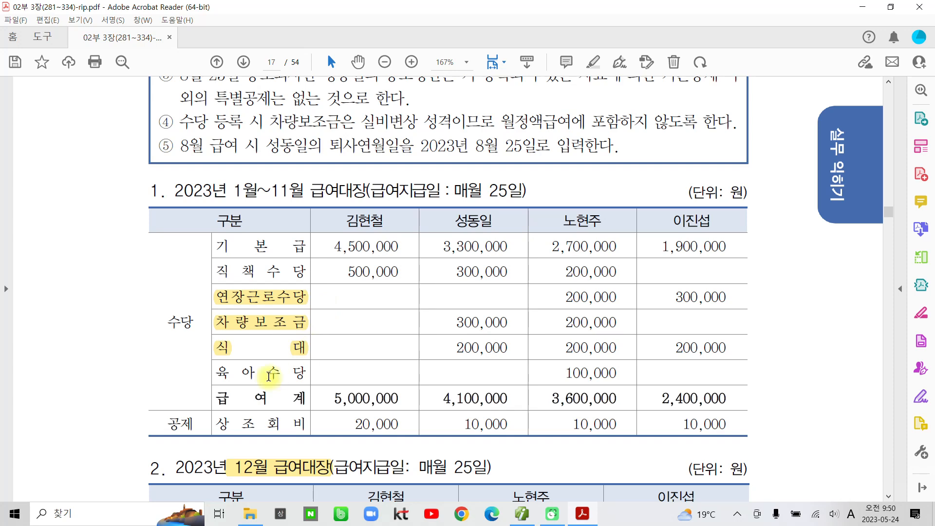
{"action": "left_click_drag", "start_coordinate": [209, 374], "coordinate": [306, 373]}
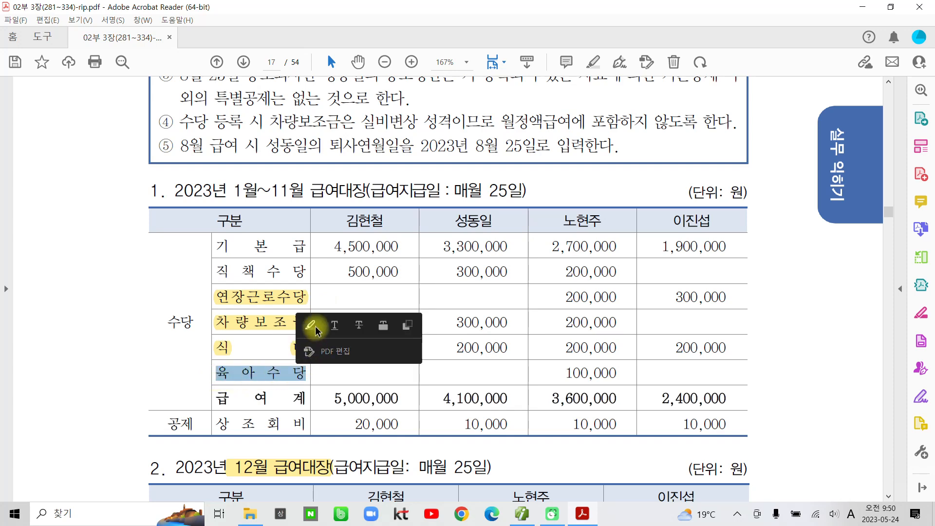
{"action": "left_click", "coordinate": [319, 328]}
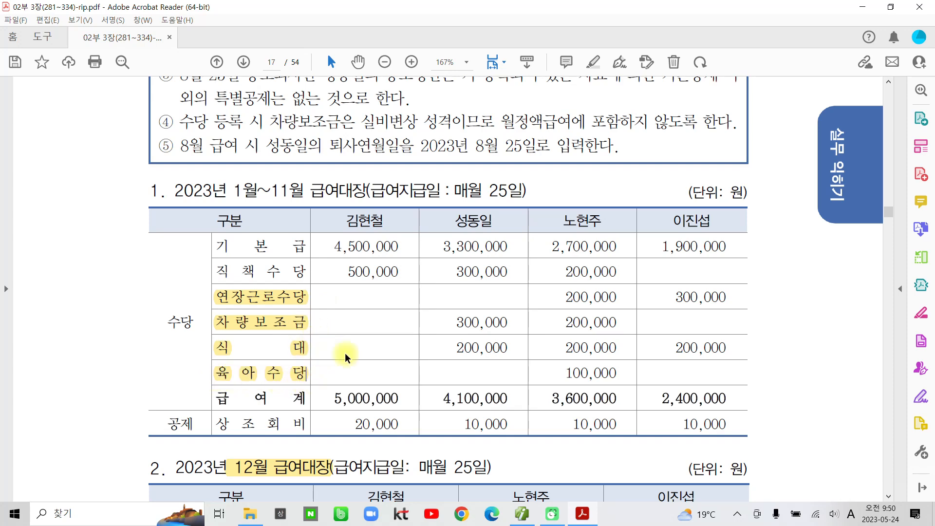
Step: Highlight 8월 25일 중도퇴사한 at the start of condition ③
{"action": "scroll", "coordinate": [349, 358], "scroll_direction": "up", "scroll_amount": 4}
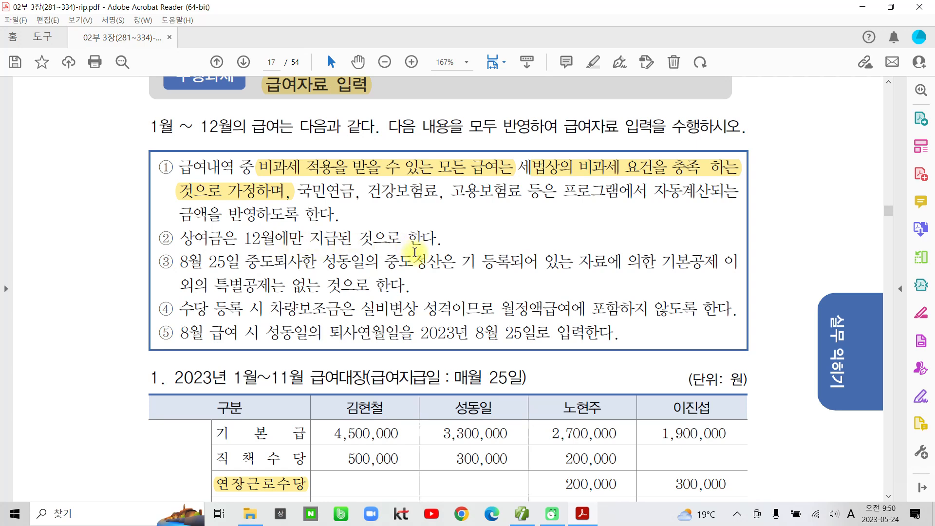
{"action": "scroll", "coordinate": [173, 285], "scroll_direction": "down", "scroll_amount": 1}
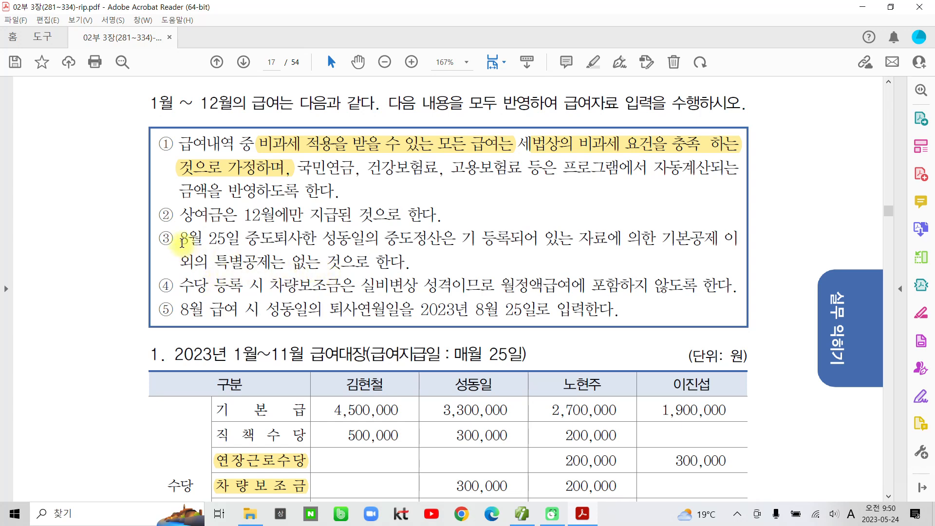
{"action": "left_click_drag", "start_coordinate": [182, 240], "coordinate": [255, 239]}
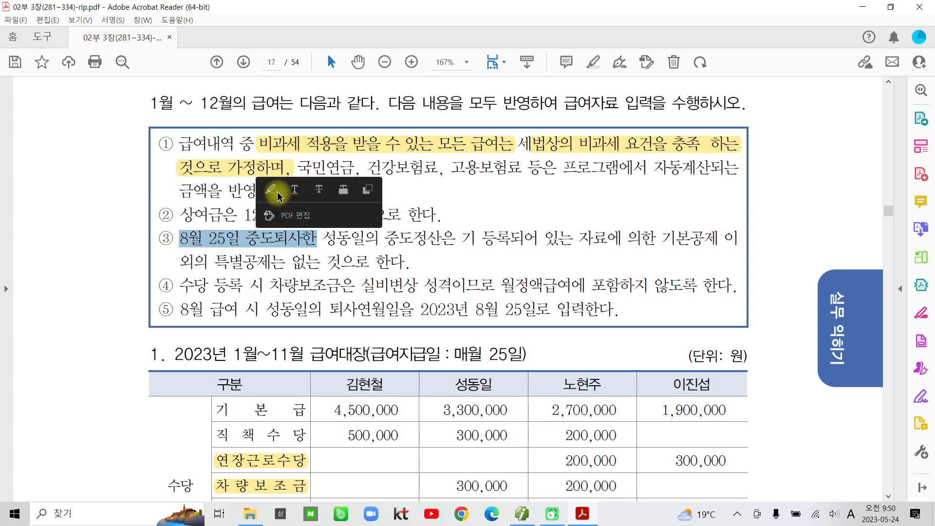
{"action": "left_click", "coordinate": [272, 197]}
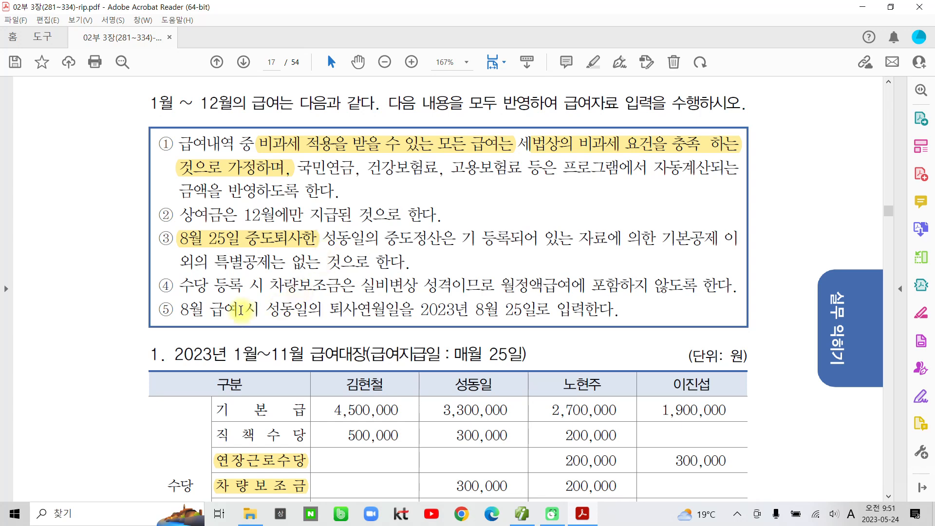
Step: Highlight 월정액급여에 포함하지 않도록 한다 in condition ④ and 2023년 8월 25일로 in condition ⑤
{"action": "left_click", "coordinate": [883, 490]}
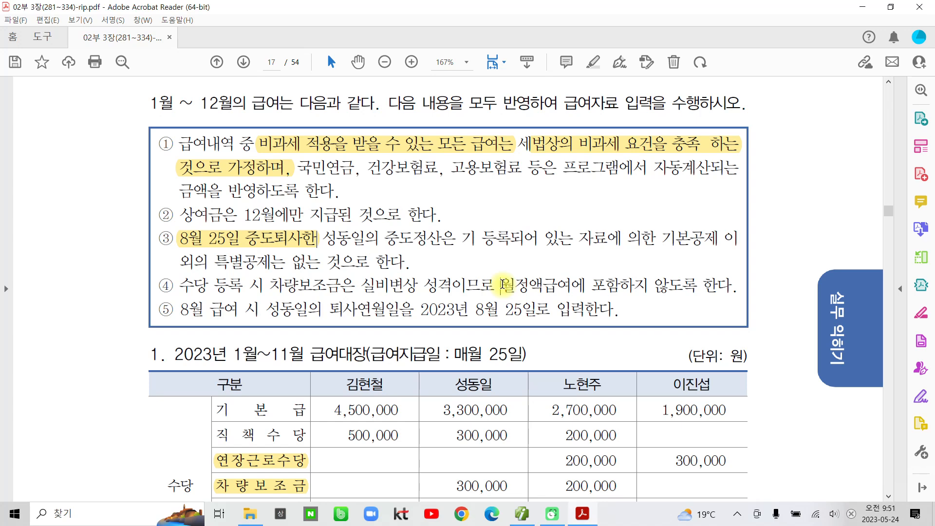
{"action": "left_click_drag", "start_coordinate": [502, 285], "coordinate": [732, 285]}
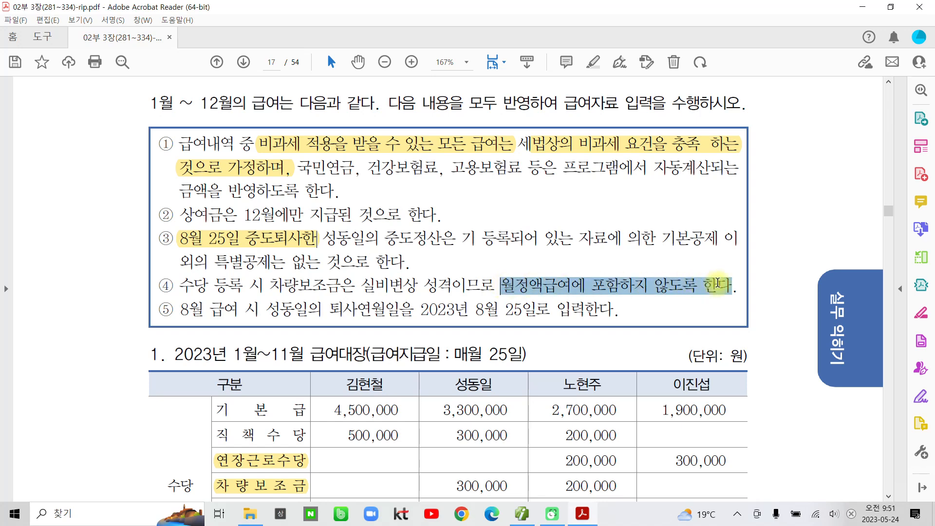
{"action": "left_click", "coordinate": [731, 237]}
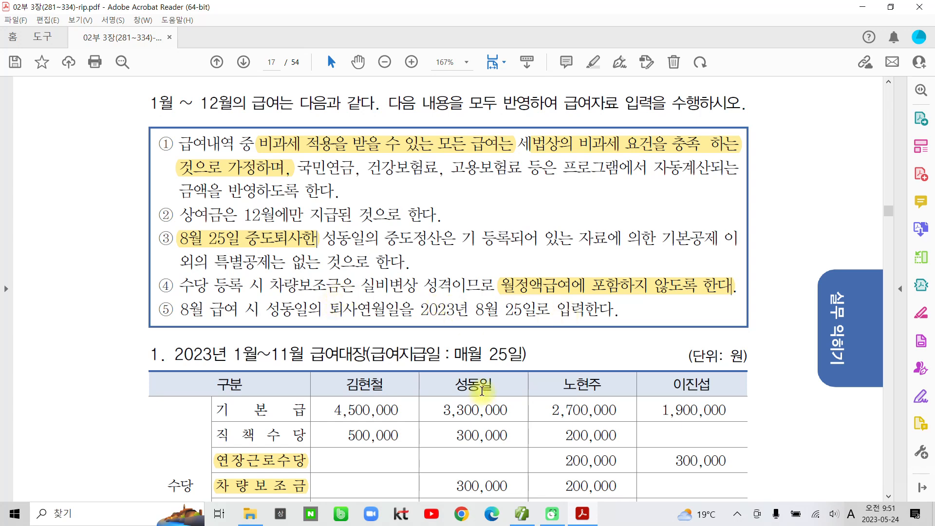
{"action": "scroll", "coordinate": [478, 392], "scroll_direction": "down", "scroll_amount": 1}
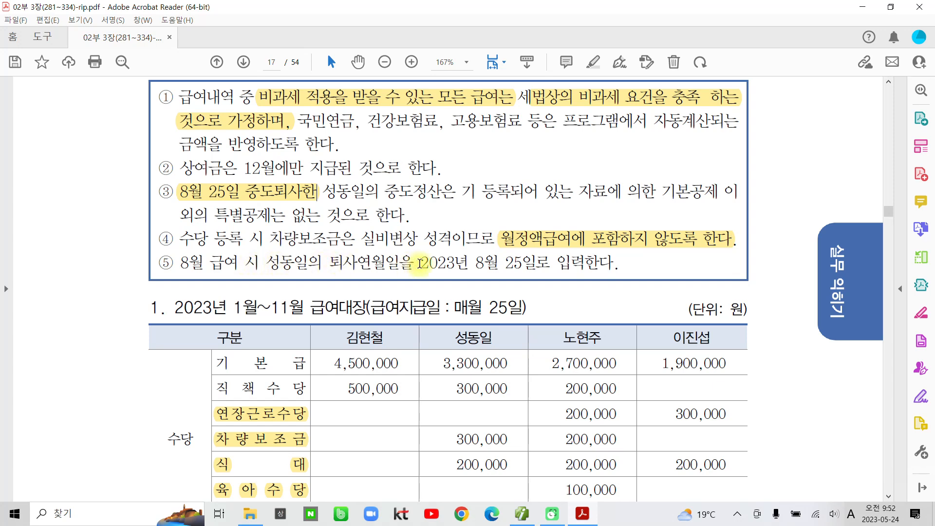
{"action": "left_click_drag", "start_coordinate": [420, 263], "coordinate": [550, 263]}
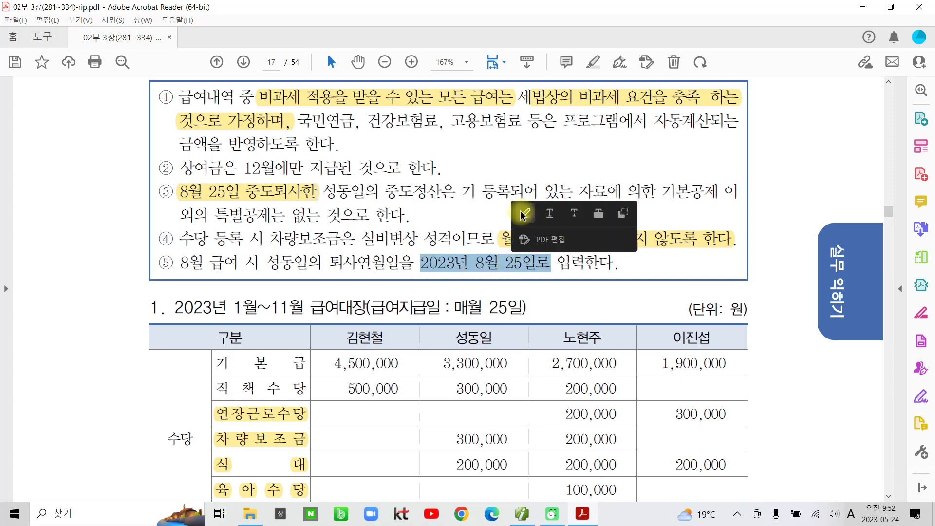
{"action": "left_click", "coordinate": [523, 214]}
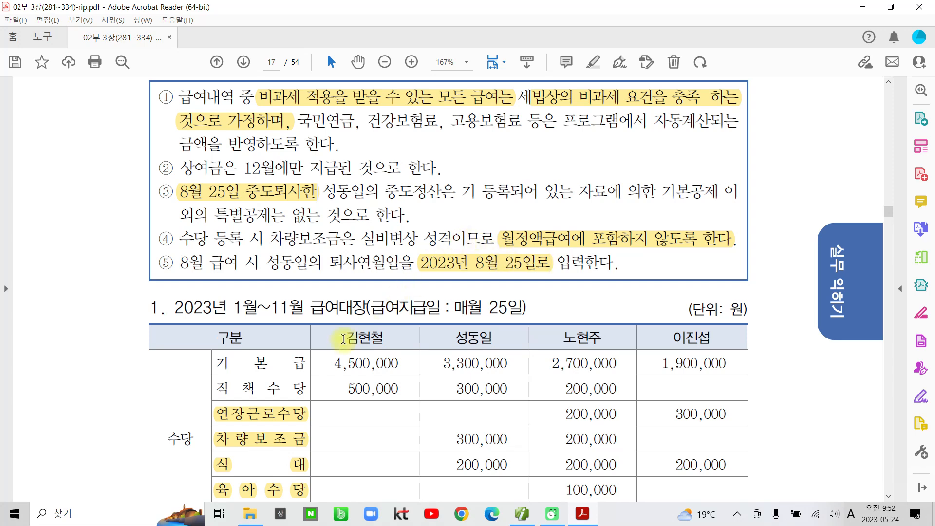
Step: Switch to the TAT 2급 accounting and payroll program and open 사원등록 from the 인사급여 module
{"action": "scroll", "coordinate": [343, 346], "scroll_direction": "down", "scroll_amount": 3}
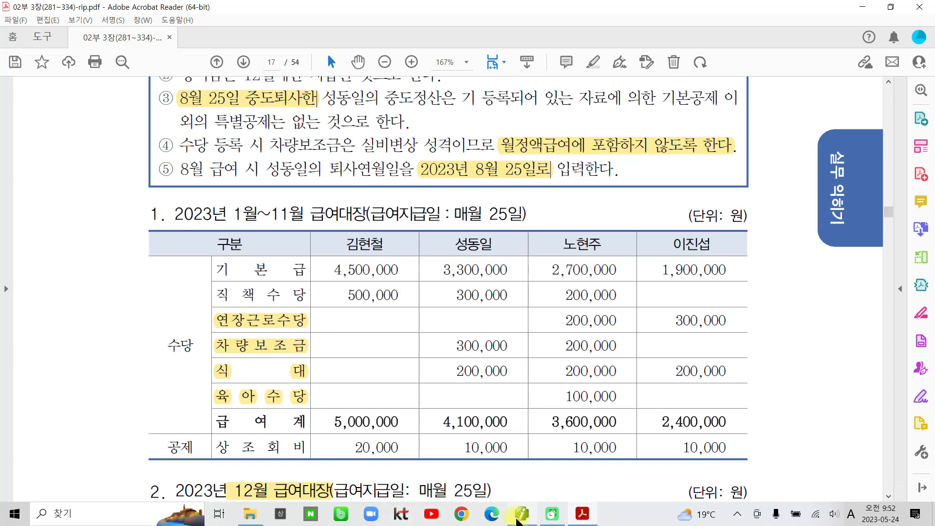
{"action": "left_click", "coordinate": [522, 514]}
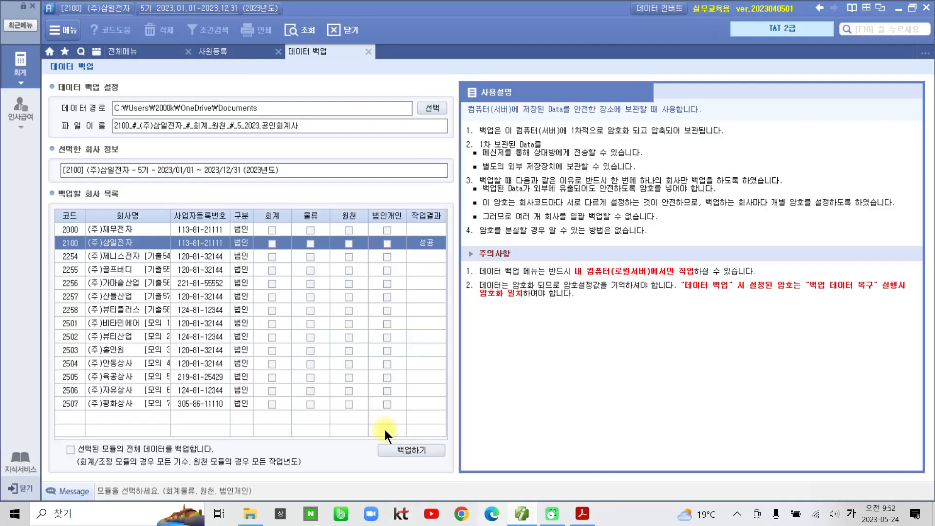
{"action": "left_click", "coordinate": [17, 111]}
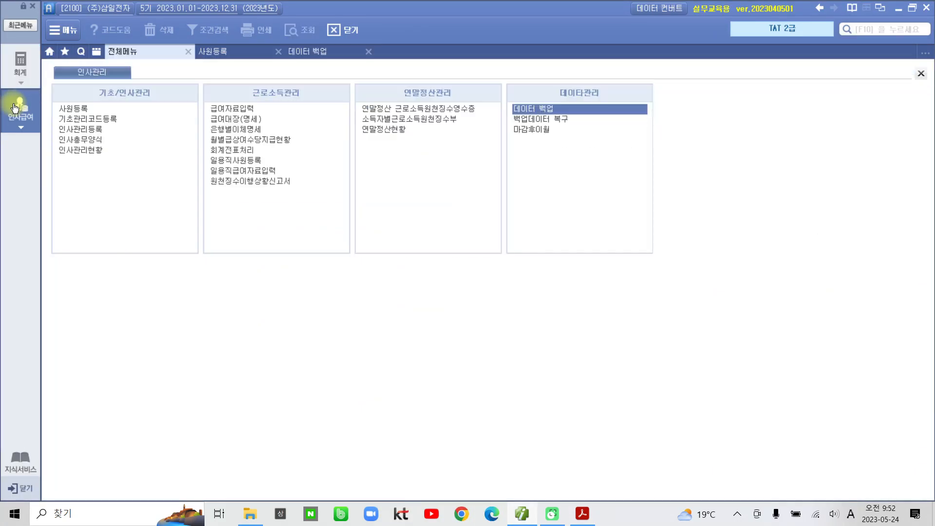
{"action": "left_click", "coordinate": [89, 106]}
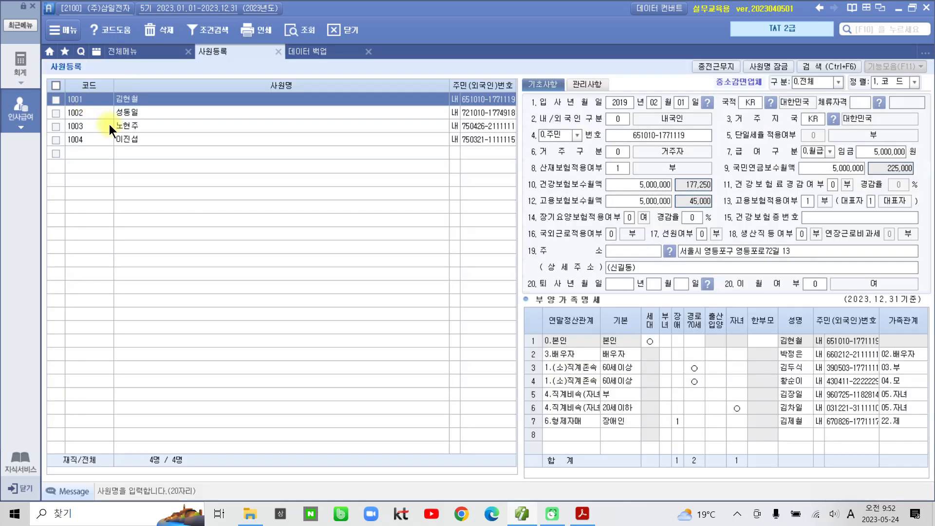
Step: Review the registration details and dependants of each employee in the 사원등록 list
{"action": "left_click", "coordinate": [137, 111]}
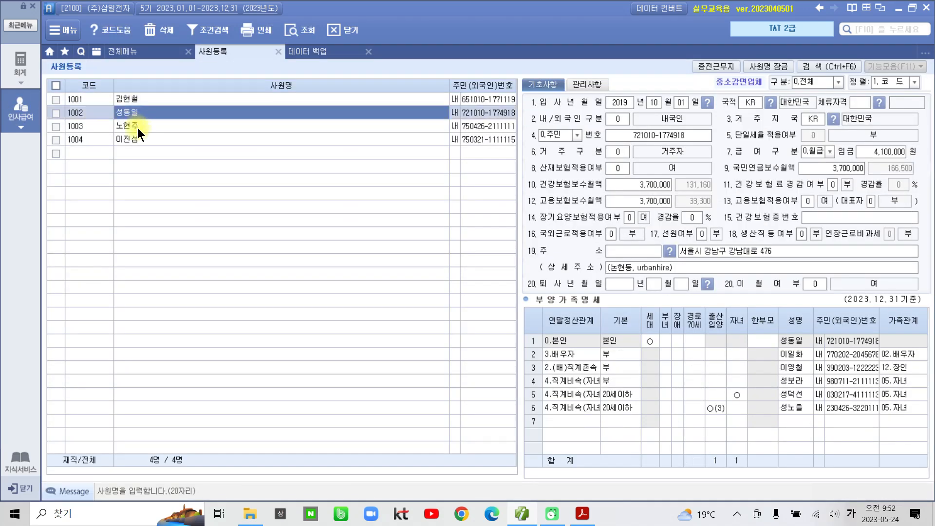
{"action": "left_click", "coordinate": [137, 100]}
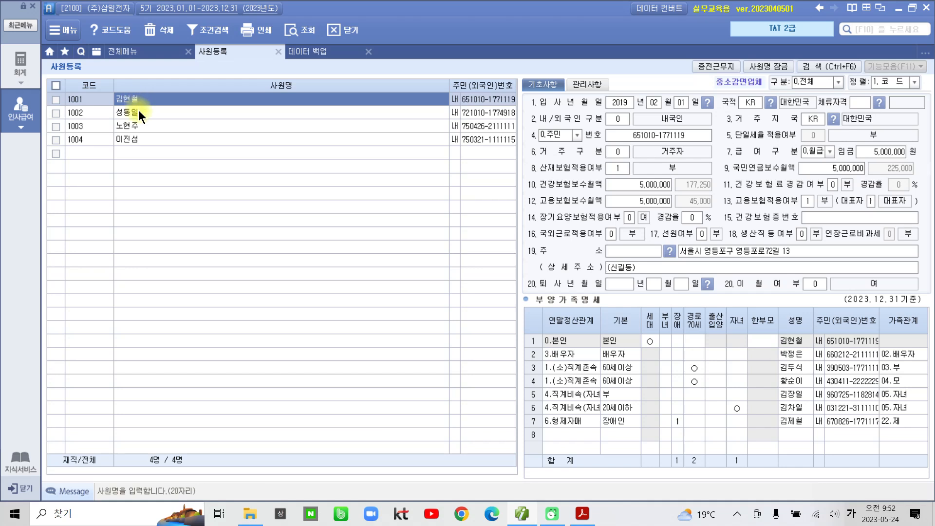
{"action": "left_click", "coordinate": [139, 110]}
{"action": "left_click", "coordinate": [139, 123]}
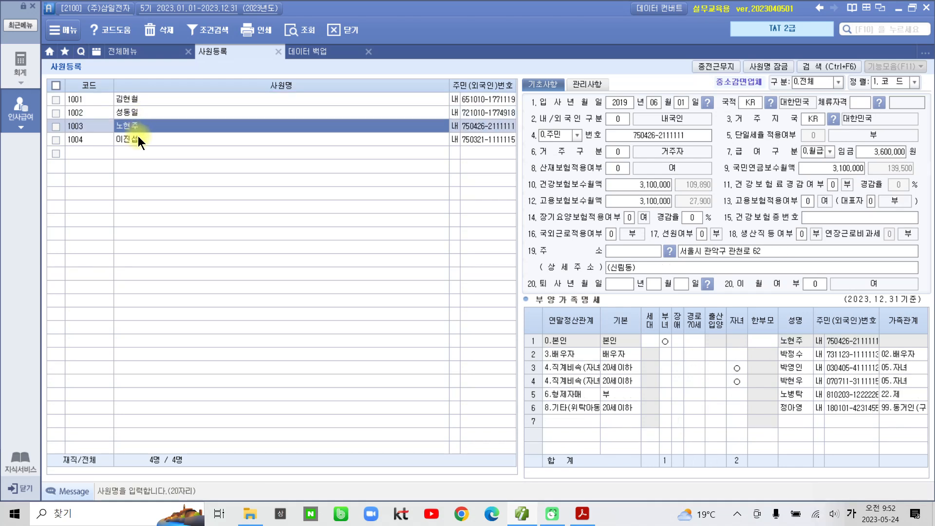
{"action": "left_click", "coordinate": [139, 136]}
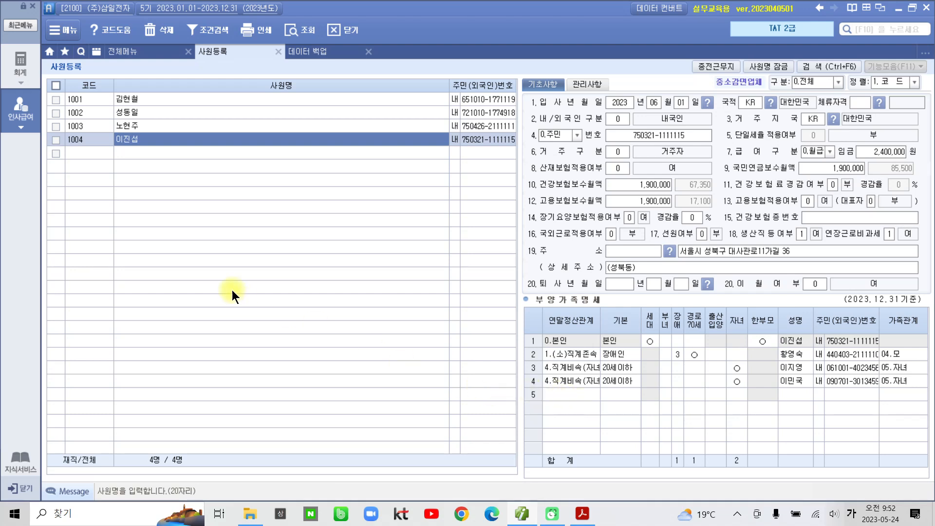
Step: Open 급여자료입력 and agree to change the 식대 tax exemption to 제출 비과세 in the allowance registration
{"action": "left_click", "coordinate": [21, 122]}
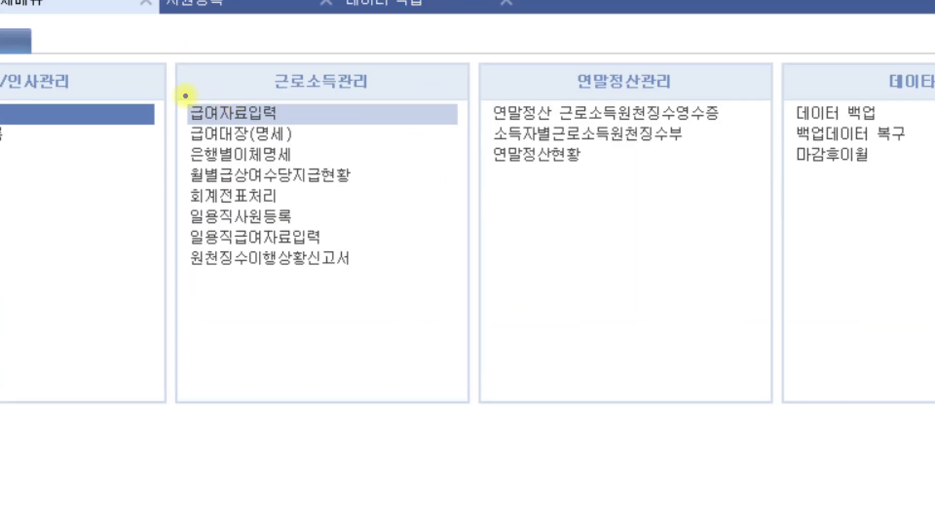
{"action": "left_click_drag", "start_coordinate": [258, 129], "coordinate": [314, 129]}
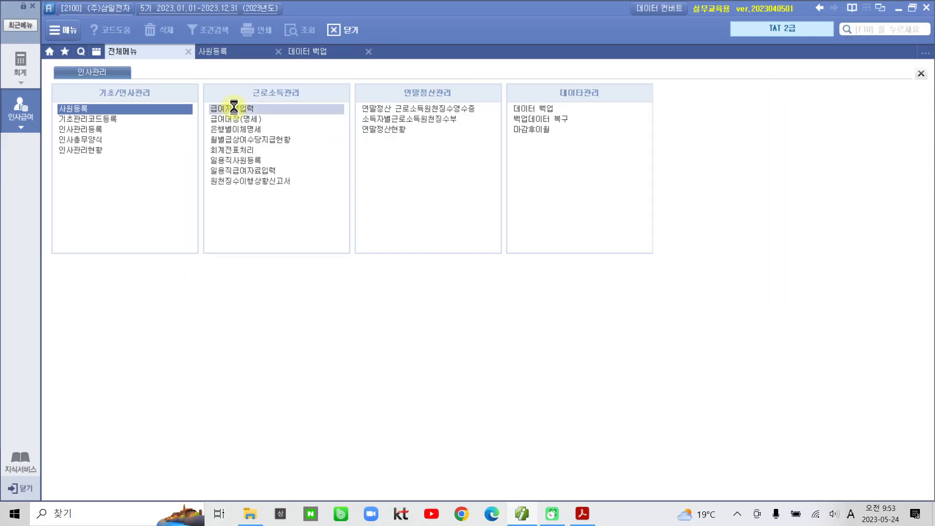
{"action": "left_click", "coordinate": [234, 107]}
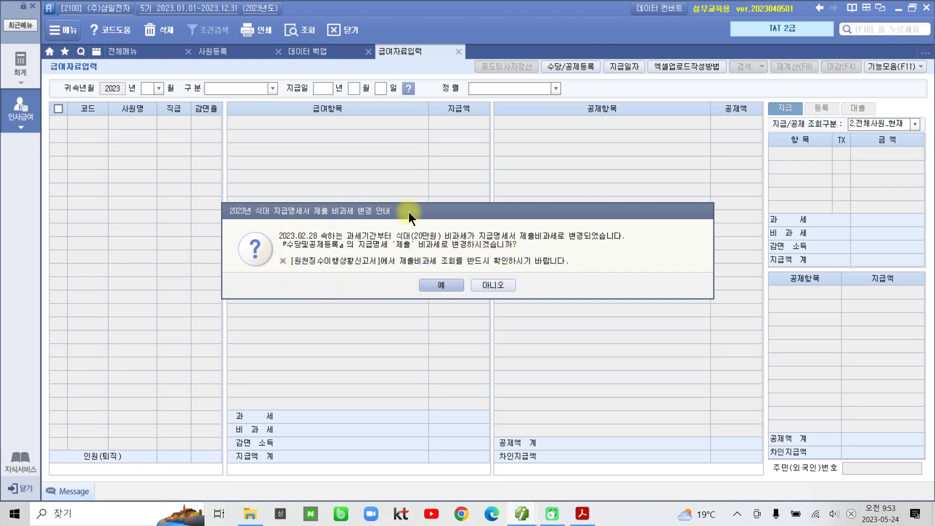
{"action": "left_click", "coordinate": [441, 286]}
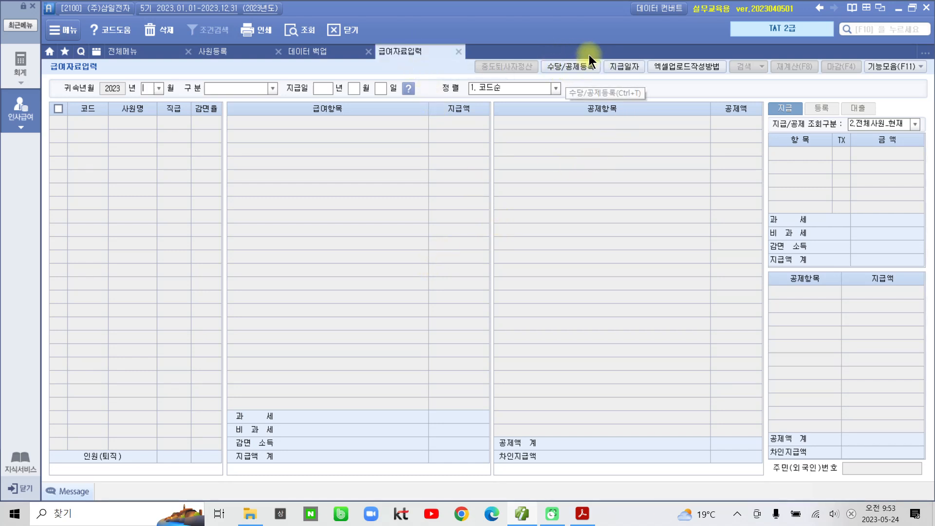
Step: Open the 수당 및 공제등록 dialog and examine its registered items under 수당등록 and 공제등록
{"action": "left_click", "coordinate": [560, 69]}
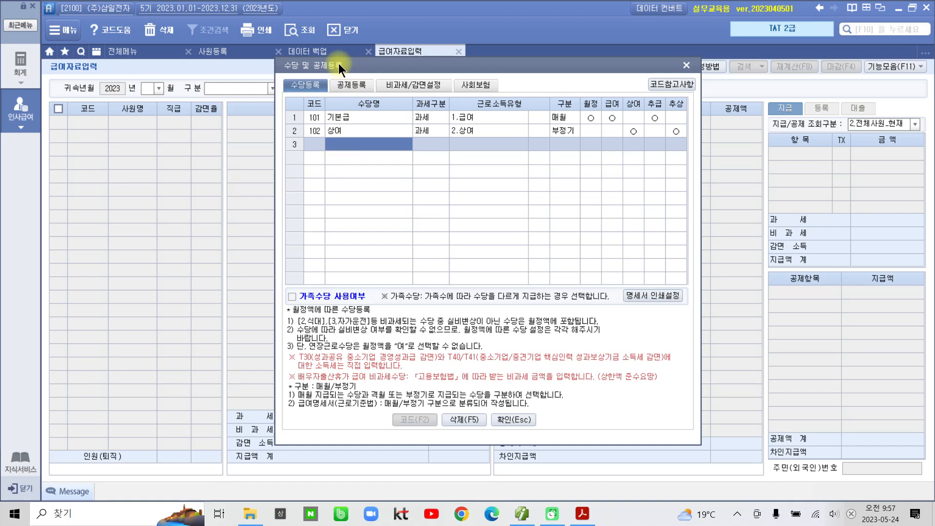
{"action": "mouse_move", "coordinate": [340, 62]}
{"action": "left_mouse_down"}
{"action": "mouse_move", "coordinate": [330, 86]}
{"action": "mouse_move", "coordinate": [334, 73]}
{"action": "left_mouse_up"}
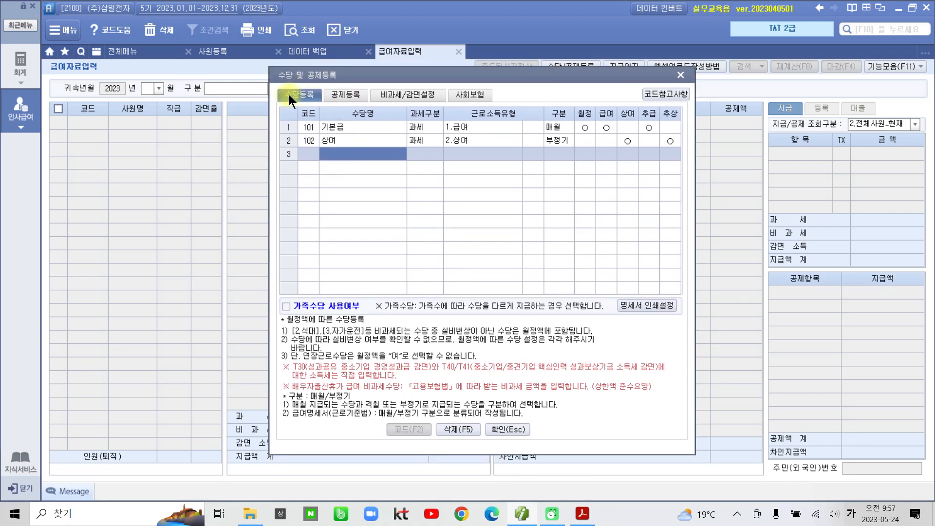
{"action": "left_click", "coordinate": [341, 92]}
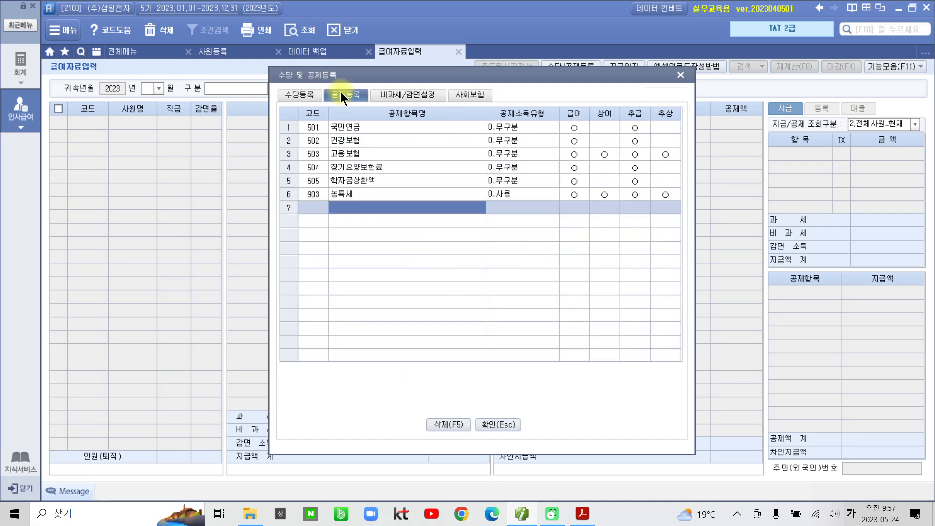
{"action": "left_click", "coordinate": [304, 95]}
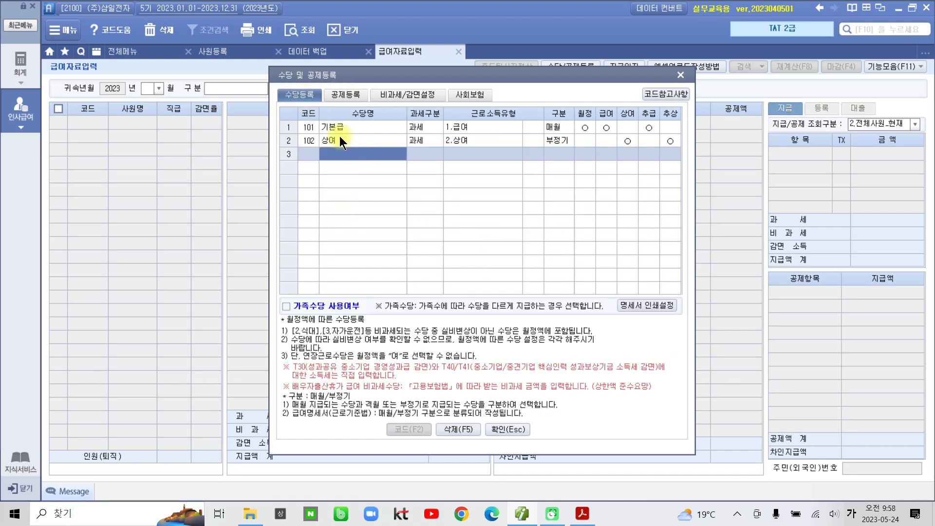
{"action": "left_click", "coordinate": [339, 96]}
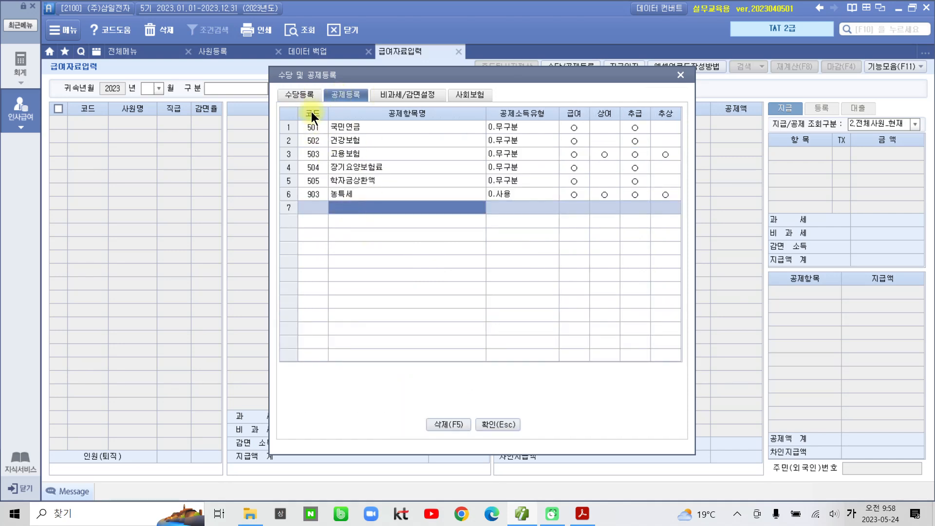
Step: Register 직책수당 as a new 과세 allowance in 수당등록
{"action": "left_click", "coordinate": [305, 95]}
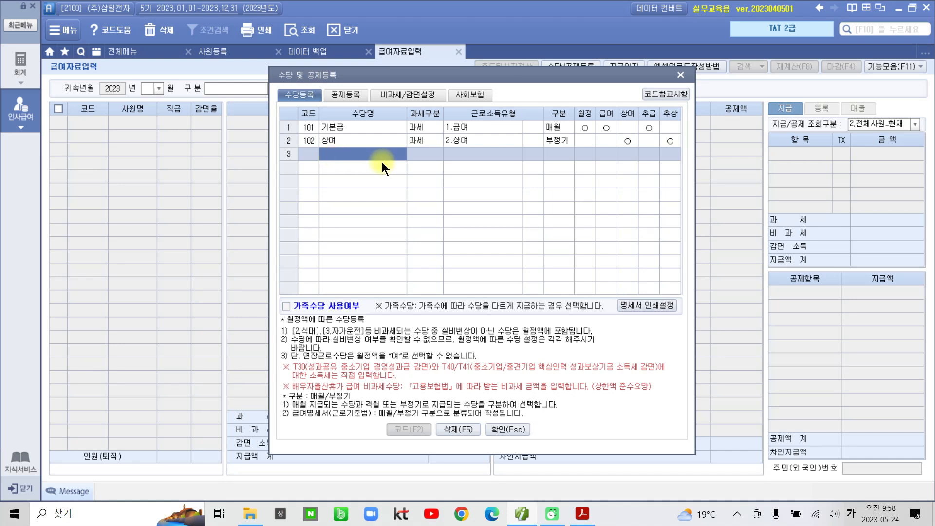
{"action": "type", "text": "직"}
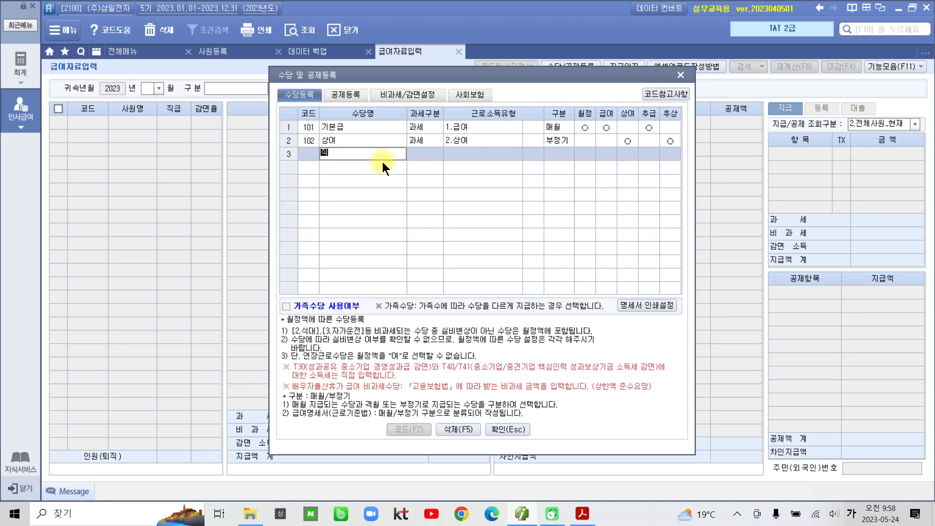
{"action": "type", "text": "책수당"}
{"action": "key", "text": "Return"}
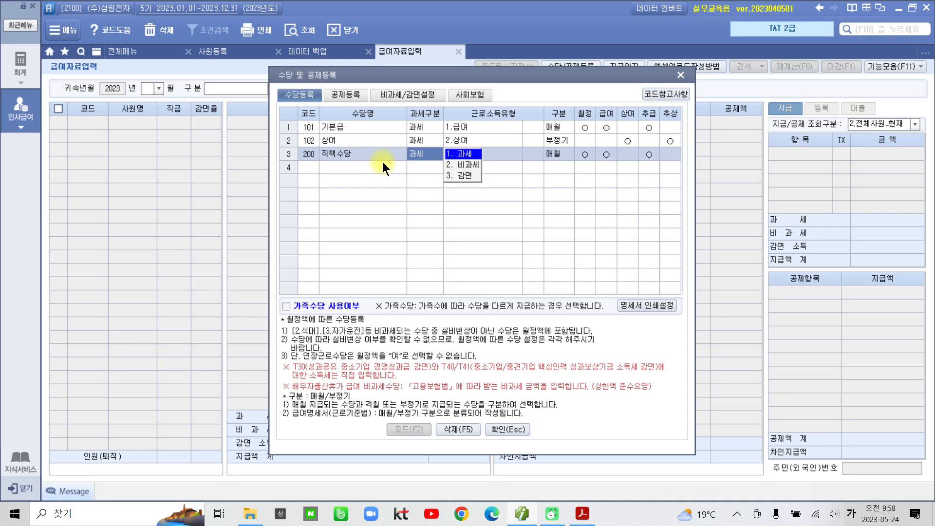
{"action": "left_click", "coordinate": [455, 154]}
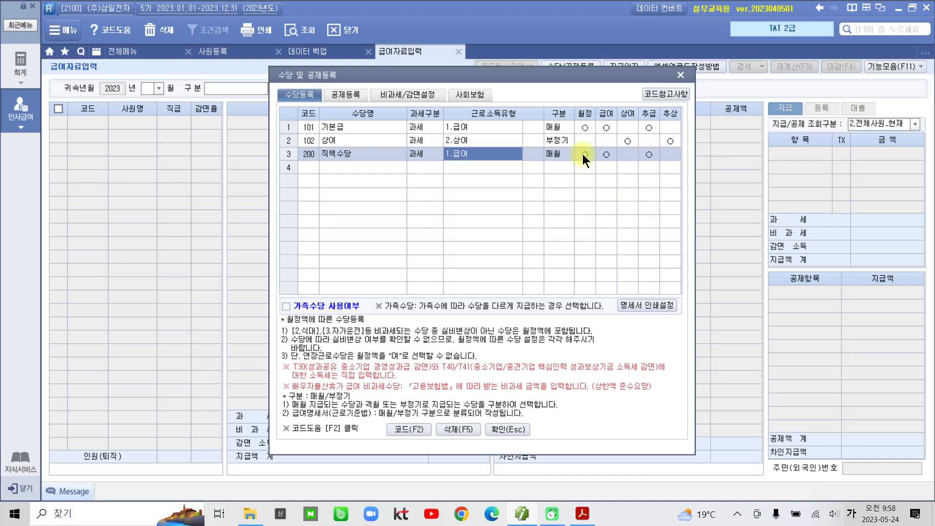
Step: Add 연장근로수당 to the allowances as 비과세 with the exemption item 연장근로
{"action": "left_click", "coordinate": [350, 168]}
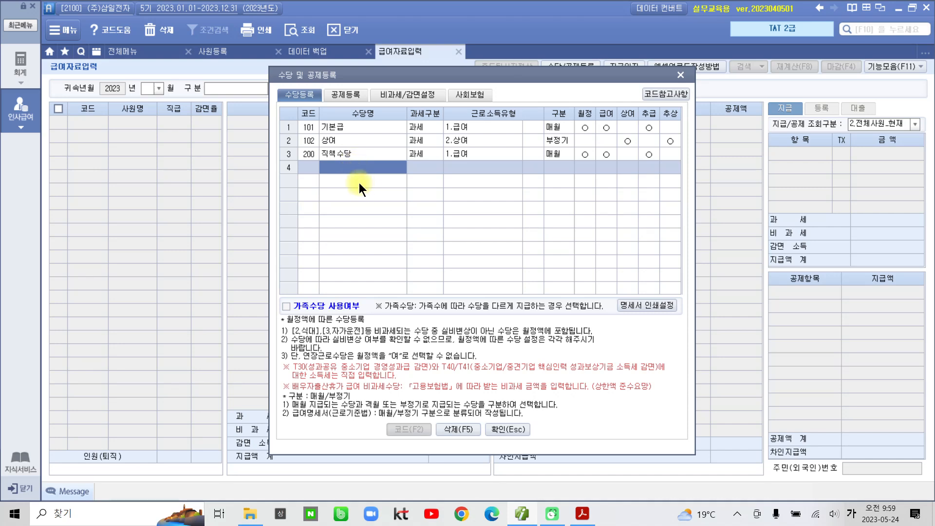
{"action": "type", "text": "연"}
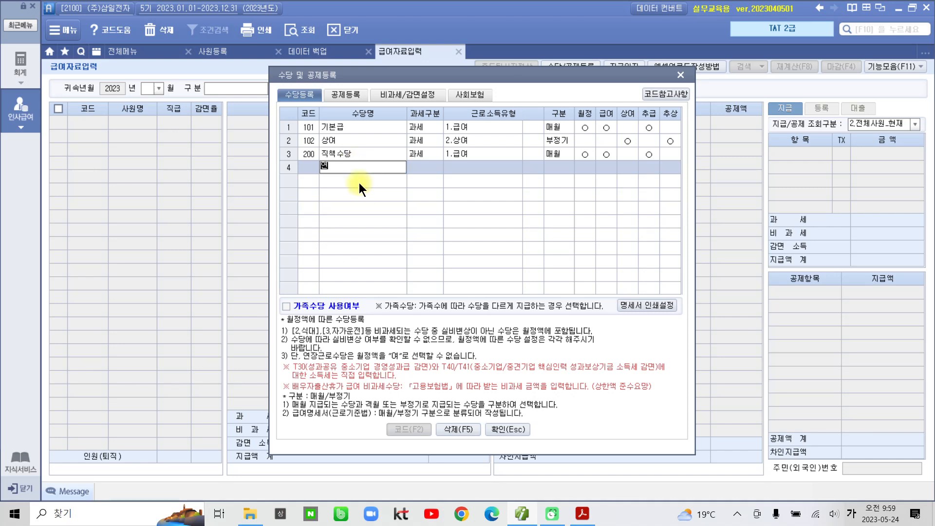
{"action": "type", "text": "장근로수당"}
{"action": "key", "text": "Return"}
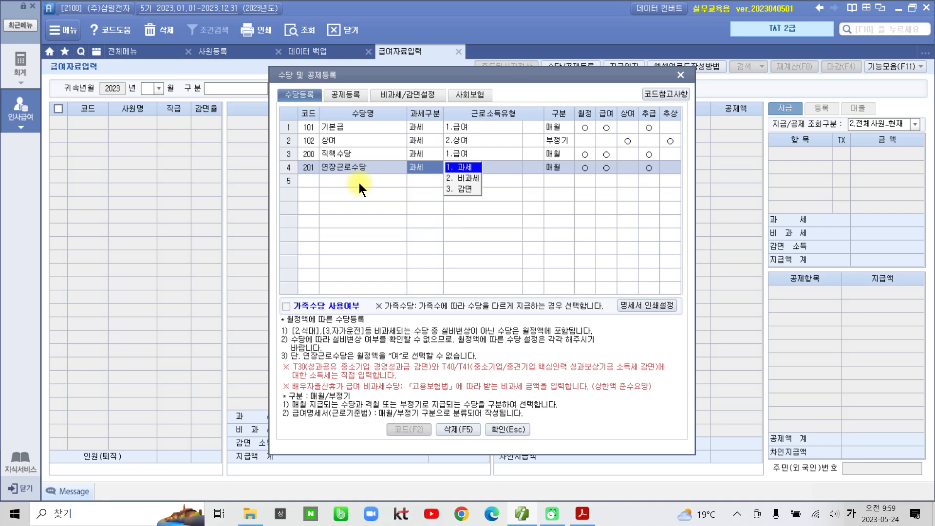
{"action": "left_click", "coordinate": [458, 177]}
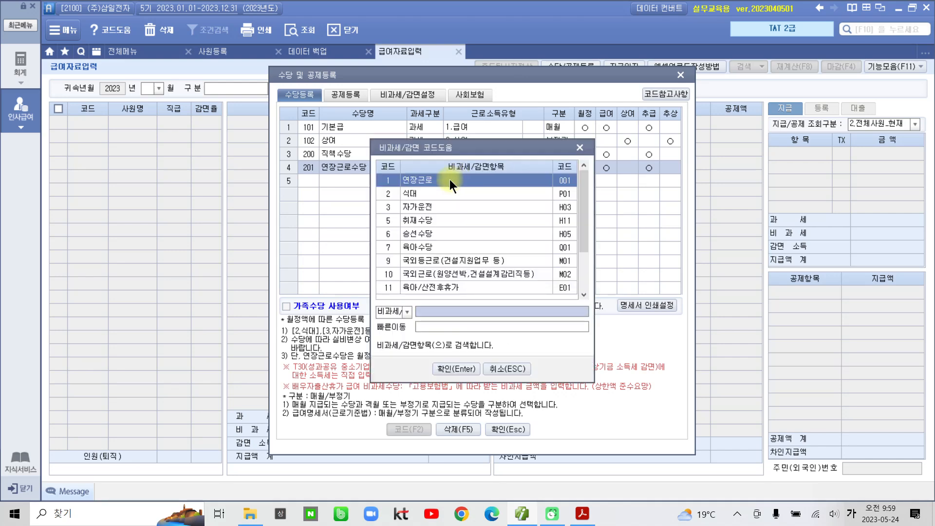
{"action": "left_click_drag", "start_coordinate": [435, 144], "coordinate": [433, 138]}
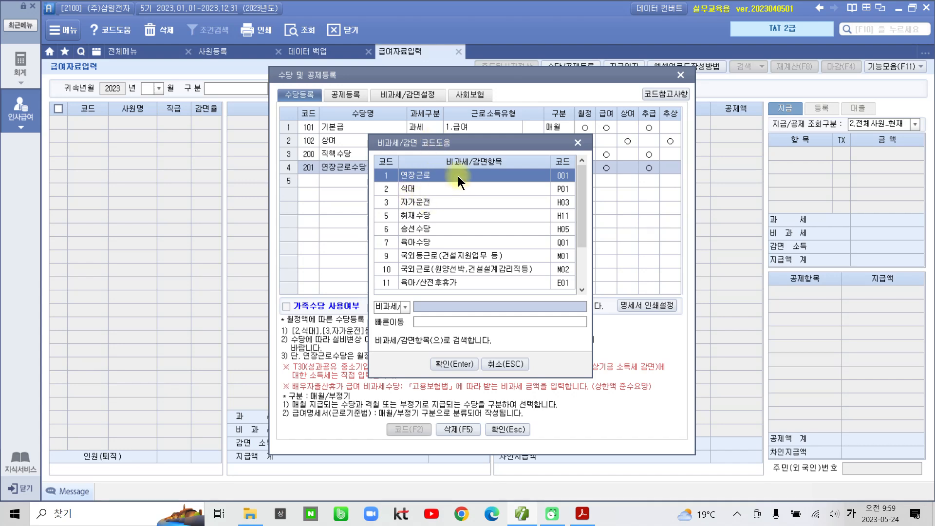
{"action": "left_click", "coordinate": [422, 174]}
{"action": "left_click", "coordinate": [448, 364]}
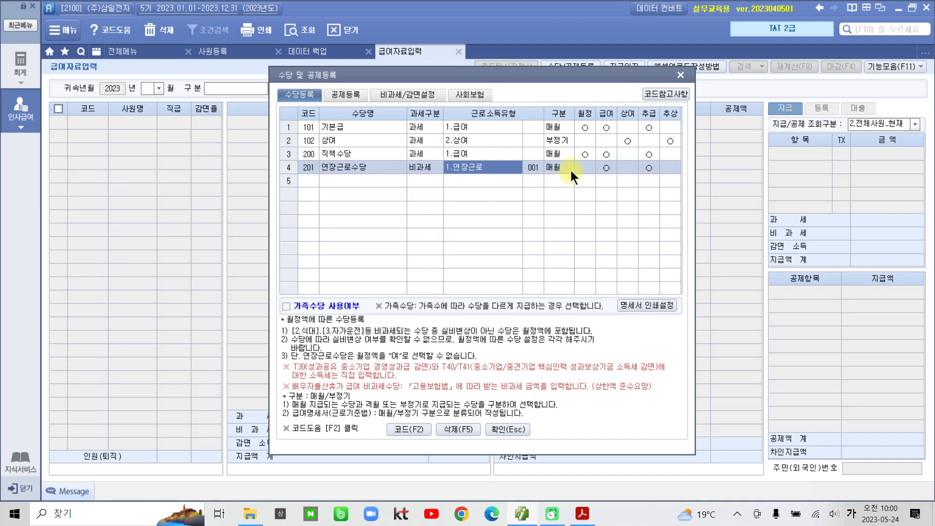
Step: Add 차량보조금 to the allowances as 비과세 with the exemption item 자가운전
{"action": "left_click", "coordinate": [345, 179]}
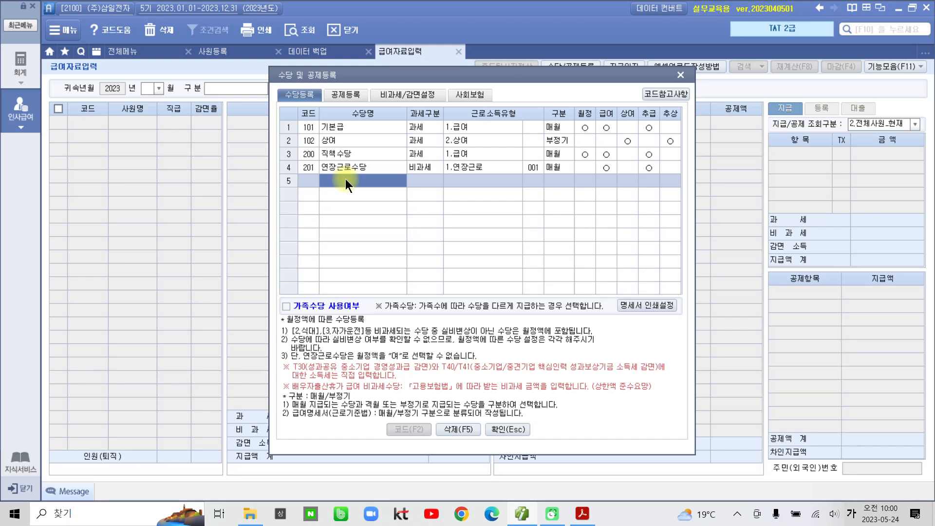
{"action": "type", "text": "차"}
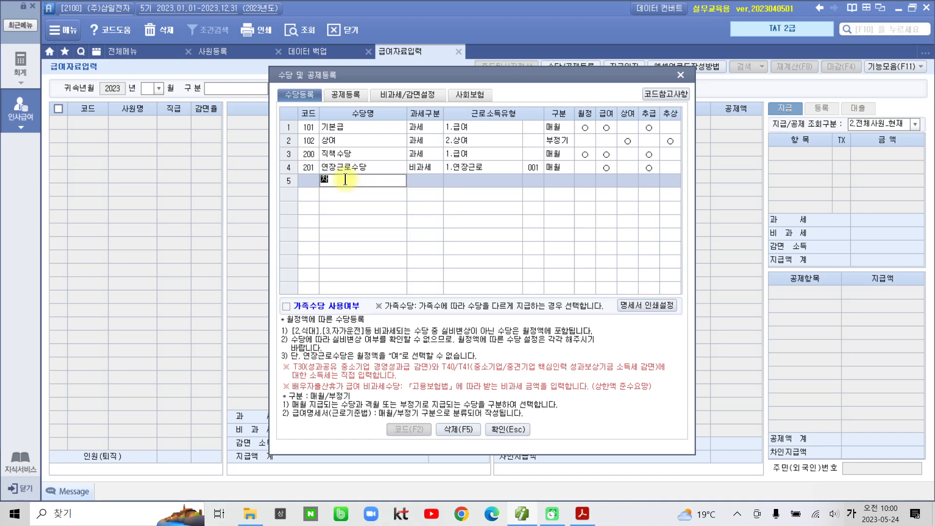
{"action": "type", "text": "량보조금"}
{"action": "key", "text": "Return"}
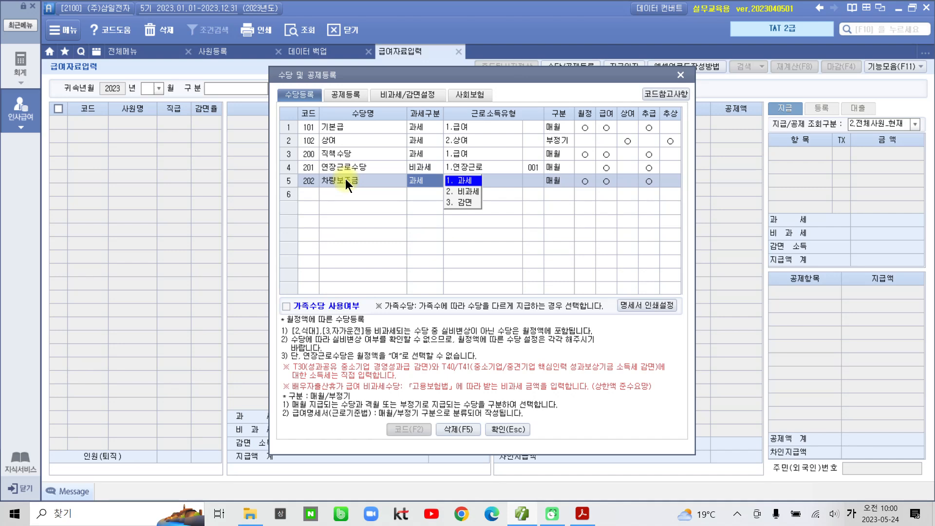
{"action": "left_click", "coordinate": [454, 191]}
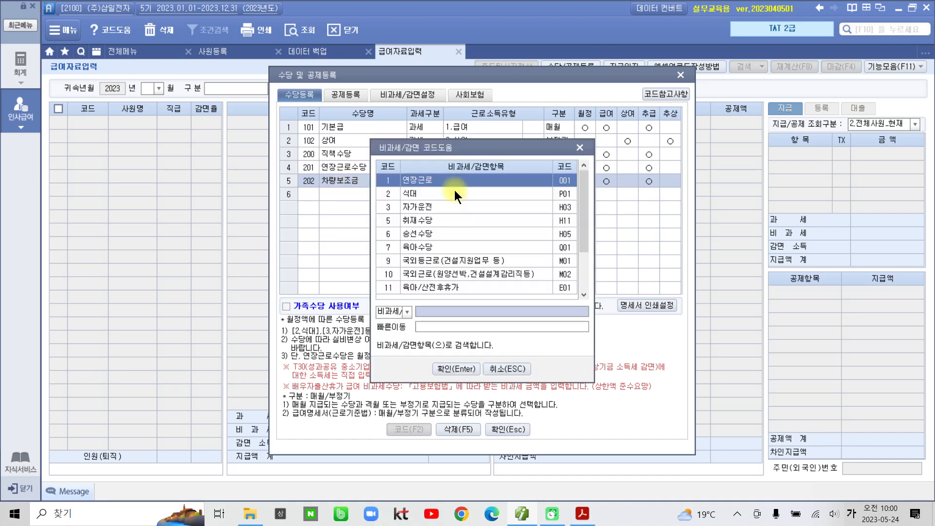
{"action": "left_click_drag", "start_coordinate": [447, 145], "coordinate": [399, 141]}
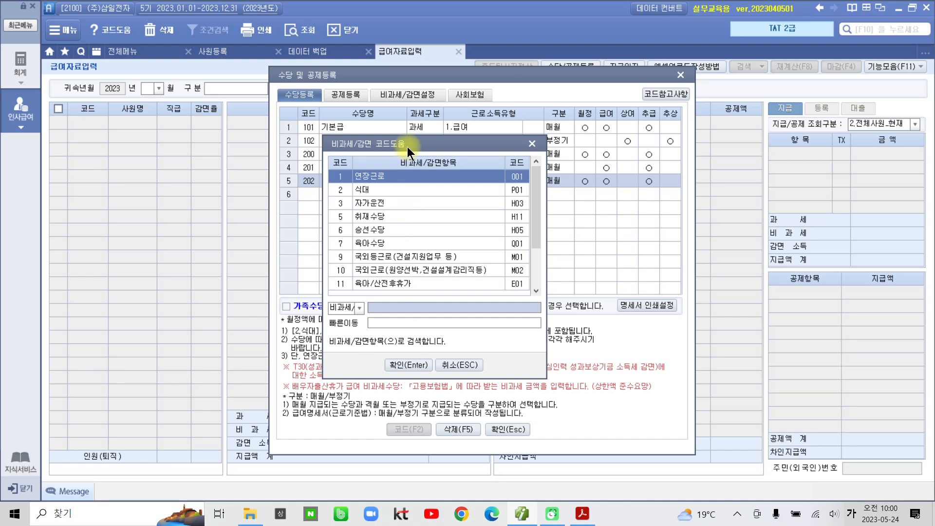
{"action": "left_click_drag", "start_coordinate": [407, 147], "coordinate": [487, 148]}
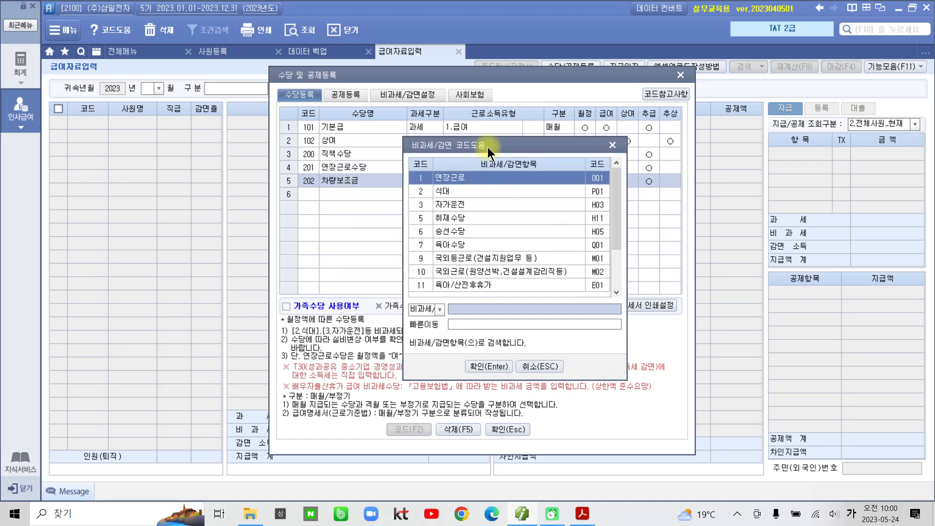
{"action": "left_click", "coordinate": [459, 204]}
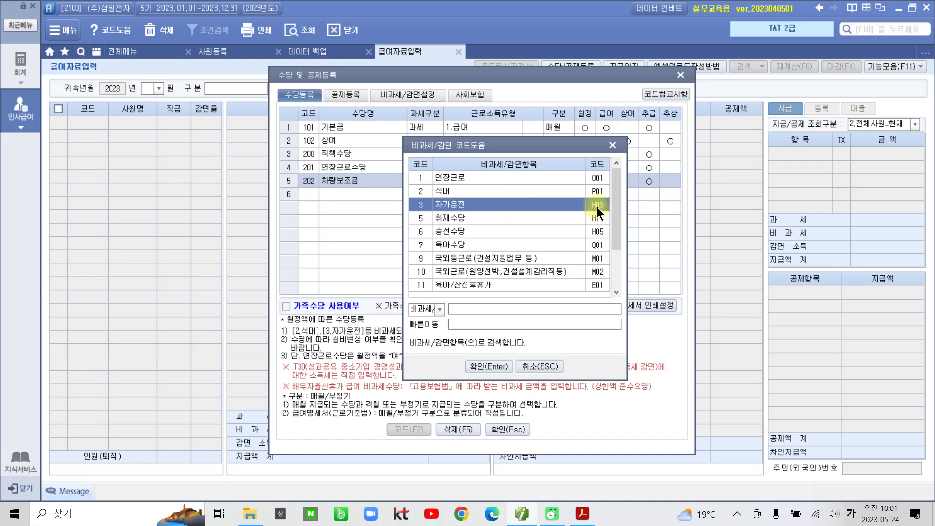
{"action": "left_click", "coordinate": [496, 369]}
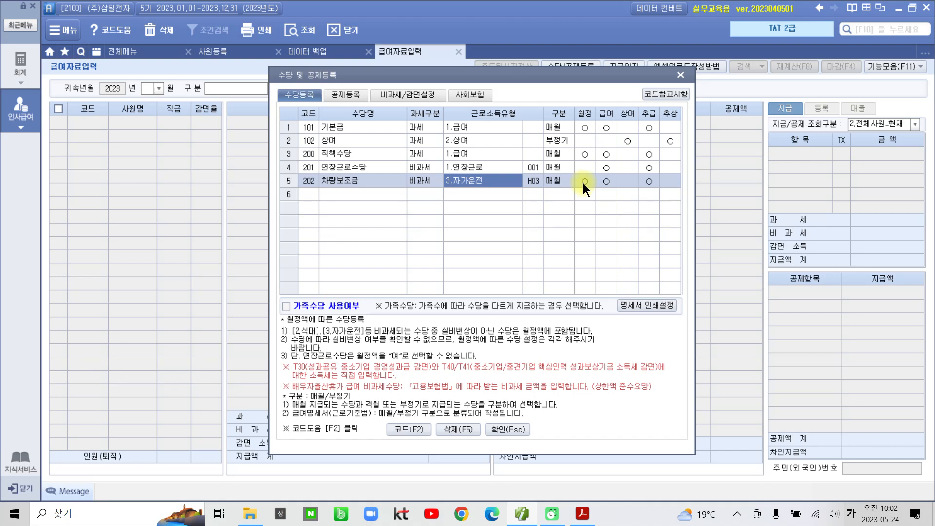
Step: Set 월정 to 부 for the 차량보조금 allowance
{"action": "left_click", "coordinate": [584, 180]}
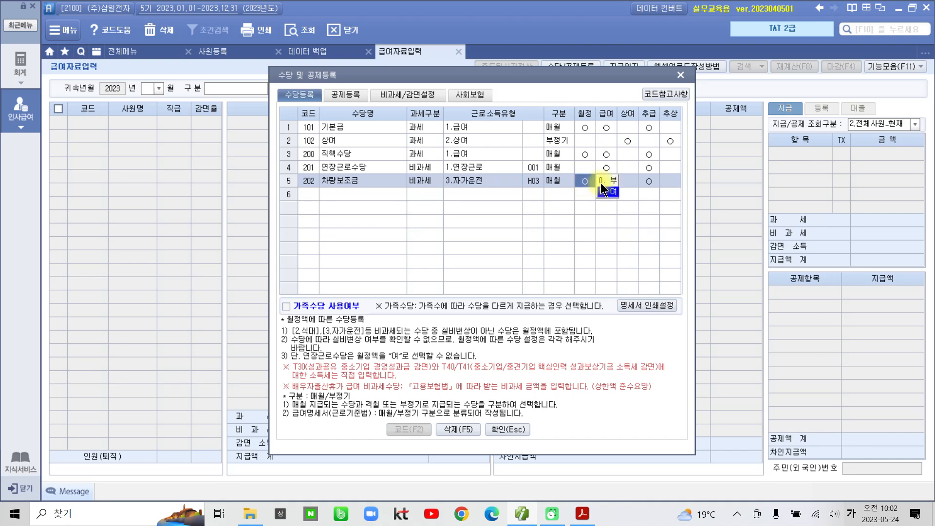
{"action": "key", "text": "Return"}
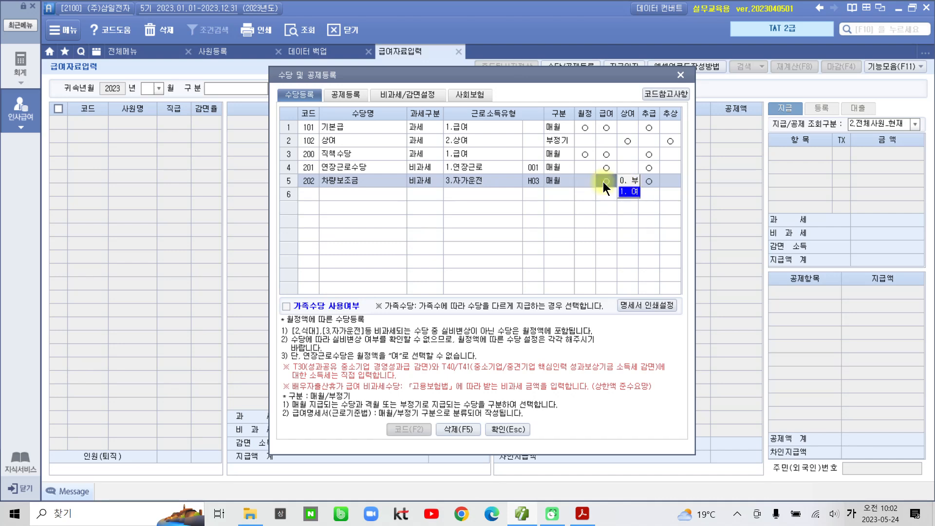
{"action": "left_click", "coordinate": [580, 180]}
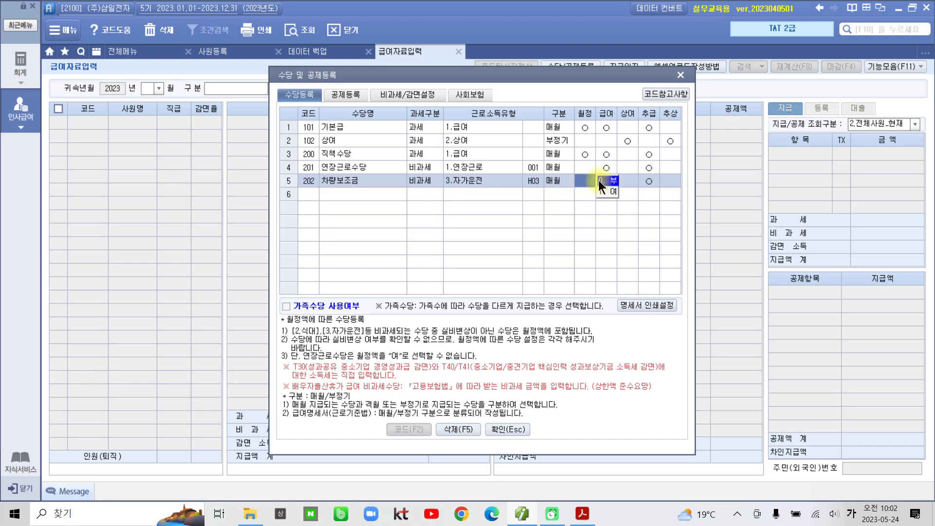
{"action": "left_click", "coordinate": [603, 181]}
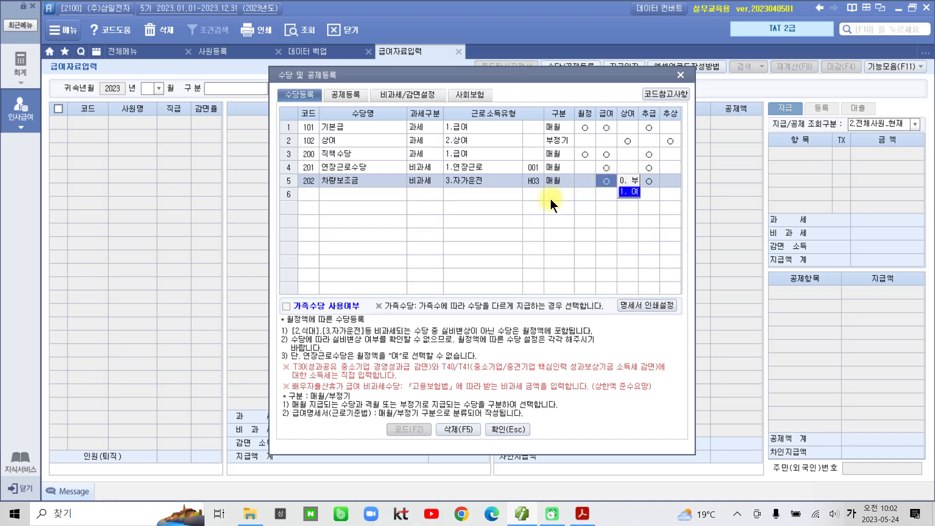
Step: Add 식대 to the allowances as 비과세 with the exemption item 식대
{"action": "left_click", "coordinate": [372, 192]}
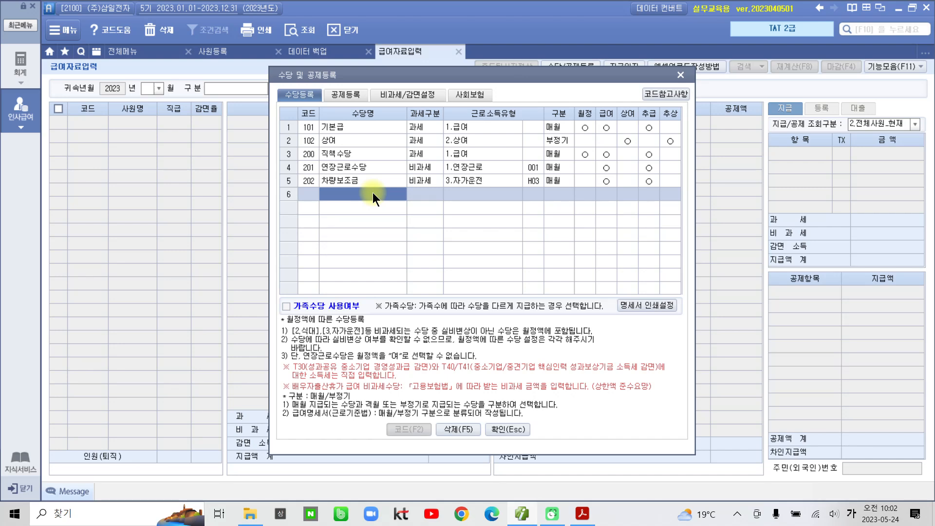
{"action": "type", "text": "식대"}
{"action": "key", "text": "Return"}
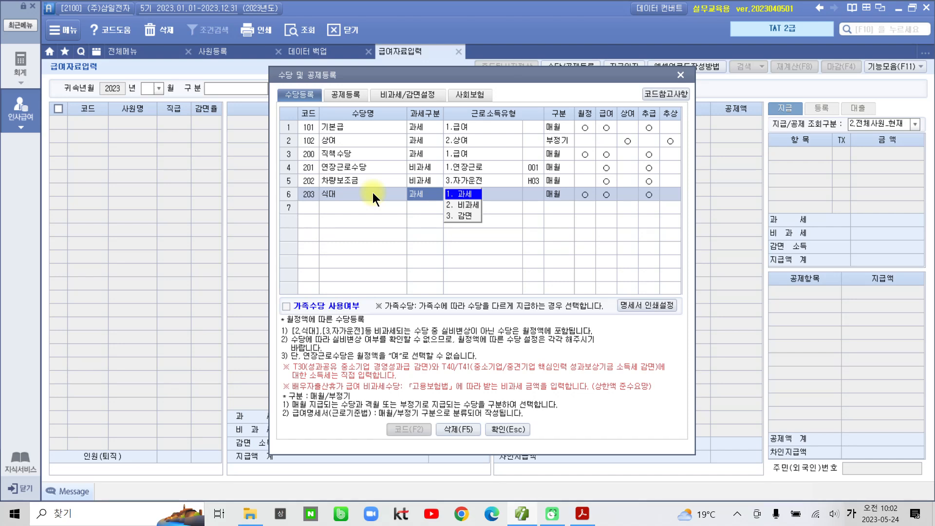
{"action": "left_click", "coordinate": [463, 207]}
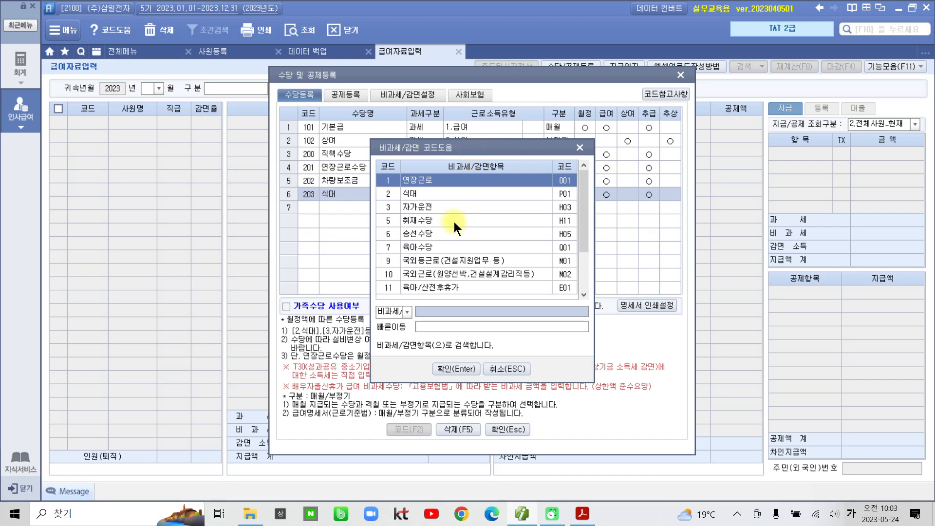
{"action": "left_click", "coordinate": [417, 195]}
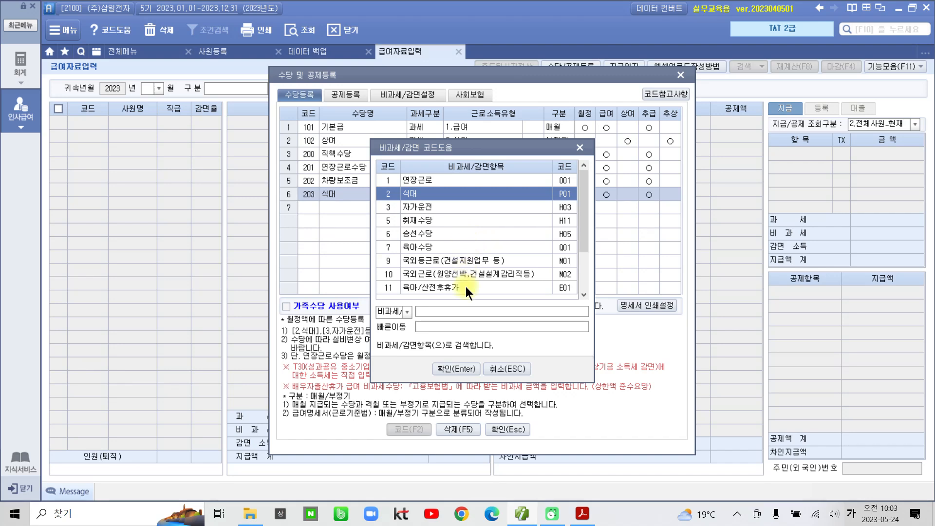
{"action": "left_click", "coordinate": [456, 369]}
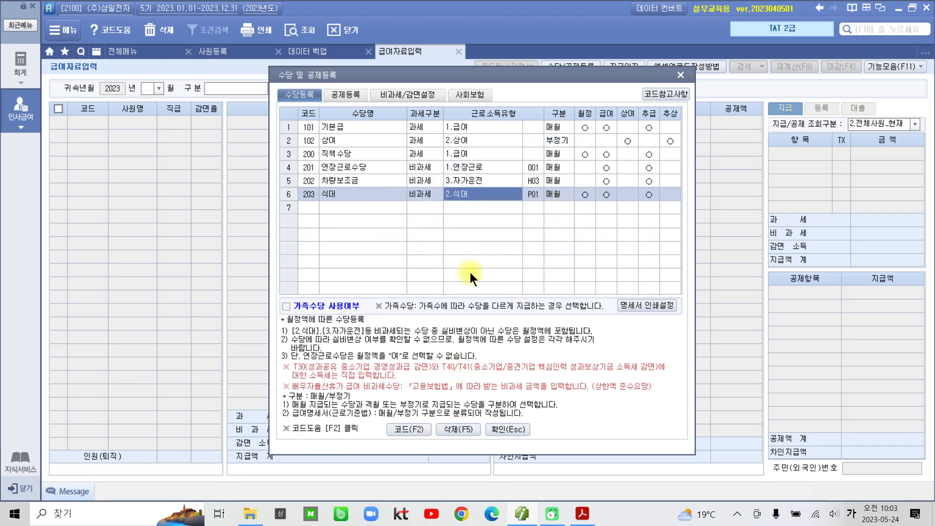
Step: Add 육아수당 to the allowances as 비과세 with the exemption item 육아수당
{"action": "left_click", "coordinate": [379, 207]}
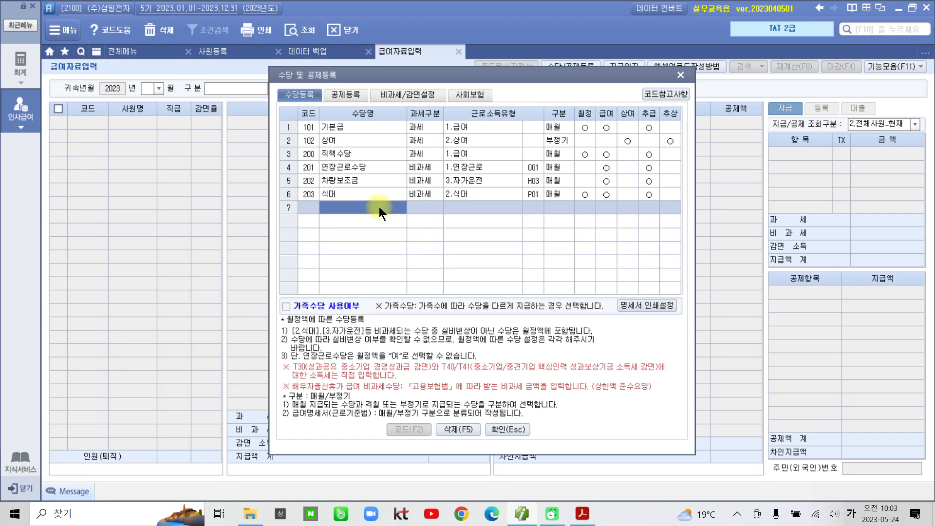
{"action": "type", "text": "육"}
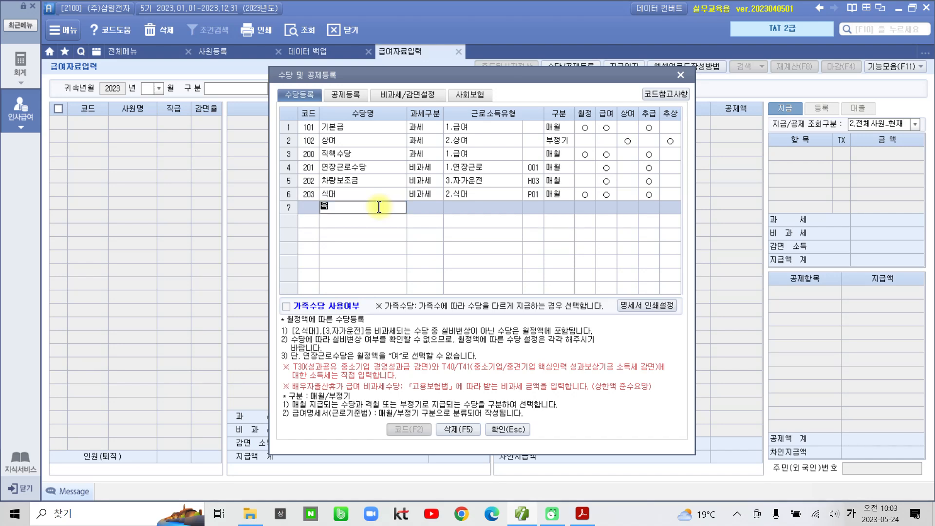
{"action": "type", "text": "아수당"}
{"action": "key", "text": "Return"}
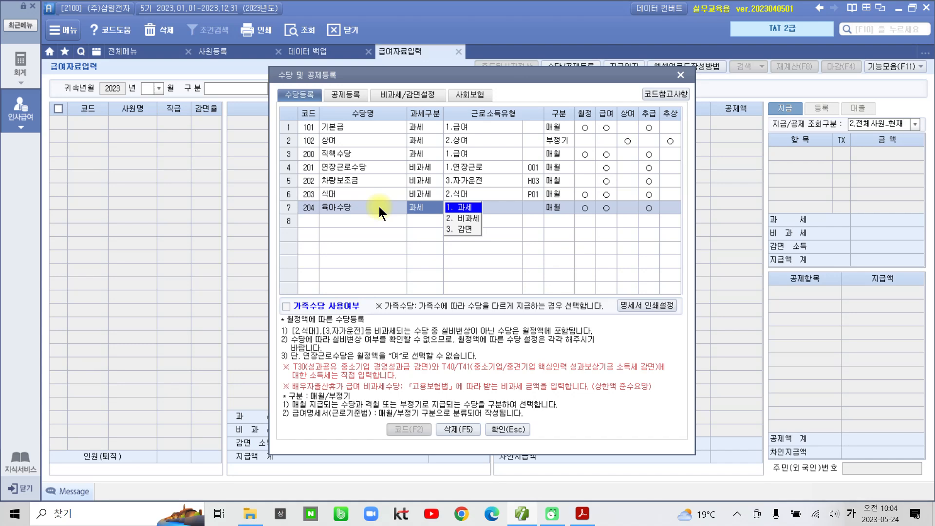
{"action": "left_click", "coordinate": [472, 220]}
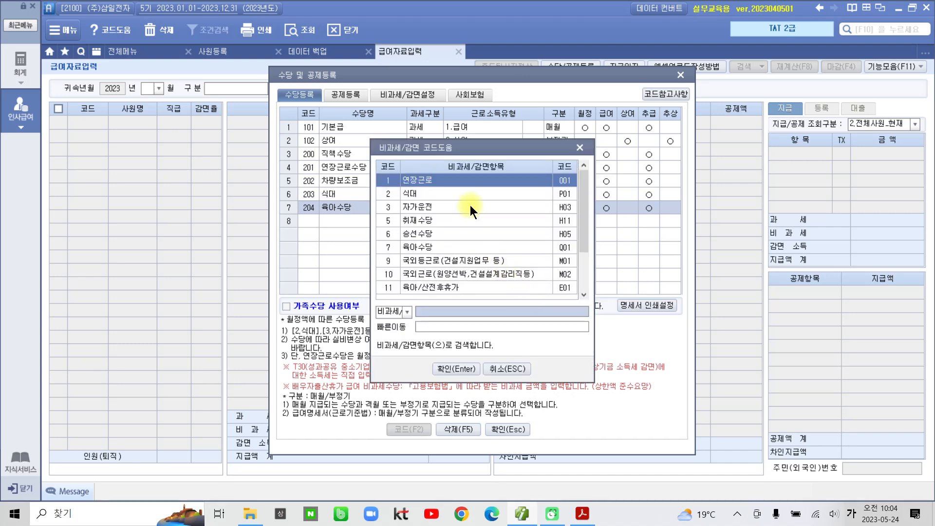
{"action": "left_click", "coordinate": [428, 248]}
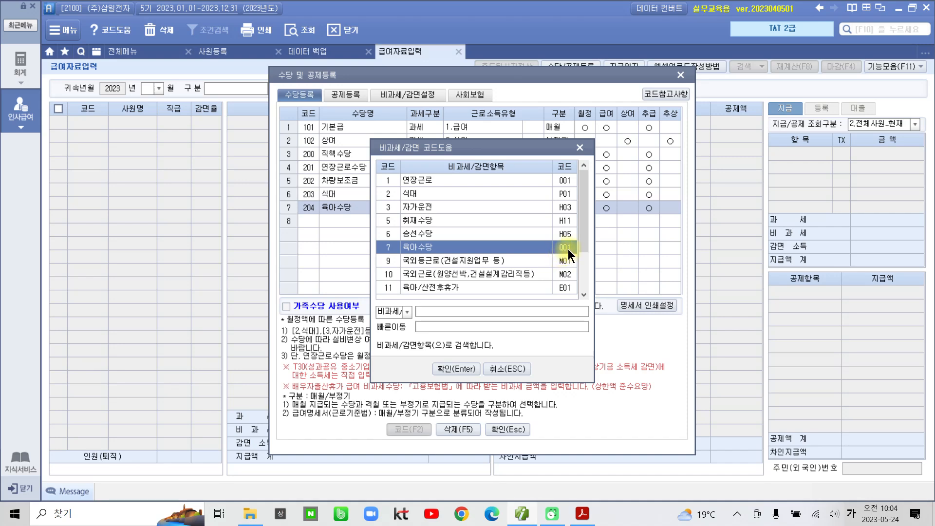
{"action": "left_click", "coordinate": [465, 373]}
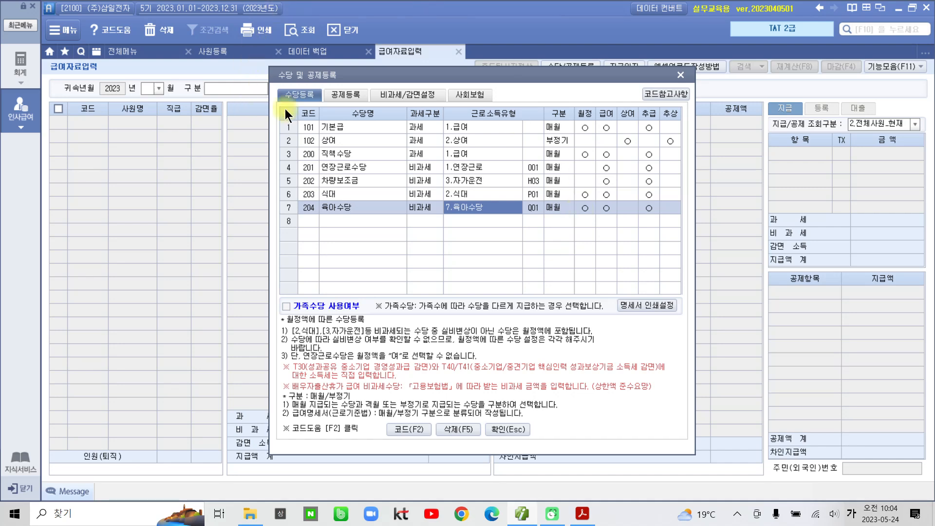
Step: Add 상조회비 to the deduction items with the income type 무구분 and set its 급여 to 여
{"action": "left_click", "coordinate": [338, 95]}
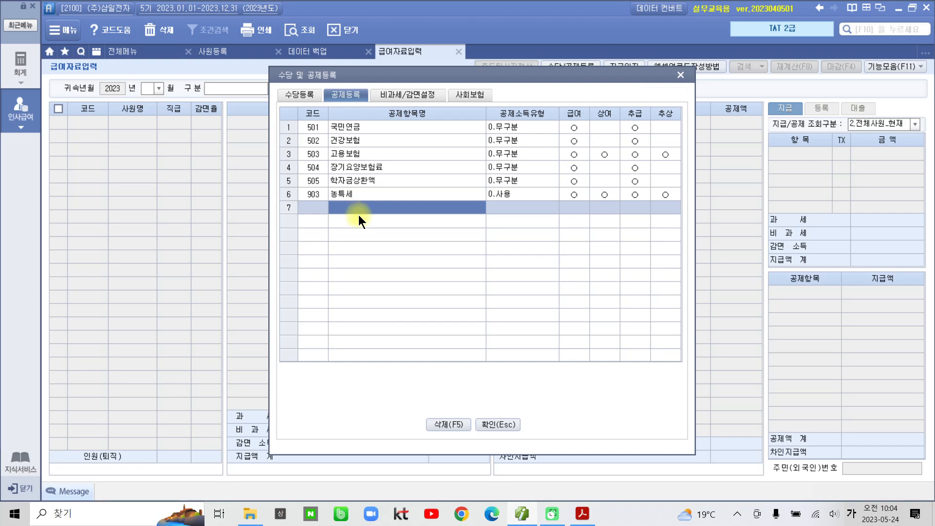
{"action": "type", "text": "상조회비"}
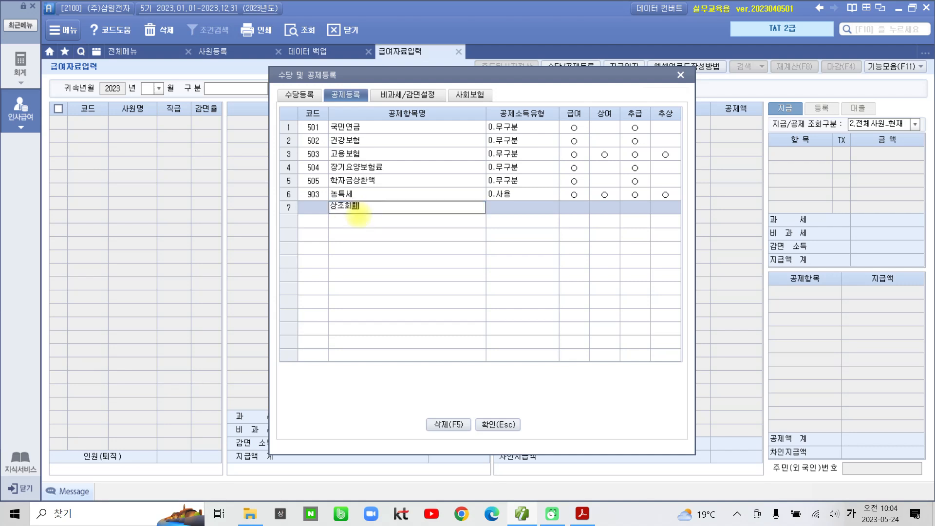
{"action": "key", "text": "Return"}
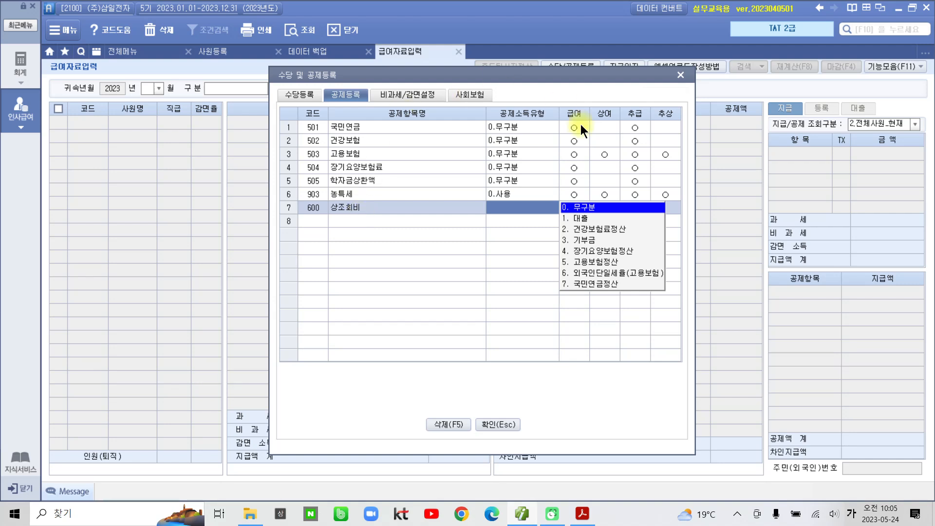
{"action": "left_click", "coordinate": [596, 209]}
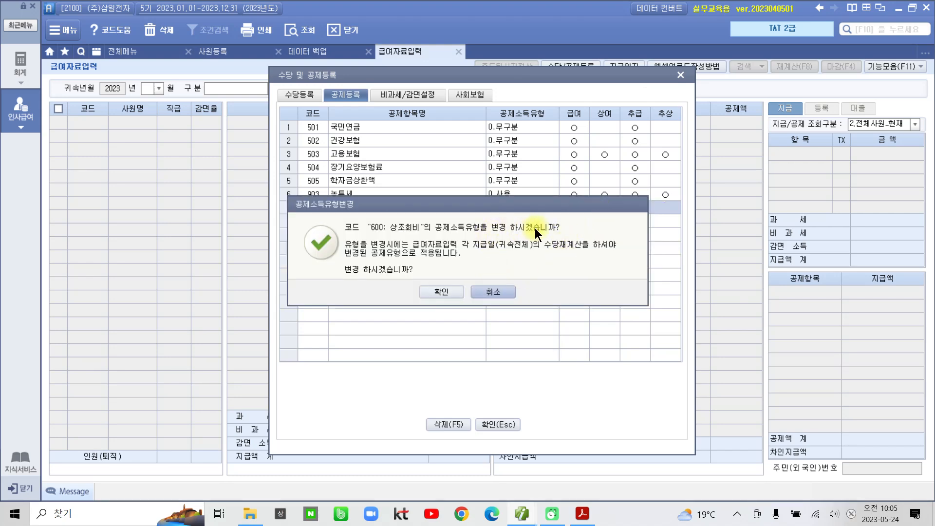
{"action": "left_click", "coordinate": [442, 291]}
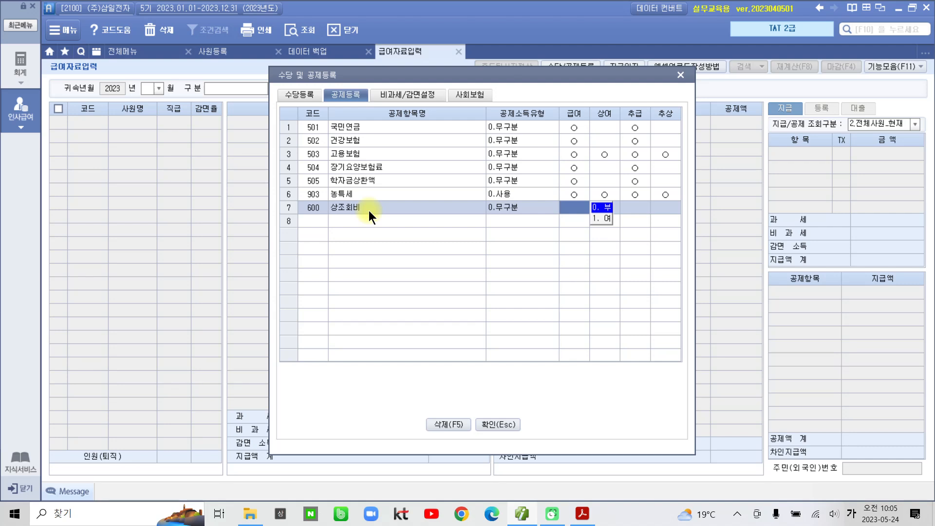
{"action": "left_click", "coordinate": [594, 217]}
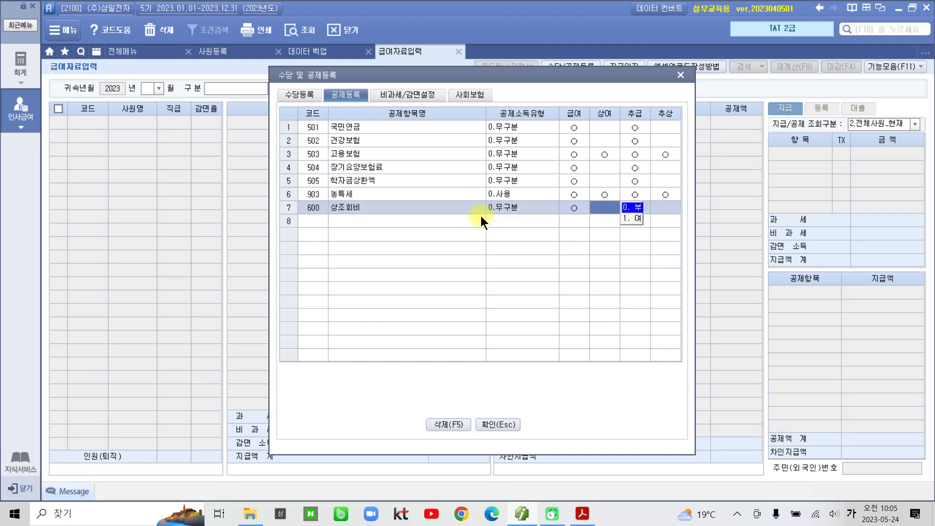
{"action": "left_click", "coordinate": [439, 221]}
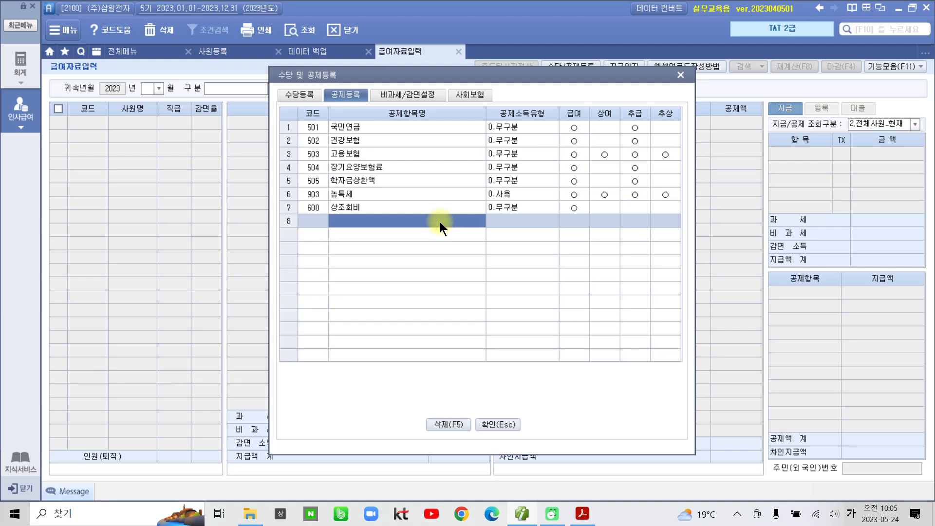
{"action": "mouse_move", "coordinate": [565, 236]}
{"action": "left_mouse_down"}
{"action": "mouse_move", "coordinate": [547, 193]}
{"action": "mouse_move", "coordinate": [580, 122]}
{"action": "mouse_move", "coordinate": [585, 226]}
{"action": "left_mouse_up"}
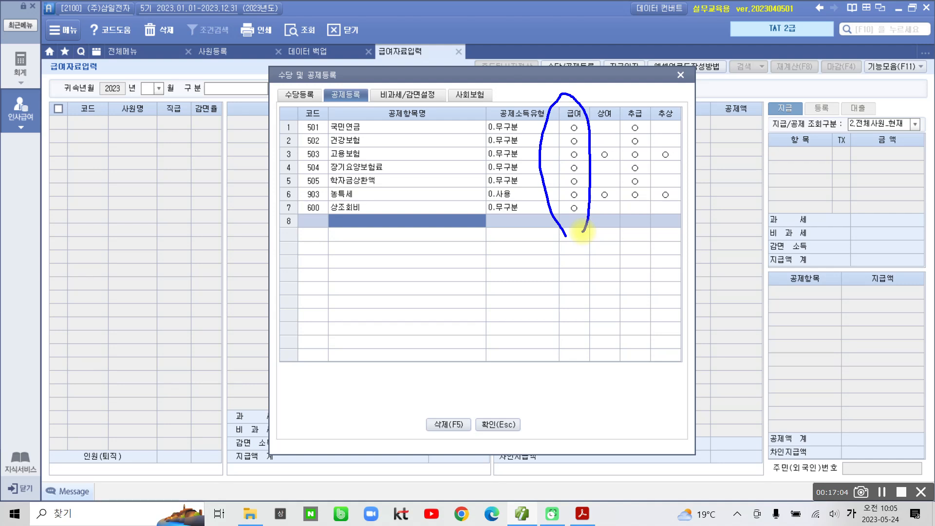
{"action": "mouse_move", "coordinate": [609, 237]}
{"action": "left_mouse_down"}
{"action": "mouse_move", "coordinate": [615, 129]}
{"action": "mouse_move", "coordinate": [614, 253]}
{"action": "left_mouse_up"}
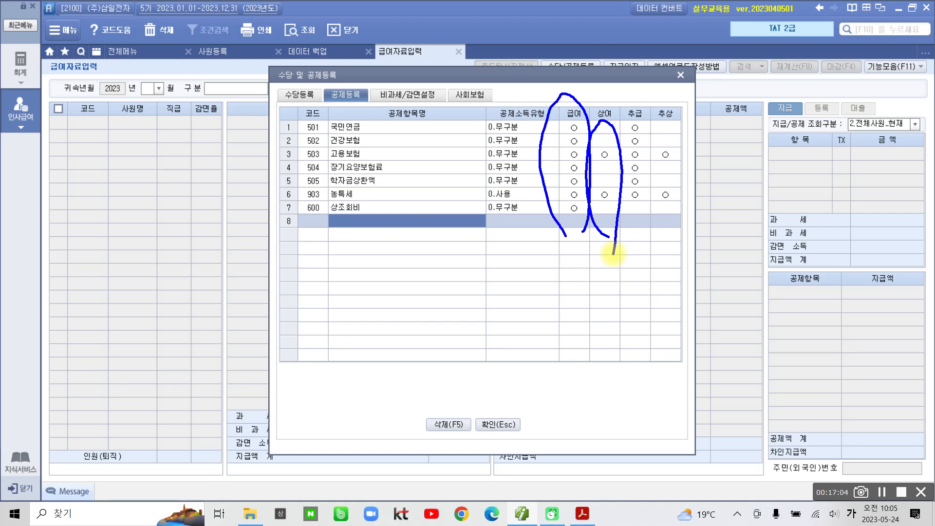
{"action": "key", "text": "Escape"}
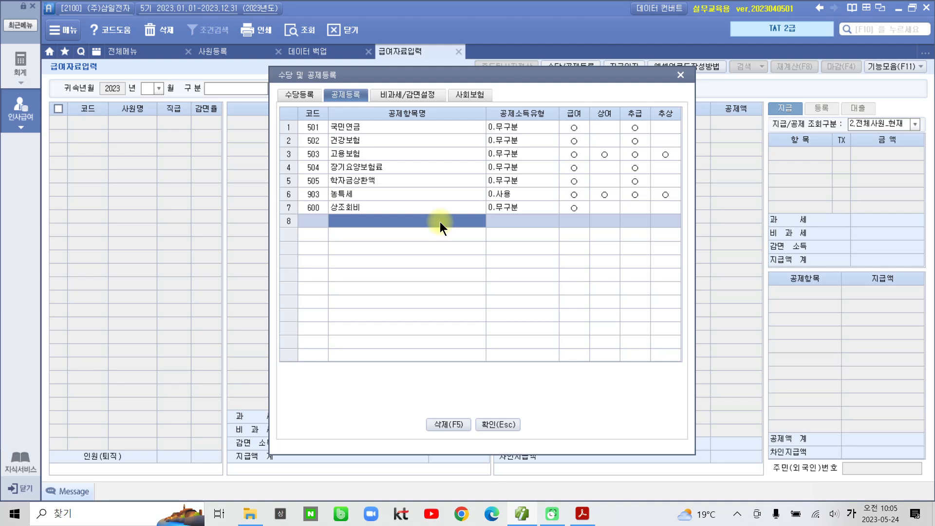
Step: Close 수당 및 공제등록 and load the payroll for 귀속월 01, 구분 1.급여, with the 지급일 2023-01-25
{"action": "left_click", "coordinate": [508, 427]}
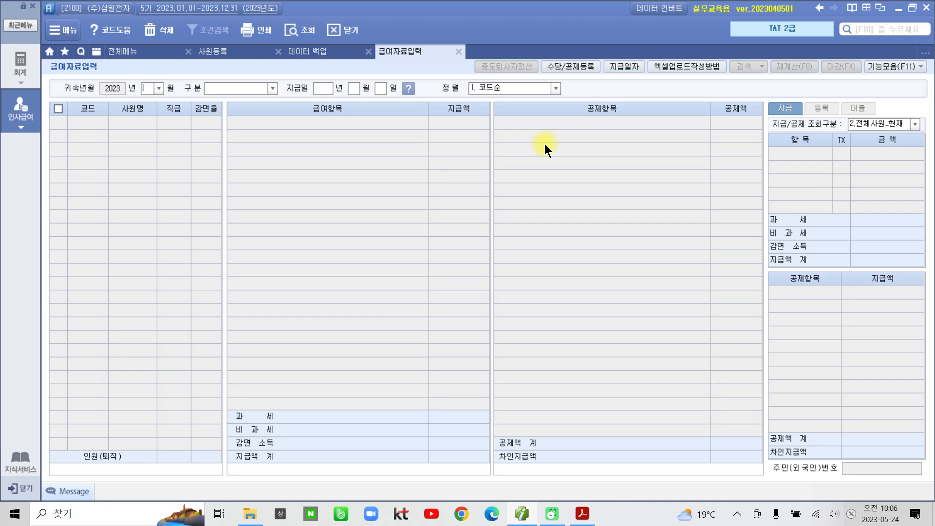
{"action": "left_click", "coordinate": [159, 89]}
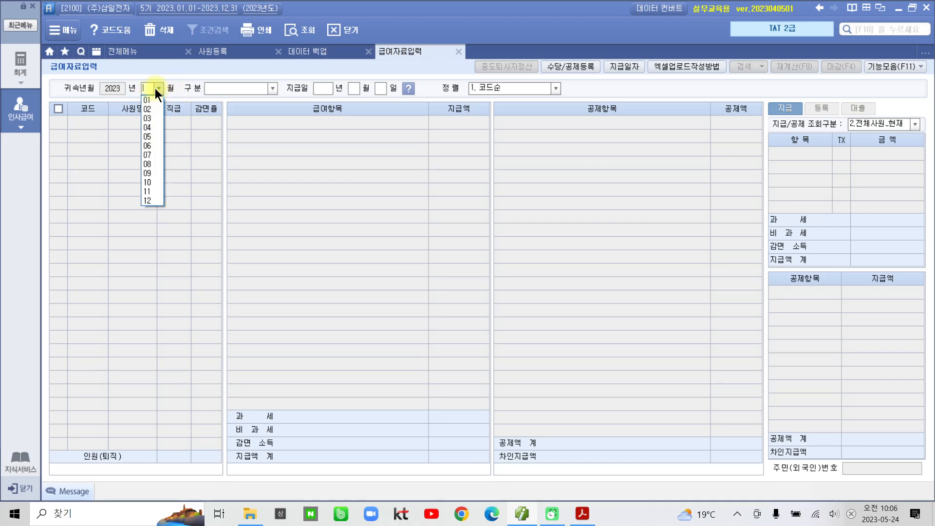
{"action": "left_click", "coordinate": [148, 99]}
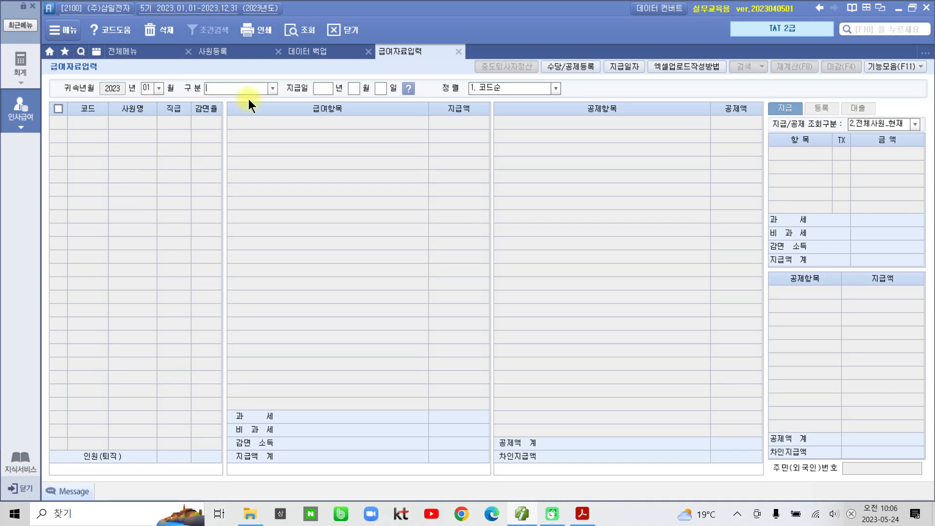
{"action": "left_click", "coordinate": [272, 90]}
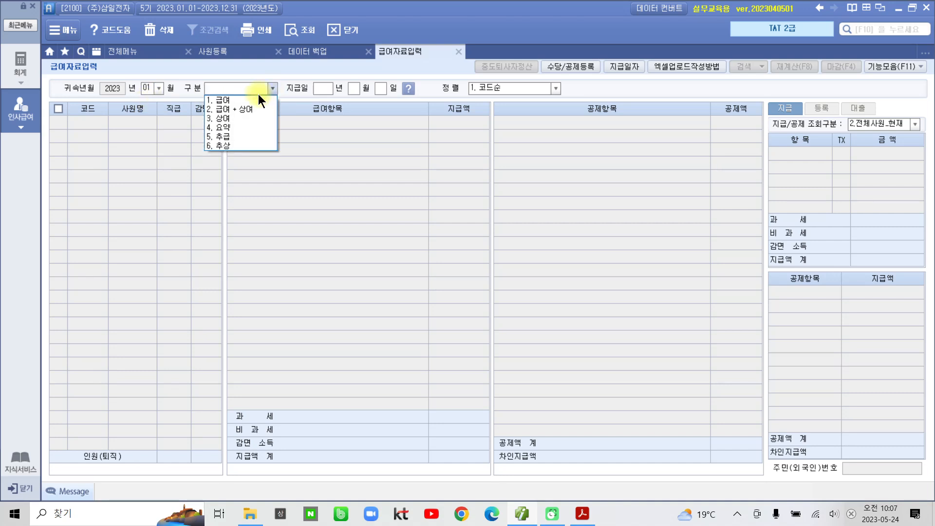
{"action": "left_click", "coordinate": [233, 102]}
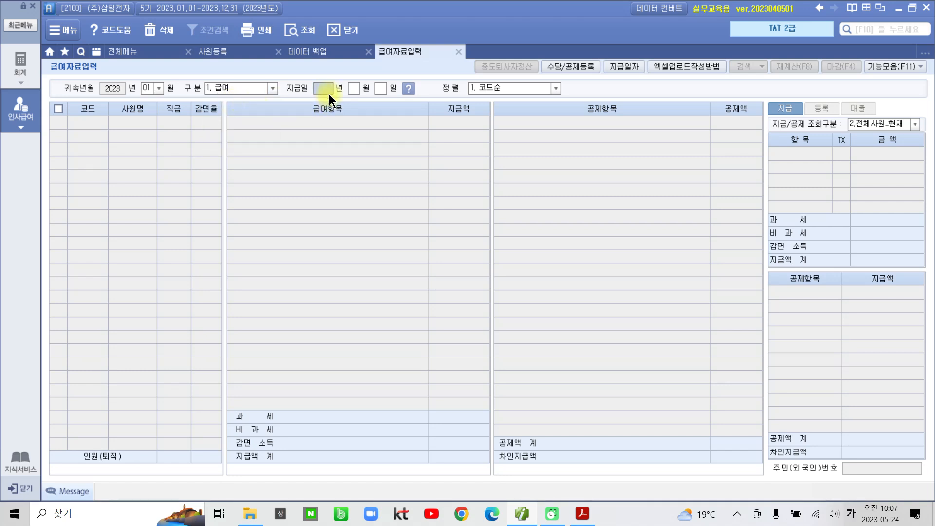
{"action": "type", "text": "202"}
{"action": "type", "text": "0125"}
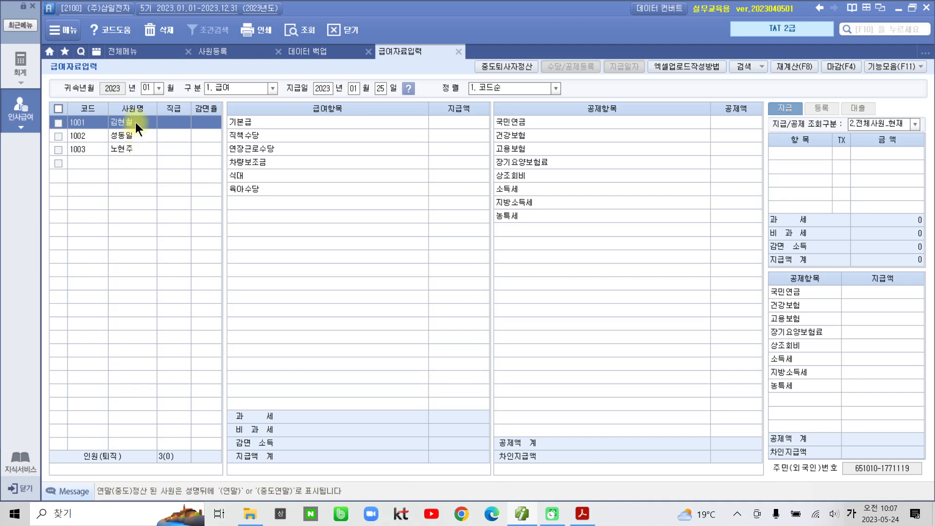
Step: Enter a 기본급 of 4,500,000 and a 직책수당 of 500,000 for the first employee
{"action": "left_click", "coordinate": [463, 122]}
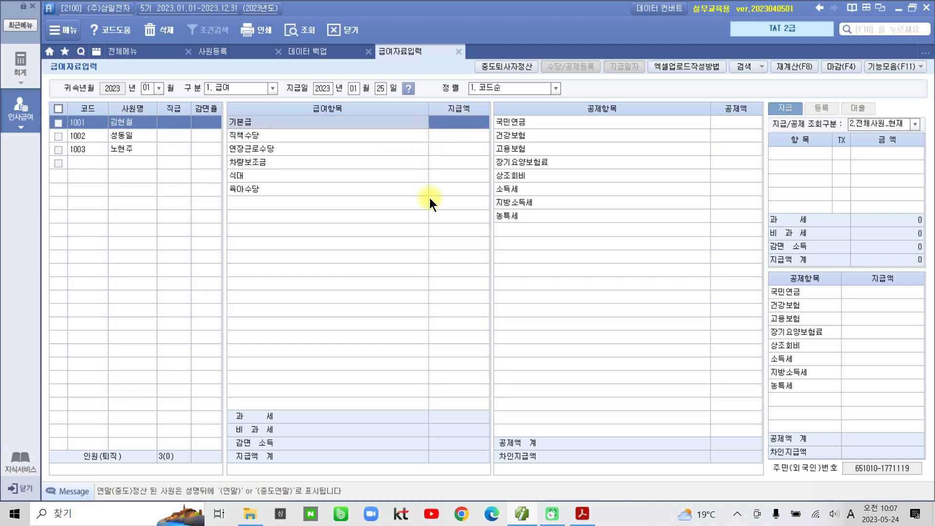
{"action": "left_click", "coordinate": [470, 127]}
{"action": "type", "text": "4500000"}
{"action": "key", "text": "Return"}
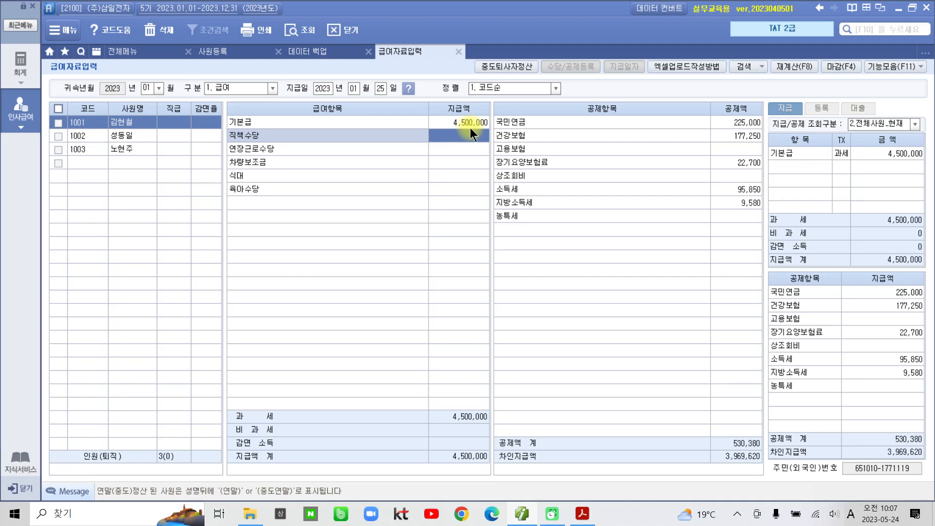
{"action": "type", "text": "500,000"}
{"action": "key", "text": "Return"}
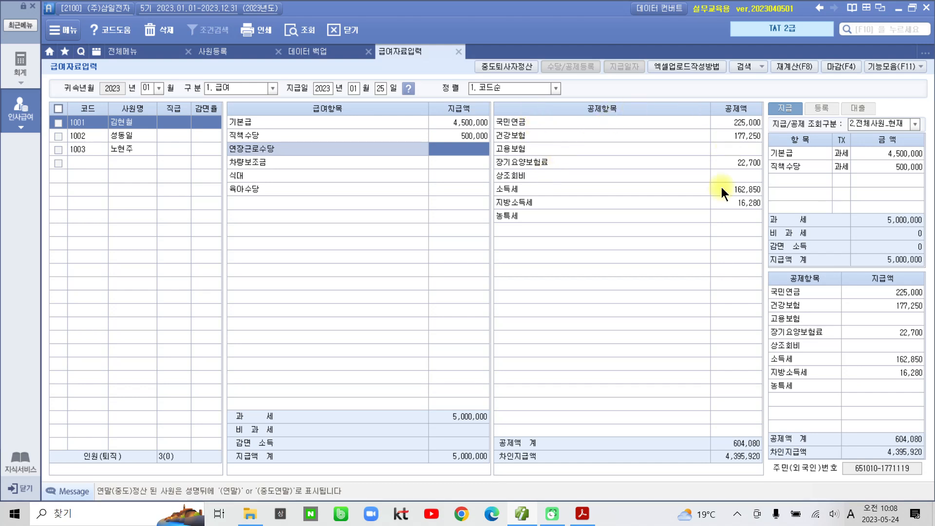
Step: Set the first employee's 상조회비 deduction to 20,000
{"action": "left_click", "coordinate": [744, 150]}
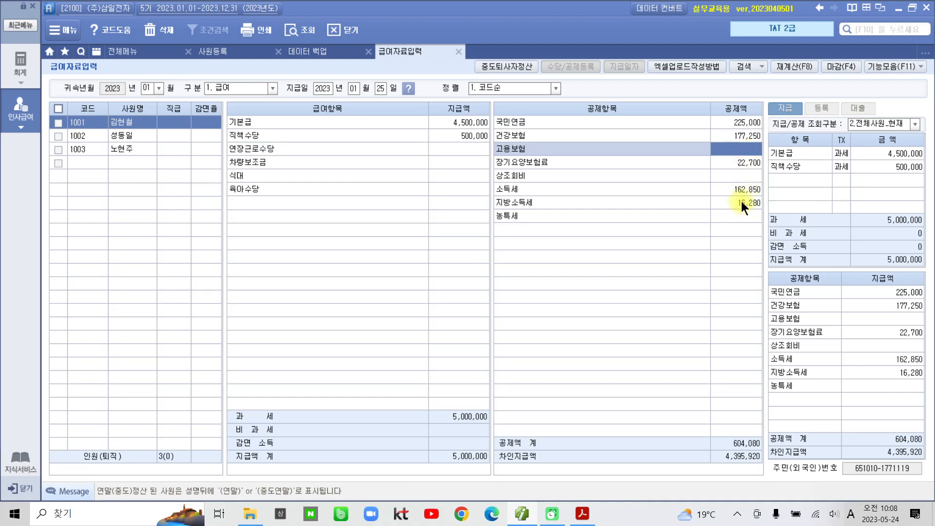
{"action": "left_click", "coordinate": [741, 178]}
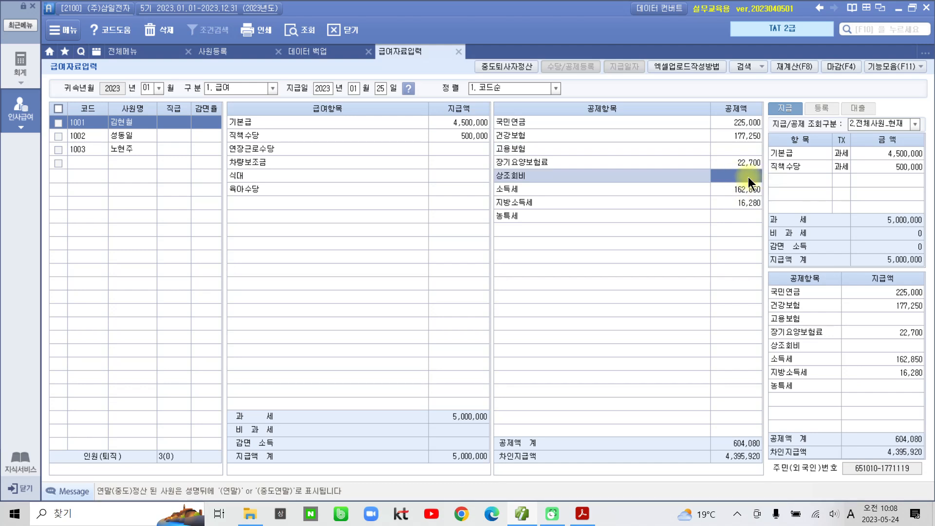
{"action": "left_click", "coordinate": [748, 177]}
{"action": "type", "text": "200000"}
{"action": "key", "text": "Return"}
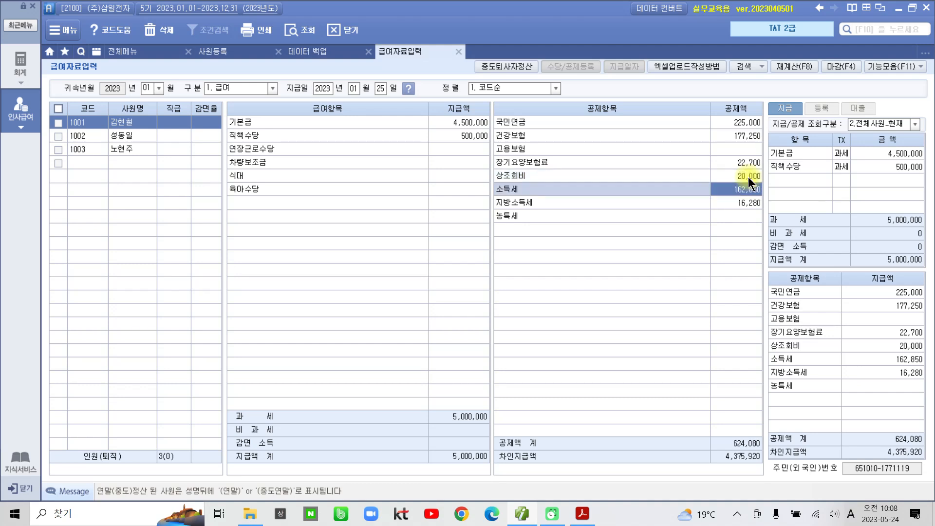
Step: Review the first employee's deduction amounts for 국민연금, 건강보험, 장기요양보험료, 소득세 and 지방소득세
{"action": "left_click", "coordinate": [750, 122]}
{"action": "left_click", "coordinate": [747, 135]}
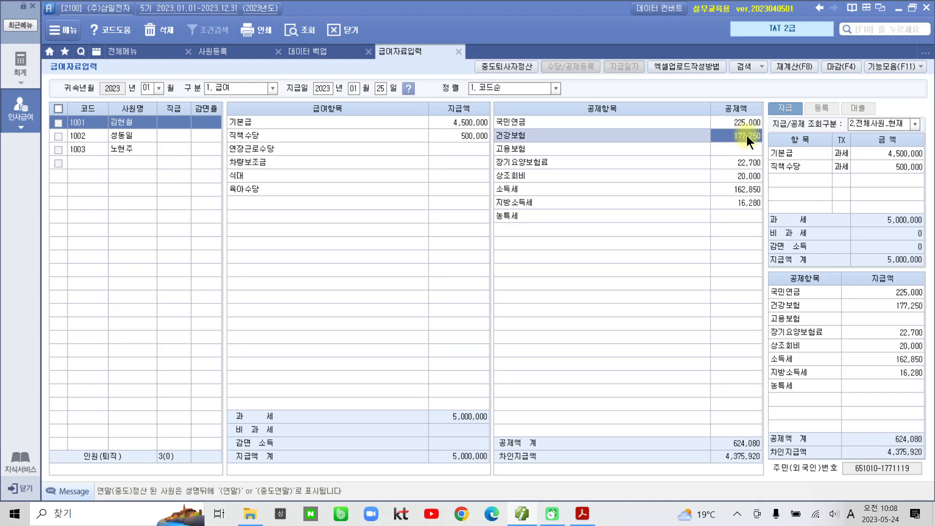
{"action": "left_click", "coordinate": [754, 165]}
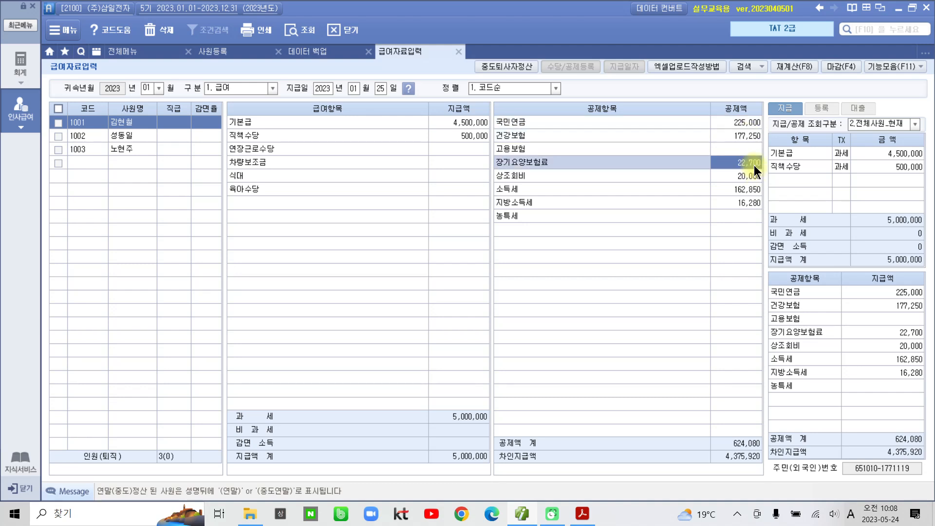
{"action": "left_click", "coordinate": [754, 189]}
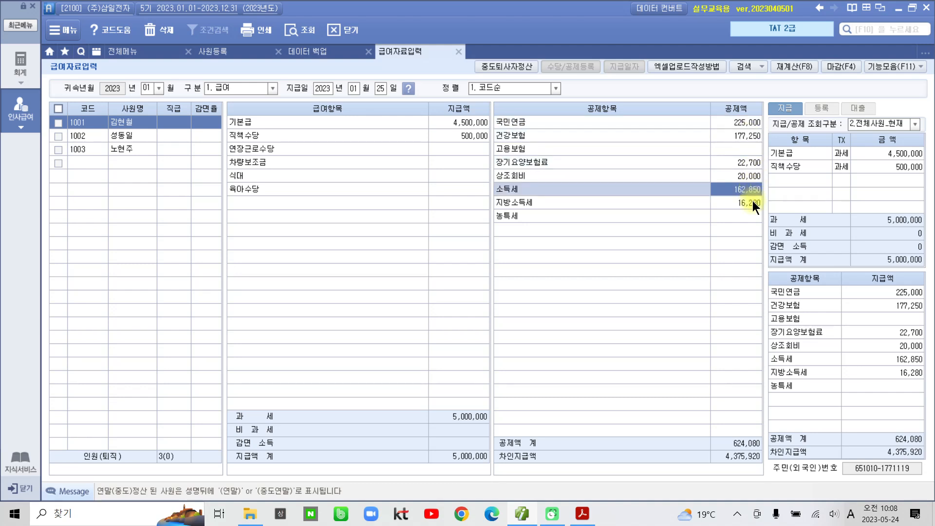
{"action": "left_click", "coordinate": [753, 201]}
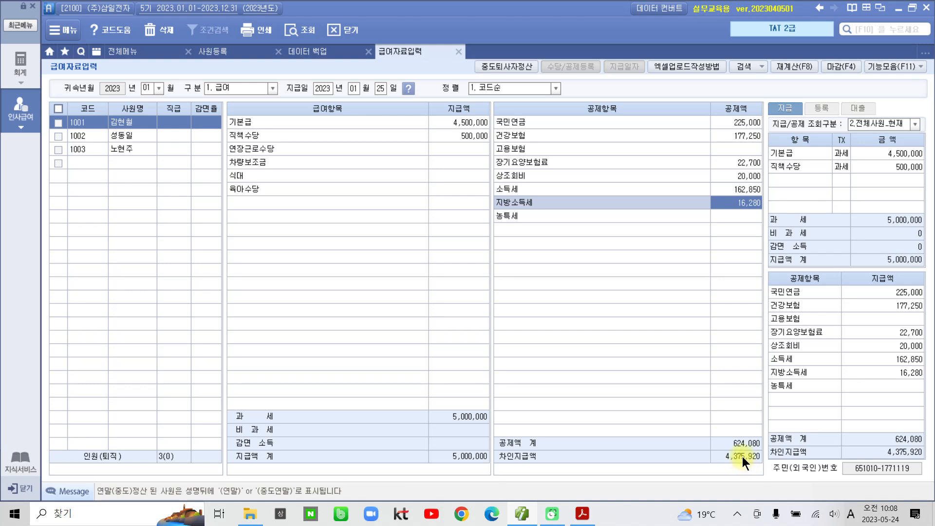
{"action": "mouse_move", "coordinate": [106, 108]}
{"action": "left_mouse_down"}
{"action": "mouse_move", "coordinate": [102, 123]}
{"action": "mouse_move", "coordinate": [127, 108]}
{"action": "left_mouse_up"}
{"action": "mouse_move", "coordinate": [239, 103]}
{"action": "left_mouse_down"}
{"action": "mouse_move", "coordinate": [255, 480]}
{"action": "mouse_move", "coordinate": [687, 481]}
{"action": "mouse_move", "coordinate": [776, 302]}
{"action": "mouse_move", "coordinate": [603, 98]}
{"action": "mouse_move", "coordinate": [258, 117]}
{"action": "left_mouse_up"}
{"action": "mouse_move", "coordinate": [131, 173]}
{"action": "left_mouse_down"}
{"action": "mouse_move", "coordinate": [91, 159]}
{"action": "mouse_move", "coordinate": [128, 184]}
{"action": "left_mouse_up"}
{"action": "left_click_drag", "start_coordinate": [753, 158], "coordinate": [766, 496]}
{"action": "mouse_move", "coordinate": [754, 103]}
{"action": "left_mouse_down"}
{"action": "mouse_move", "coordinate": [893, 101]}
{"action": "mouse_move", "coordinate": [928, 238]}
{"action": "mouse_move", "coordinate": [927, 487]}
{"action": "mouse_move", "coordinate": [762, 475]}
{"action": "left_mouse_up"}
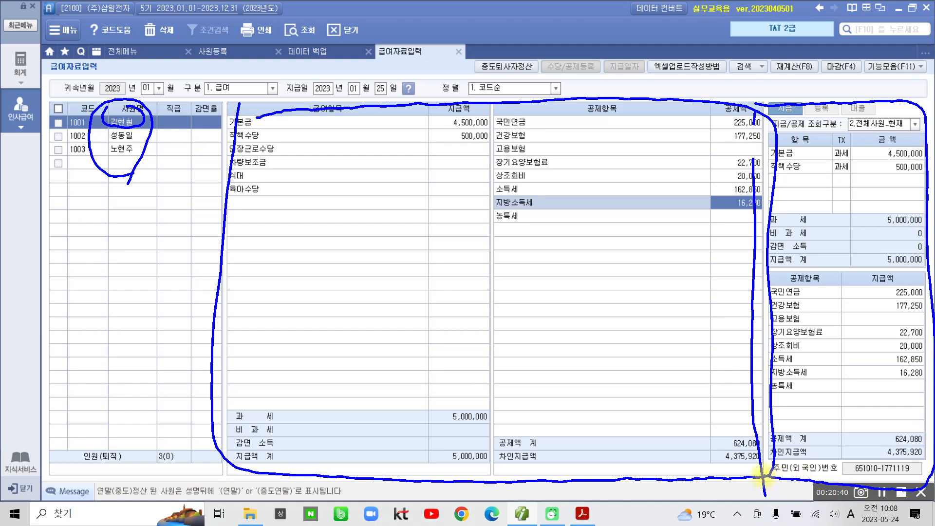
{"action": "key", "text": "Escape"}
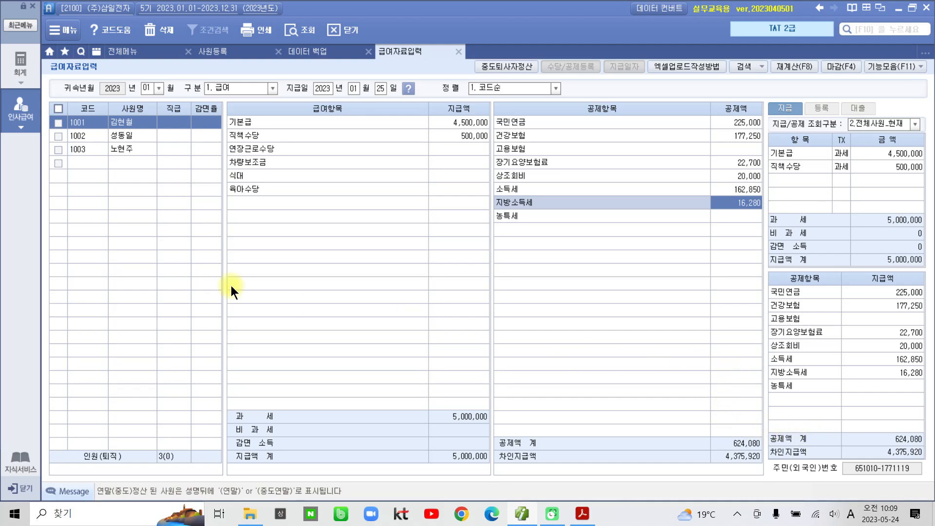
Step: Enter a 기본급 of 3,300,000 and a 직책수당 of 300,000 for the second employee, leaving 연장근로수당 empty
{"action": "left_click", "coordinate": [119, 137]}
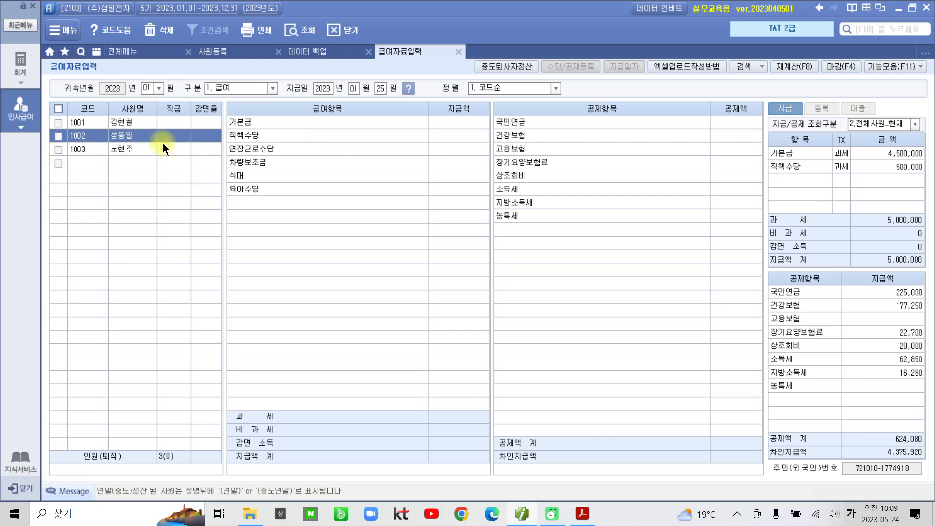
{"action": "left_click", "coordinate": [459, 122]}
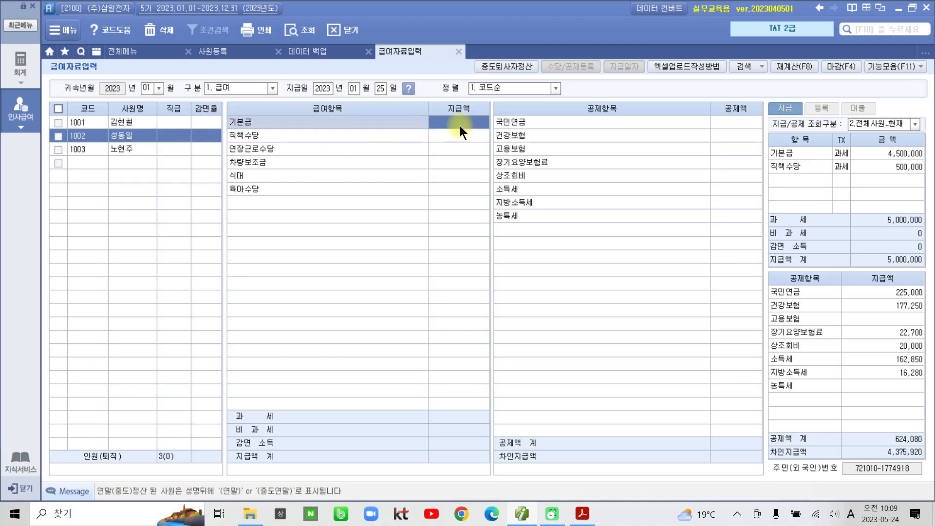
{"action": "type", "text": "3"}
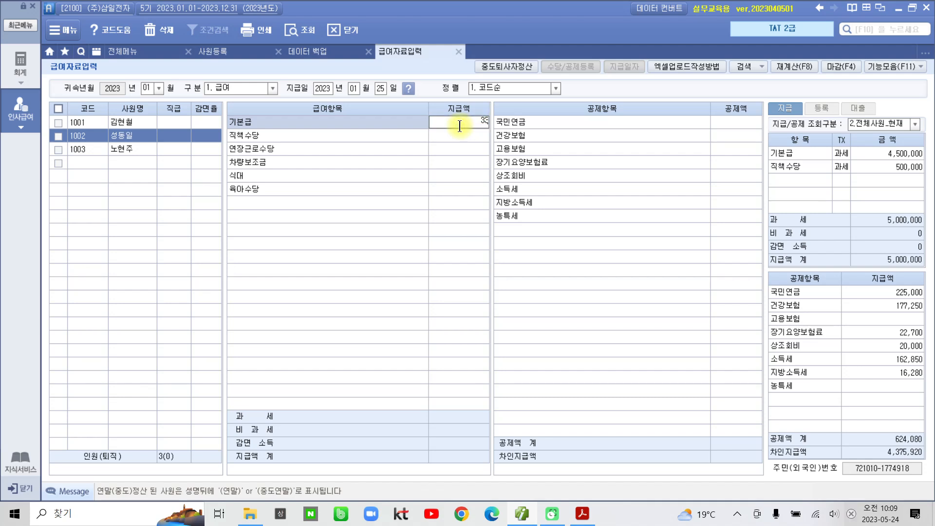
{"action": "type", "text": ",300,000"}
{"action": "key", "text": "Return"}
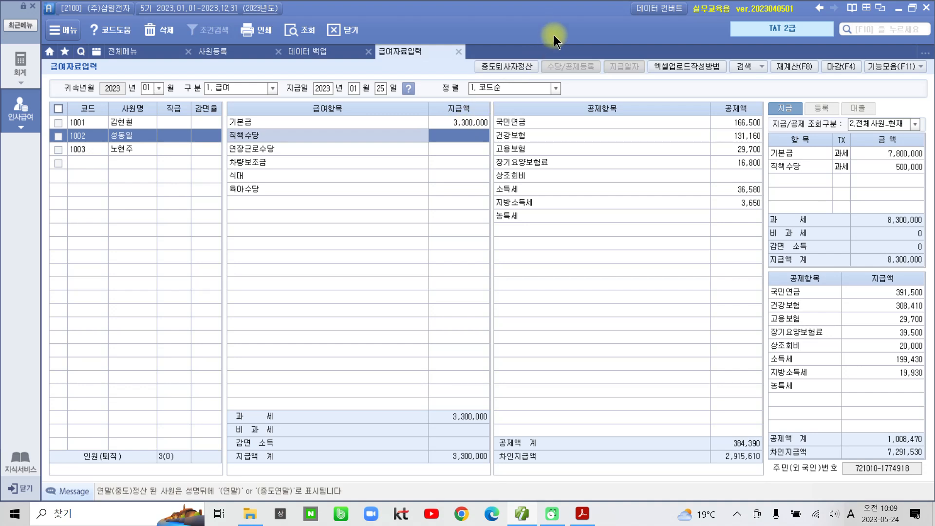
{"action": "type", "text": "300"}
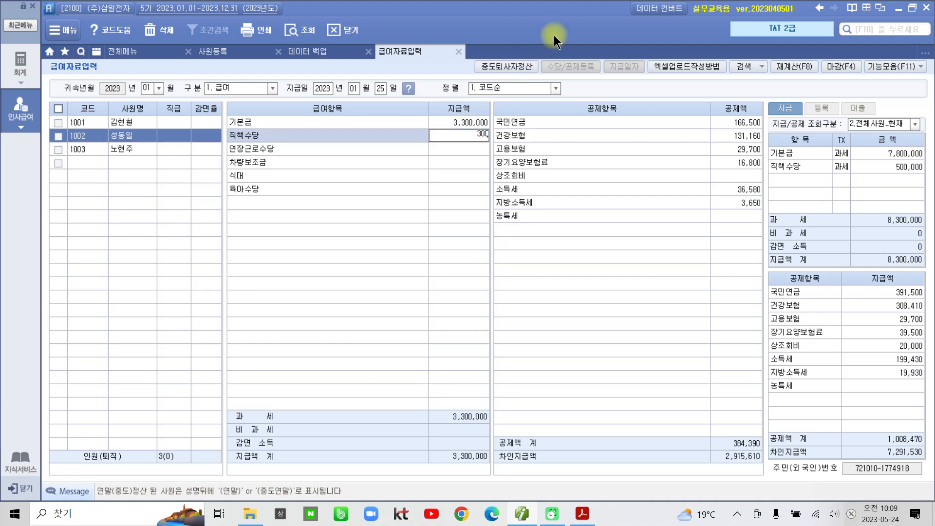
{"action": "type", "text": ",000"}
{"action": "key", "text": "Return"}
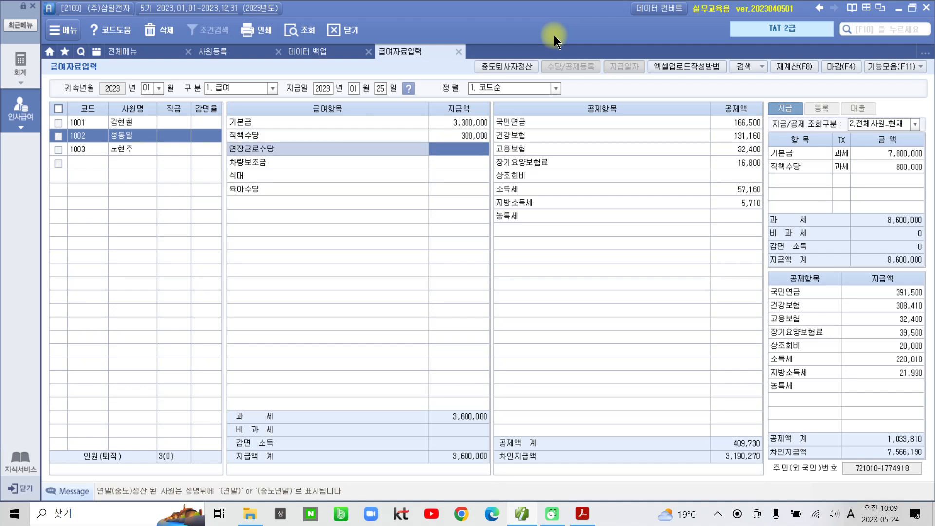
{"action": "key", "text": "Return"}
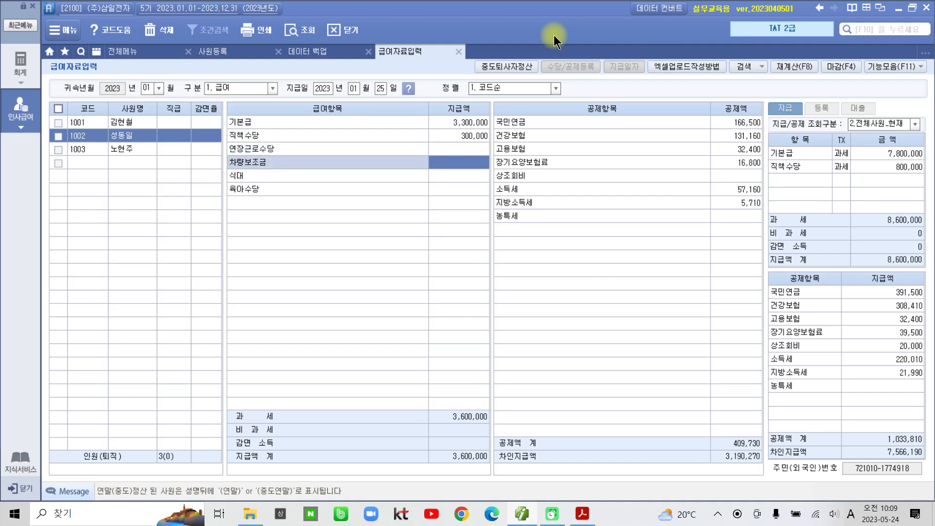
Step: Enter a 차량보조금 of 300,000 and a 식대 of 200,000 for the second employee
{"action": "type", "text": "300,000"}
{"action": "key", "text": "Return"}
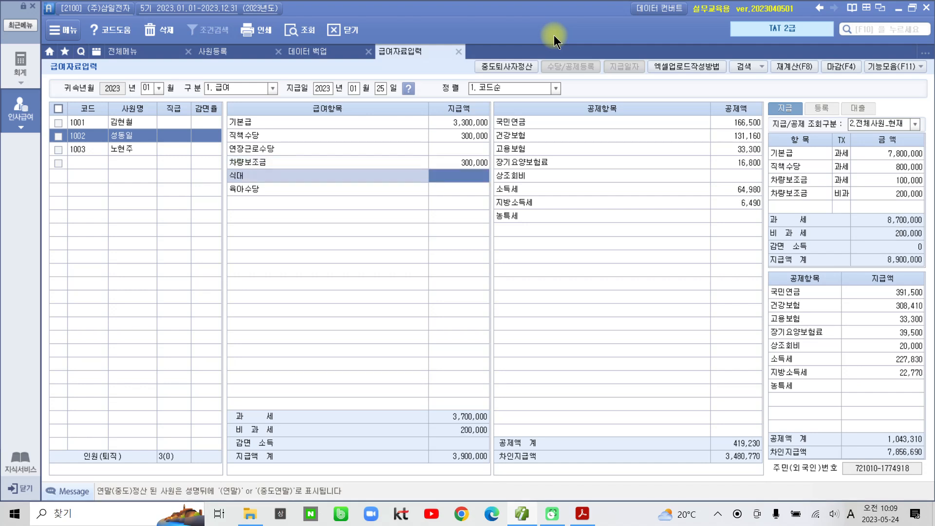
{"action": "type", "text": "2000000"}
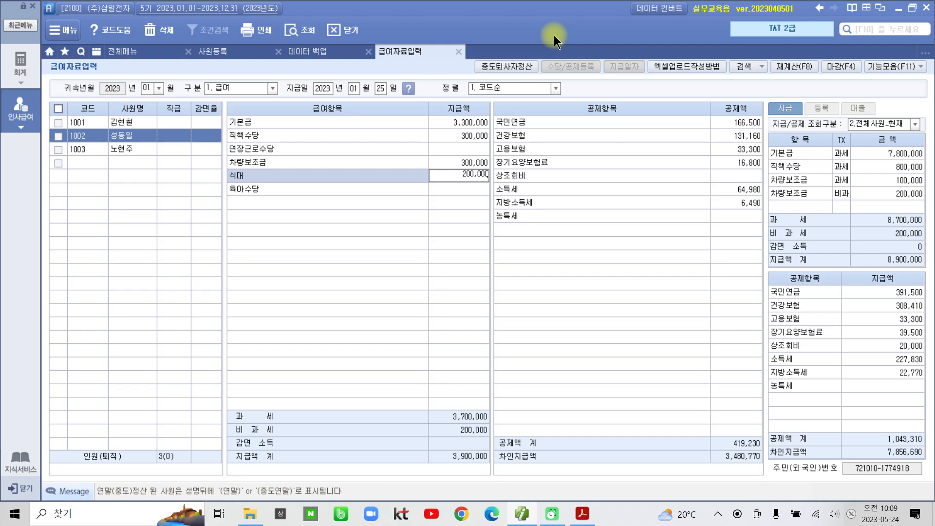
{"action": "key", "text": "Return"}
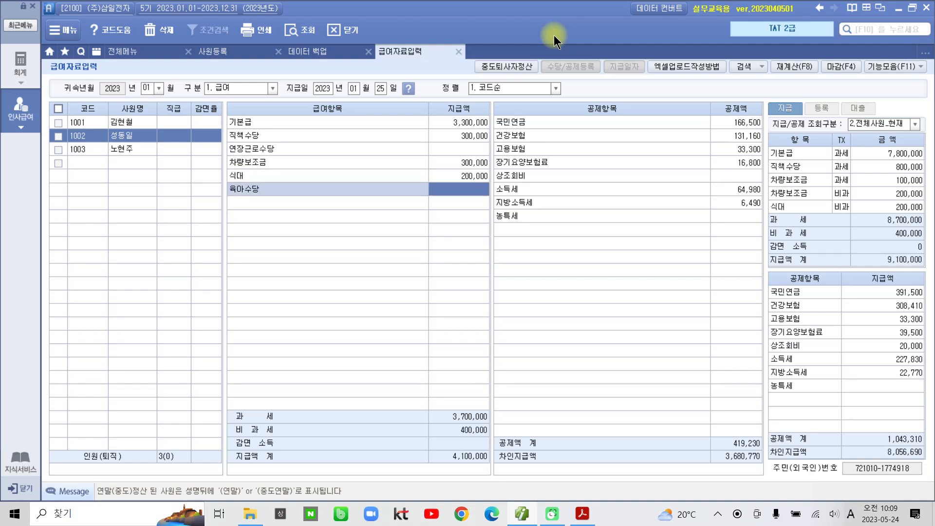
Step: Set the second employee's 상조회비 deduction to 10,000
{"action": "left_click", "coordinate": [748, 177]}
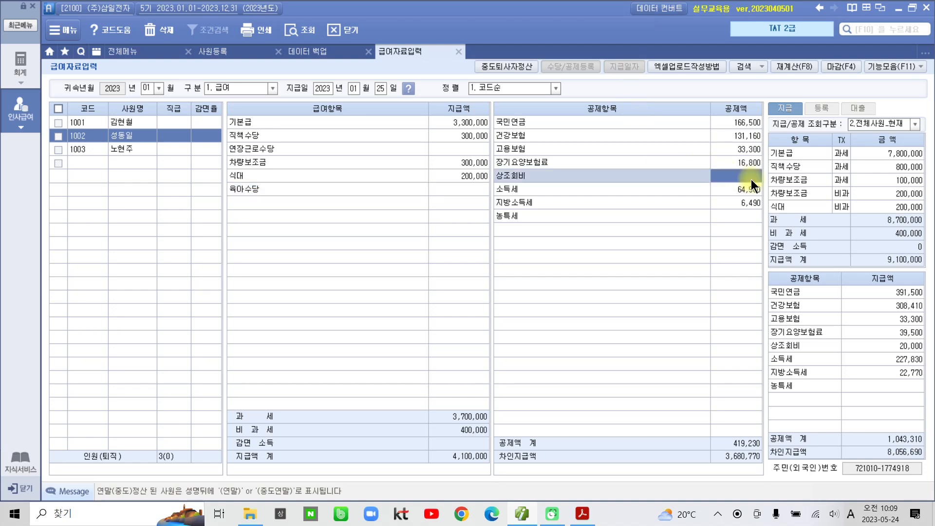
{"action": "type", "text": "10,000"}
{"action": "key", "text": "Return"}
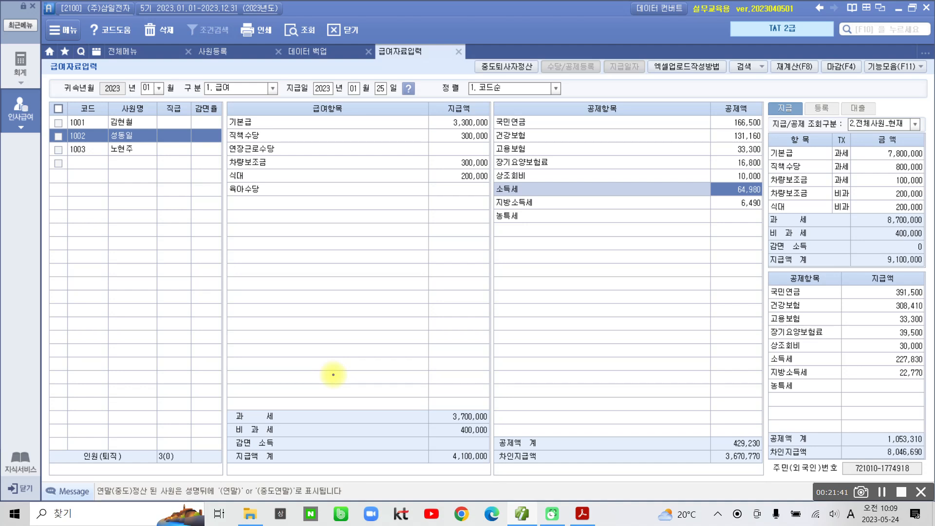
Step: Compare the second employee's 과세 and 비과세 totals with the 차량보조금 and 식대 payments
{"action": "left_click_drag", "start_coordinate": [426, 401], "coordinate": [447, 400]}
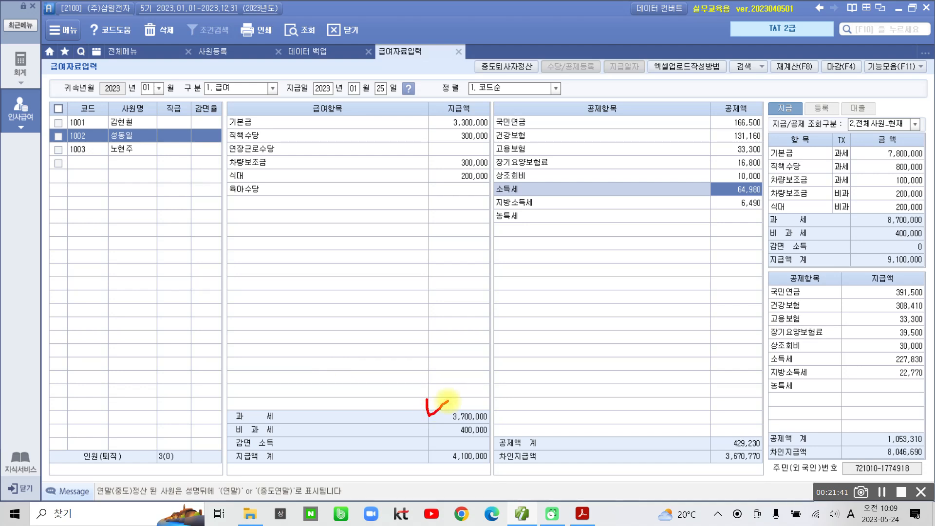
{"action": "left_click_drag", "start_coordinate": [424, 427], "coordinate": [442, 430]}
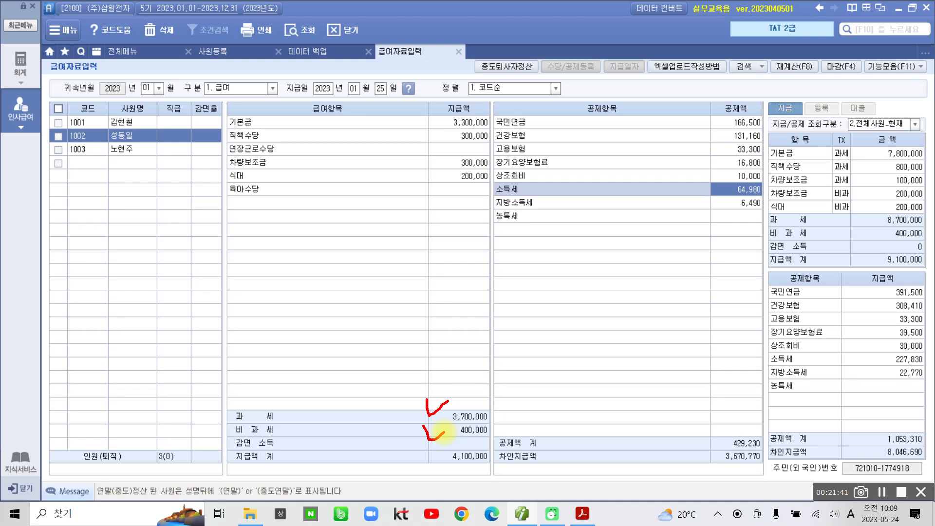
{"action": "mouse_move", "coordinate": [444, 431]}
{"action": "left_mouse_down"}
{"action": "mouse_move", "coordinate": [482, 444]}
{"action": "mouse_move", "coordinate": [479, 421]}
{"action": "mouse_move", "coordinate": [428, 428]}
{"action": "left_mouse_up"}
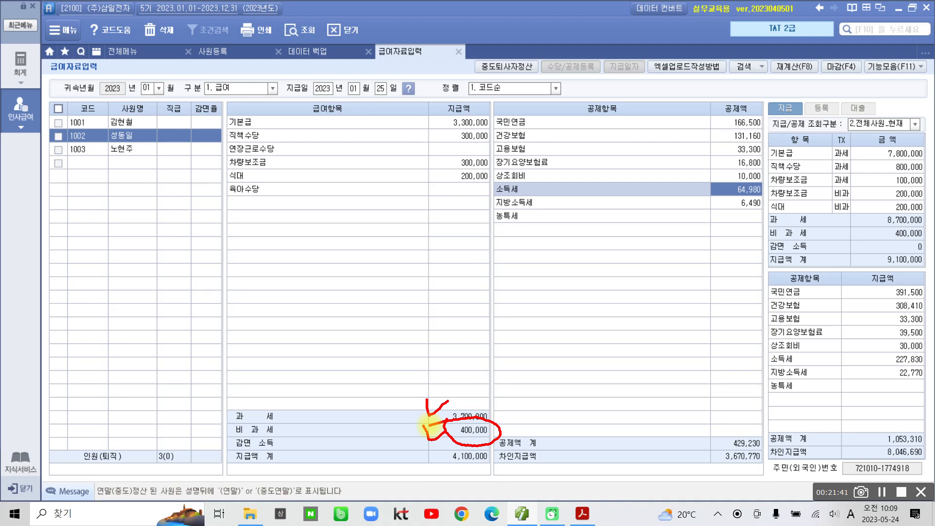
{"action": "left_click_drag", "start_coordinate": [430, 176], "coordinate": [429, 181]}
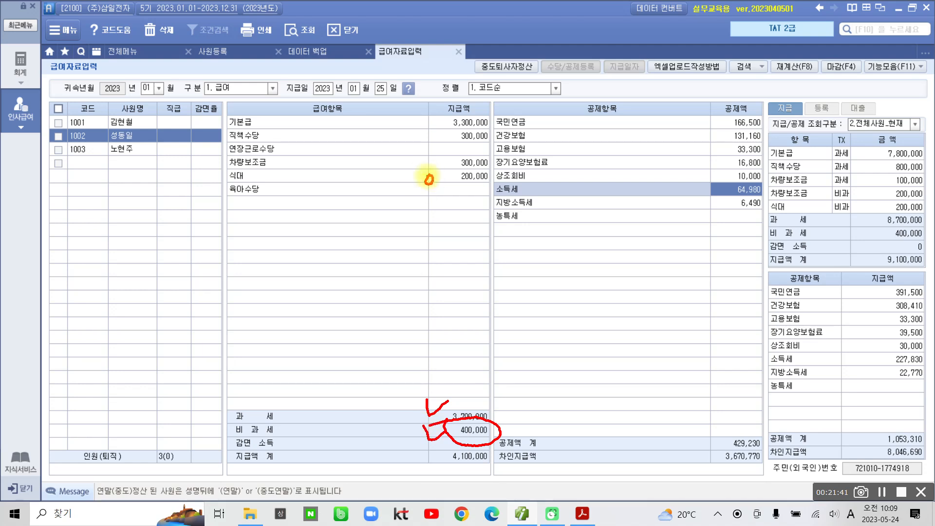
{"action": "left_click_drag", "start_coordinate": [425, 156], "coordinate": [427, 160]}
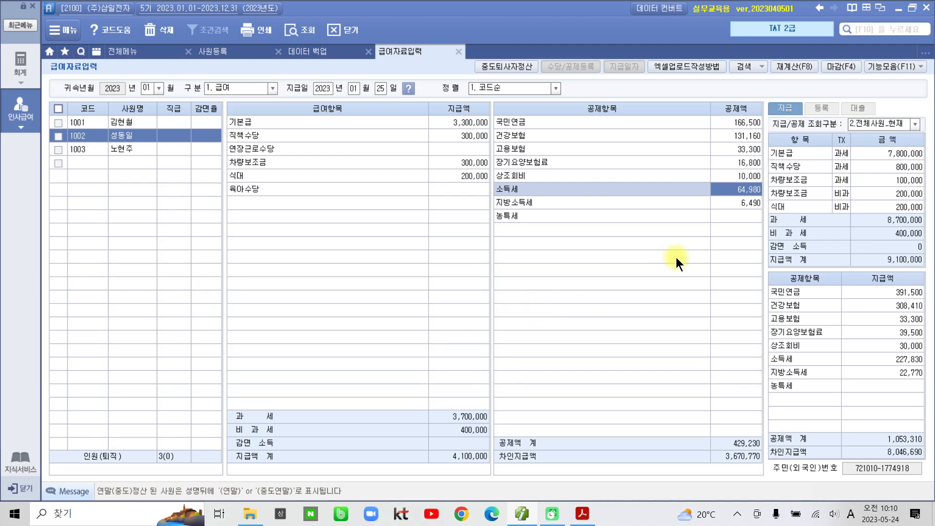
Step: Review the summary for all employees, comparing the taxable and non-taxable 차량보조금 with the other allowances and the deductions
{"action": "key", "text": "ctrl+2"}
{"action": "left_click_drag", "start_coordinate": [768, 98], "coordinate": [930, 479]}
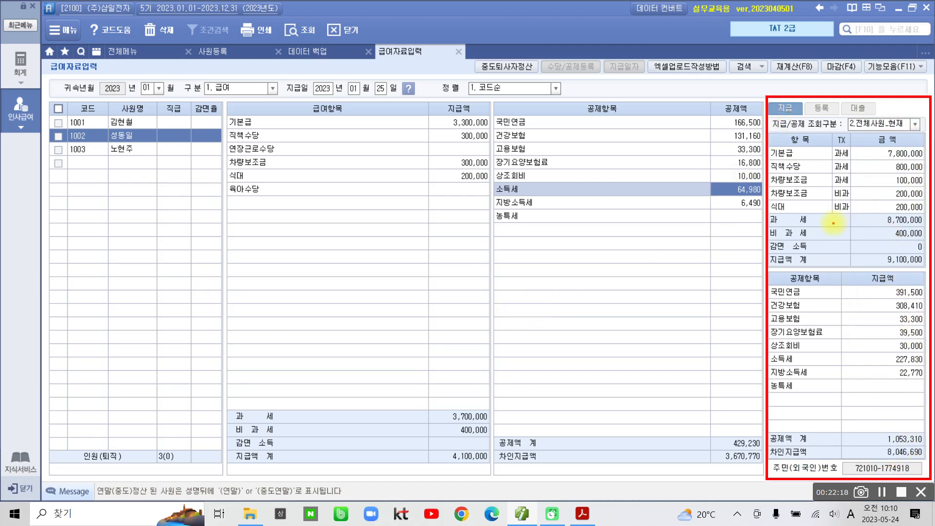
{"action": "key", "text": "ctrl+2"}
{"action": "left_click", "coordinate": [883, 155]}
{"action": "left_click", "coordinate": [901, 169]}
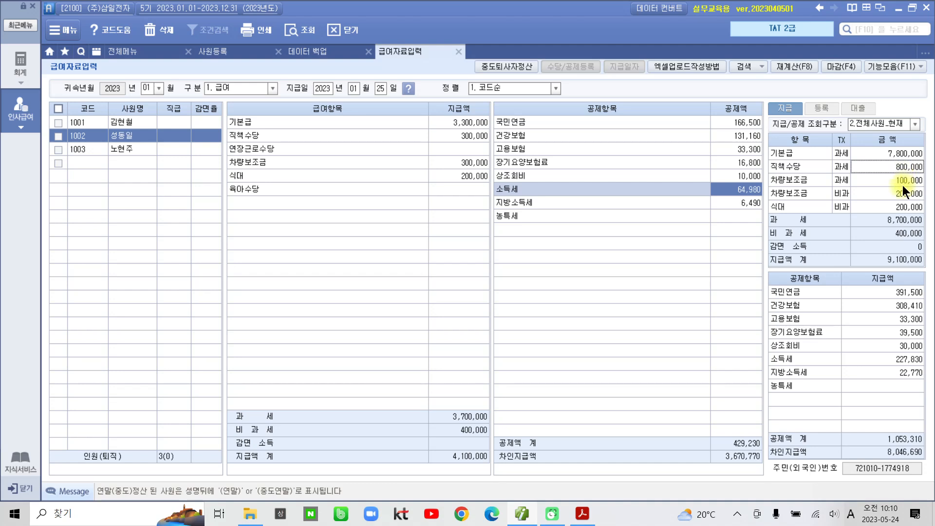
{"action": "left_click", "coordinate": [904, 182]}
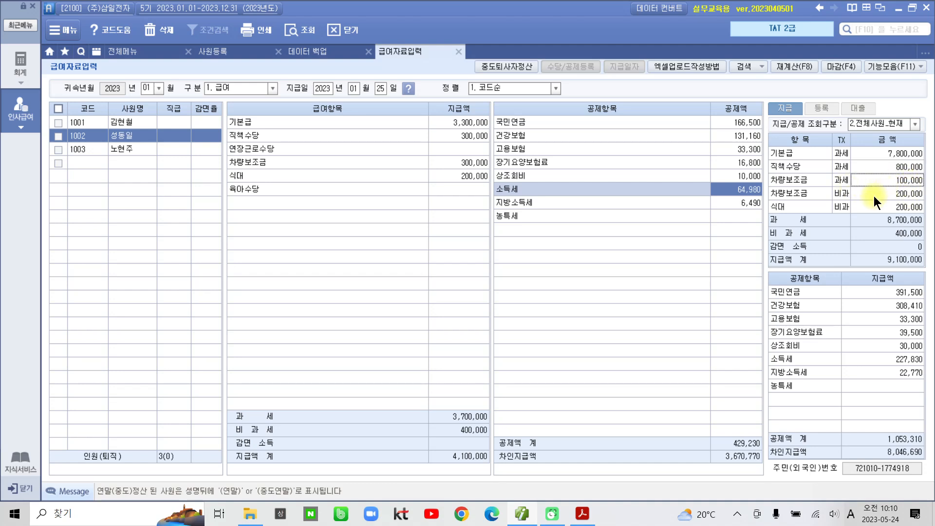
{"action": "left_click", "coordinate": [896, 194]}
{"action": "left_click", "coordinate": [898, 207]}
{"action": "left_click", "coordinate": [886, 194]}
{"action": "left_click", "coordinate": [891, 183]}
{"action": "left_click", "coordinate": [892, 190]}
{"action": "left_click", "coordinate": [893, 180]}
{"action": "left_click", "coordinate": [893, 191]}
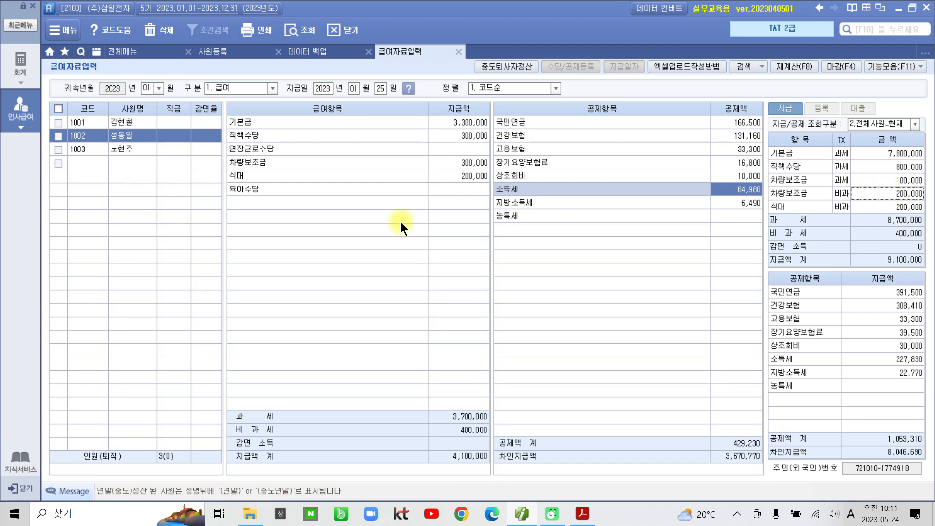
{"action": "left_click", "coordinate": [889, 182]}
{"action": "left_click", "coordinate": [888, 192]}
{"action": "left_click", "coordinate": [906, 293]}
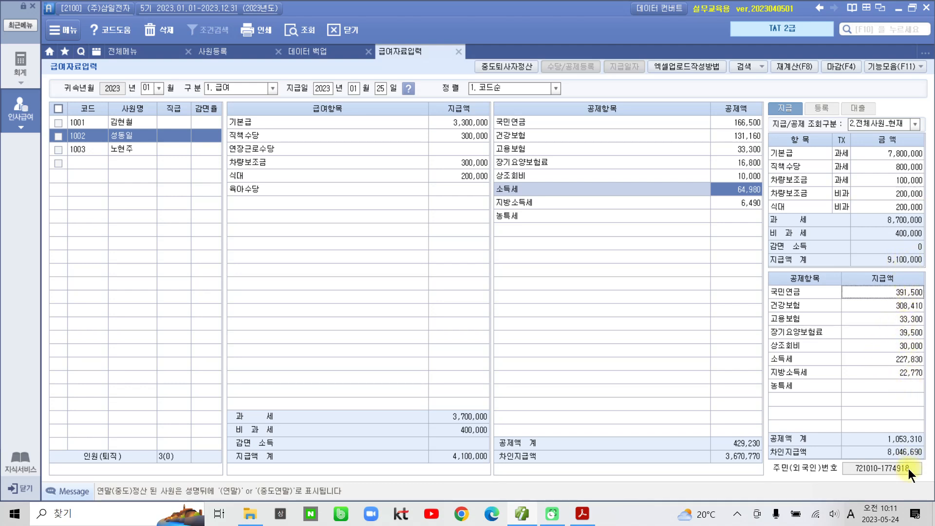
Step: Enter a 기본급 of 2,700,000 and a 직책수당 of 200,000 for the third employee, code 1003
{"action": "left_click", "coordinate": [129, 148]}
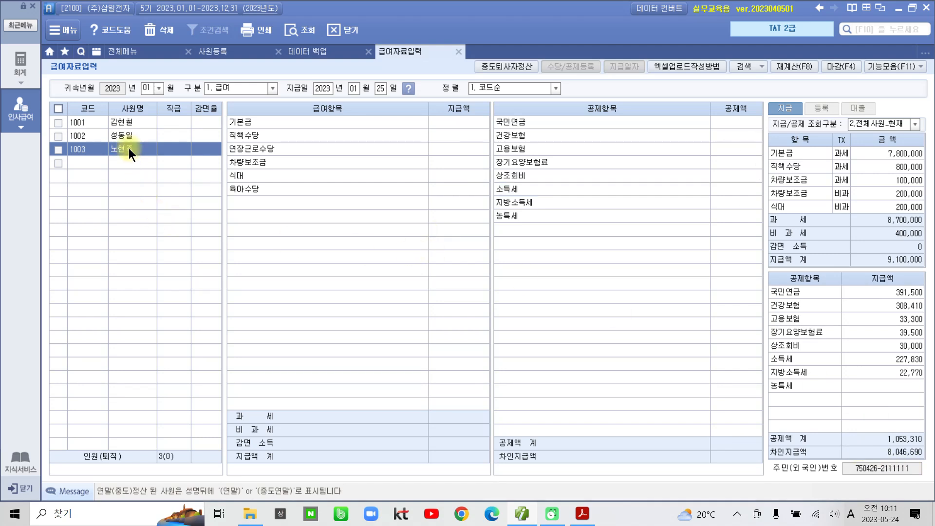
{"action": "left_click", "coordinate": [466, 124]}
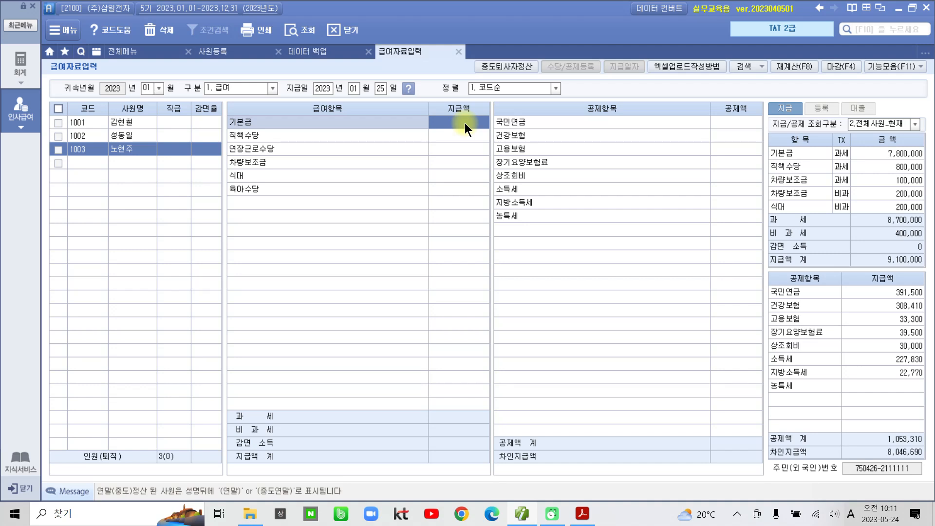
{"action": "left_click", "coordinate": [465, 123]}
{"action": "type", "text": "2,700,000"}
{"action": "key", "text": "Return"}
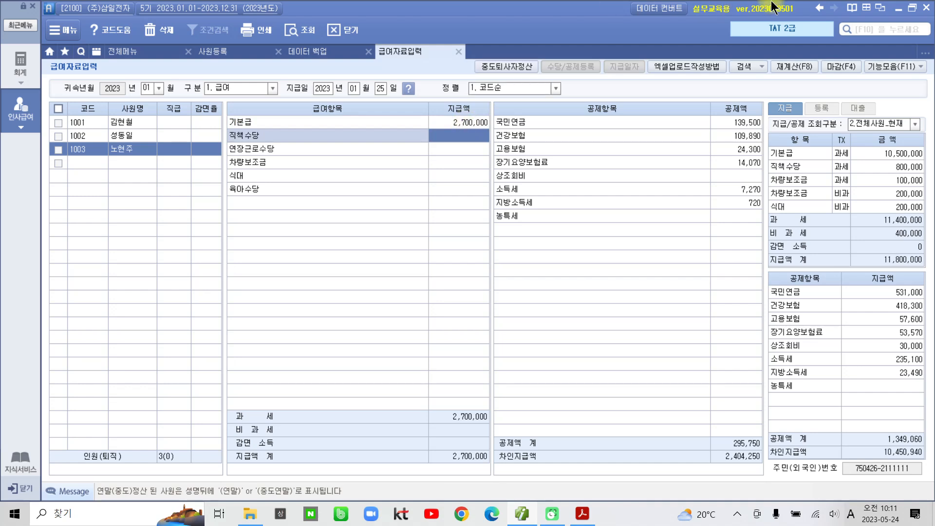
{"action": "type", "text": "2000000"}
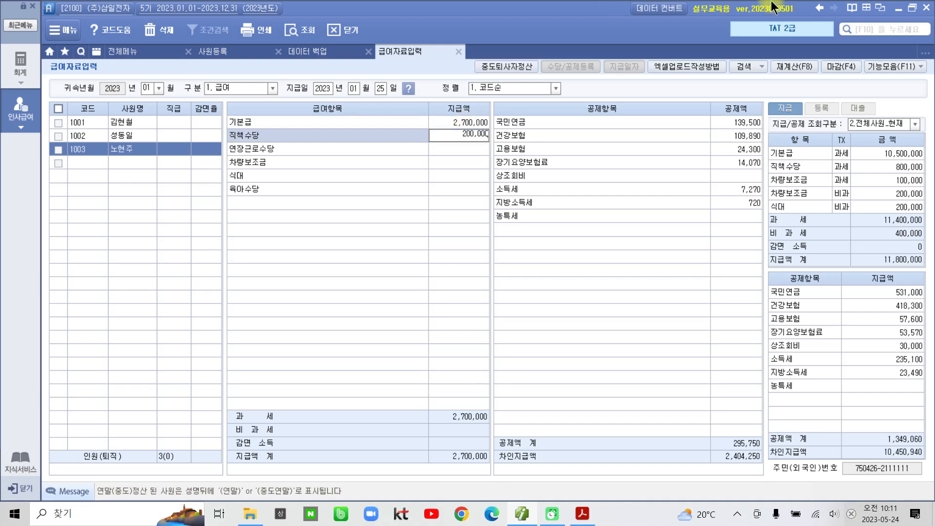
{"action": "key", "text": "Return"}
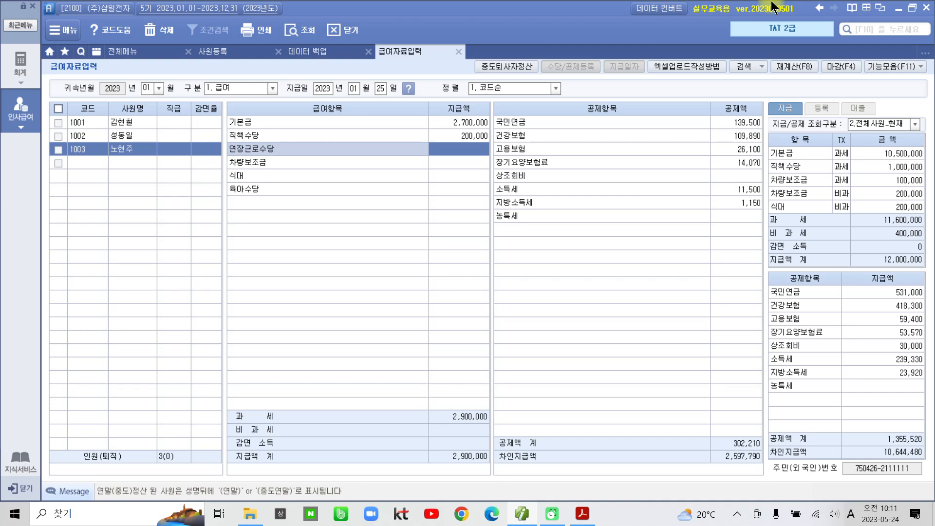
Step: Enter an 연장근로수당 of 200,000 and a 차량보조금 of 200,000 for the third employee
{"action": "type", "text": "2000000"}
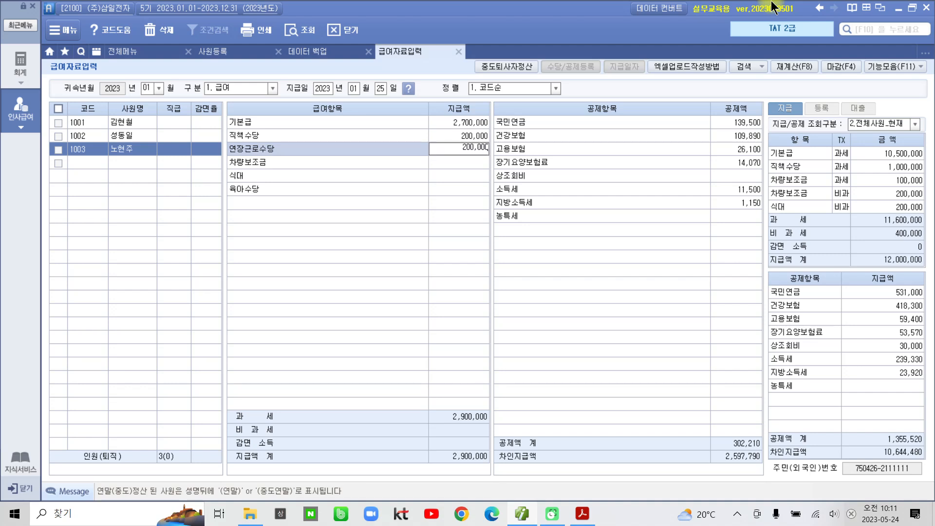
{"action": "key", "text": "Return"}
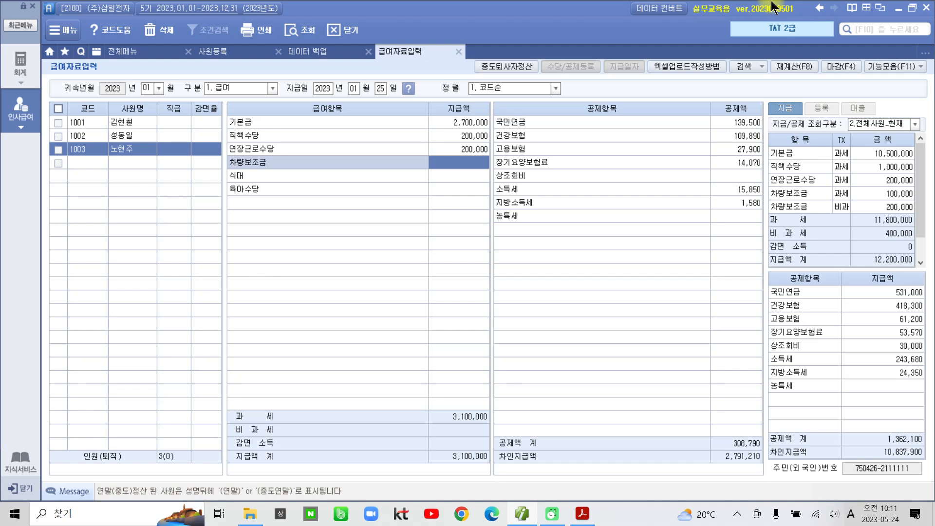
{"action": "type", "text": "2000000"}
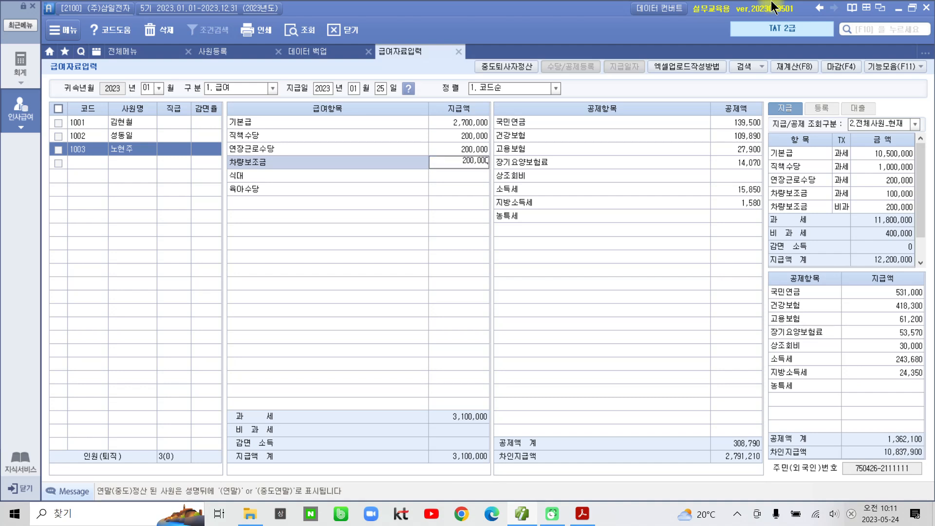
{"action": "key", "text": "Return"}
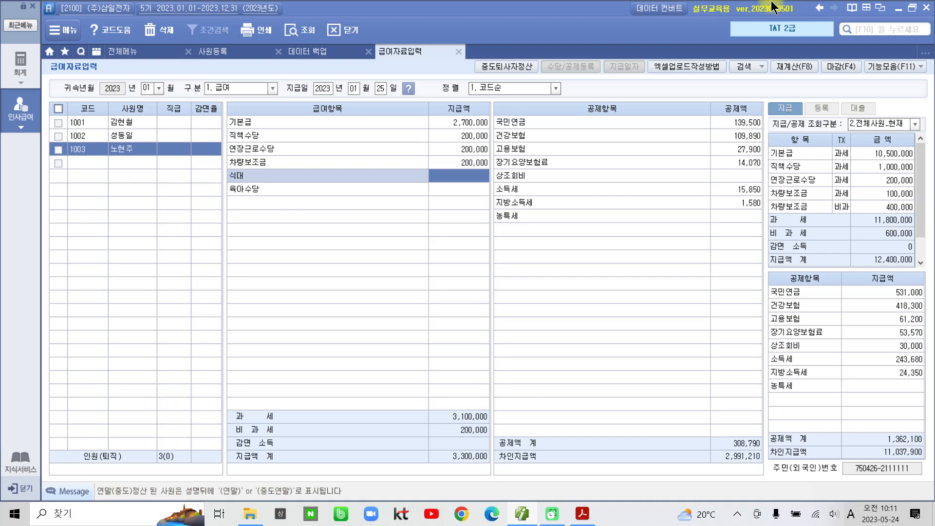
Step: Enter a 식대 of 200,000 and a 육아수당 of 100,000 for the third employee
{"action": "type", "text": "2000000"}
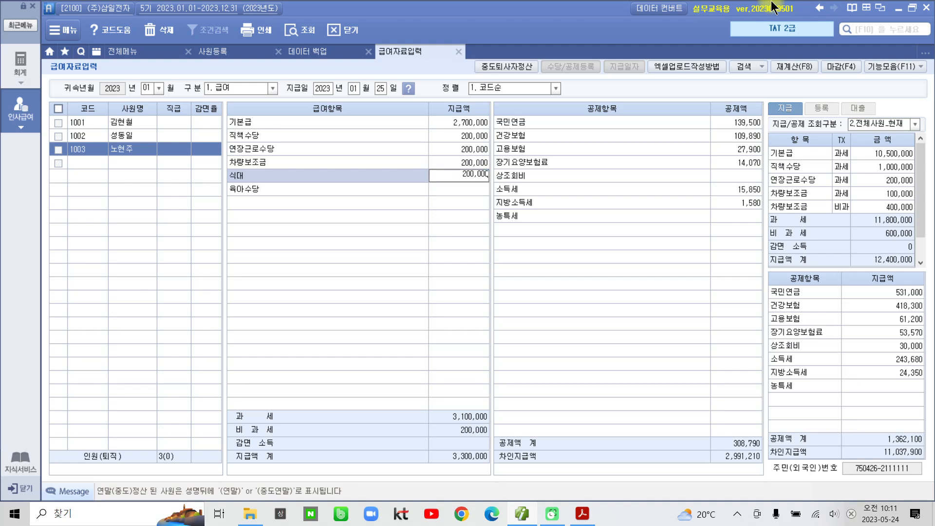
{"action": "key", "text": "Return"}
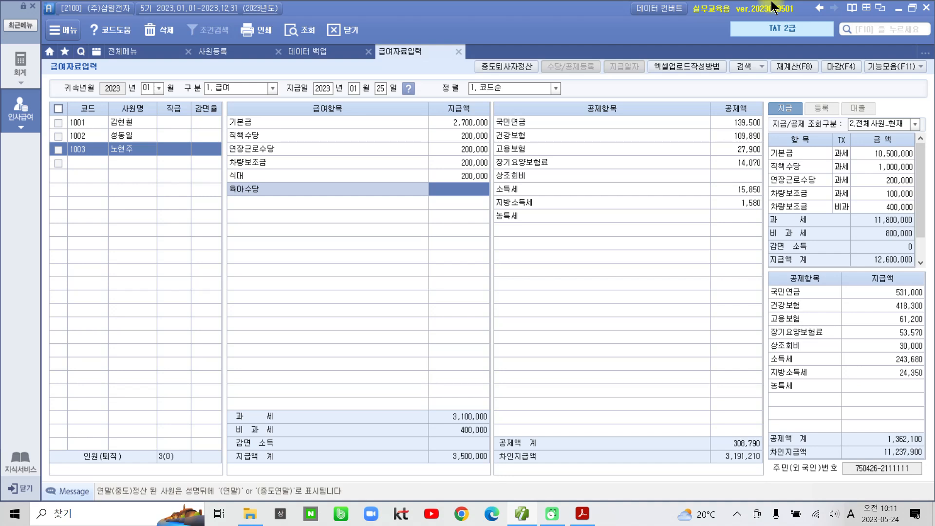
{"action": "type", "text": "100,0"}
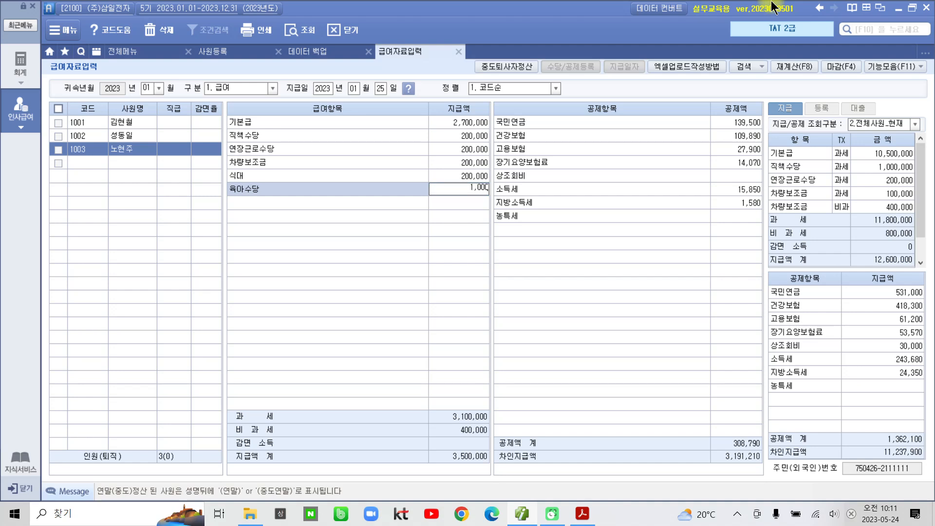
{"action": "type", "text": "00"}
{"action": "key", "text": "Return"}
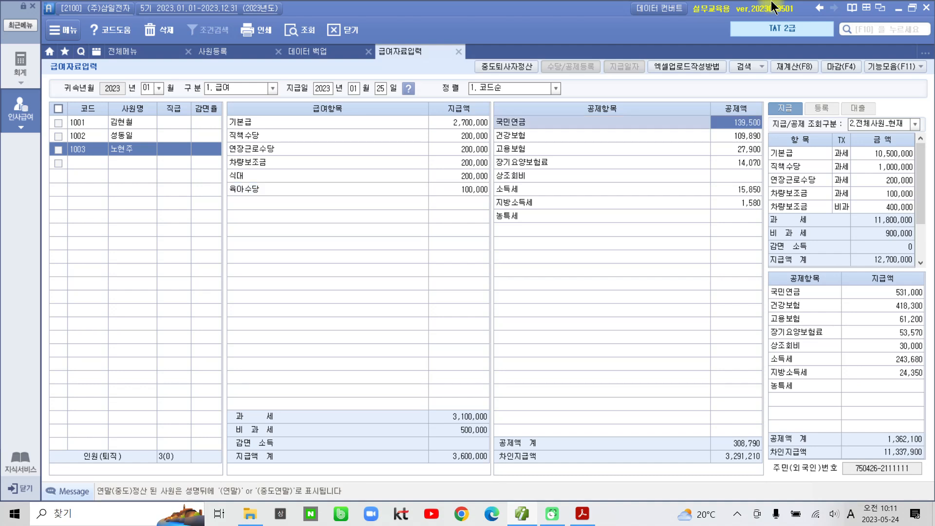
Step: Set the third employee's 상조회비 deduction to 10,000
{"action": "left_click", "coordinate": [740, 175]}
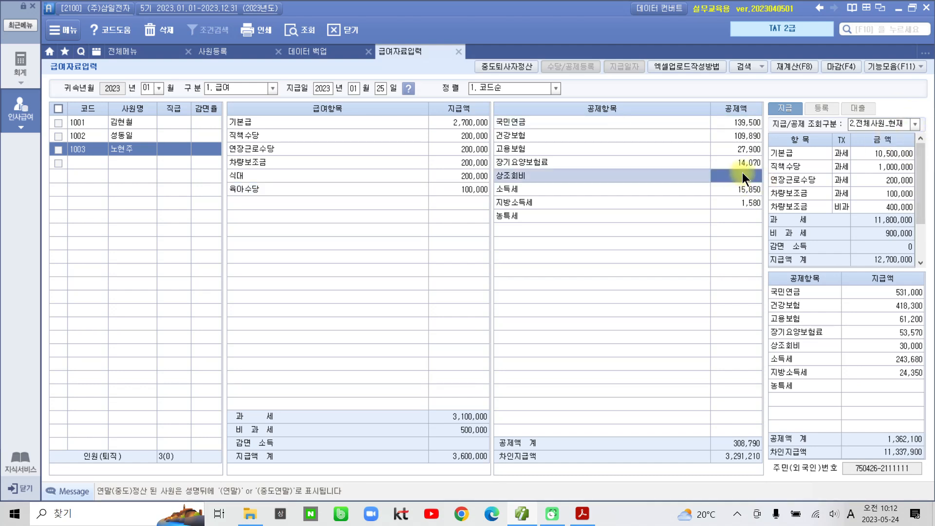
{"action": "type", "text": "100000"}
{"action": "key", "text": "Return"}
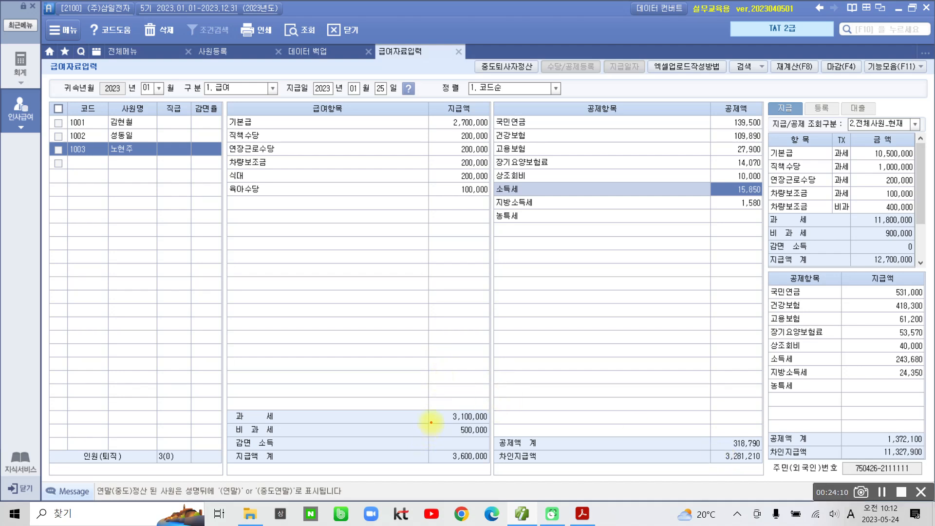
Step: Check the third employee's 비과세 total against the 차량보조금, 식대 and 육아수당 amounts
{"action": "left_click_drag", "start_coordinate": [424, 422], "coordinate": [495, 438]}
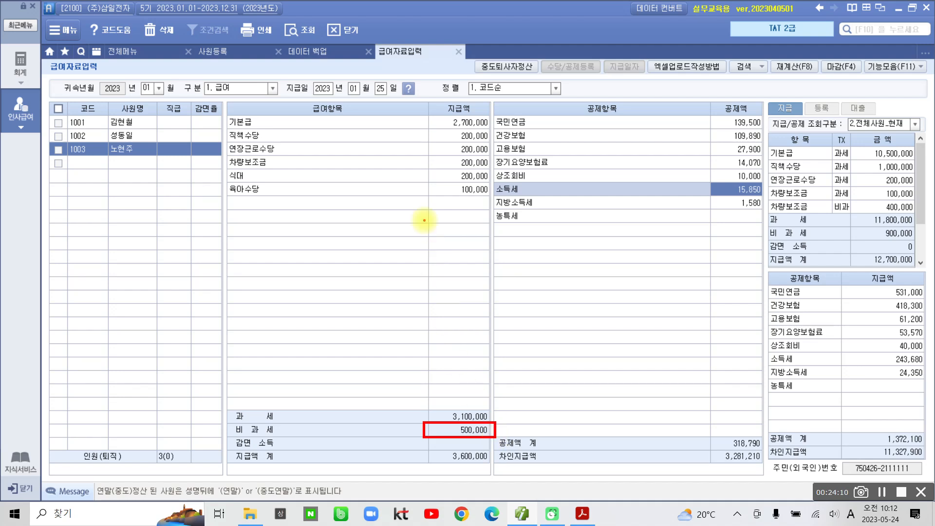
{"action": "mouse_move", "coordinate": [426, 186]}
{"action": "left_mouse_down"}
{"action": "mouse_move", "coordinate": [437, 186]}
{"action": "mouse_move", "coordinate": [429, 180]}
{"action": "mouse_move", "coordinate": [439, 161]}
{"action": "left_mouse_up"}
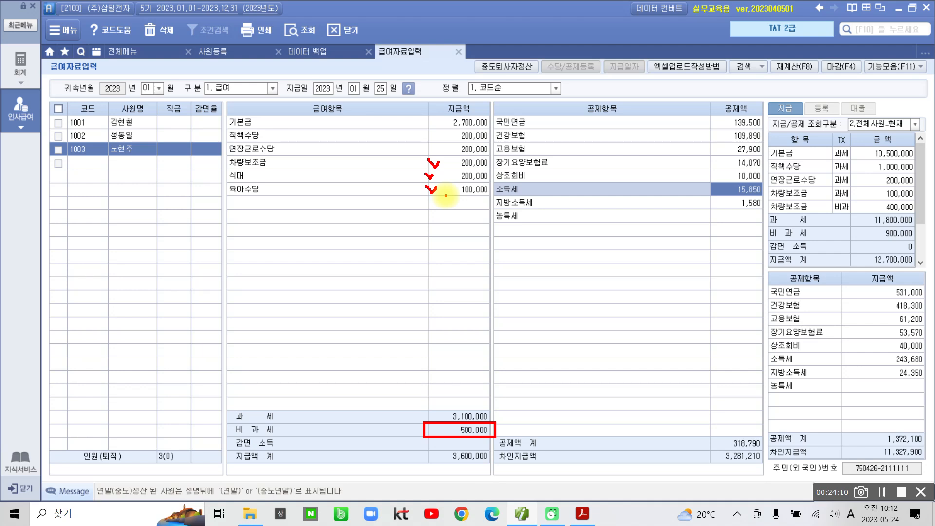
{"action": "key", "text": "Escape"}
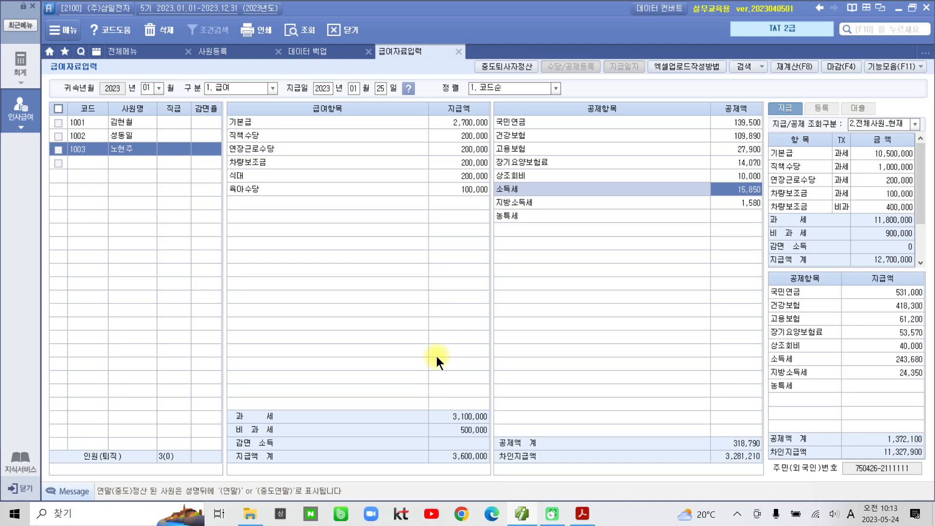
Step: Open the February 2023 급여 payroll and bring in the previous month's data with the 복사후 재계산 option
{"action": "left_click", "coordinate": [159, 86]}
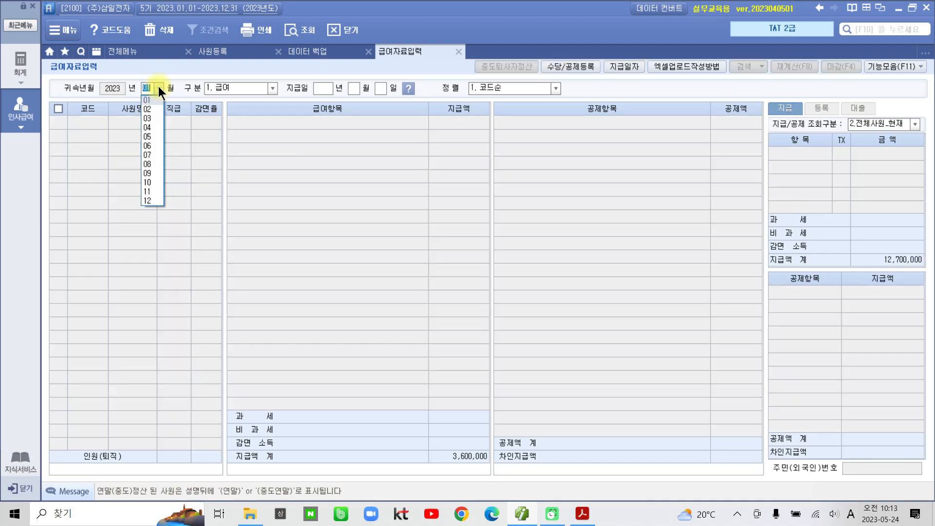
{"action": "left_click", "coordinate": [146, 109]}
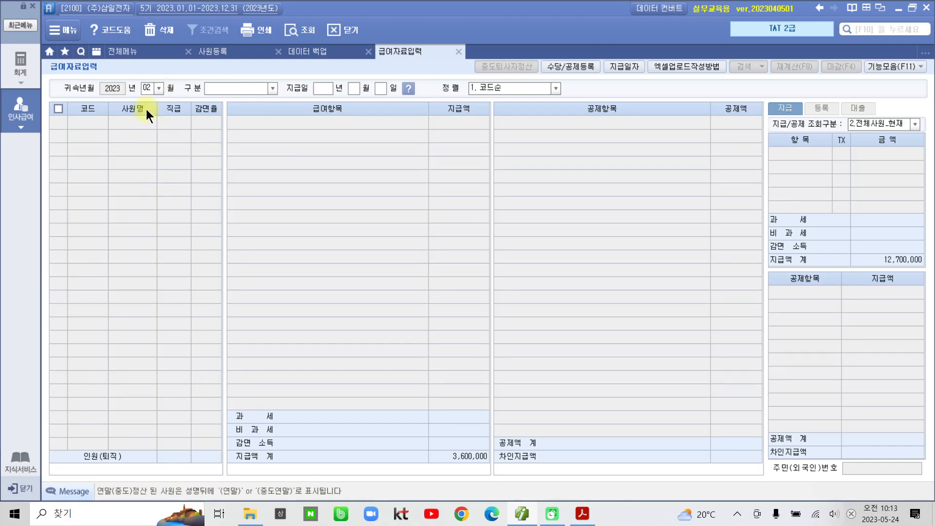
{"action": "left_click", "coordinate": [273, 86]}
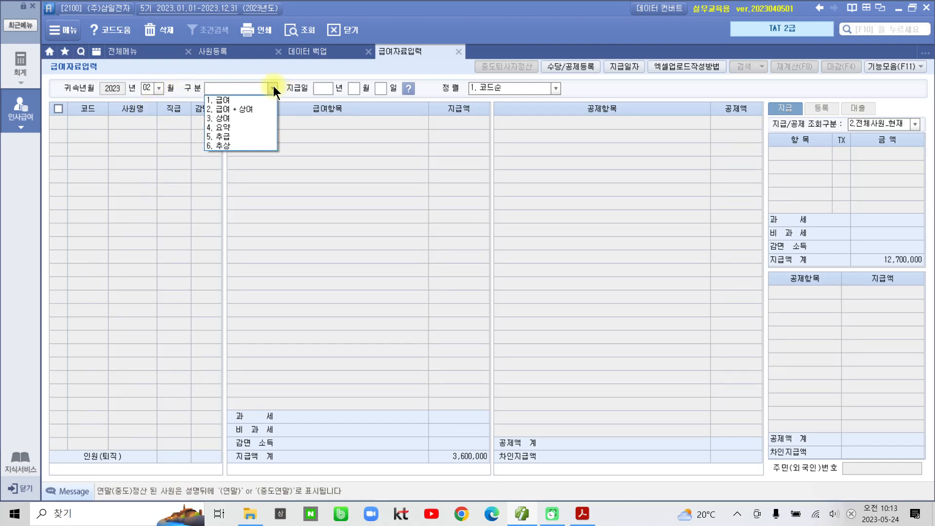
{"action": "left_click", "coordinate": [242, 98]}
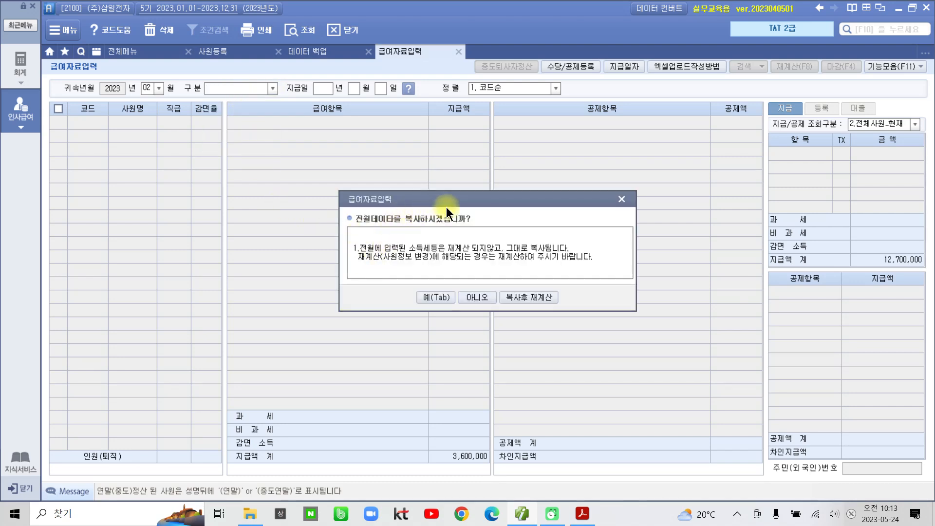
{"action": "left_click_drag", "start_coordinate": [449, 203], "coordinate": [385, 158]}
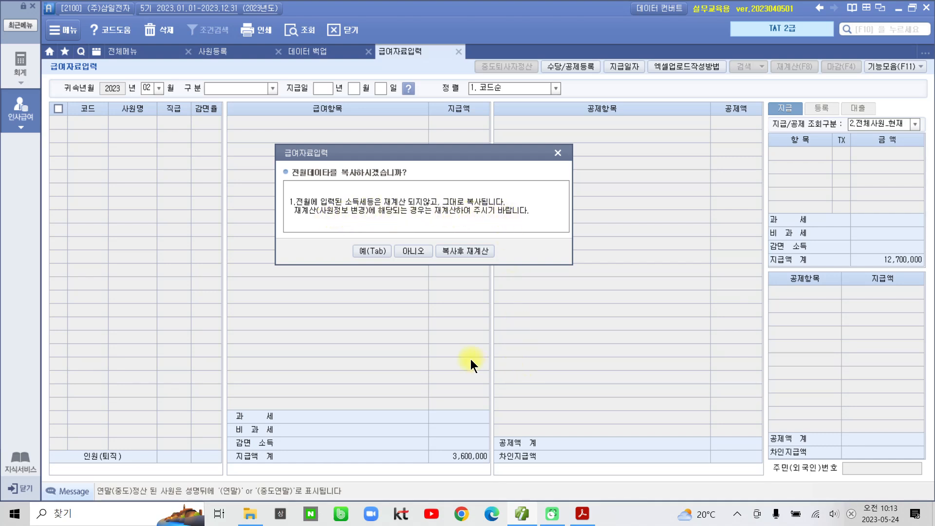
{"action": "left_click", "coordinate": [467, 251]}
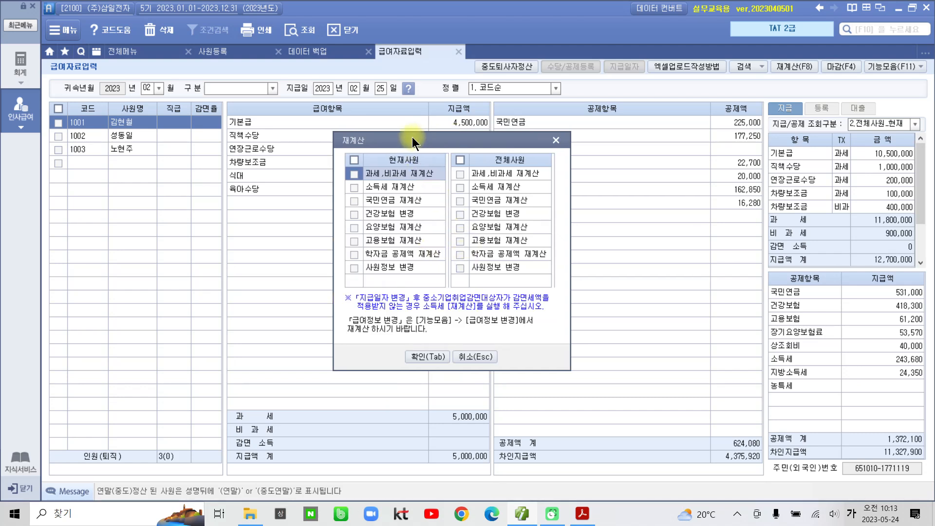
Step: Recalculate every item for 전체사원 in the February payroll and accept the notice
{"action": "left_click", "coordinate": [442, 157]}
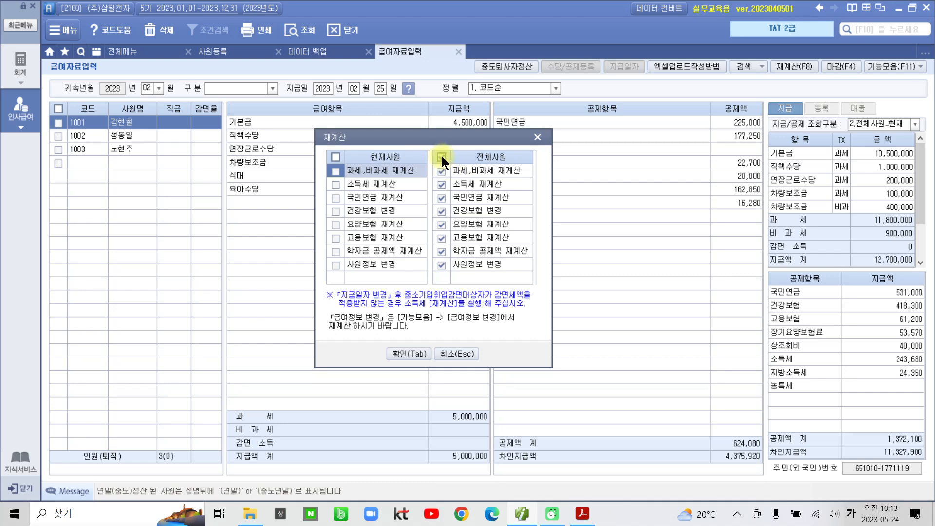
{"action": "left_click", "coordinate": [410, 354]}
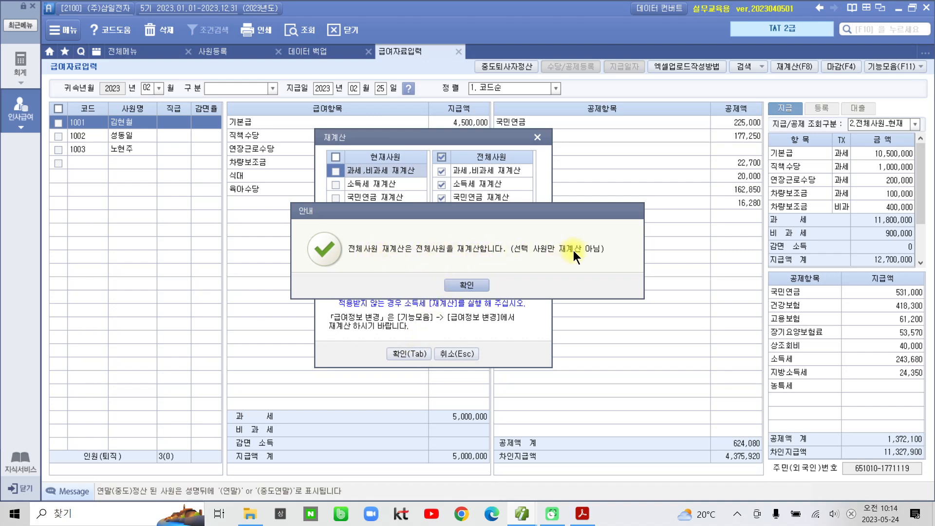
{"action": "left_click", "coordinate": [466, 285]}
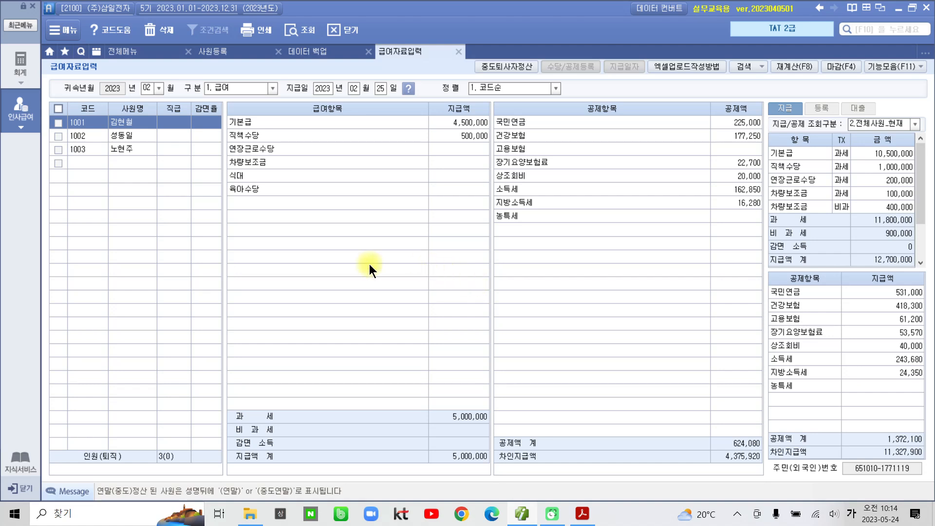
Step: Create the March 2023 급여 payroll by copying the previous month's data and recalculating all items for 전체사원
{"action": "left_click", "coordinate": [158, 88]}
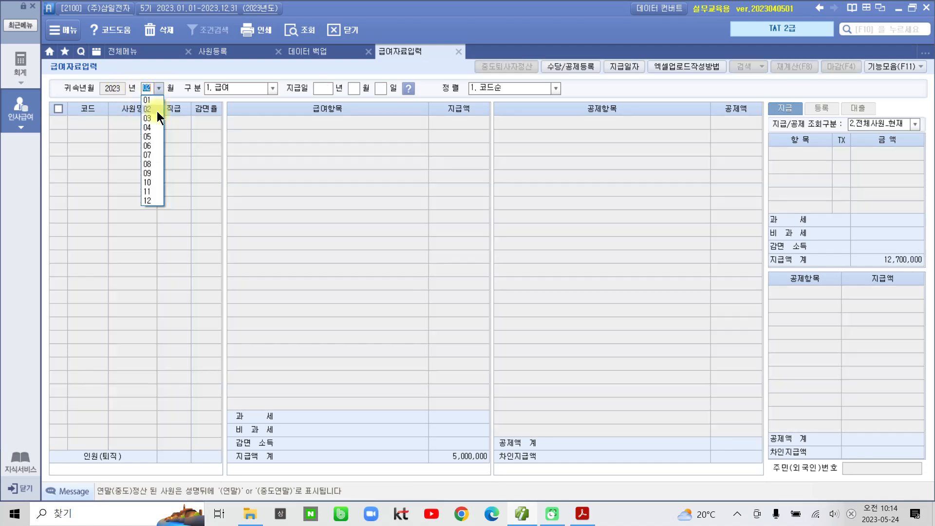
{"action": "left_click", "coordinate": [156, 115]}
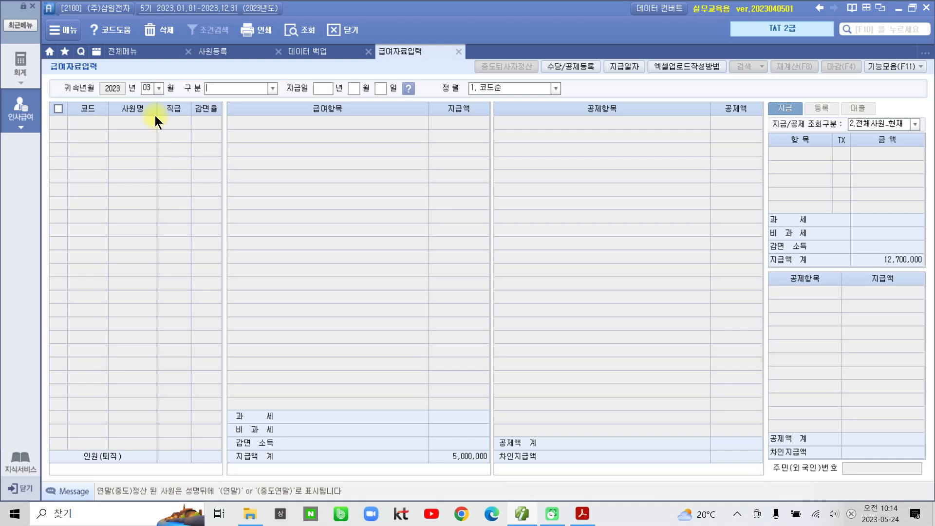
{"action": "left_click", "coordinate": [271, 89]}
{"action": "left_click", "coordinate": [247, 99]}
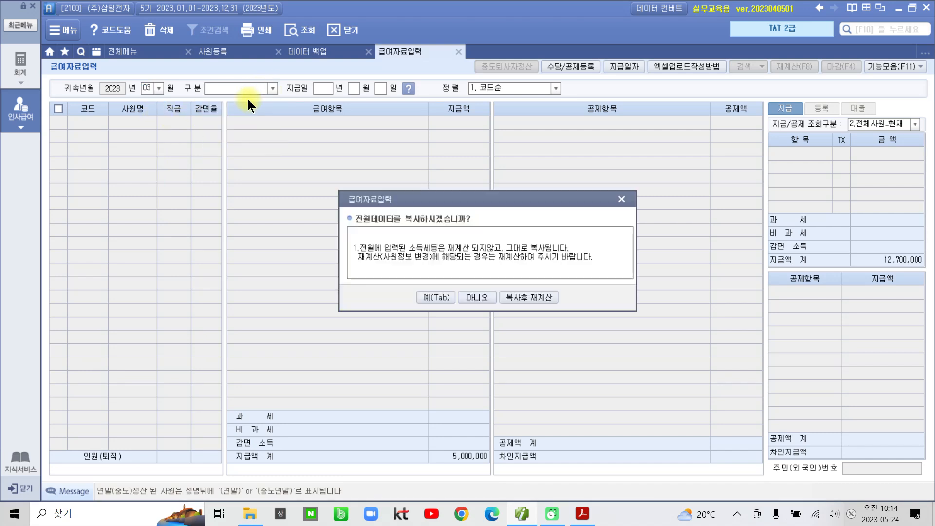
{"action": "left_click", "coordinate": [523, 301]}
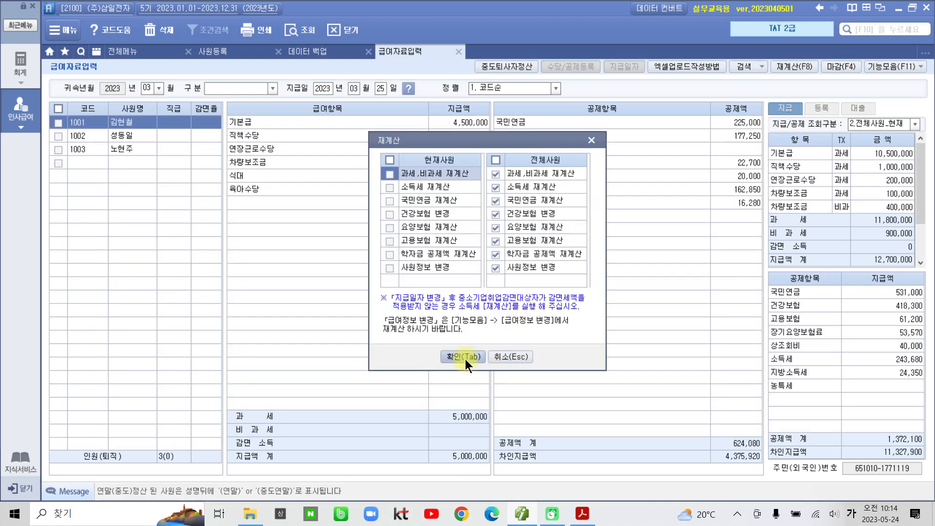
{"action": "left_click", "coordinate": [465, 358]}
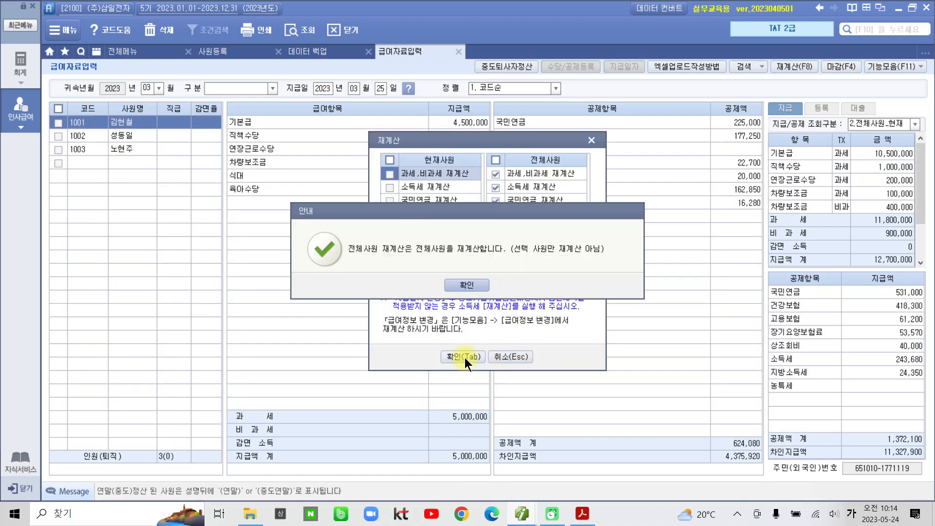
{"action": "left_click", "coordinate": [465, 285]}
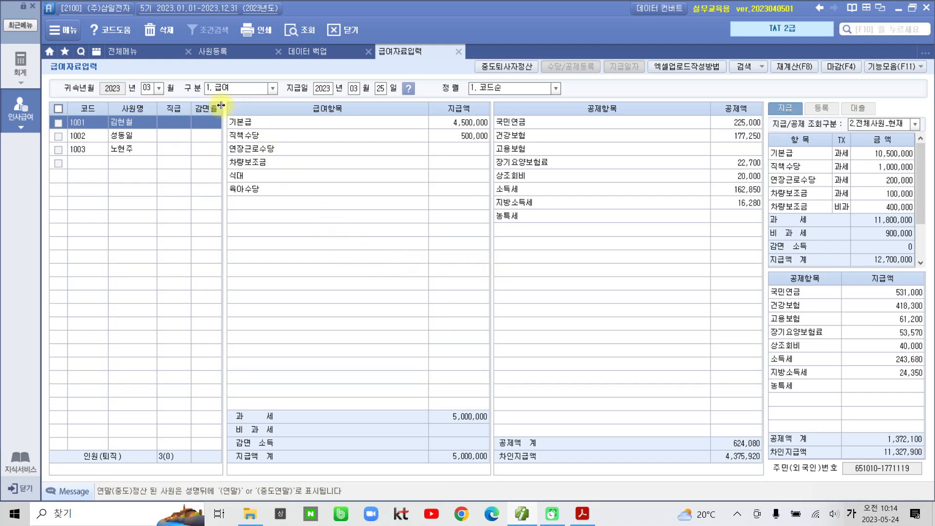
Step: Create the April 2023 급여 payroll with 복사후 재계산, recalculating all items for 전체사원
{"action": "left_click", "coordinate": [161, 88]}
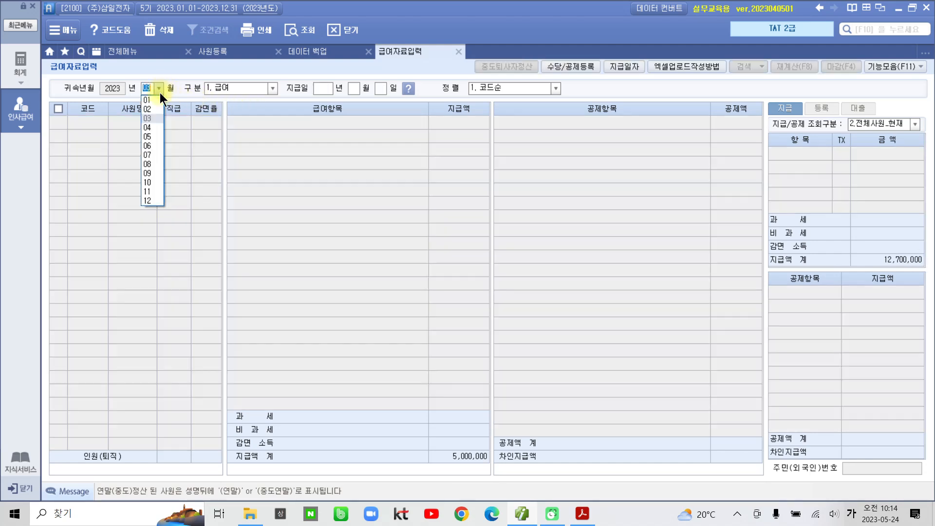
{"action": "left_click", "coordinate": [156, 127]}
{"action": "left_click", "coordinate": [272, 86]}
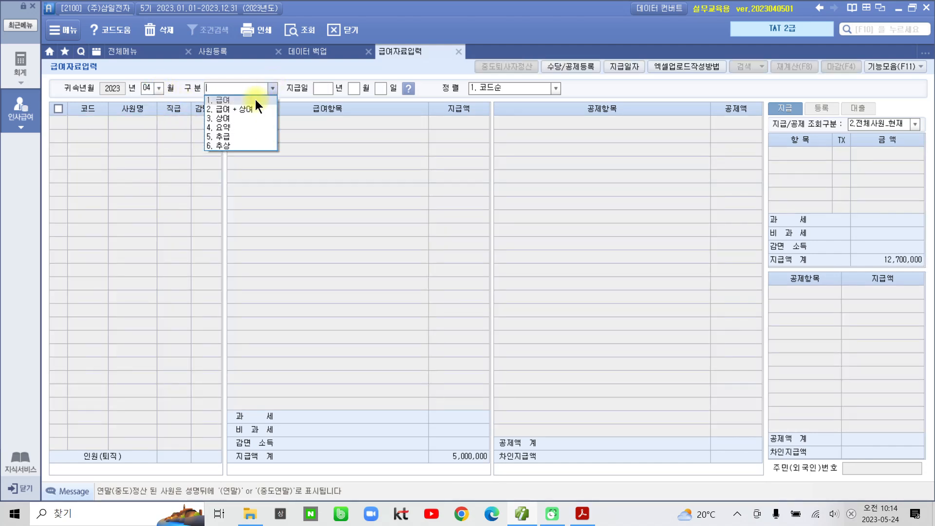
{"action": "left_click", "coordinate": [255, 99]}
{"action": "left_click", "coordinate": [528, 297]}
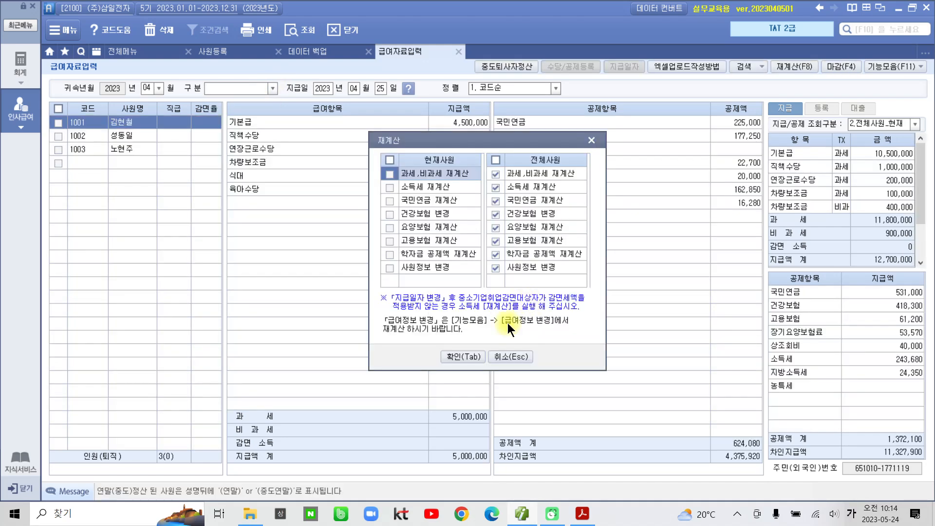
{"action": "left_click", "coordinate": [464, 357]}
{"action": "left_click", "coordinate": [463, 286]}
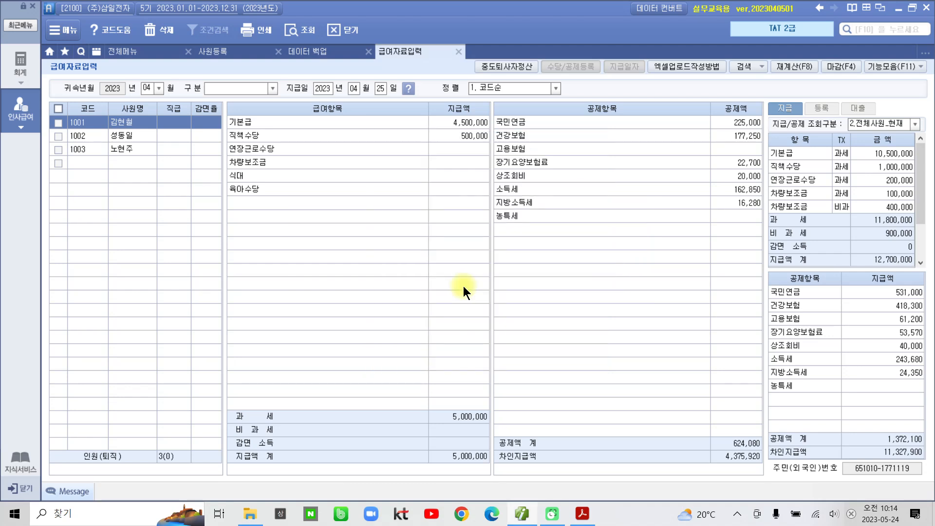
Step: Create the May 2023 급여 payroll from the previous month's data and recalculate all items for 전체사원
{"action": "left_click", "coordinate": [159, 87]}
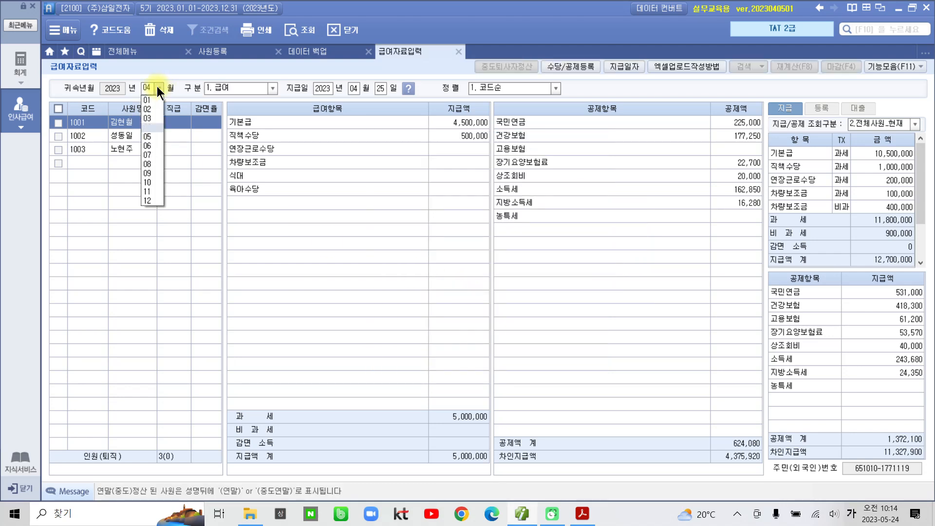
{"action": "left_click", "coordinate": [152, 134]}
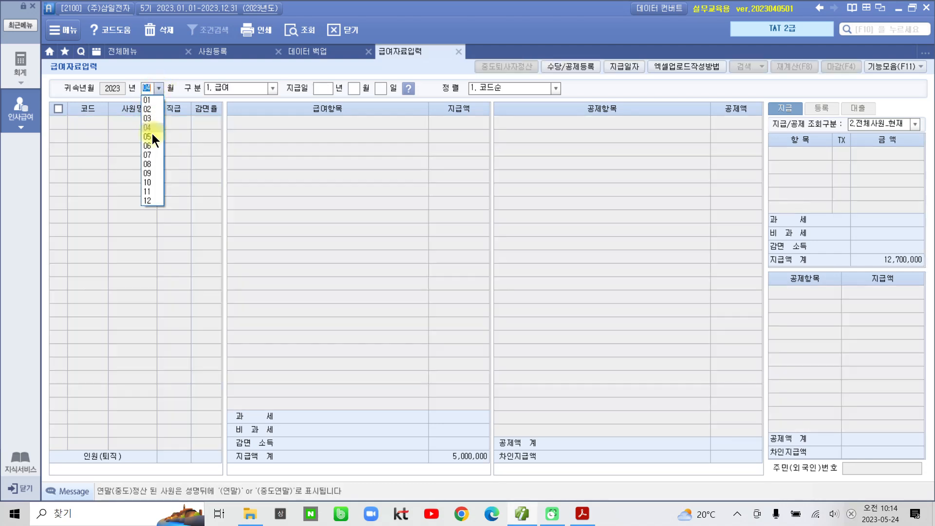
{"action": "left_click", "coordinate": [272, 89]}
{"action": "left_click", "coordinate": [265, 112]}
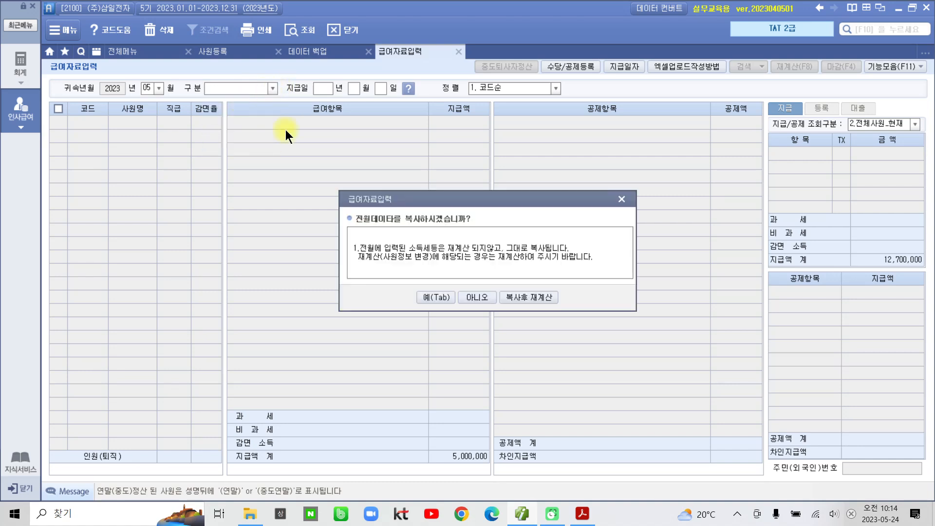
{"action": "left_click", "coordinate": [508, 302]}
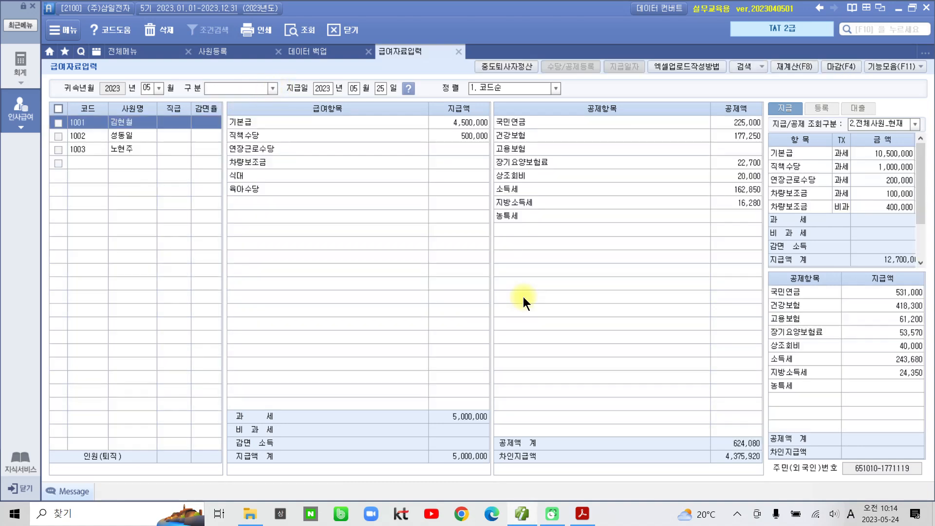
{"action": "left_click", "coordinate": [471, 348]}
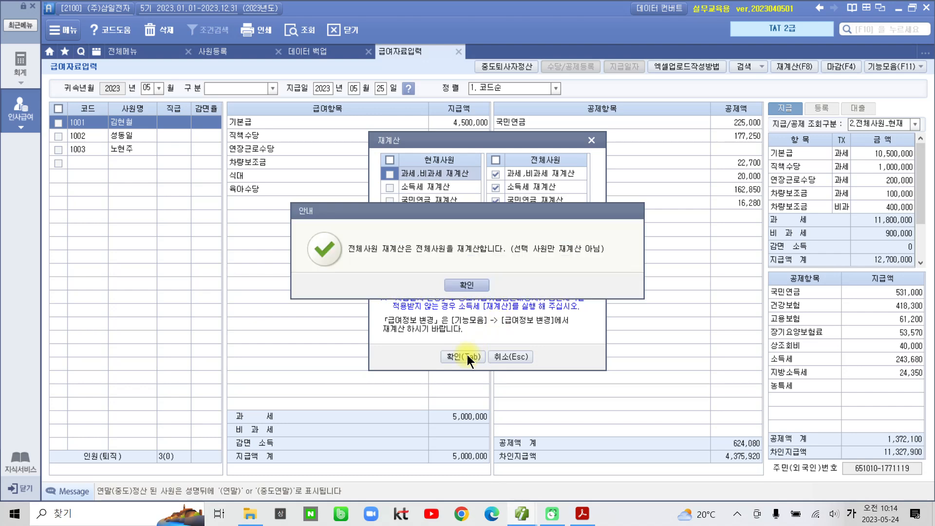
{"action": "left_click", "coordinate": [466, 285]}
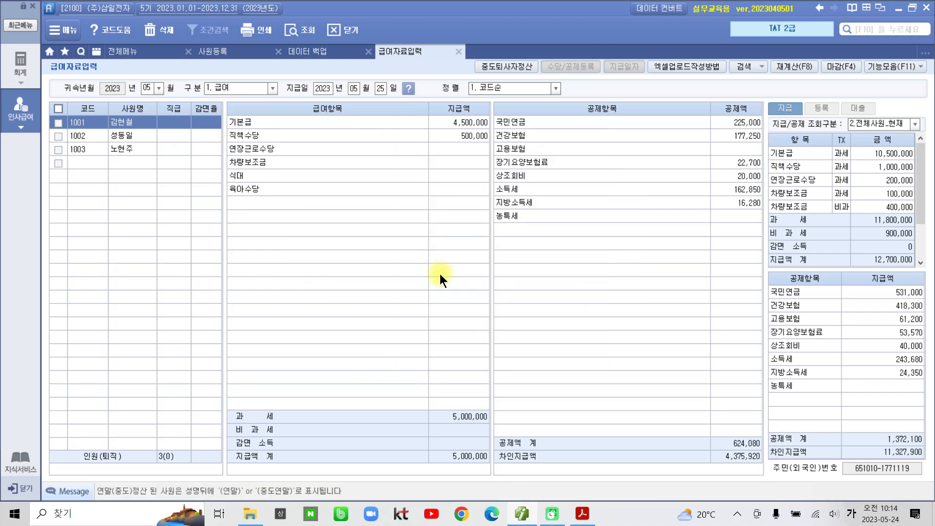
Step: Create the June 2023 급여 payroll by copying the previous month with 복사후 재계산 and recalculating all items for 전체사원
{"action": "left_click", "coordinate": [159, 88]}
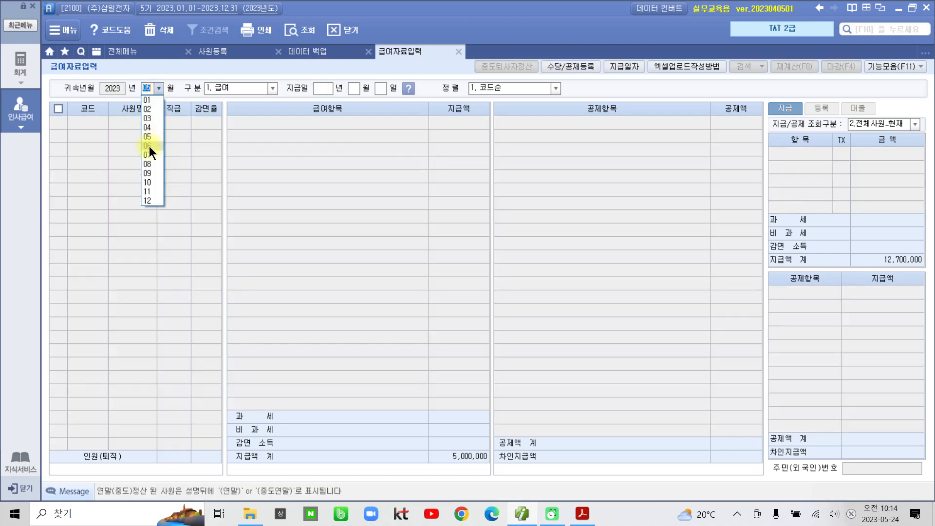
{"action": "left_click", "coordinate": [149, 146]}
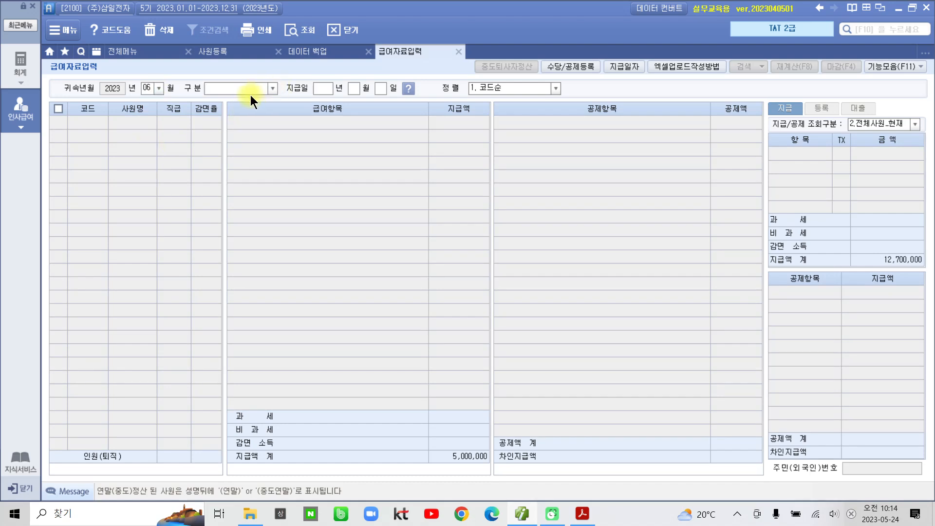
{"action": "left_click", "coordinate": [272, 89]}
{"action": "left_click", "coordinate": [238, 101]}
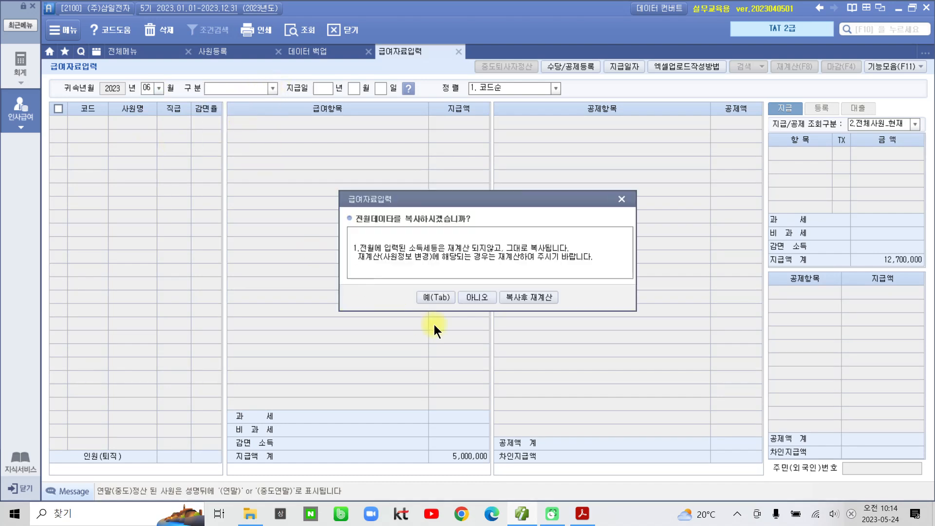
{"action": "left_click", "coordinate": [518, 298]}
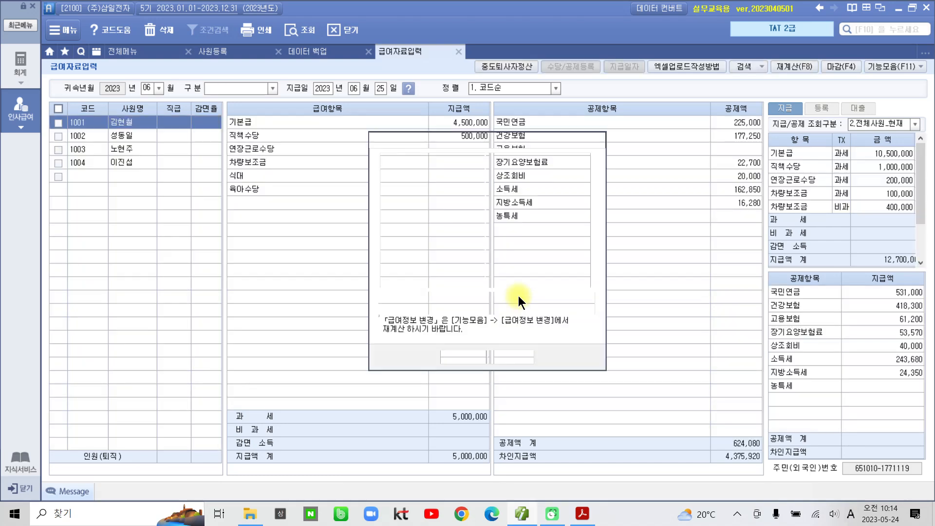
{"action": "left_click", "coordinate": [461, 355]}
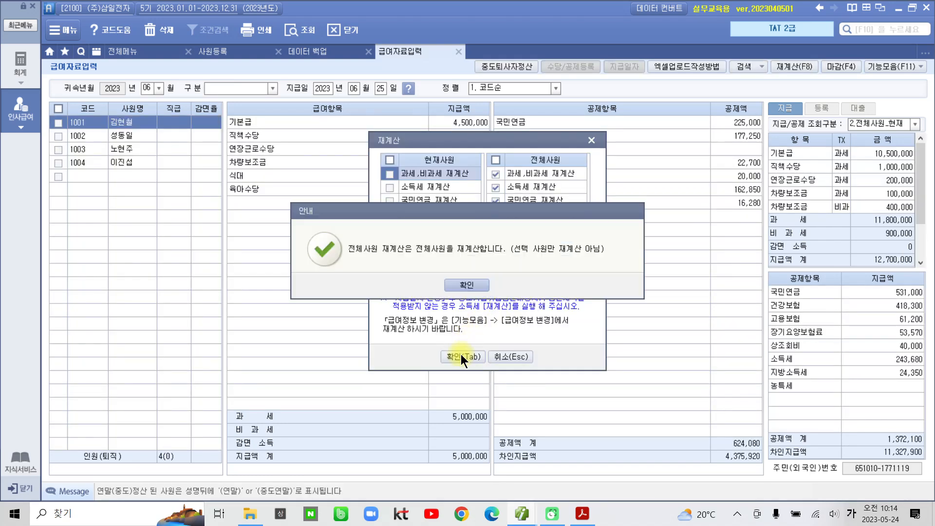
{"action": "left_click", "coordinate": [473, 282]}
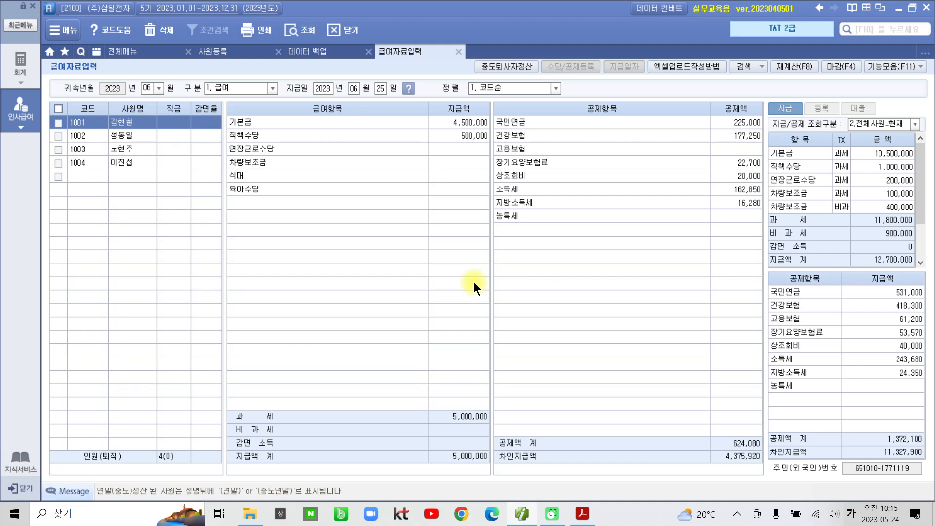
Step: Review the June pay and deduction entries of the four listed employees, ending on the fourth employee
{"action": "left_click", "coordinate": [127, 163]}
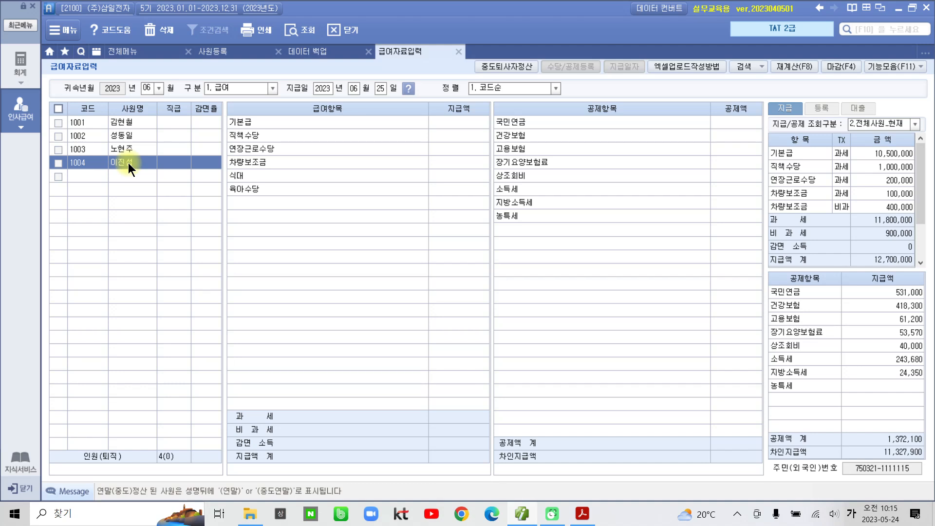
{"action": "left_click", "coordinate": [127, 123]}
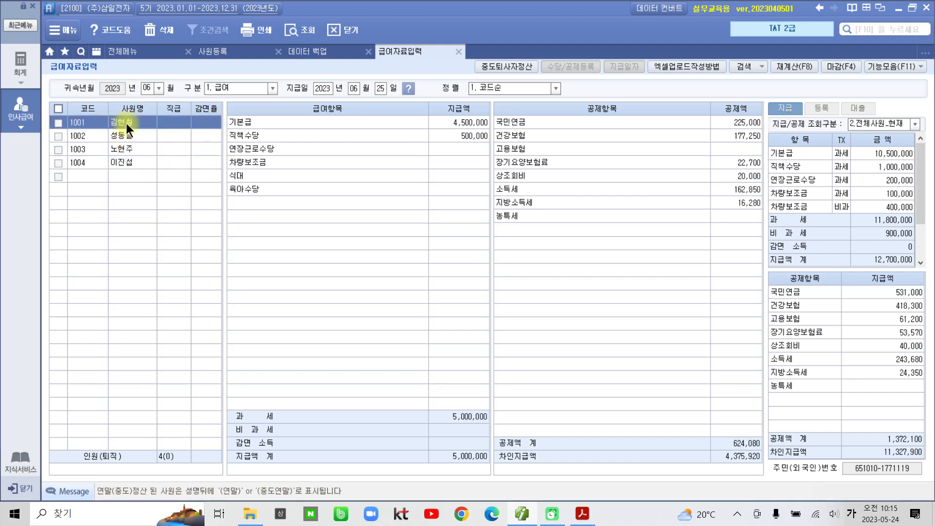
{"action": "left_click", "coordinate": [126, 136]}
{"action": "left_click", "coordinate": [126, 148]}
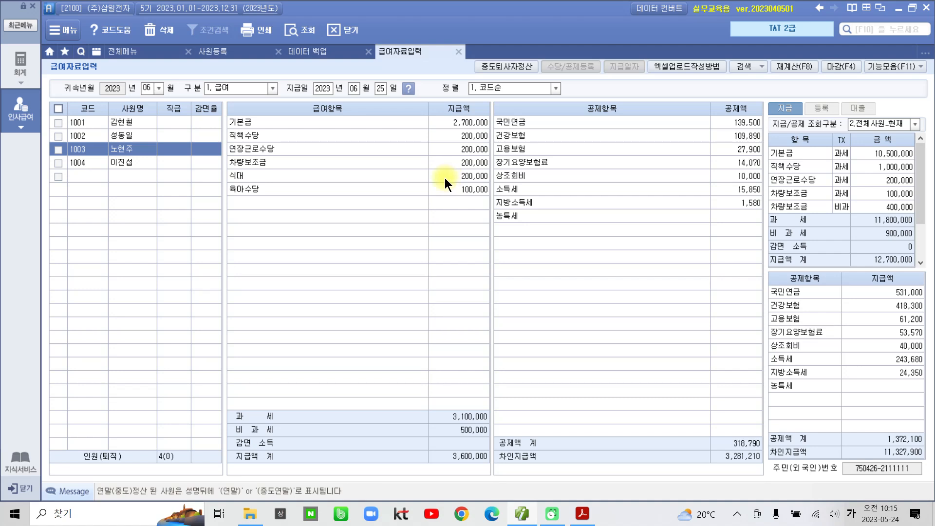
{"action": "left_click", "coordinate": [135, 162]}
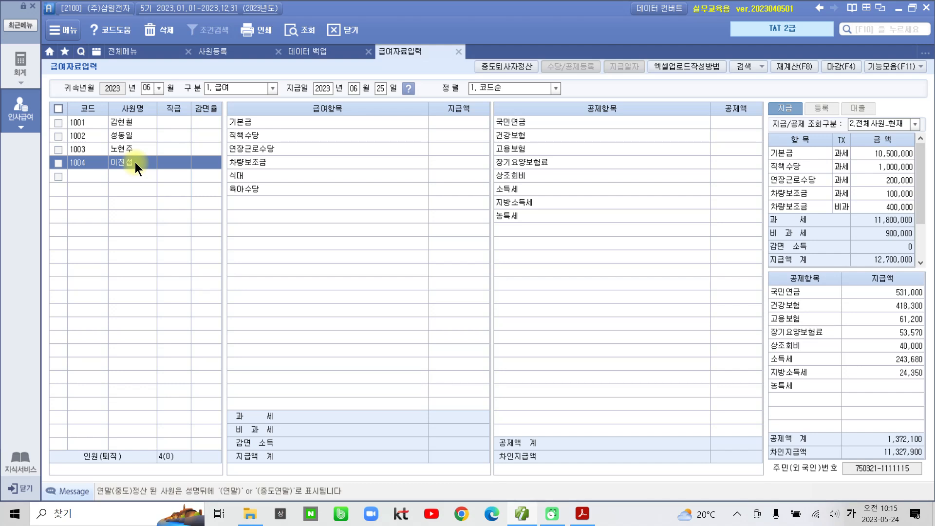
Step: Enter the fourth employee's June pay: 기본급 1,900,000, 연장근로수당 300,000 and 식대 200,000
{"action": "left_click", "coordinate": [460, 122]}
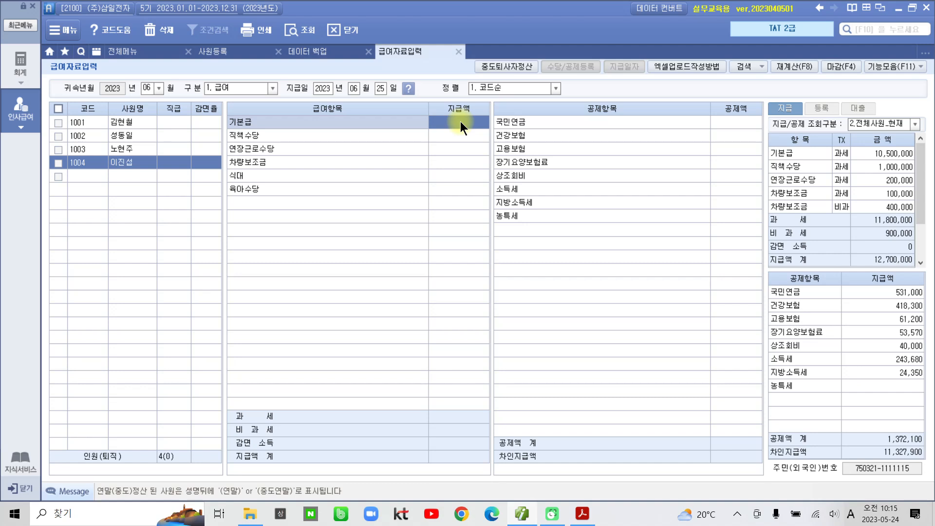
{"action": "type", "text": "1900000"}
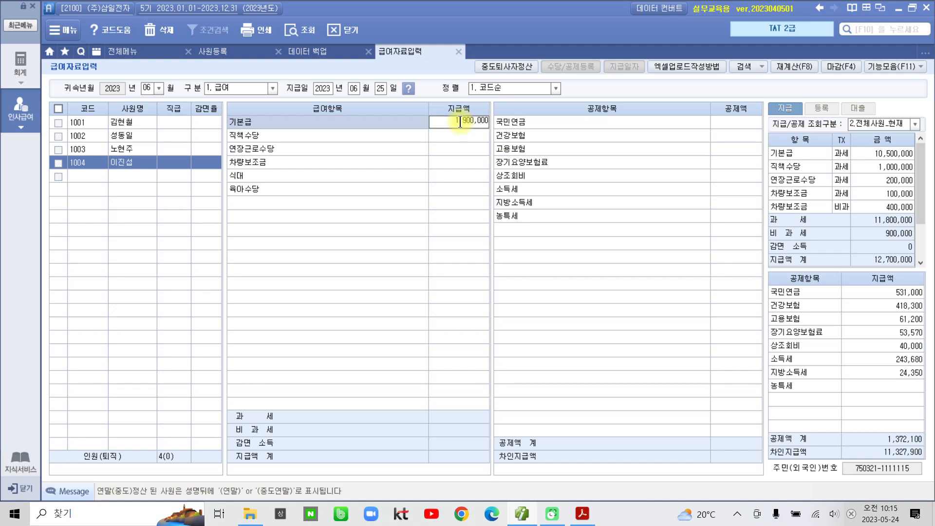
{"action": "key", "text": "Return"}
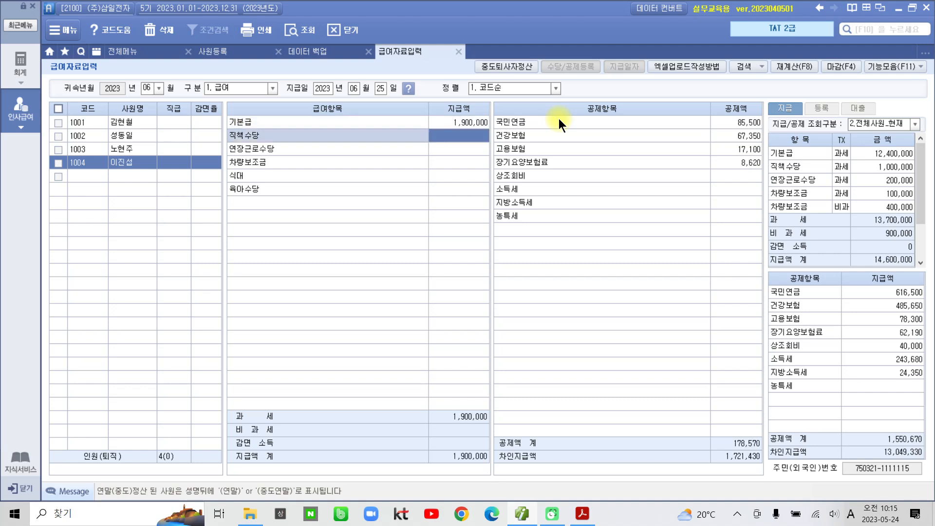
{"action": "key", "text": "Return"}
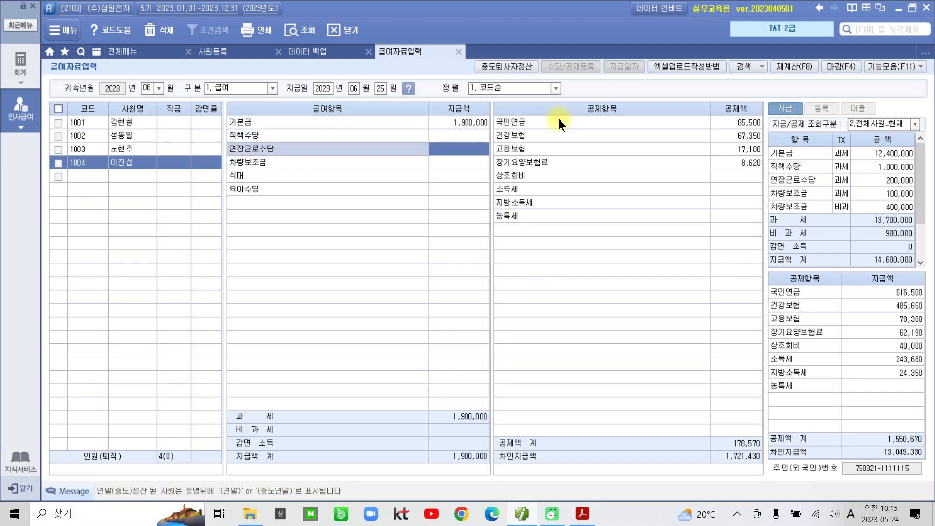
{"action": "type", "text": "300,000"}
{"action": "key", "text": "Return"}
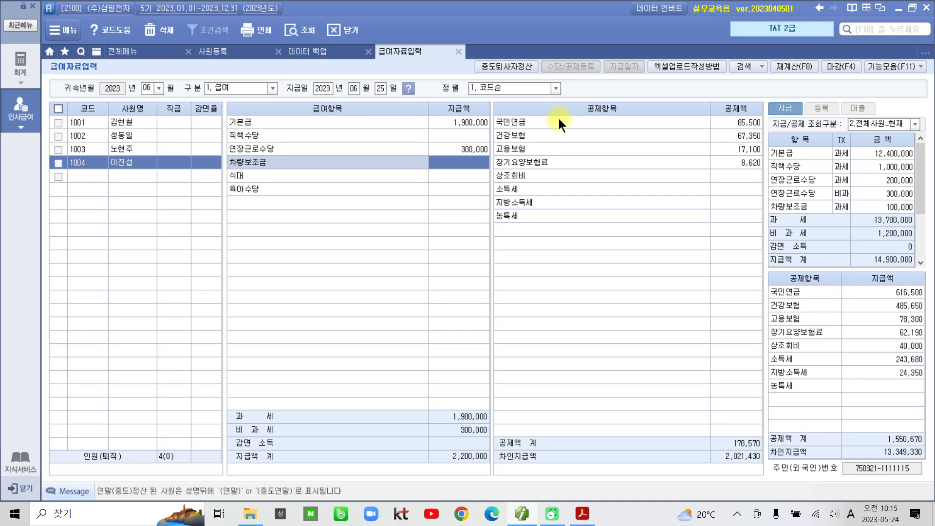
{"action": "key", "text": "Return"}
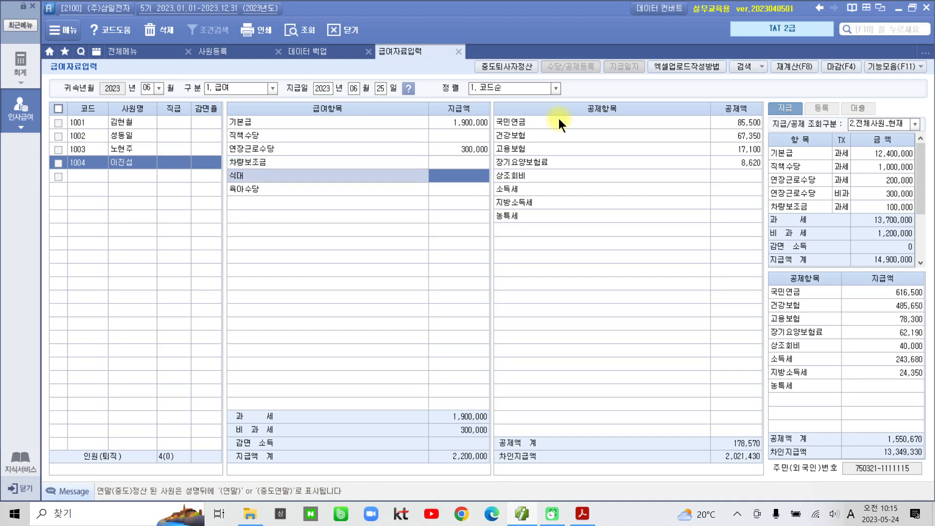
{"action": "type", "text": "2000000"}
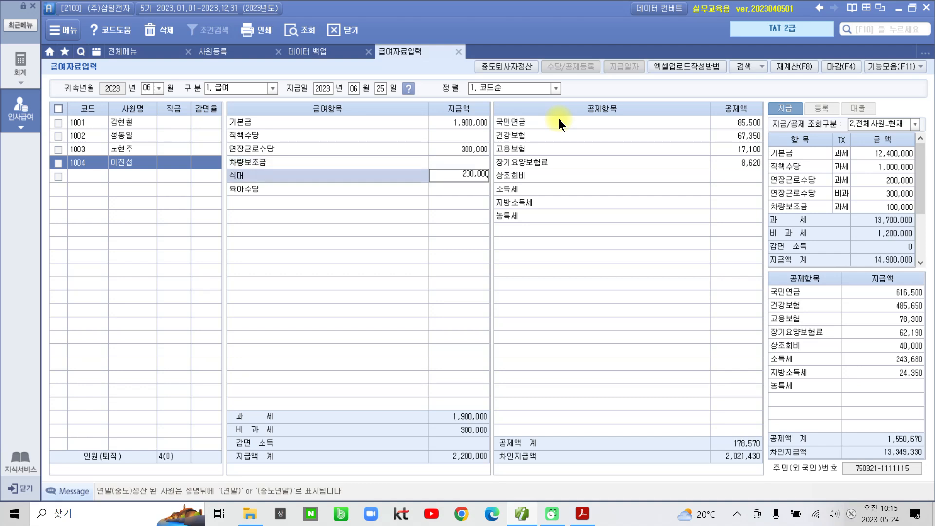
{"action": "key", "text": "Return"}
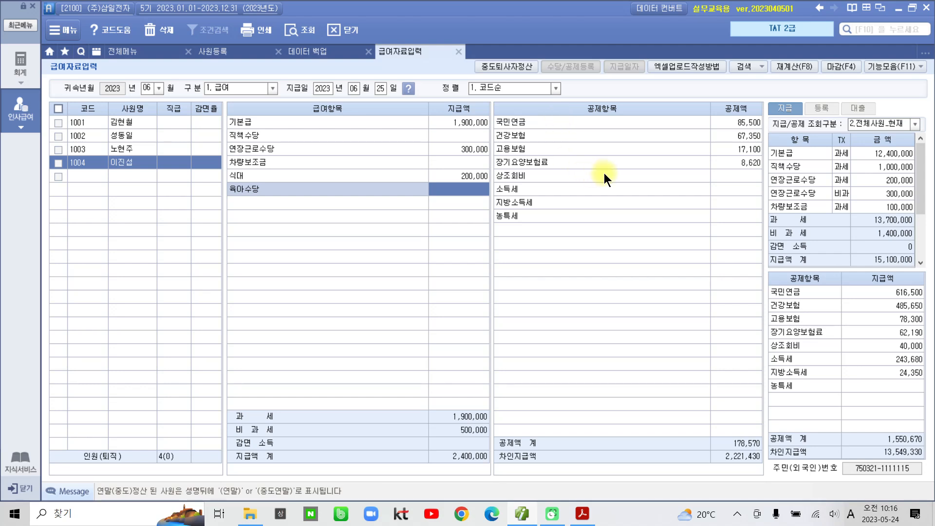
Step: Set the fourth employee's June 상조회비 deduction to 10,000
{"action": "left_click", "coordinate": [746, 180]}
{"action": "type", "text": "1"}
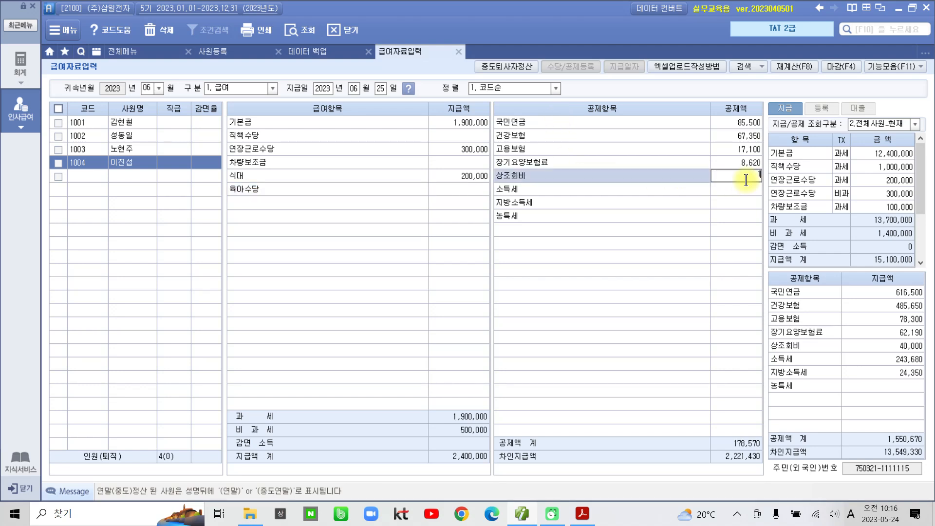
{"action": "type", "text": "0,000"}
{"action": "key", "text": "Return"}
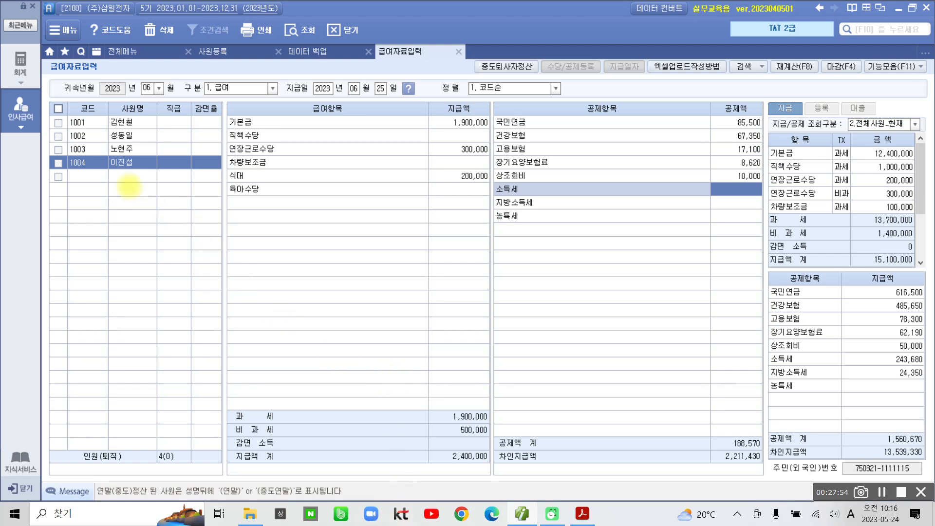
{"action": "left_click_drag", "start_coordinate": [100, 152], "coordinate": [143, 172]}
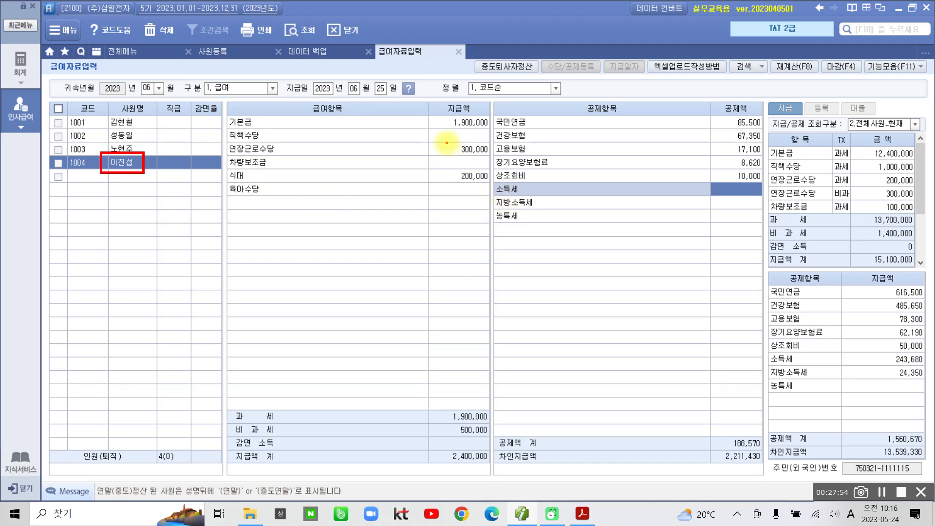
{"action": "mouse_move", "coordinate": [452, 167]}
{"action": "left_mouse_down"}
{"action": "mouse_move", "coordinate": [443, 174]}
{"action": "mouse_move", "coordinate": [488, 186]}
{"action": "mouse_move", "coordinate": [468, 162]}
{"action": "mouse_move", "coordinate": [448, 171]}
{"action": "left_mouse_up"}
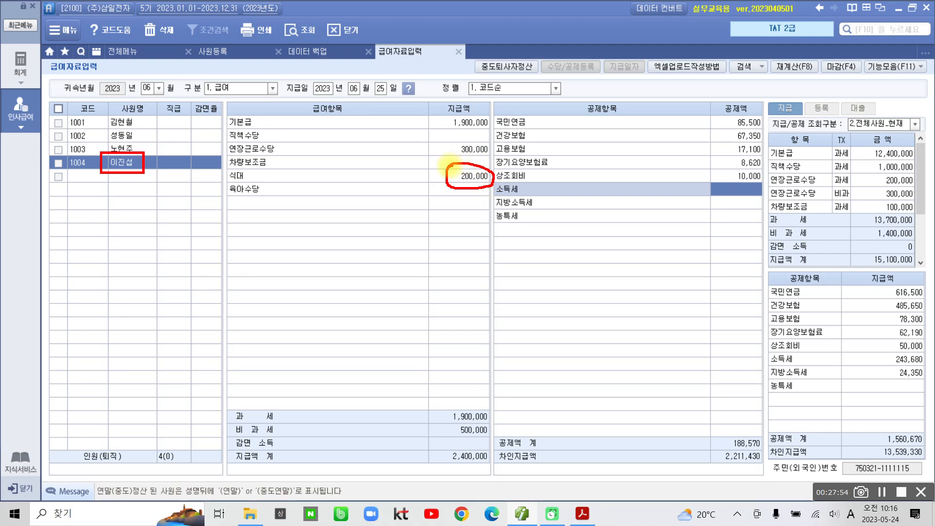
{"action": "mouse_move", "coordinate": [450, 115]}
{"action": "left_mouse_down"}
{"action": "mouse_move", "coordinate": [489, 131]}
{"action": "mouse_move", "coordinate": [472, 109]}
{"action": "mouse_move", "coordinate": [444, 113]}
{"action": "mouse_move", "coordinate": [456, 133]}
{"action": "mouse_move", "coordinate": [403, 138]}
{"action": "mouse_move", "coordinate": [448, 172]}
{"action": "left_mouse_up"}
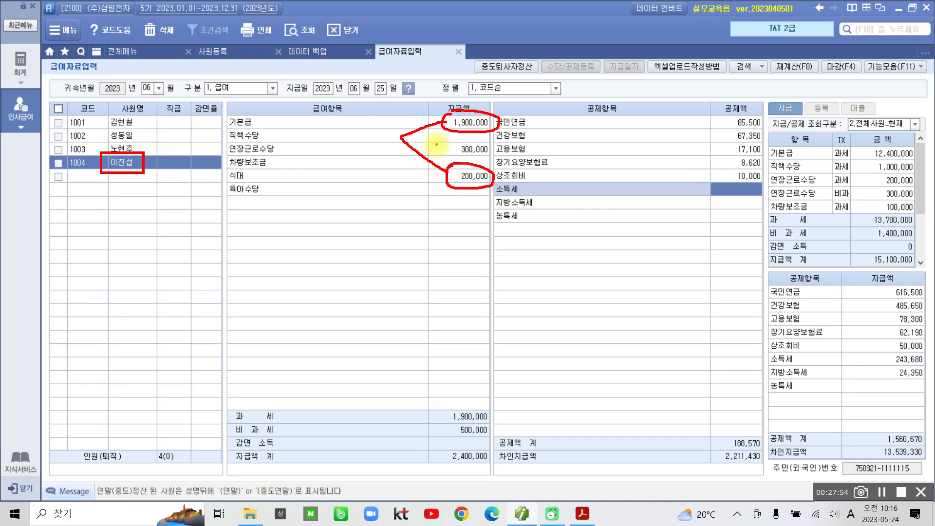
{"action": "left_click_drag", "start_coordinate": [437, 148], "coordinate": [445, 143]}
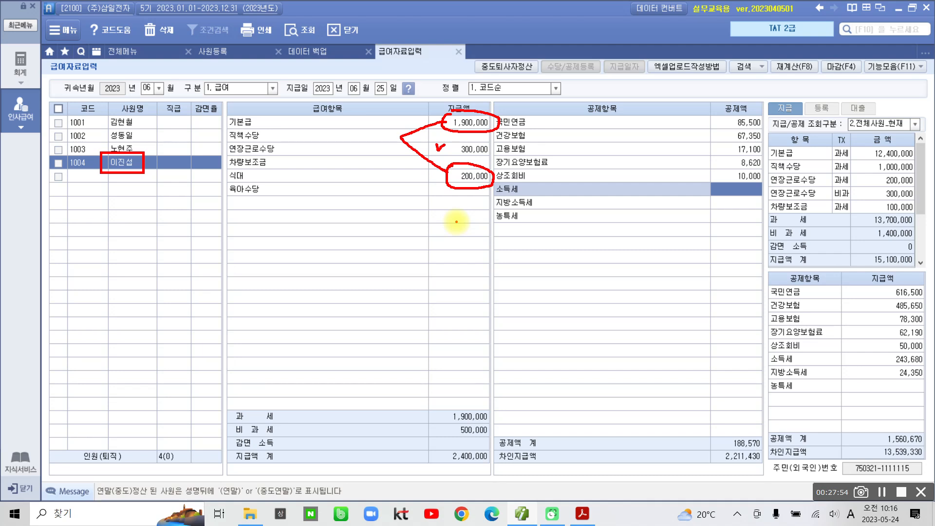
{"action": "mouse_move", "coordinate": [441, 425]}
{"action": "left_mouse_down"}
{"action": "mouse_move", "coordinate": [478, 446]}
{"action": "mouse_move", "coordinate": [480, 416]}
{"action": "mouse_move", "coordinate": [439, 426]}
{"action": "left_mouse_up"}
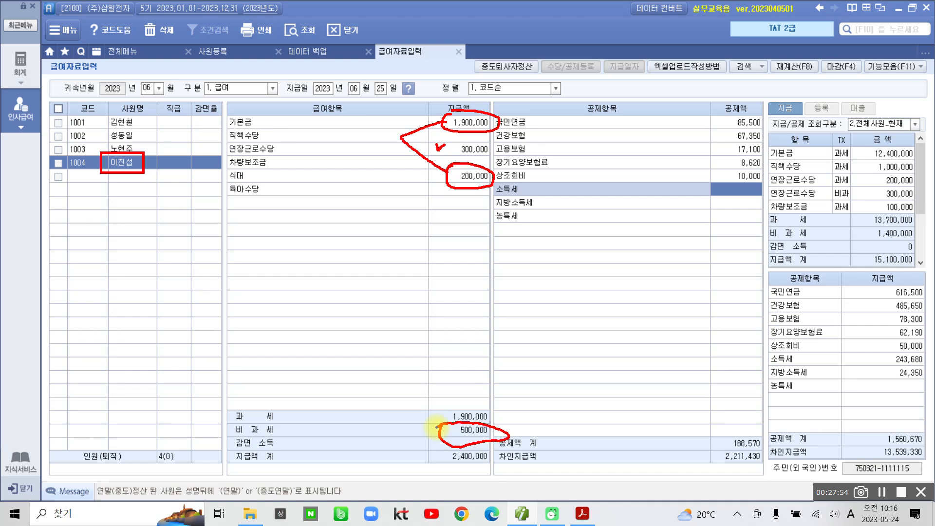
{"action": "mouse_move", "coordinate": [463, 137]}
{"action": "left_mouse_down"}
{"action": "mouse_move", "coordinate": [504, 149]}
{"action": "mouse_move", "coordinate": [449, 141]}
{"action": "mouse_move", "coordinate": [482, 194]}
{"action": "mouse_move", "coordinate": [453, 171]}
{"action": "left_mouse_up"}
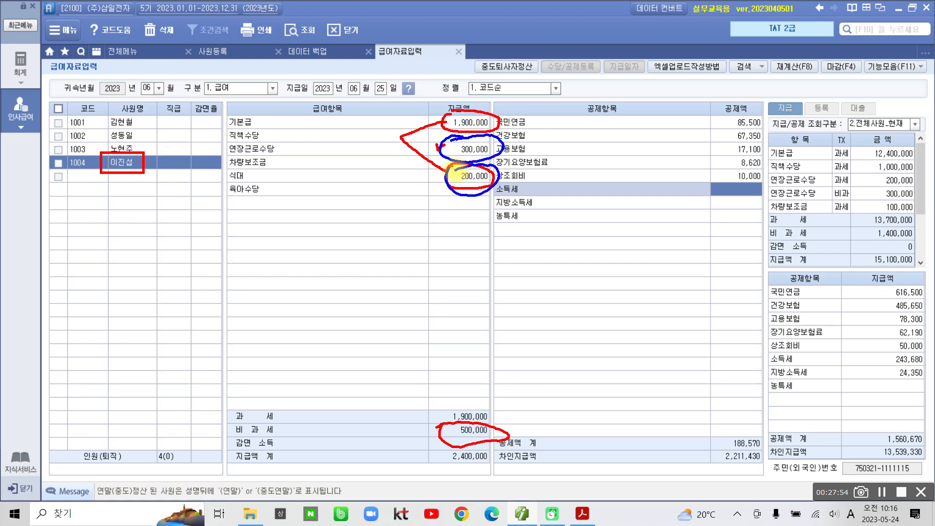
{"action": "left_click_drag", "start_coordinate": [508, 408], "coordinate": [529, 415]}
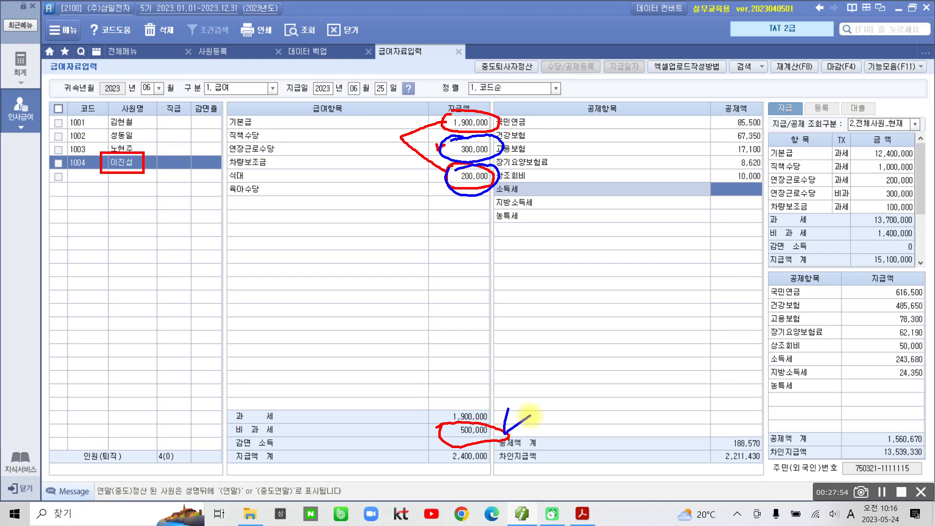
{"action": "key", "text": "Escape"}
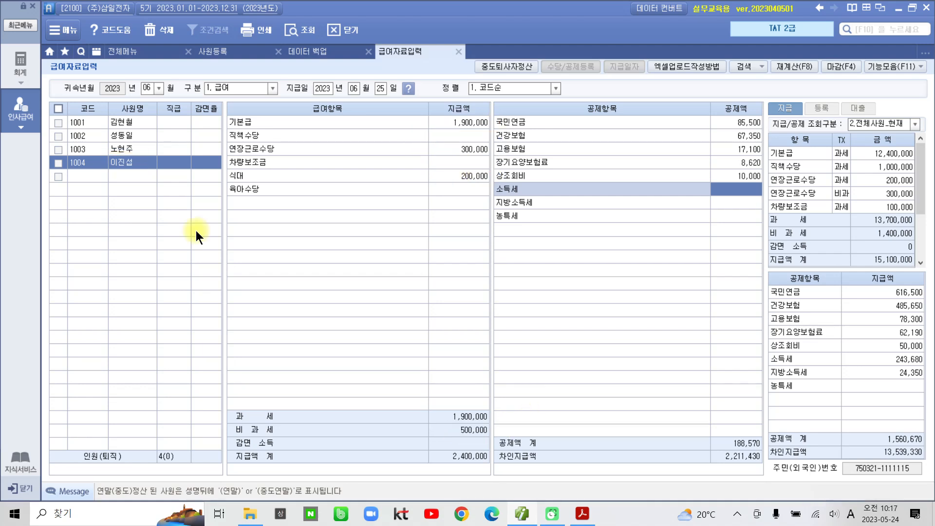
Step: Try 250,000 as the fourth employee's June 식대, and restore it to 200,000
{"action": "left_click", "coordinate": [469, 178]}
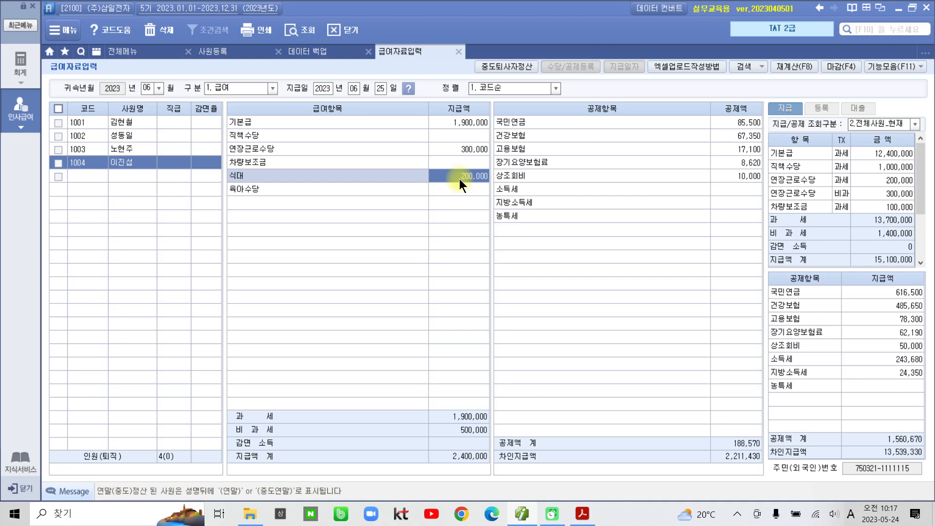
{"action": "type", "text": "250,000"}
{"action": "key", "text": "Return"}
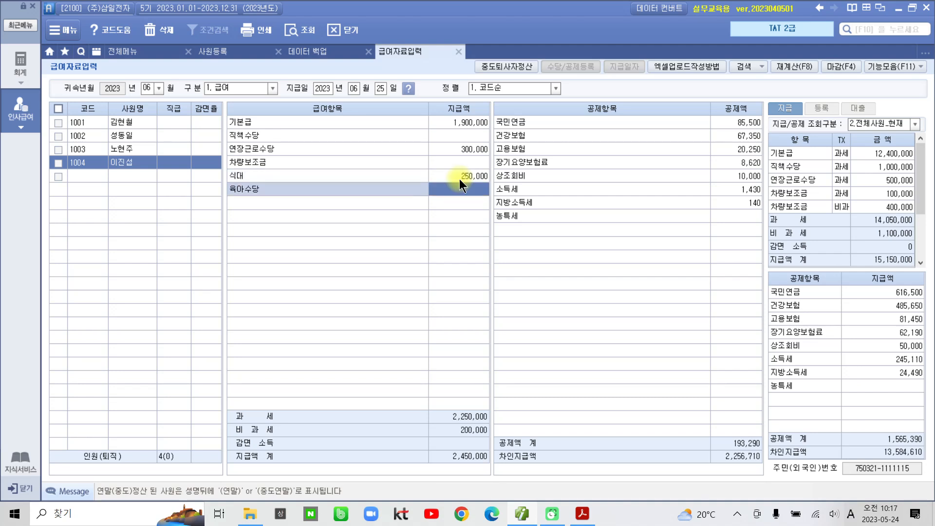
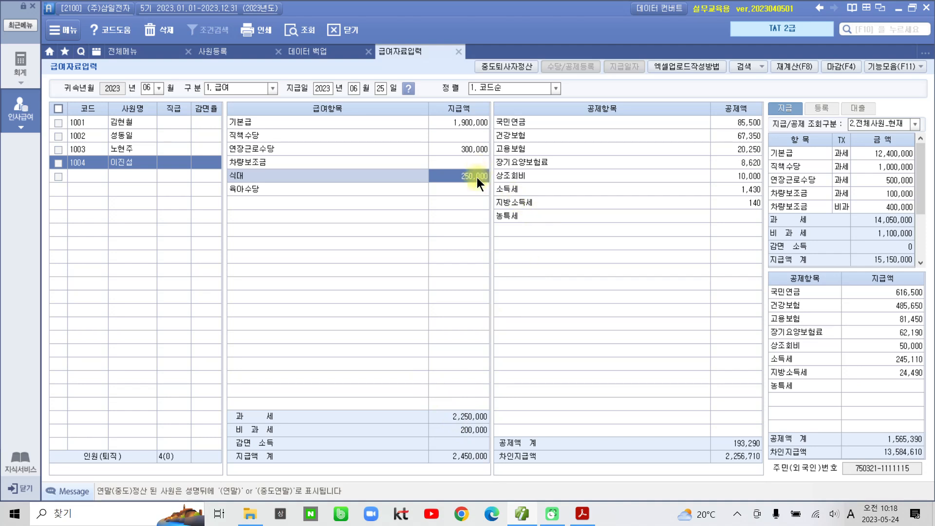
{"action": "type", "text": "200,000"}
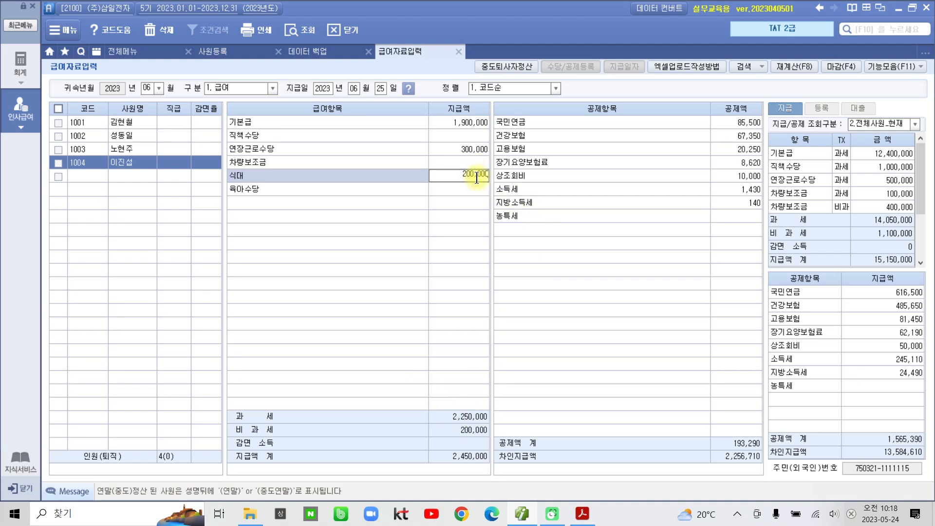
{"action": "key", "text": "Return"}
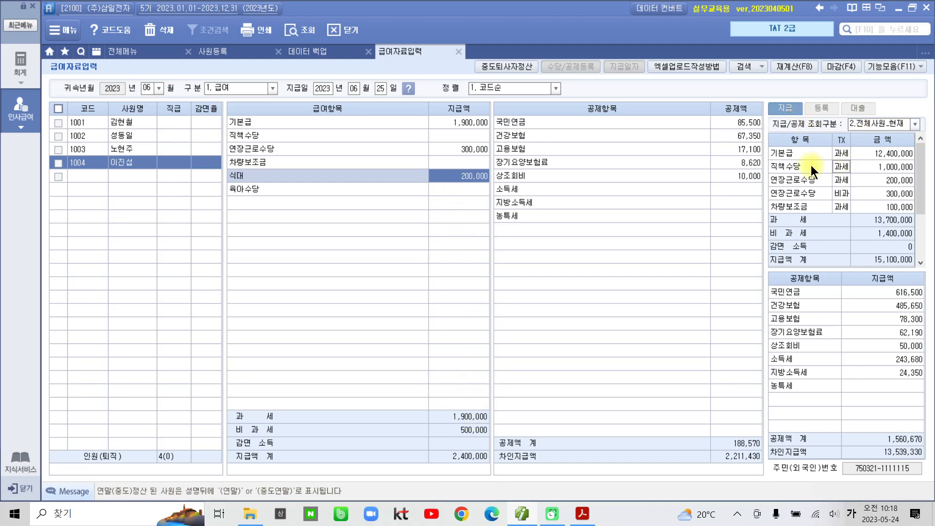
Step: Examine the June pay item amounts summarised for 전체사원, from 기본급 through 차량보조금
{"action": "left_click", "coordinate": [826, 152]}
{"action": "left_click", "coordinate": [868, 153]}
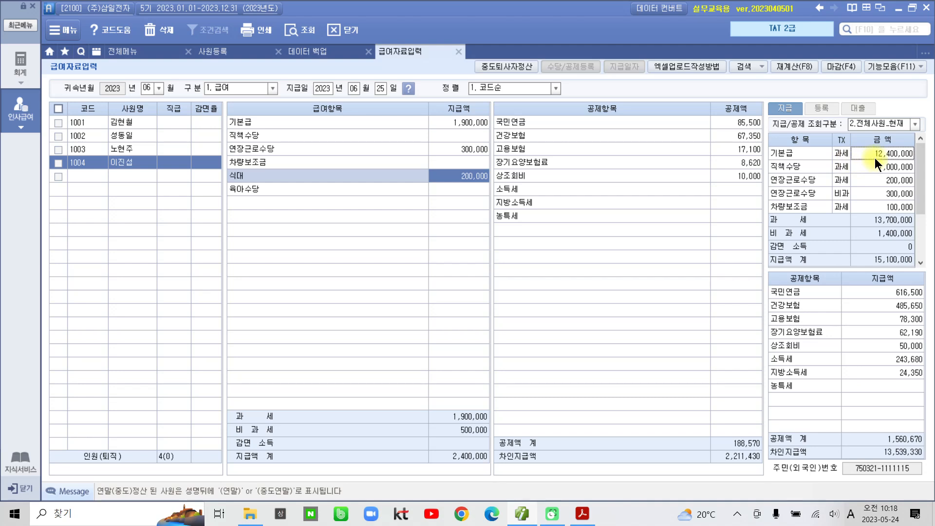
{"action": "left_click", "coordinate": [890, 169]}
{"action": "left_click", "coordinate": [890, 178]}
{"action": "left_click", "coordinate": [886, 191]}
{"action": "left_click", "coordinate": [886, 202]}
{"action": "left_click_drag", "start_coordinate": [918, 193], "coordinate": [920, 165]}
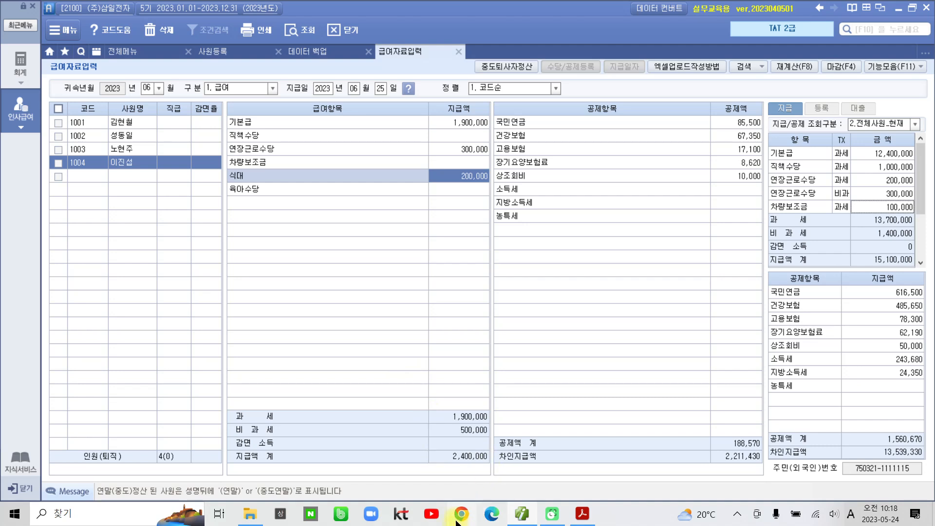
{"action": "mouse_move", "coordinate": [527, 520]}
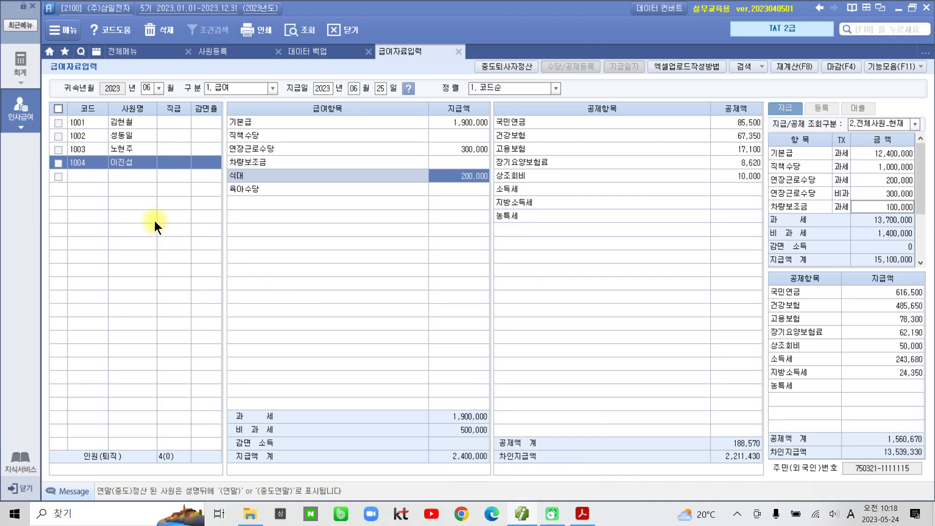
Step: Create the July 2023 급여 payroll with 복사후 재계산, recalculating all items for 전체사원
{"action": "left_click", "coordinate": [159, 88]}
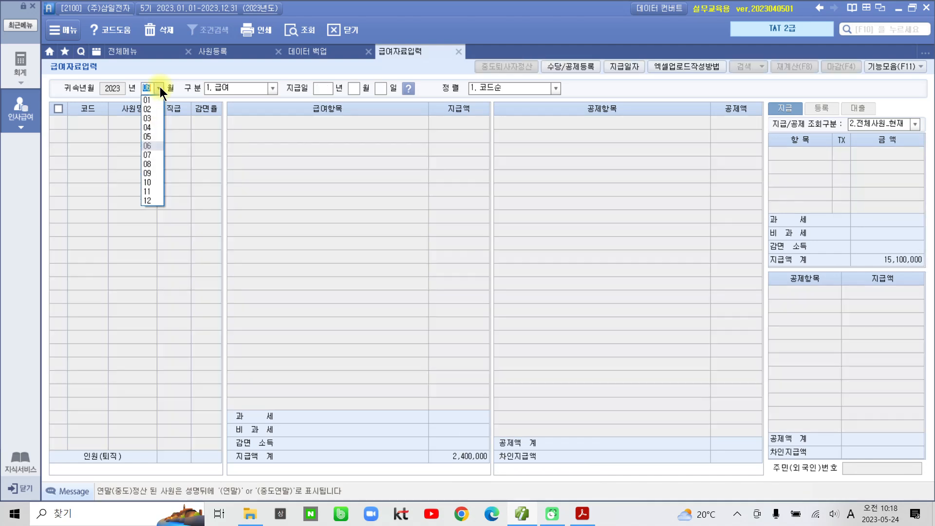
{"action": "left_click", "coordinate": [145, 152]}
{"action": "left_click", "coordinate": [273, 89]}
{"action": "left_click", "coordinate": [246, 100]}
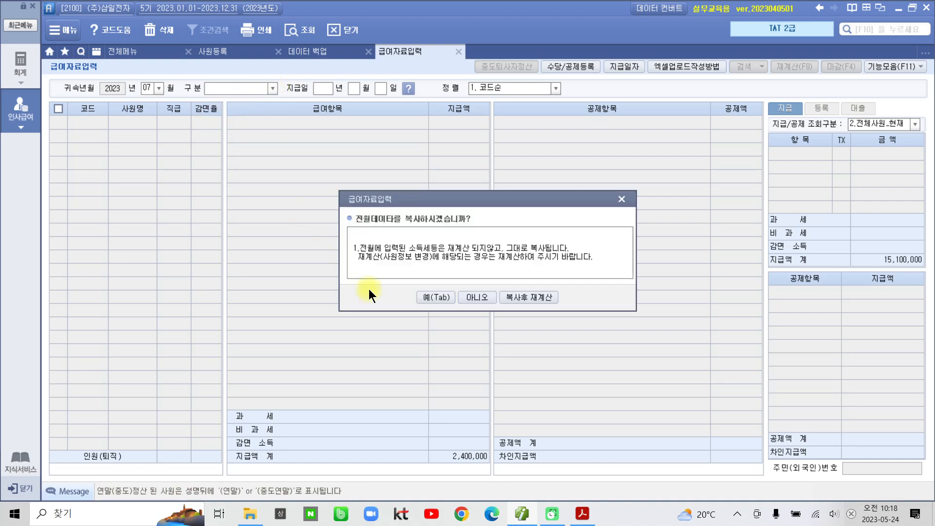
{"action": "left_click", "coordinate": [524, 297]}
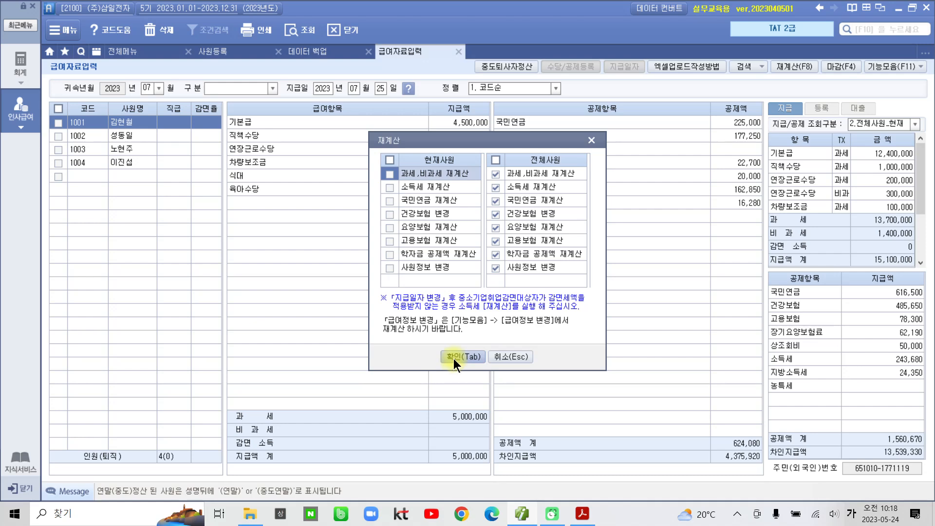
{"action": "left_click", "coordinate": [454, 358]}
{"action": "left_click", "coordinate": [463, 286]}
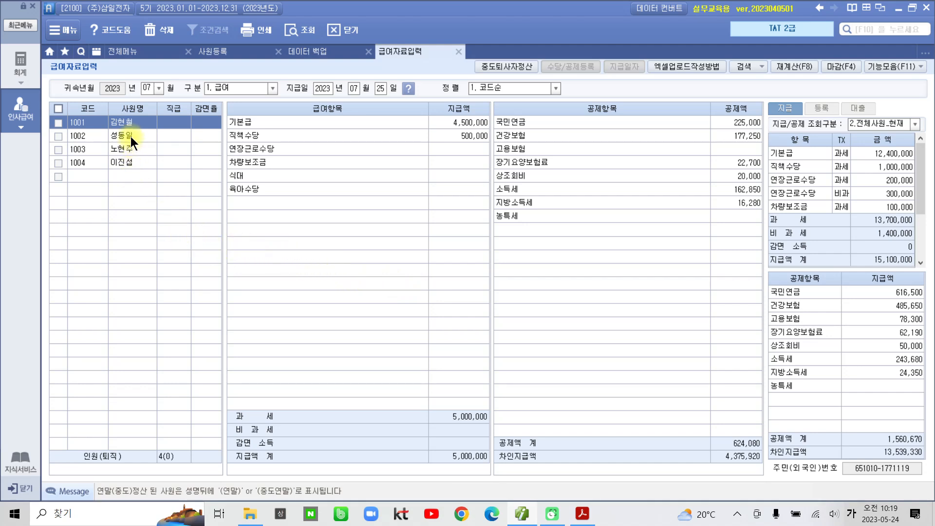
Step: Create the August 2023 급여 payroll with 복사후 재계산, recalculating all items for 전체사원
{"action": "left_click", "coordinate": [157, 87]}
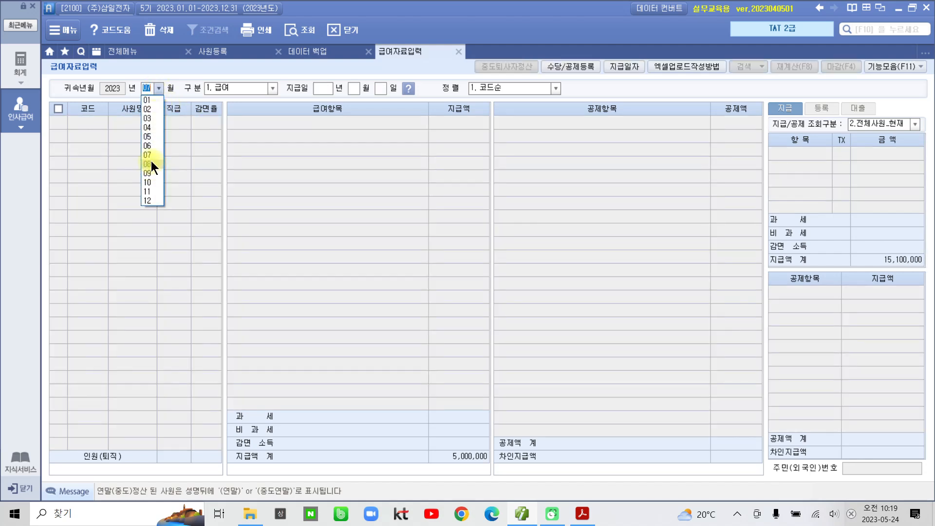
{"action": "left_click", "coordinate": [151, 164]}
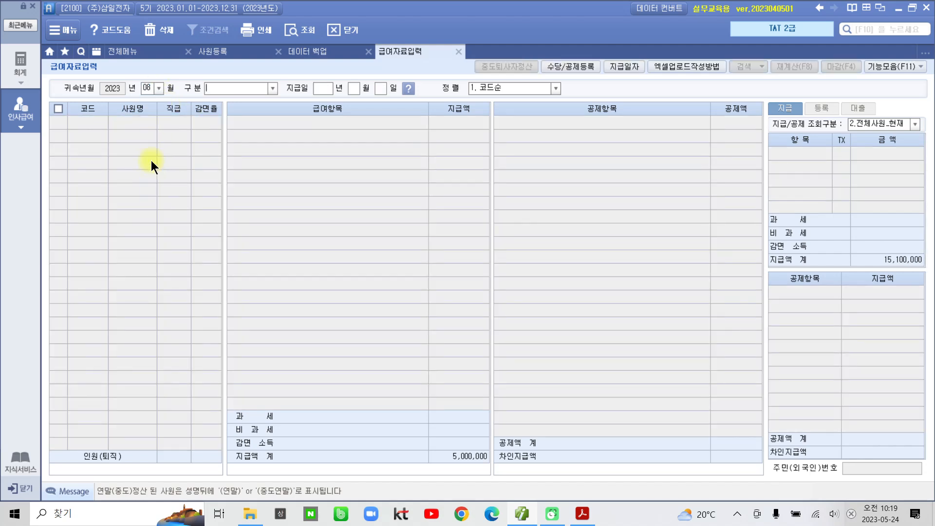
{"action": "left_click", "coordinate": [271, 87]}
{"action": "left_click", "coordinate": [246, 97]}
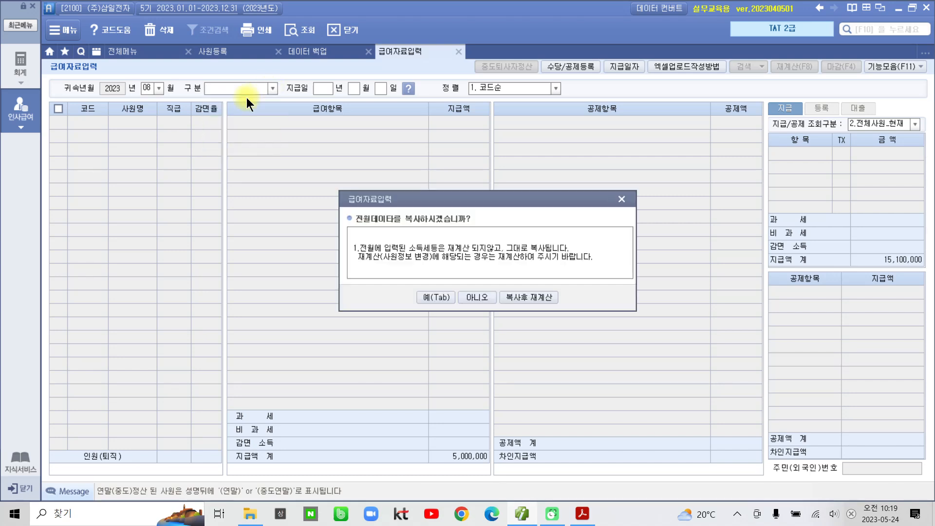
{"action": "left_click", "coordinate": [531, 294]}
{"action": "left_click", "coordinate": [531, 294]}
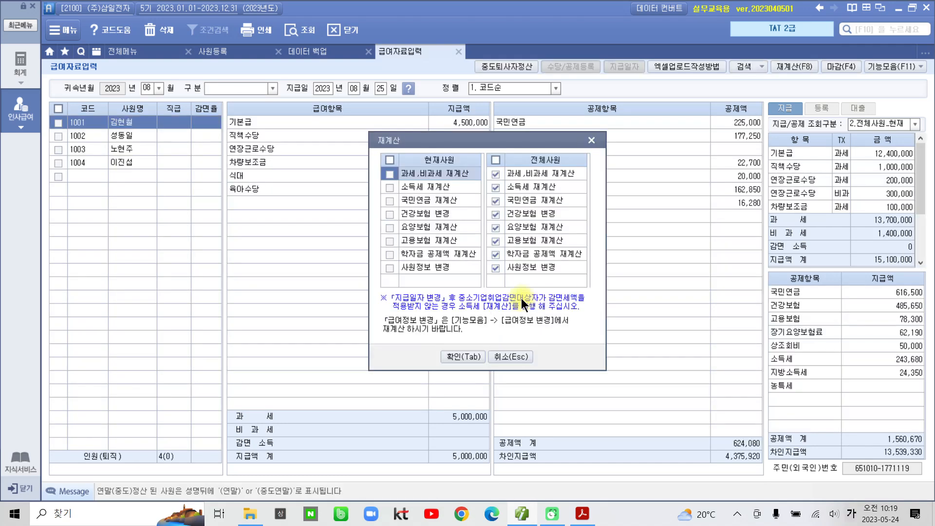
{"action": "left_click", "coordinate": [443, 356]}
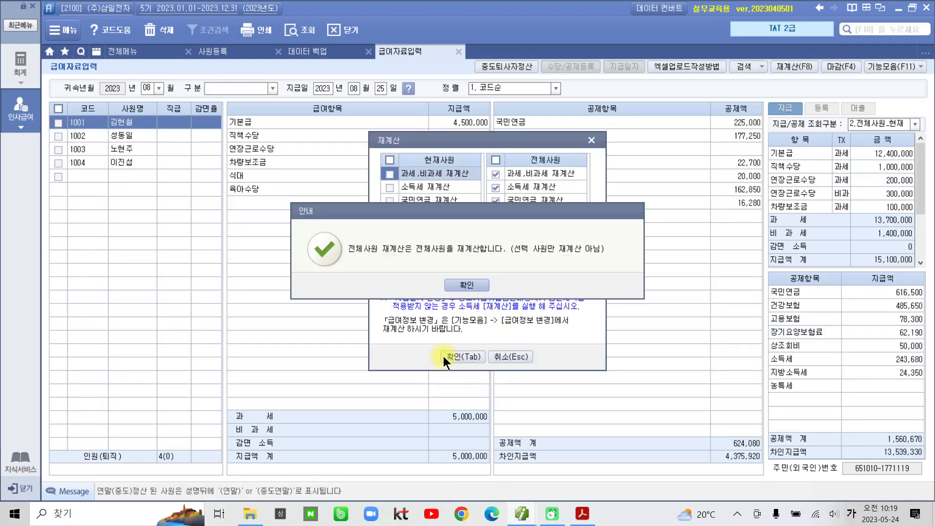
{"action": "left_click", "coordinate": [465, 284]}
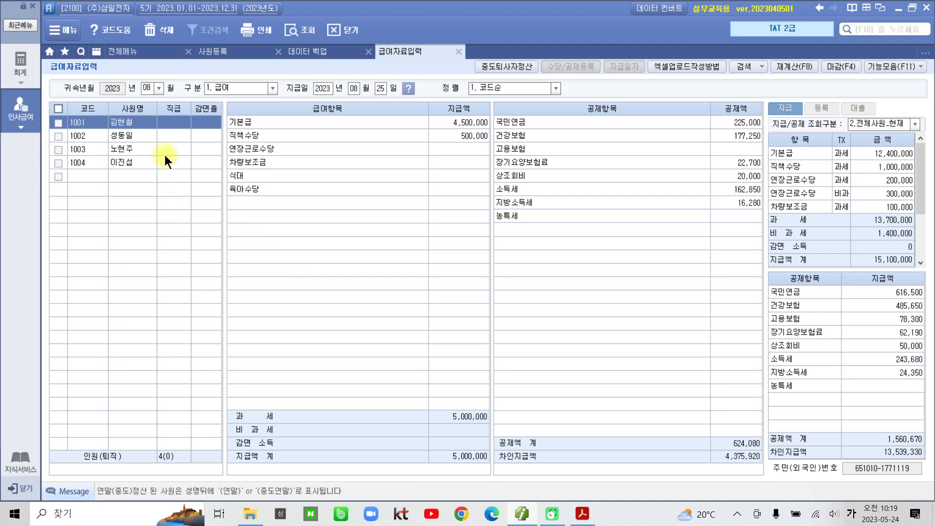
Step: In 사원등록, set the second employee's 퇴사년월일 to 2023-08-25 and 이월여부 to 1.부
{"action": "left_click", "coordinate": [165, 136]}
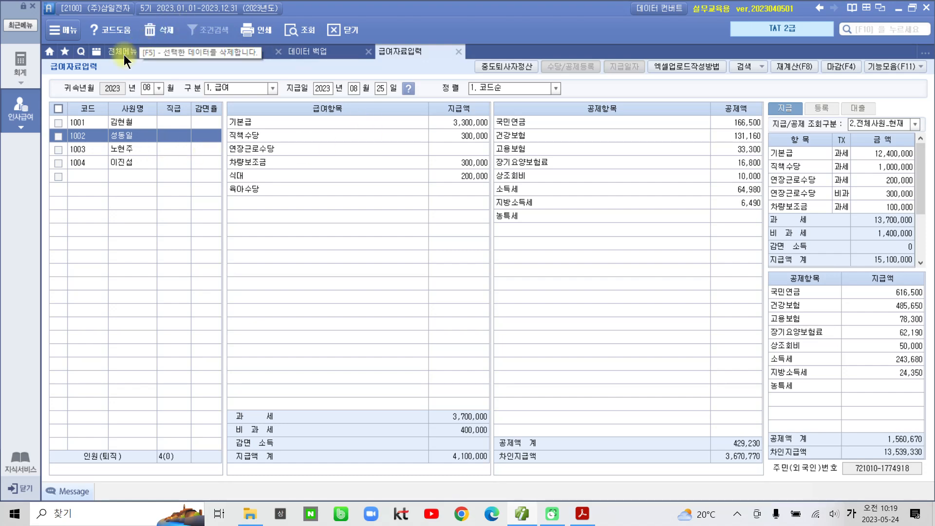
{"action": "left_click", "coordinate": [20, 103]}
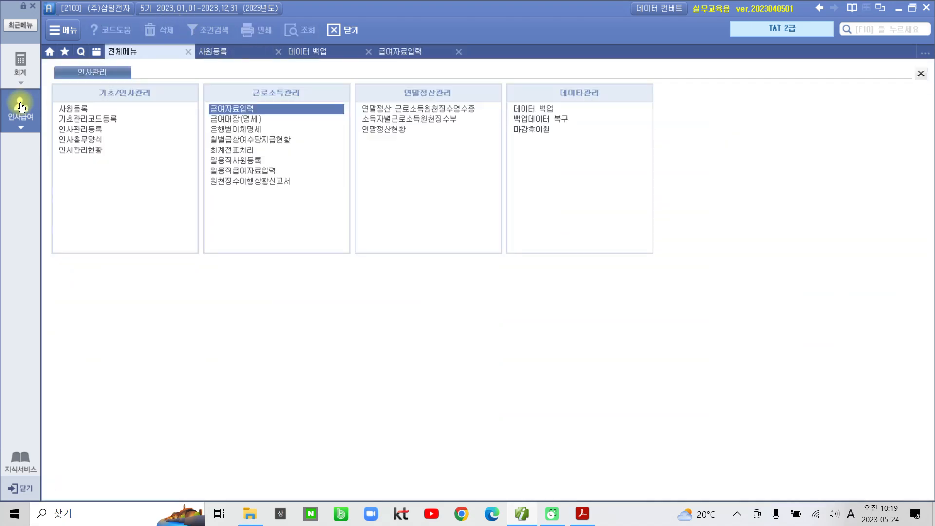
{"action": "left_click", "coordinate": [77, 107]}
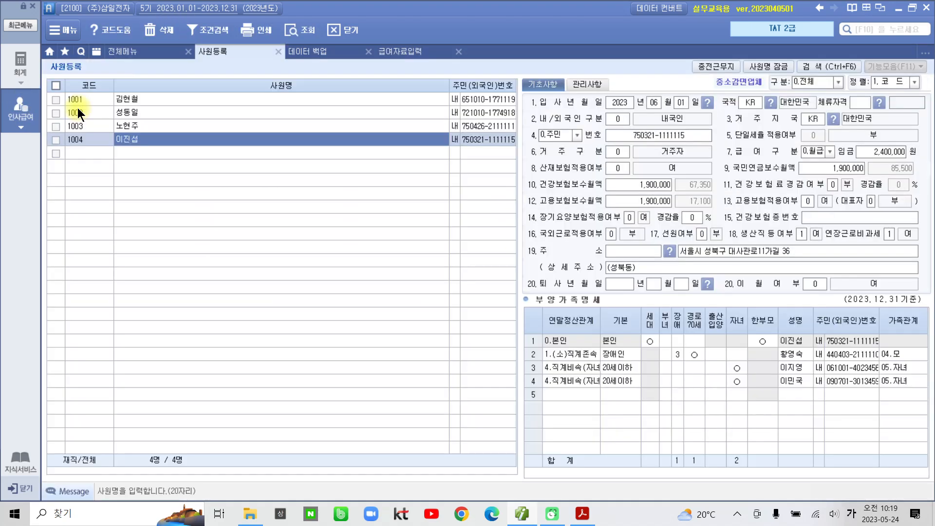
{"action": "left_click", "coordinate": [140, 112]}
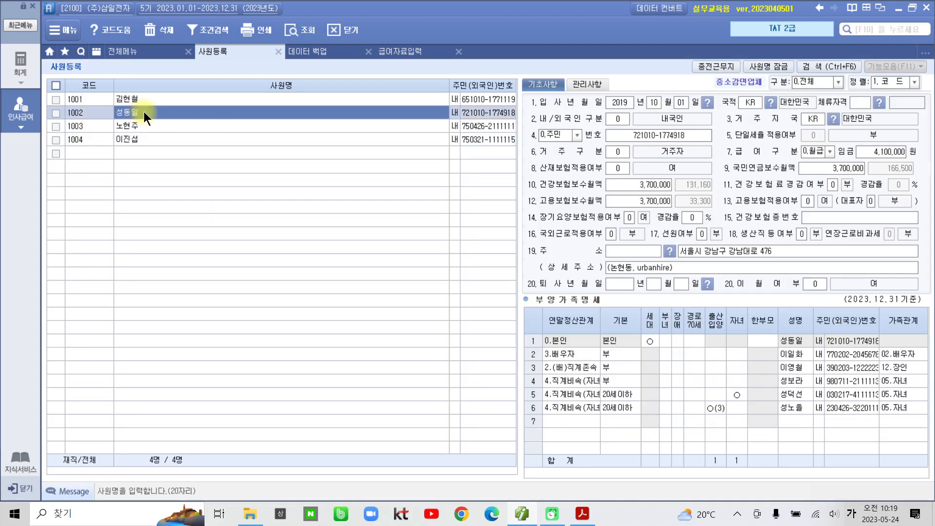
{"action": "mouse_move", "coordinate": [515, 267]}
{"action": "left_mouse_down"}
{"action": "mouse_move", "coordinate": [589, 301]}
{"action": "mouse_move", "coordinate": [745, 303]}
{"action": "left_mouse_up"}
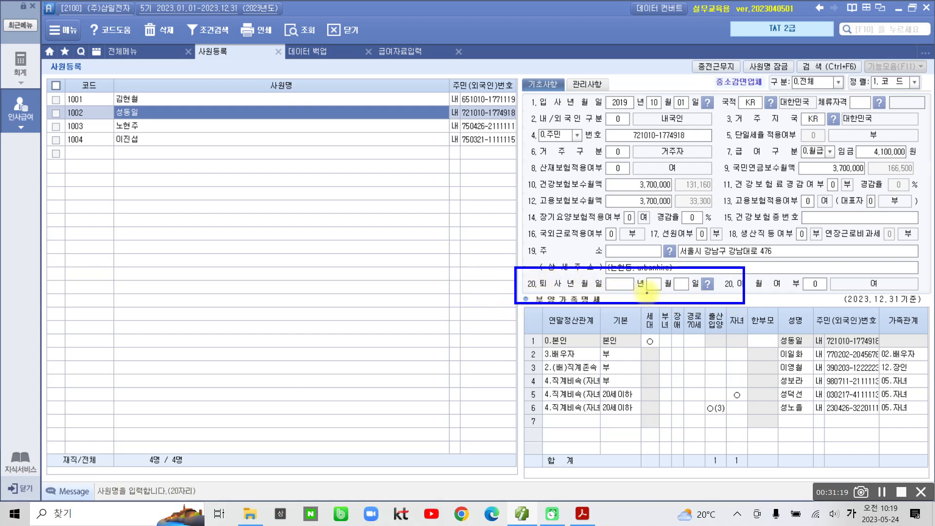
{"action": "key", "text": "Escape"}
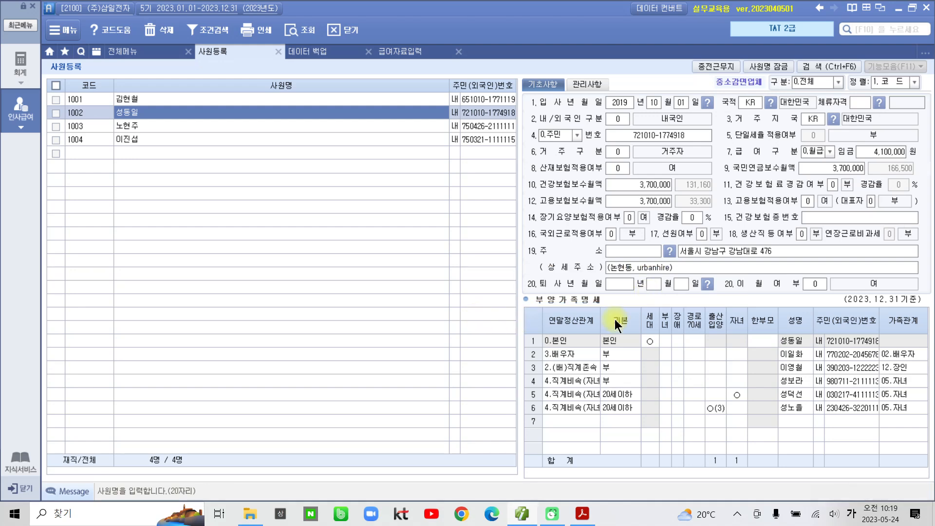
{"action": "left_click", "coordinate": [626, 285]}
{"action": "type", "text": "2023"}
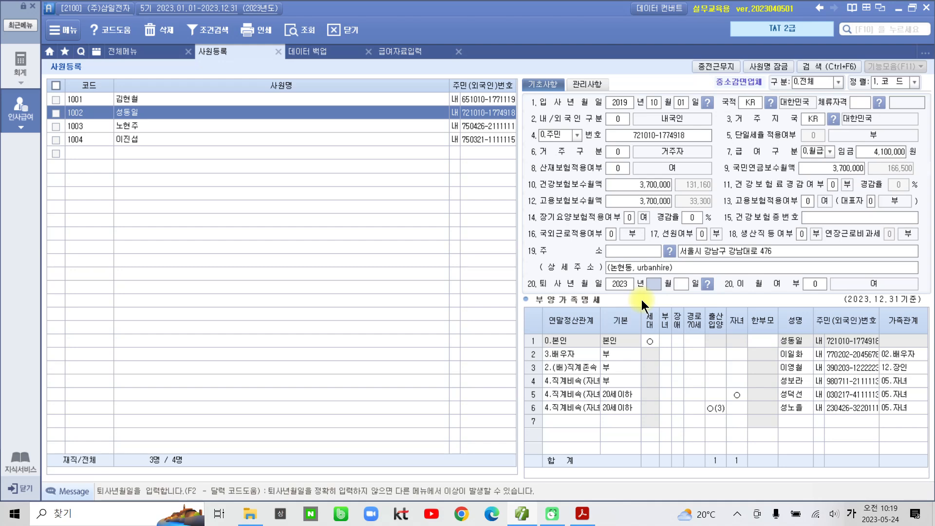
{"action": "type", "text": "08251"}
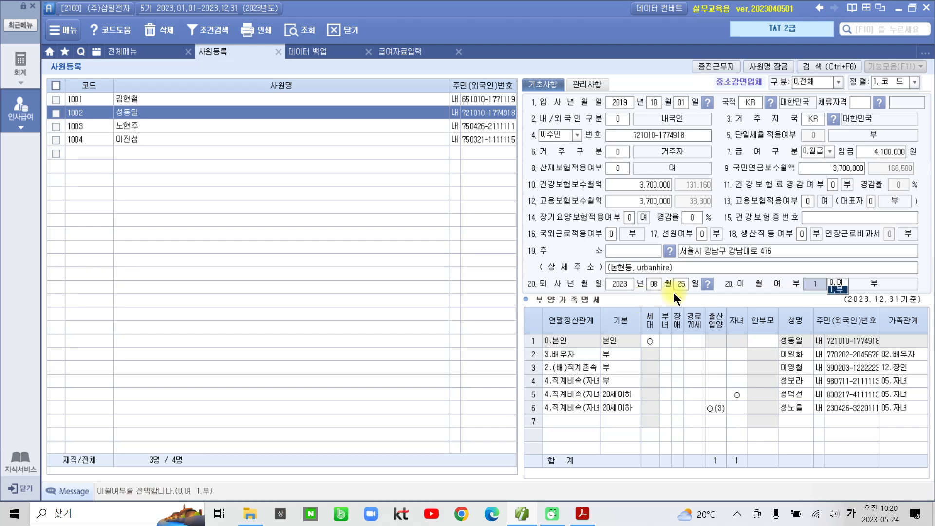
{"action": "left_click", "coordinate": [767, 269]}
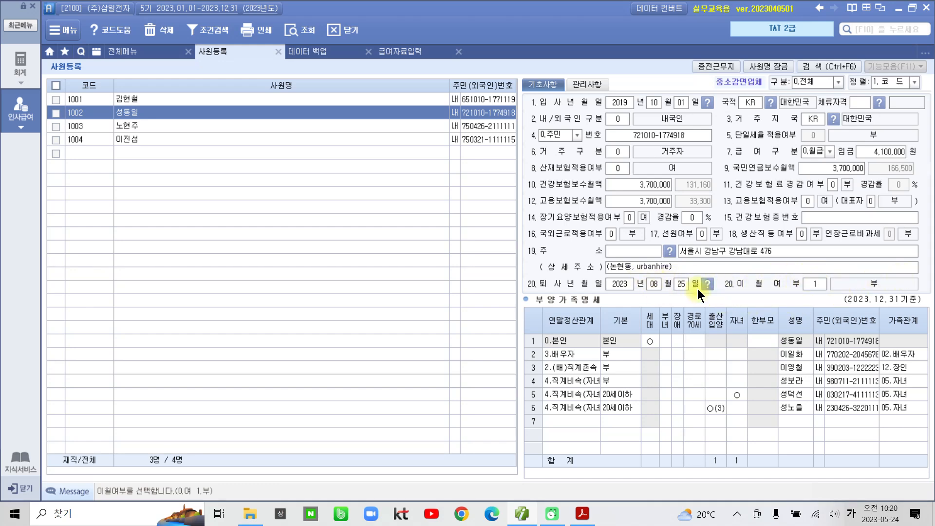
{"action": "left_click", "coordinate": [135, 99]}
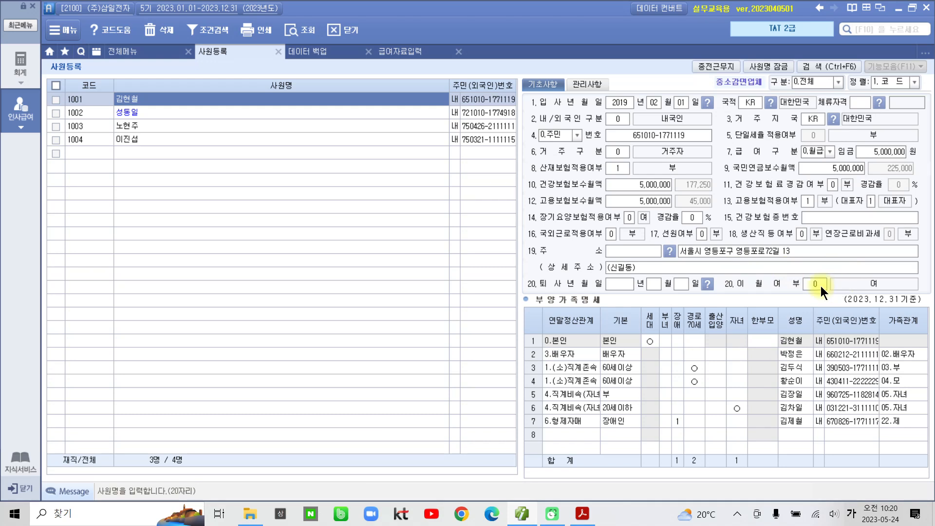
{"action": "left_click", "coordinate": [193, 113]}
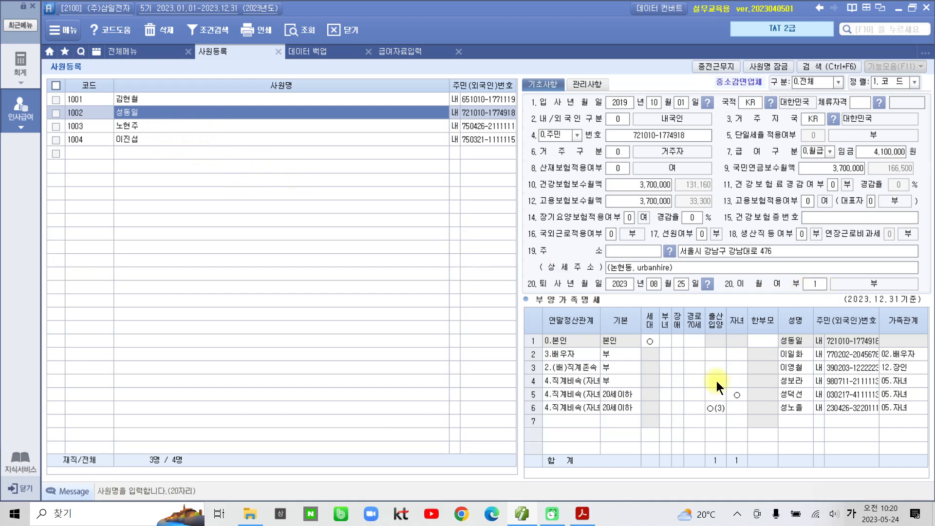
Step: Return to 급여자료입력 and reload the August 2023 급여 payroll
{"action": "left_click", "coordinate": [397, 52]}
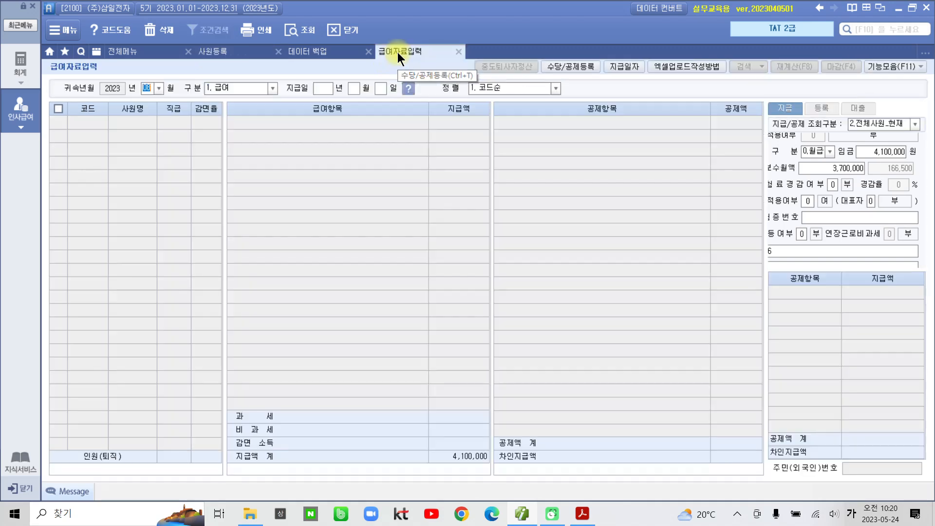
{"action": "left_click", "coordinate": [157, 89]}
{"action": "left_click", "coordinate": [147, 164]}
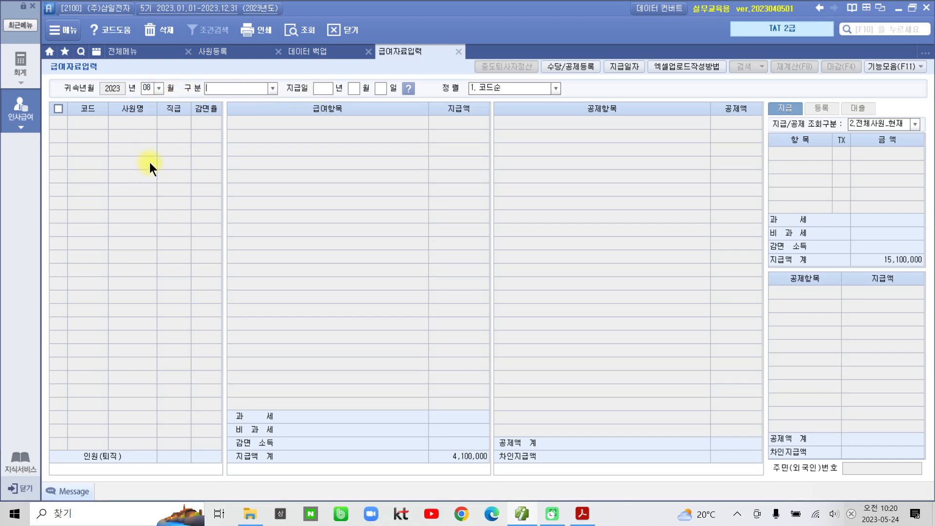
{"action": "left_click", "coordinate": [274, 89]}
{"action": "left_click", "coordinate": [243, 100]}
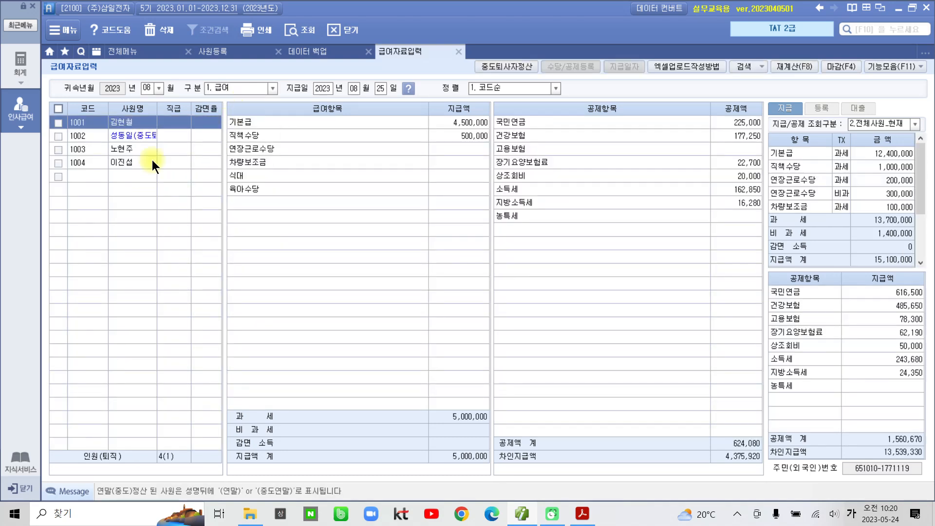
Step: Examine the second employee's August 기본급 and deduction items from 국민연금 through 농특세
{"action": "left_click", "coordinate": [141, 136]}
{"action": "left_click", "coordinate": [136, 119]}
{"action": "left_click", "coordinate": [137, 136]}
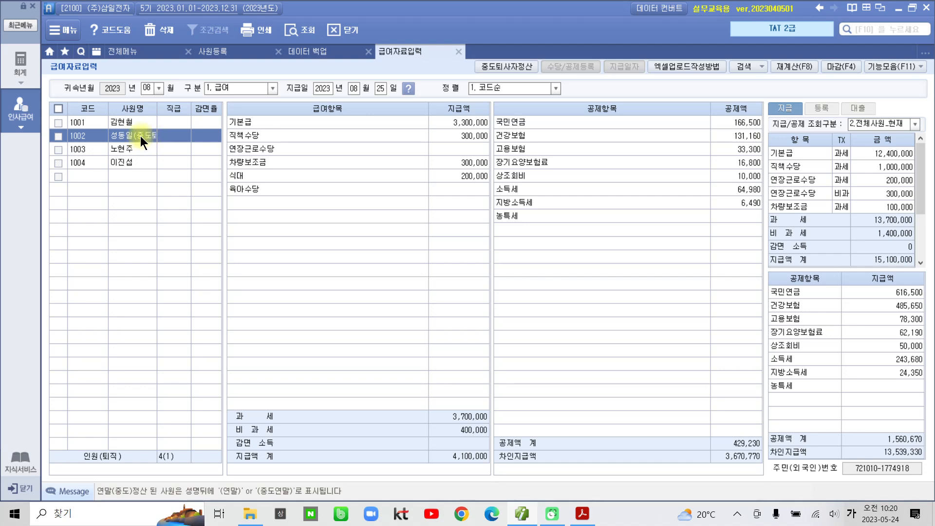
{"action": "left_click", "coordinate": [393, 122]}
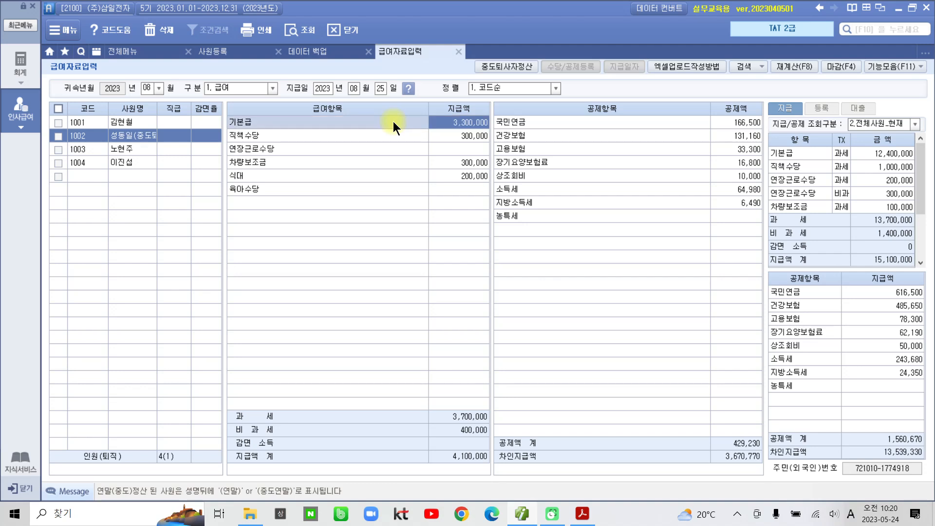
{"action": "left_click", "coordinate": [750, 123]}
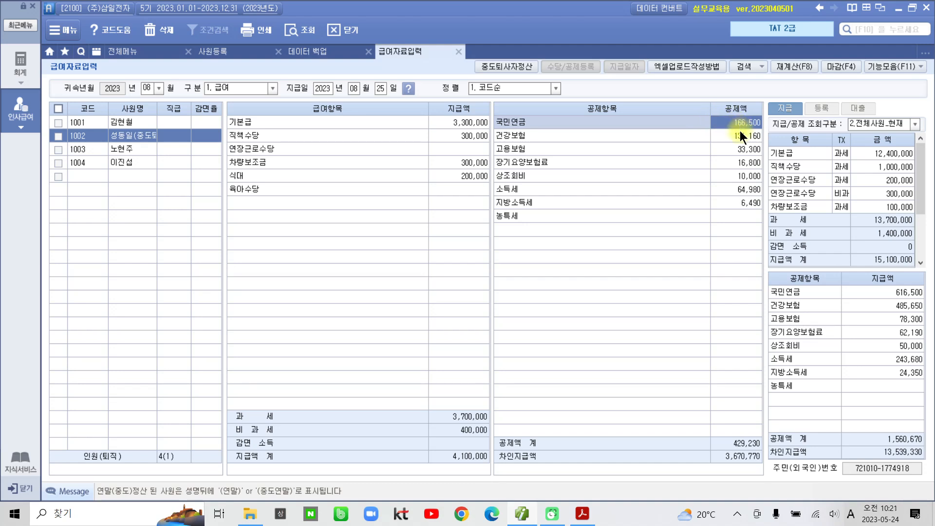
{"action": "key", "text": "Return"}
{"action": "key", "text": "Return"}
{"action": "key", "text": "Return"}
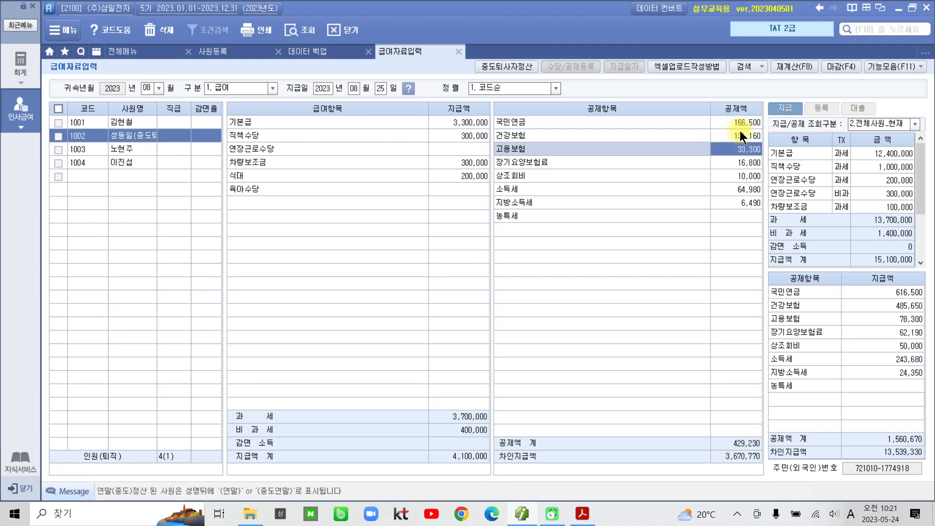
{"action": "key", "text": "Return"}
{"action": "key", "text": "Return"}
{"action": "key", "text": "Return"}
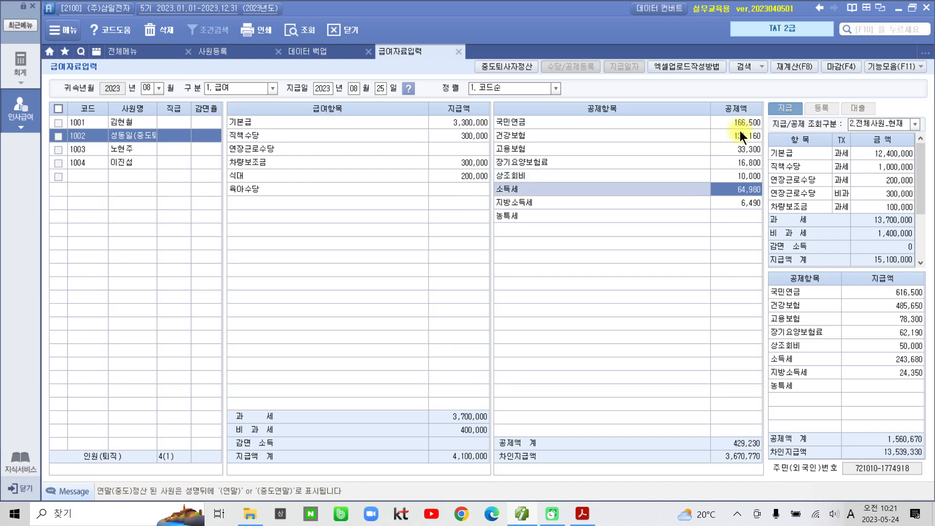
{"action": "key", "text": "Return"}
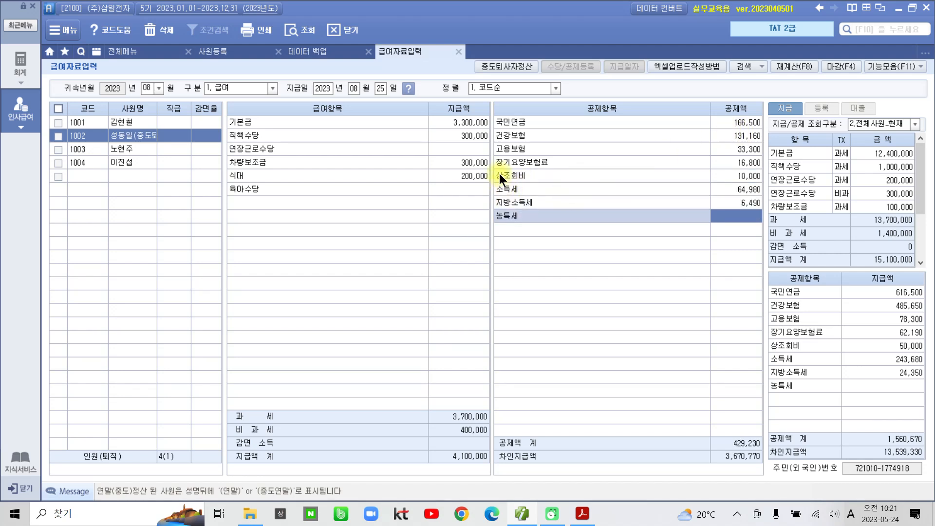
{"action": "left_click", "coordinate": [553, 153]}
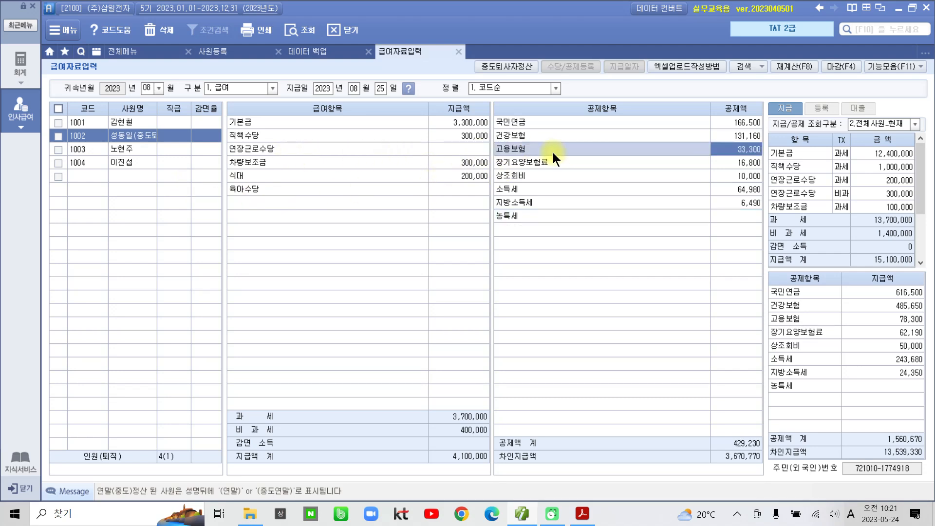
Step: Mark the second employee and recalculate all items of the August payroll for 전체사원
{"action": "left_click", "coordinate": [58, 136]}
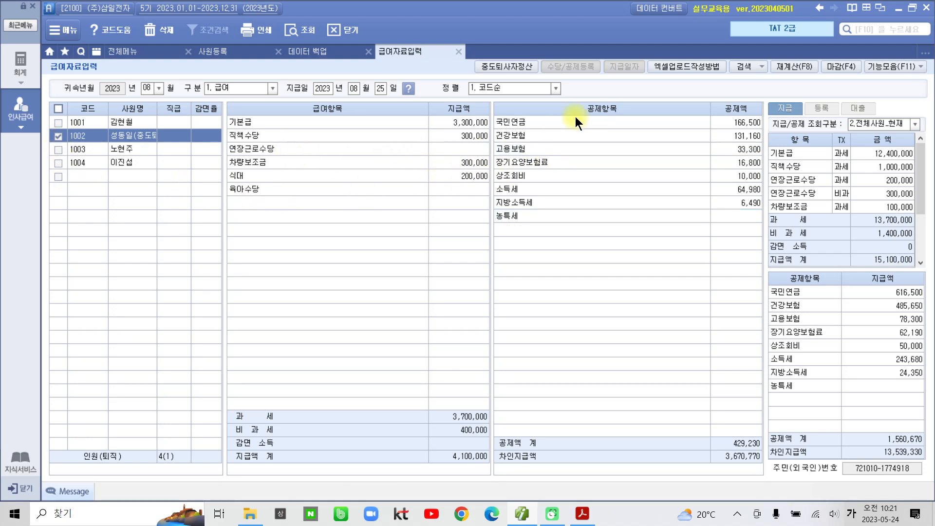
{"action": "left_click", "coordinate": [790, 67]}
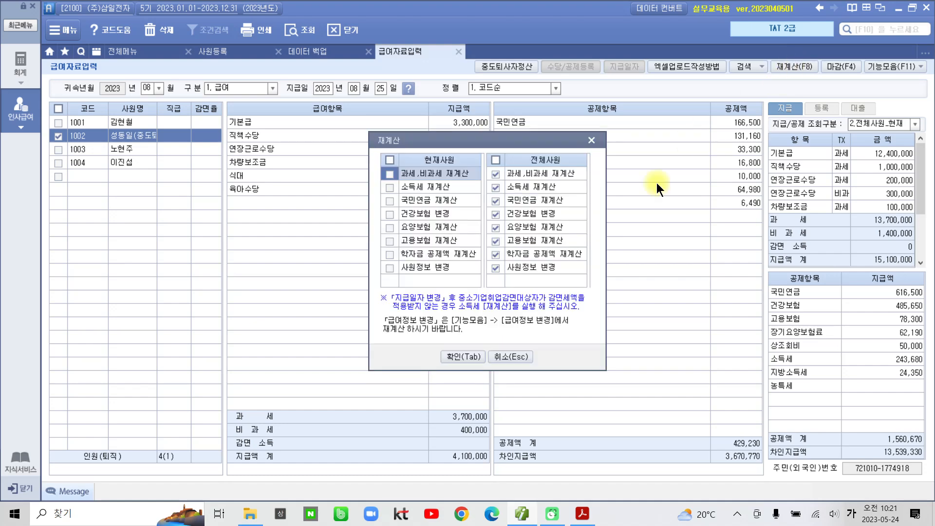
{"action": "left_click", "coordinate": [469, 356]}
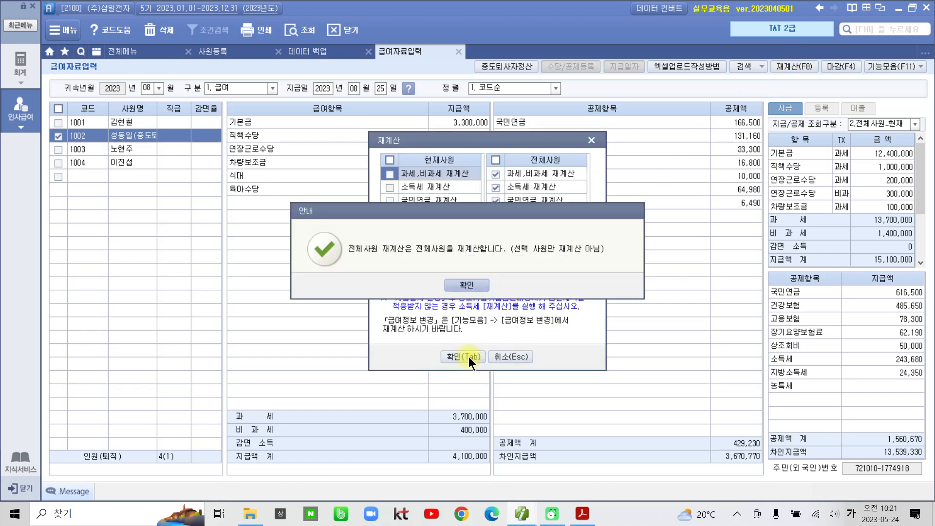
{"action": "left_click", "coordinate": [470, 282]}
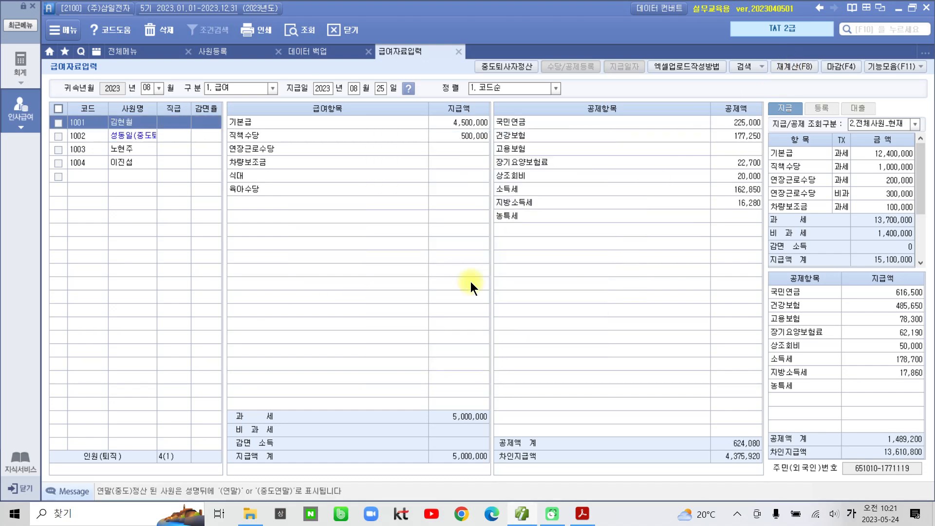
Step: Mark employee 1002 in the August 2023 급여 payroll and open the 중도퇴사자정산 settlement for that employee
{"action": "left_click", "coordinate": [149, 136]}
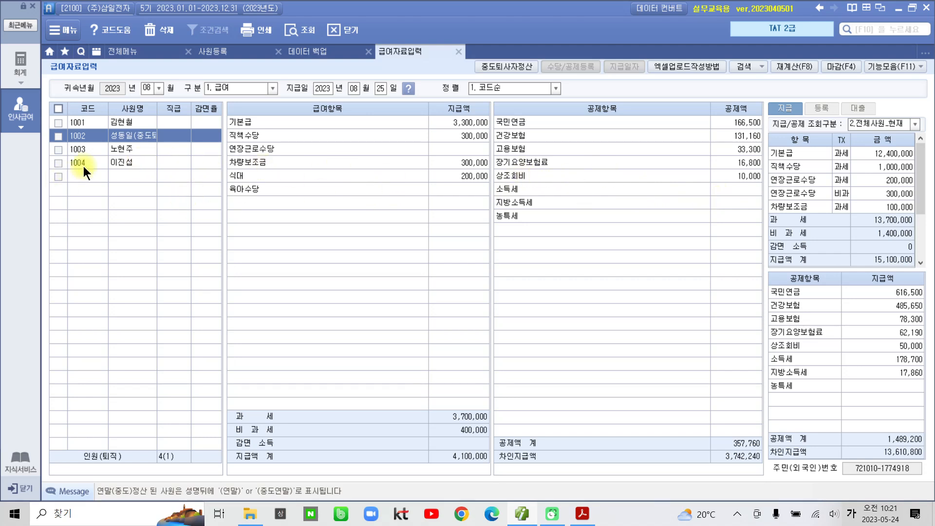
{"action": "left_click", "coordinate": [57, 137]}
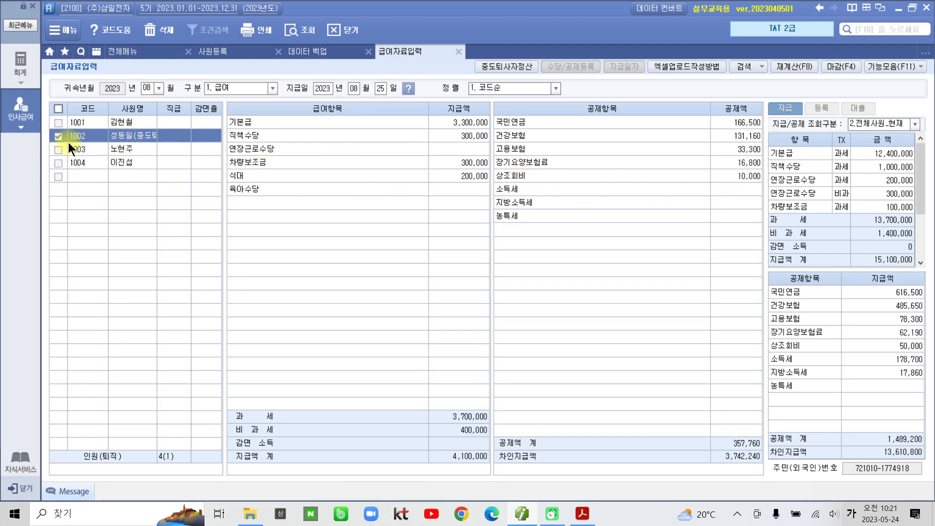
{"action": "left_click", "coordinate": [522, 63]}
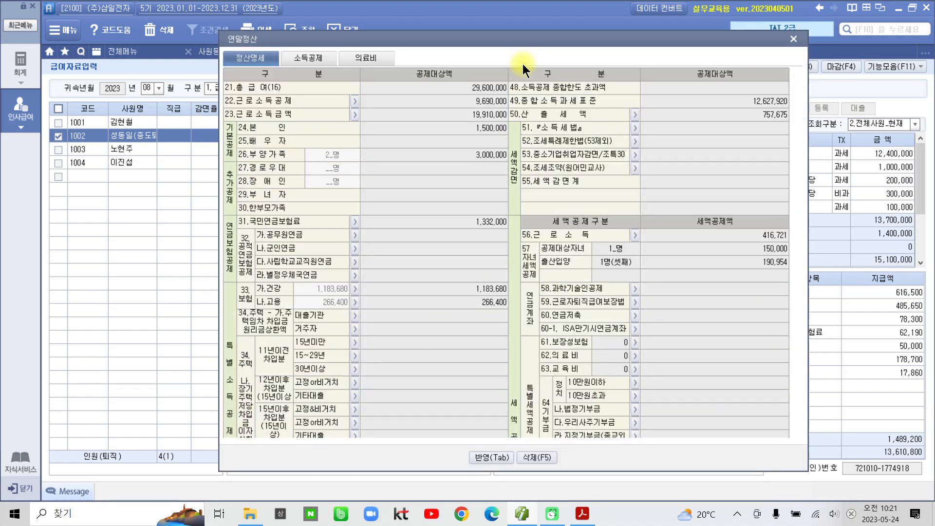
{"action": "left_click_drag", "start_coordinate": [500, 42], "coordinate": [527, 107]}
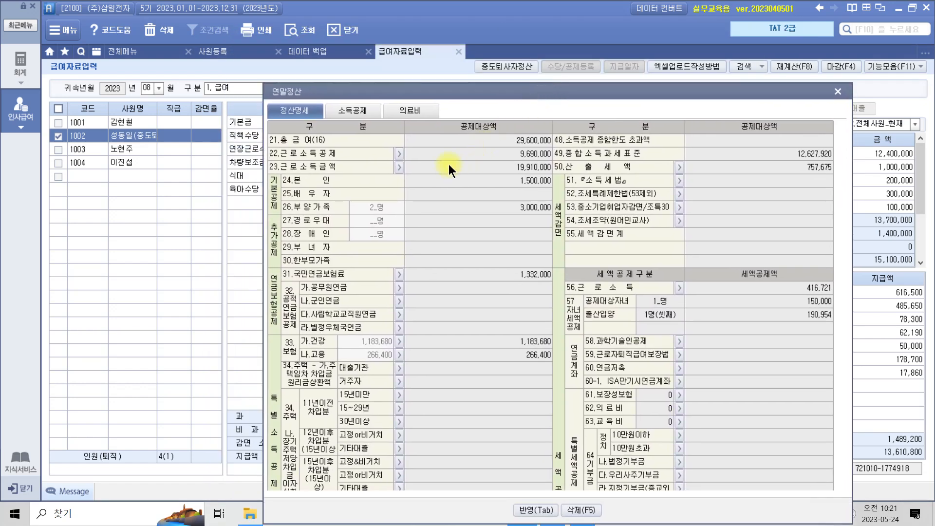
Step: Examine the settlement's income lines and personal deductions in 정산명세, from 21.총급여 through 29.부녀자
{"action": "left_click", "coordinate": [483, 142]}
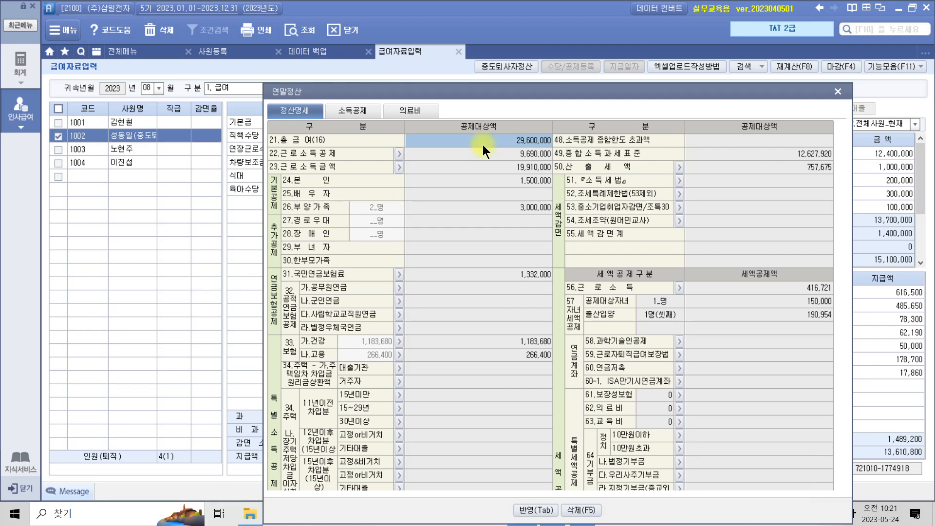
{"action": "left_click", "coordinate": [523, 155]}
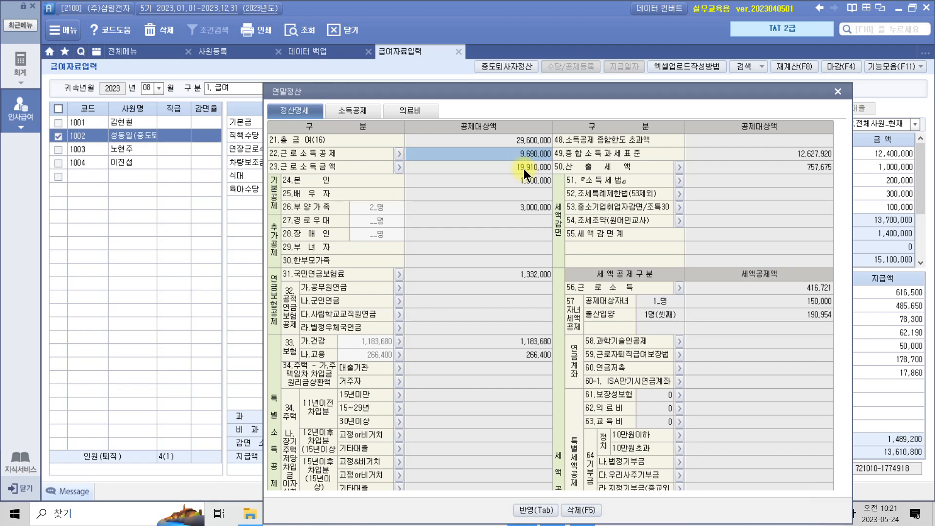
{"action": "left_click", "coordinate": [524, 169]}
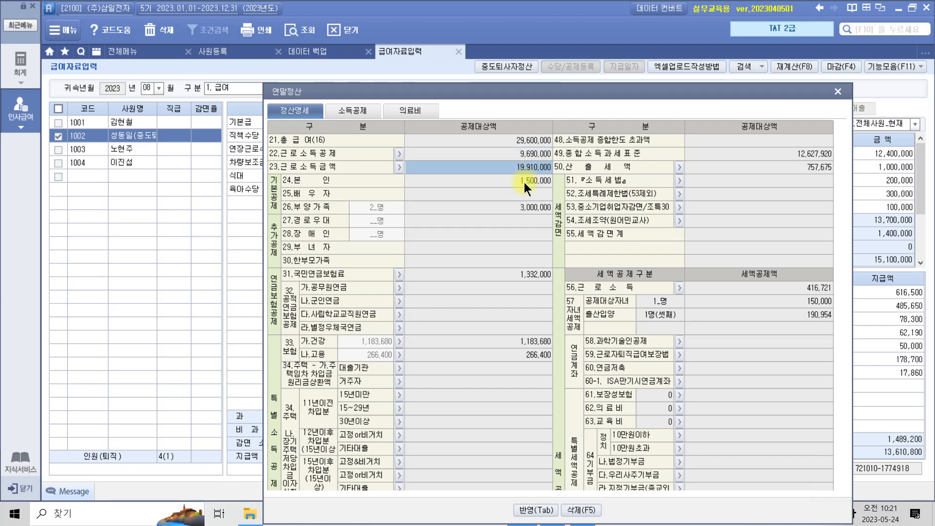
{"action": "left_click", "coordinate": [524, 182]}
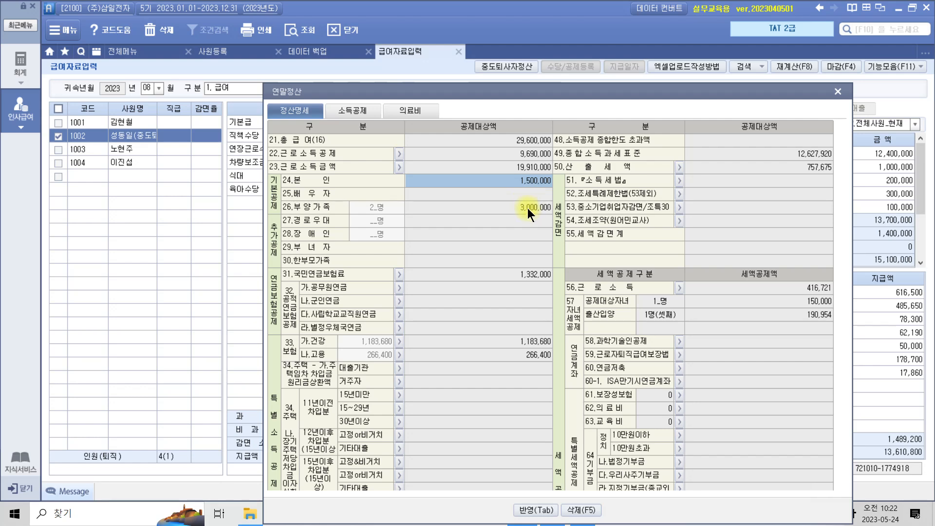
{"action": "left_click", "coordinate": [526, 209]}
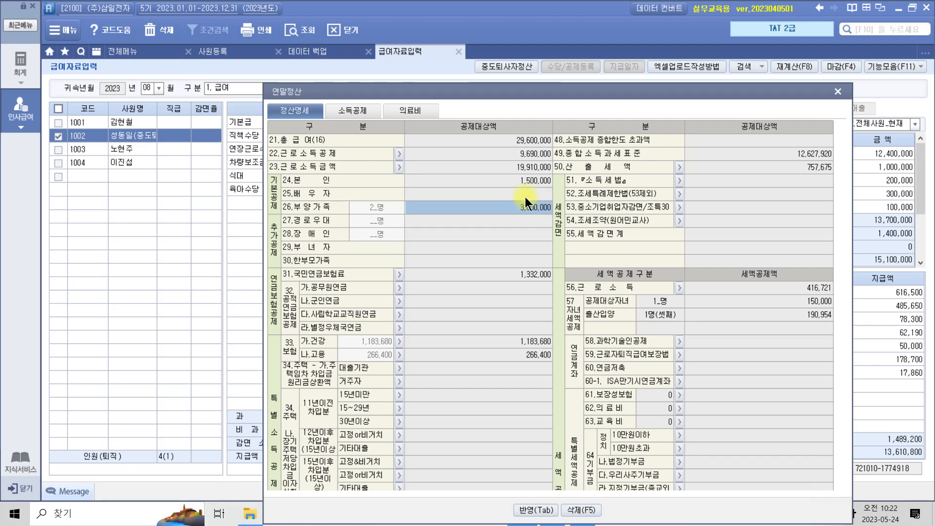
{"action": "left_click", "coordinate": [527, 246]}
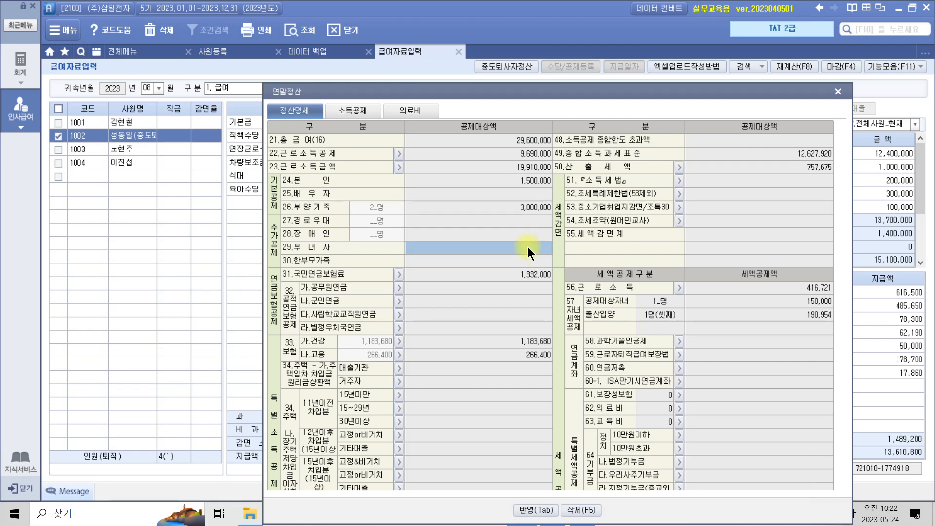
{"action": "left_click", "coordinate": [536, 185]}
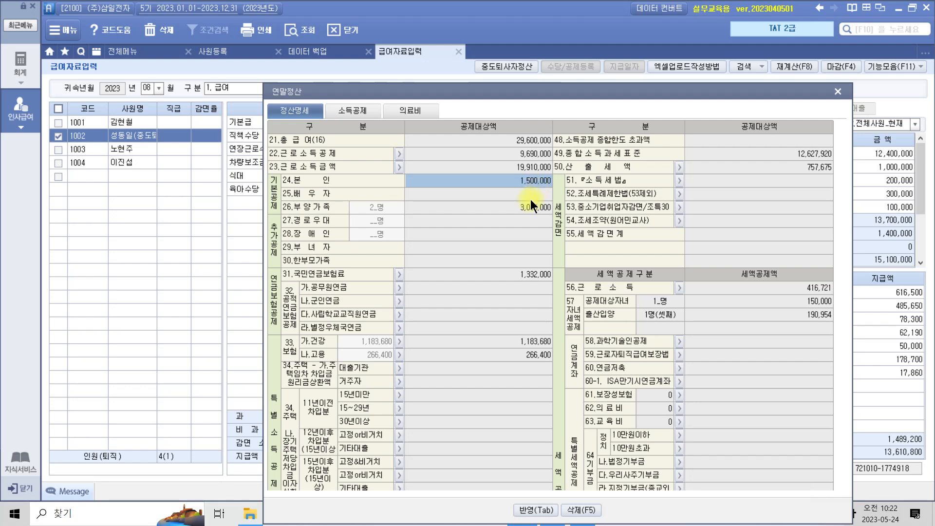
{"action": "left_click", "coordinate": [530, 196]}
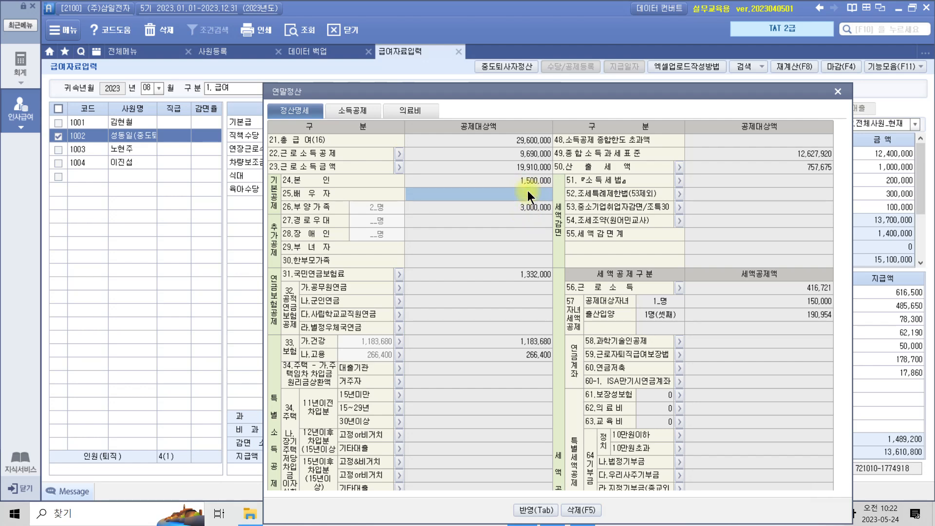
Step: Examine the 국민연금보험료, 건강 and 고용 insurance deductions, 37.차감소득금액 and the 차감징수세액 lines in 정산명세
{"action": "left_click", "coordinate": [531, 278]}
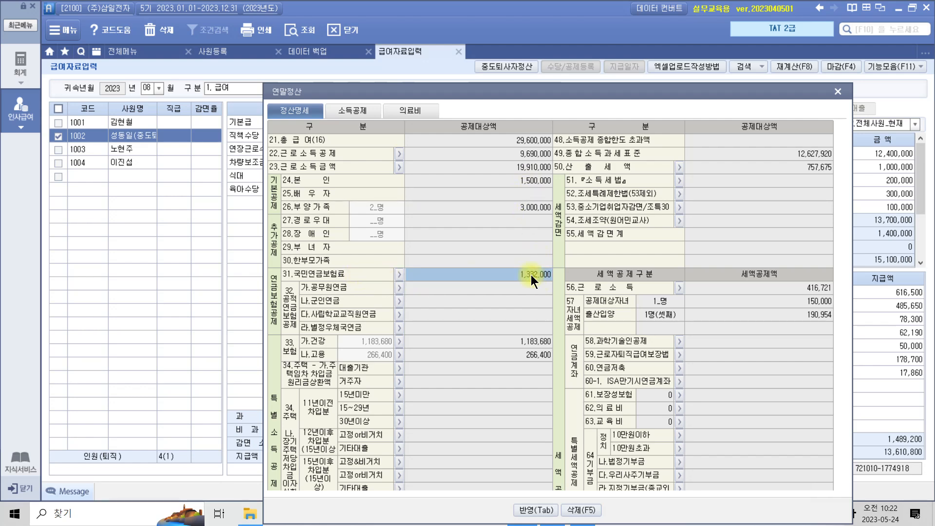
{"action": "left_click", "coordinate": [530, 342]}
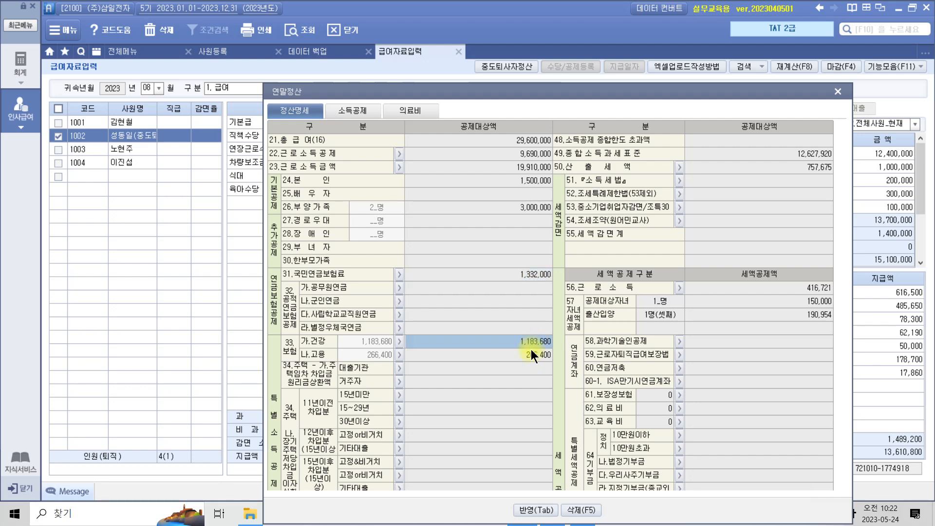
{"action": "scroll", "coordinate": [518, 368], "scroll_direction": "down", "scroll_amount": 3}
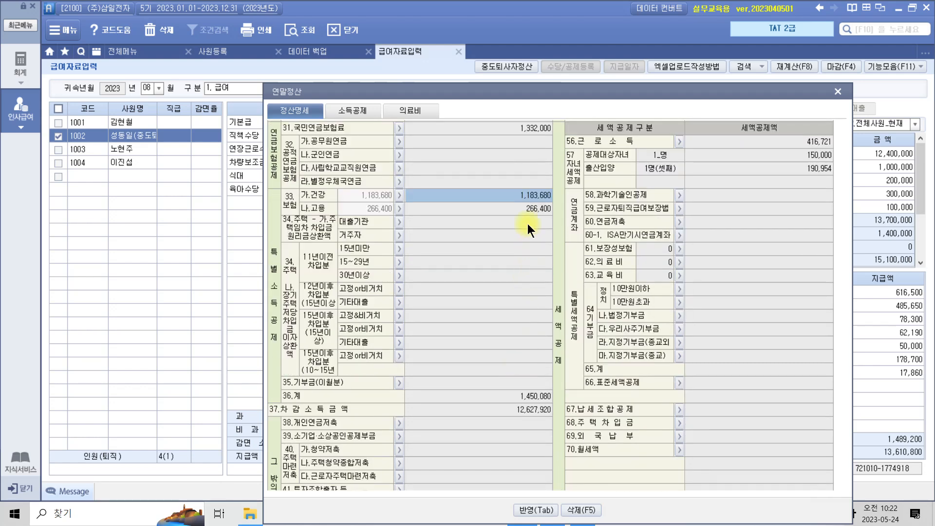
{"action": "left_click", "coordinate": [527, 209]}
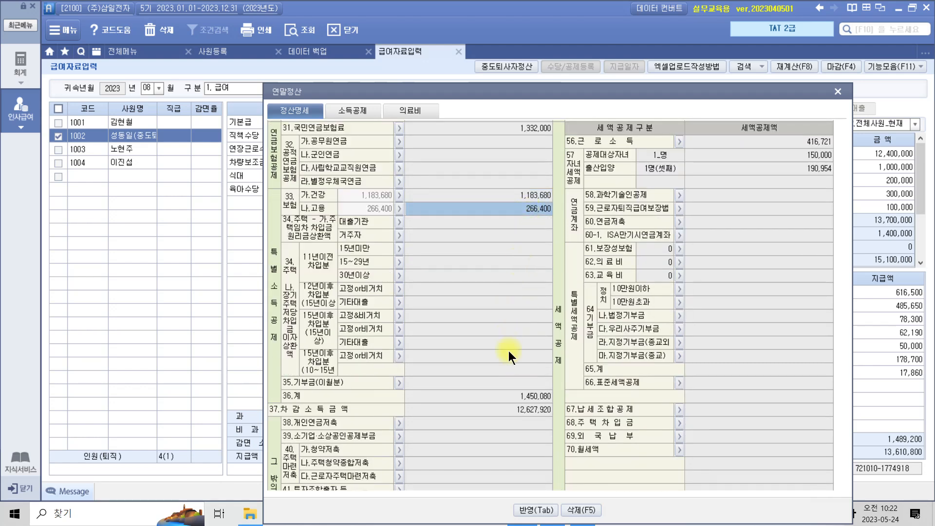
{"action": "left_click", "coordinate": [528, 413]}
{"action": "scroll", "coordinate": [528, 413], "scroll_direction": "down", "scroll_amount": 2}
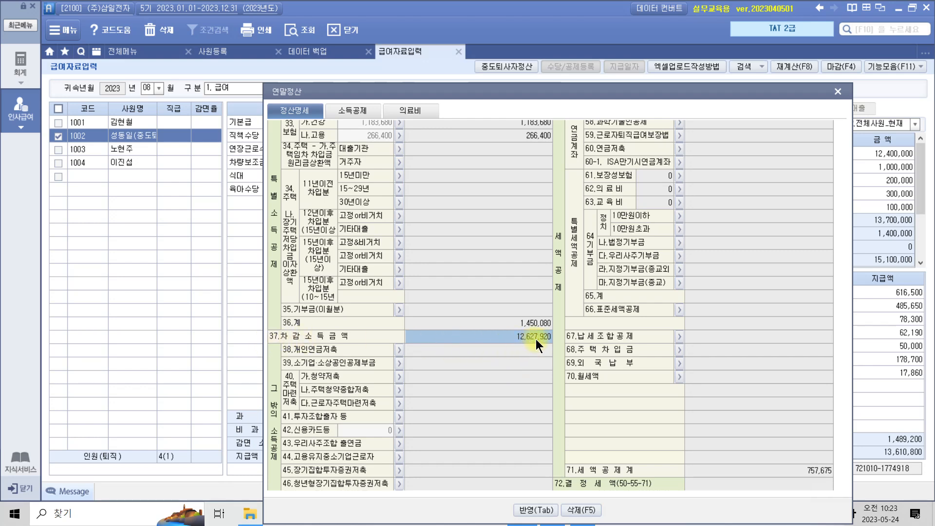
{"action": "scroll", "coordinate": [520, 423], "scroll_direction": "down", "scroll_amount": 3}
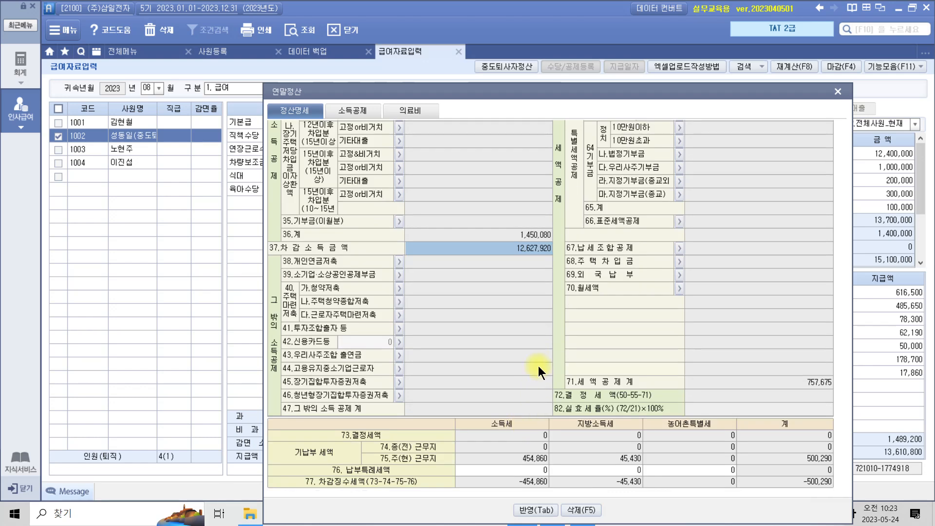
Step: Examine the tax calculation in 정산명세, from 49.종합소득과세표준 and 50.산출세액 through the 세액공제 lines to 72.결정세액
{"action": "scroll", "coordinate": [544, 366], "scroll_direction": "up", "scroll_amount": 5}
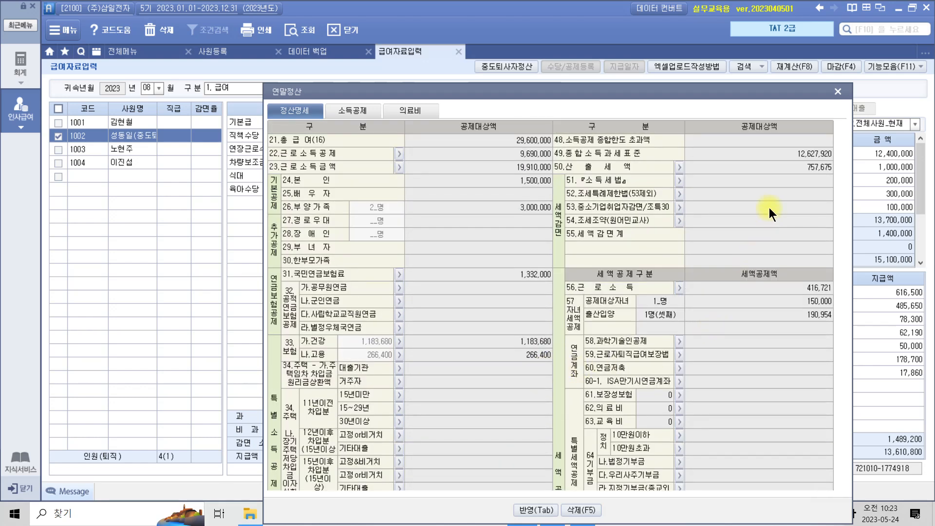
{"action": "left_click", "coordinate": [805, 154]}
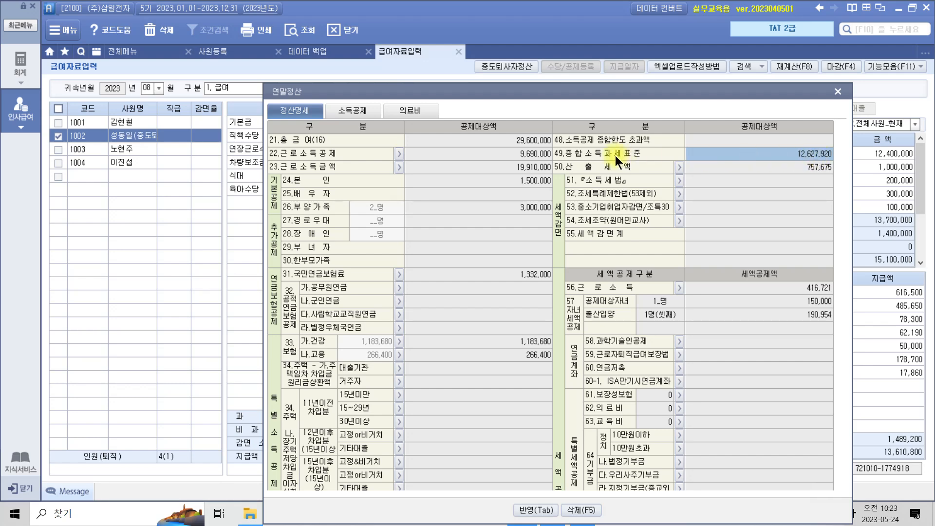
{"action": "left_click", "coordinate": [807, 168]}
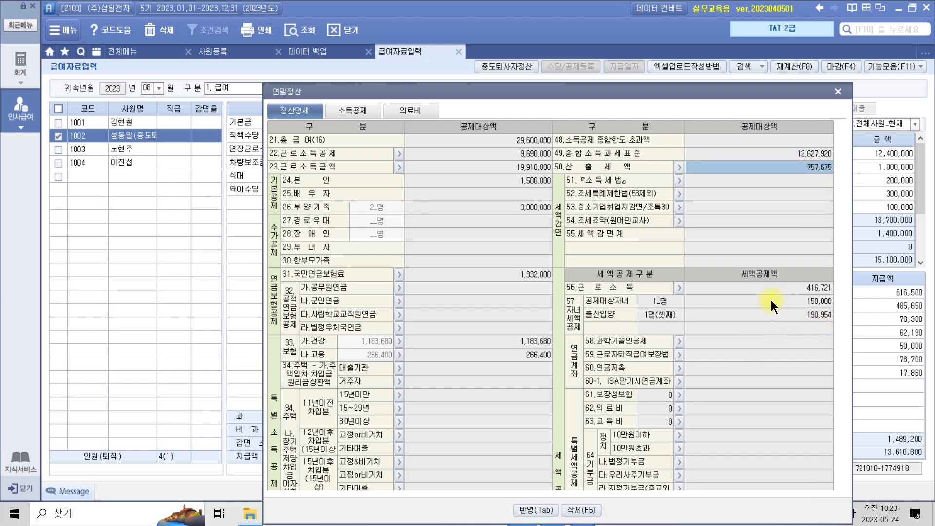
{"action": "left_click", "coordinate": [814, 287]}
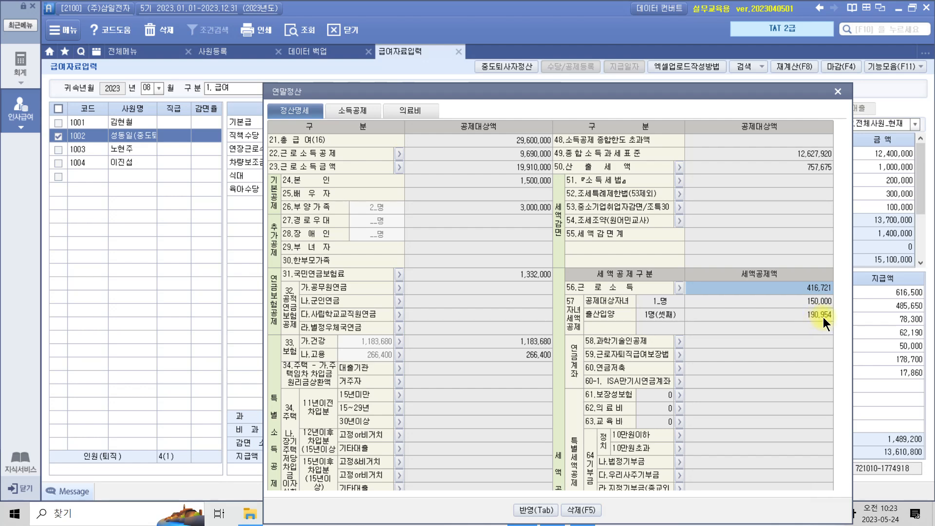
{"action": "left_click", "coordinate": [811, 334]}
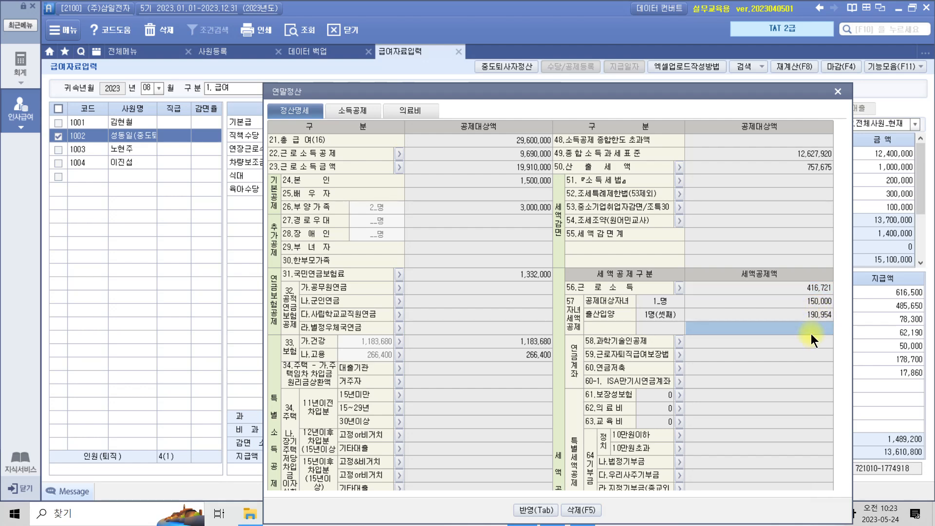
{"action": "scroll", "coordinate": [811, 334], "scroll_direction": "down", "scroll_amount": 10}
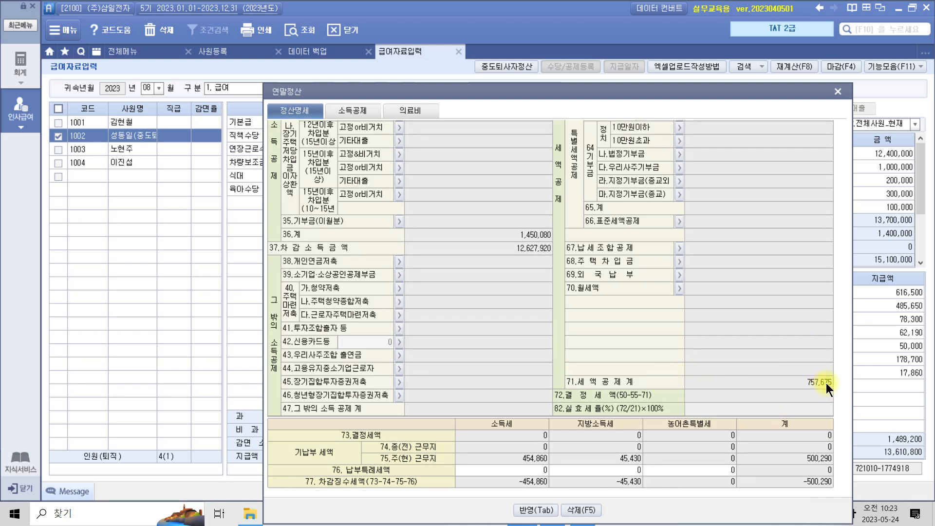
{"action": "left_click", "coordinate": [820, 397]}
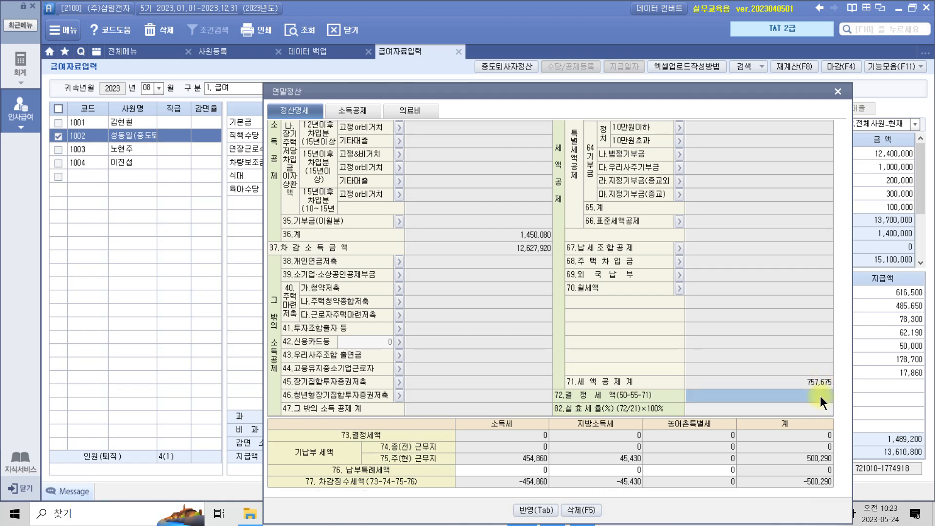
{"action": "scroll", "coordinate": [820, 396], "scroll_direction": "up", "scroll_amount": 10}
{"action": "left_click", "coordinate": [813, 169]}
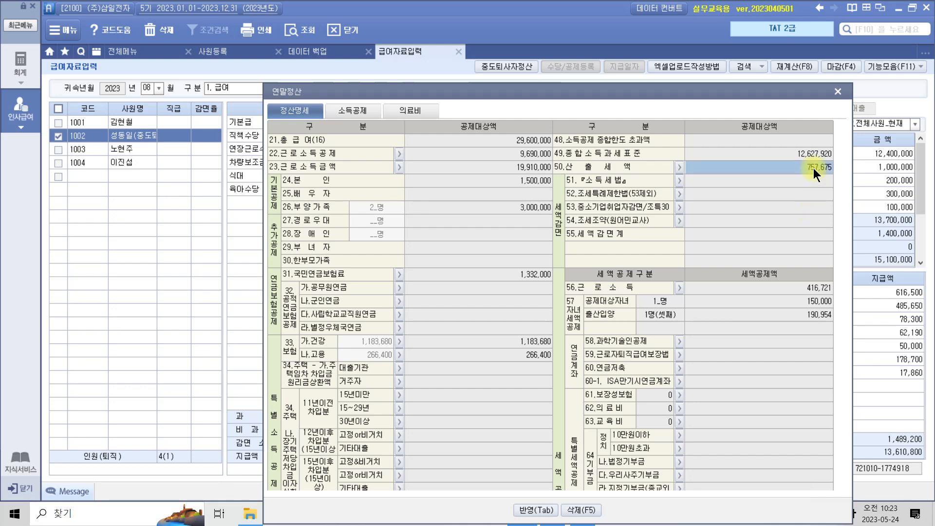
Step: Check 72.결정세액 and apply employee 1002's mid-year settlement to the August payroll
{"action": "scroll", "coordinate": [813, 382], "scroll_direction": "down", "scroll_amount": 10}
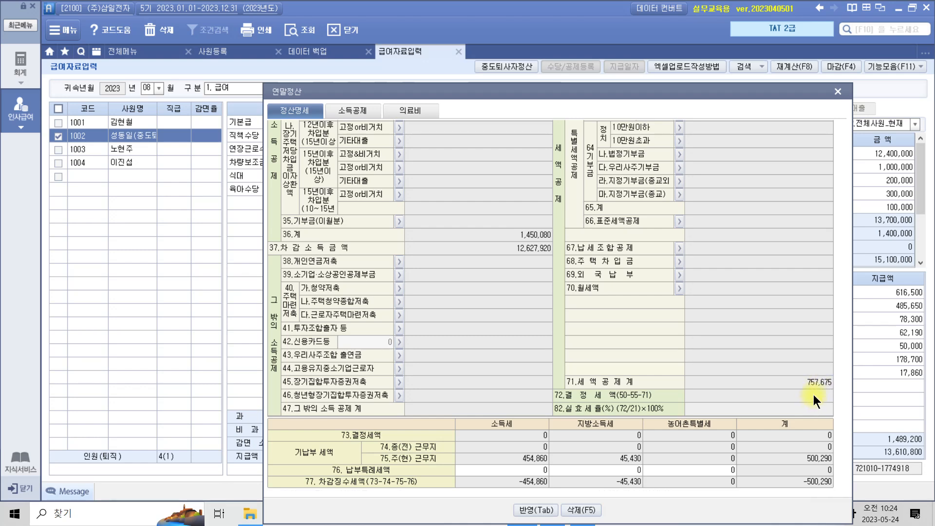
{"action": "left_click", "coordinate": [813, 394]}
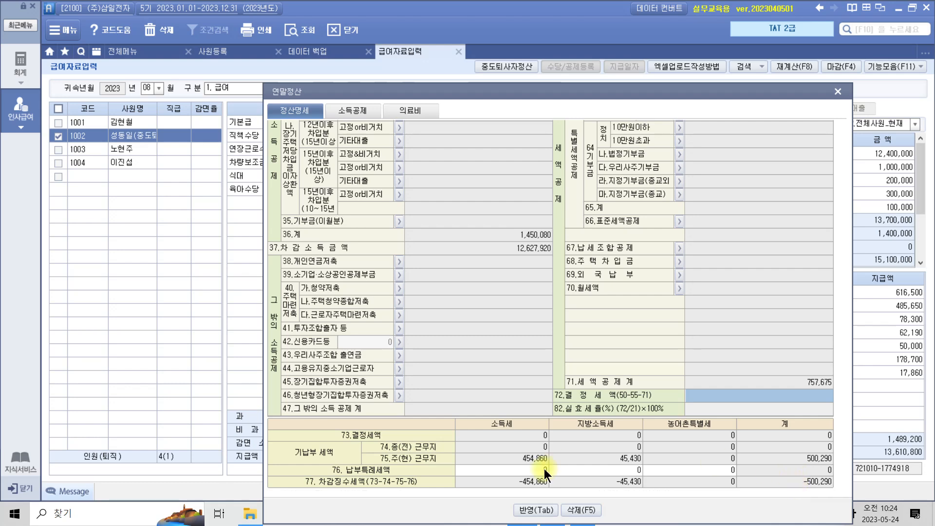
{"action": "left_click", "coordinate": [532, 510]}
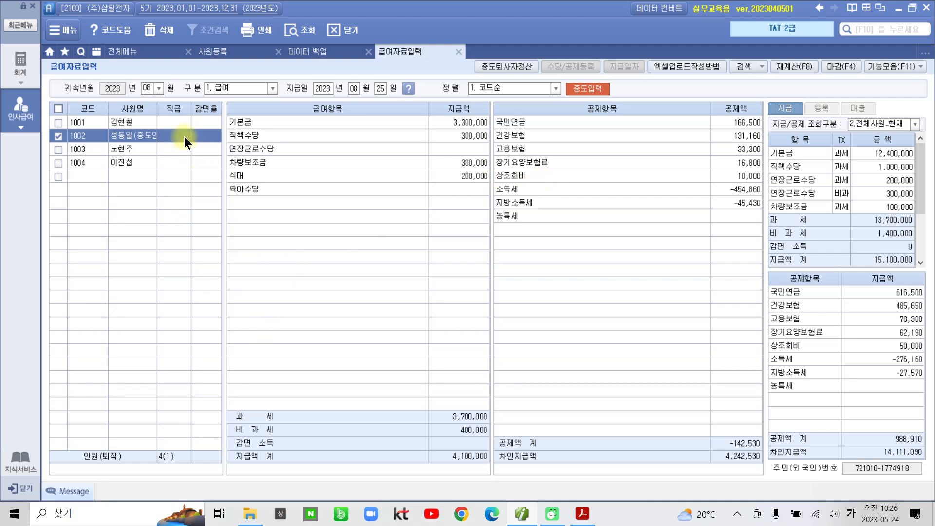
Step: Create the September 2023 급여 payroll by copying the previous month's data with recalculation for 전체사원
{"action": "left_click", "coordinate": [157, 90]}
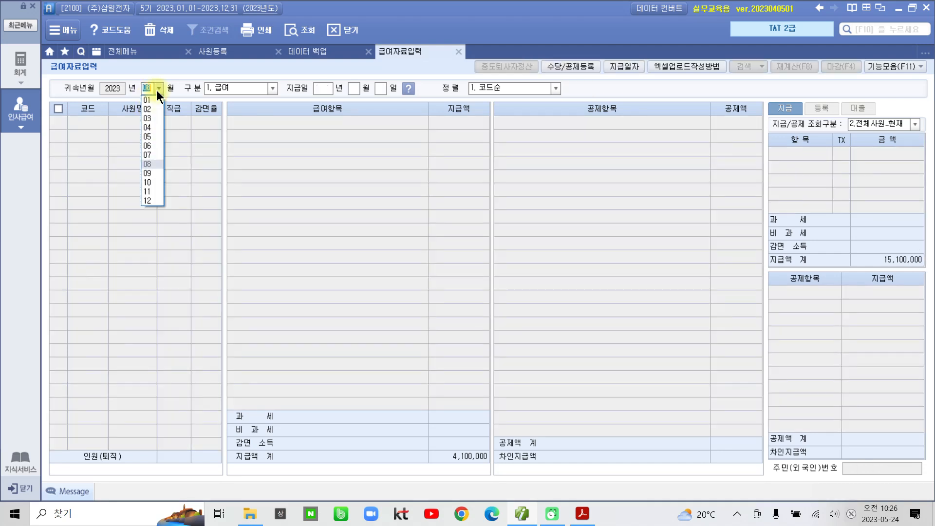
{"action": "left_click", "coordinate": [150, 173]}
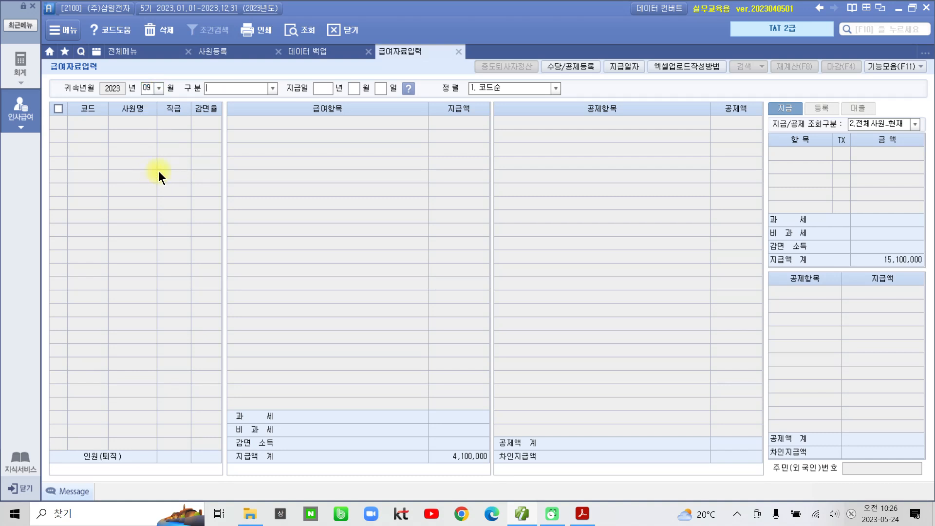
{"action": "left_click", "coordinate": [270, 87]}
{"action": "left_click", "coordinate": [248, 100]}
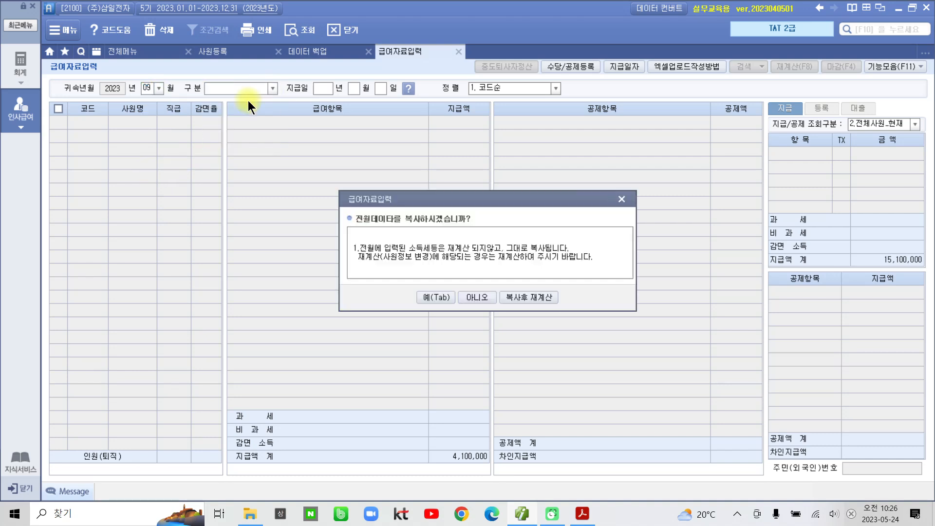
{"action": "left_click", "coordinate": [527, 298]}
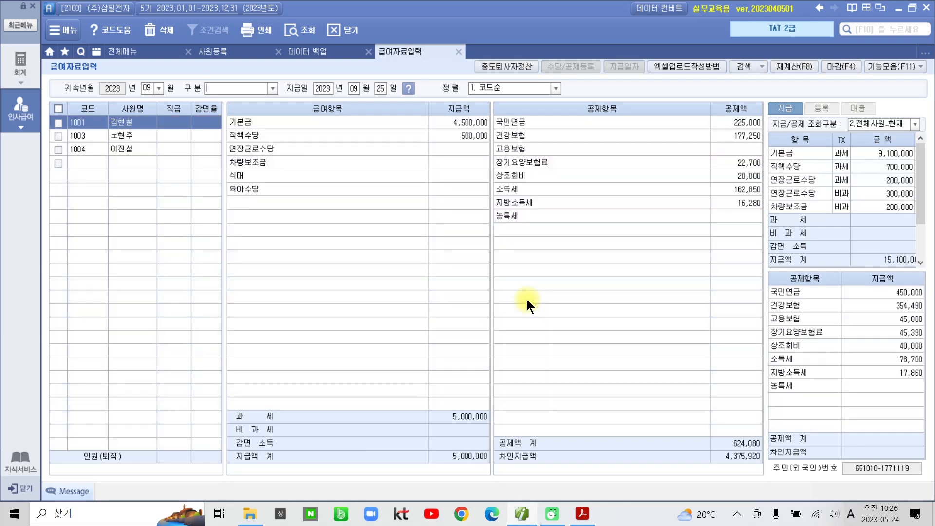
{"action": "left_click", "coordinate": [461, 356]}
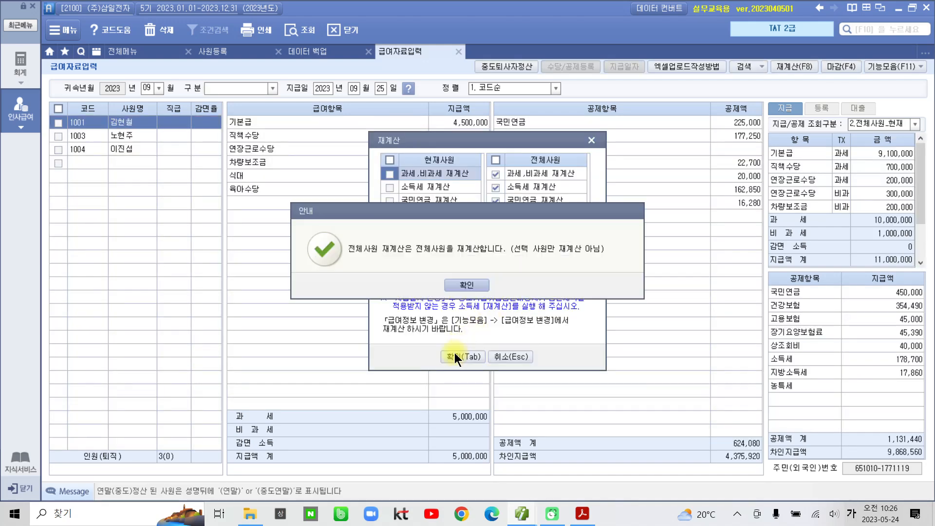
{"action": "left_click", "coordinate": [465, 285]}
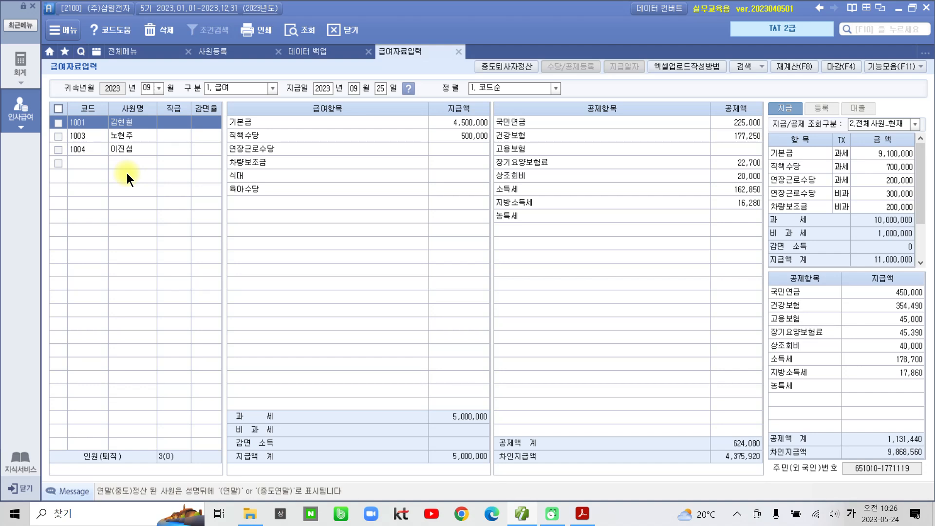
Step: Create the October 2023 급여 payroll by copying the previous month's data with all recalculation items for 전체사원
{"action": "left_click", "coordinate": [161, 89]}
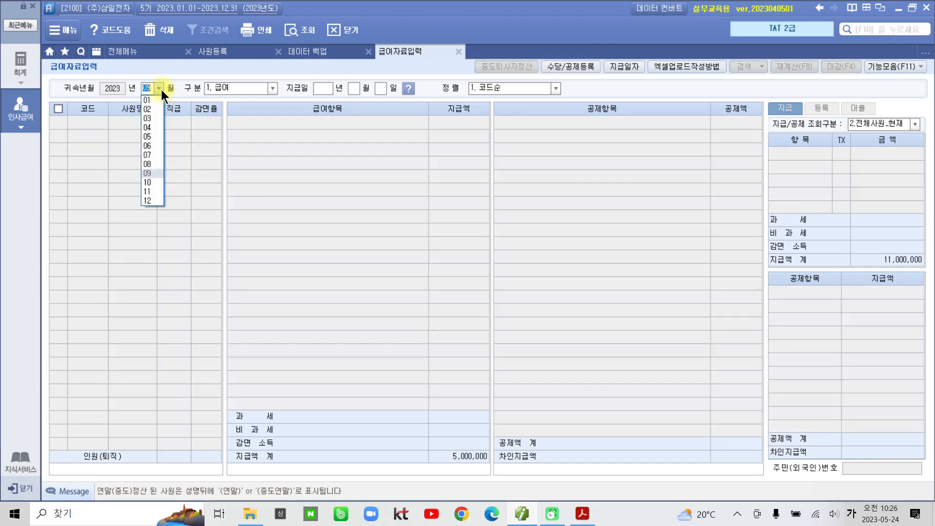
{"action": "left_click", "coordinate": [159, 184]}
{"action": "left_click", "coordinate": [273, 88]}
{"action": "left_click", "coordinate": [264, 103]}
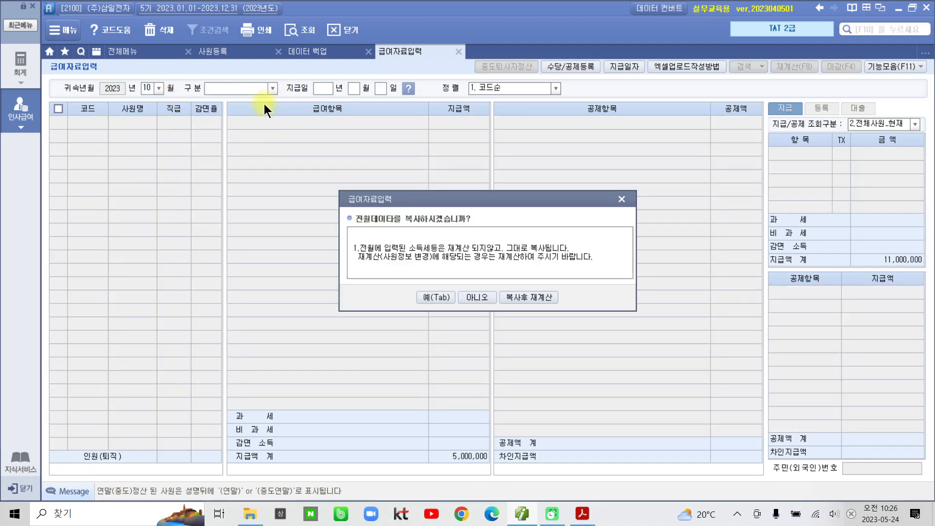
{"action": "left_click", "coordinate": [519, 296]}
{"action": "left_click", "coordinate": [519, 297]}
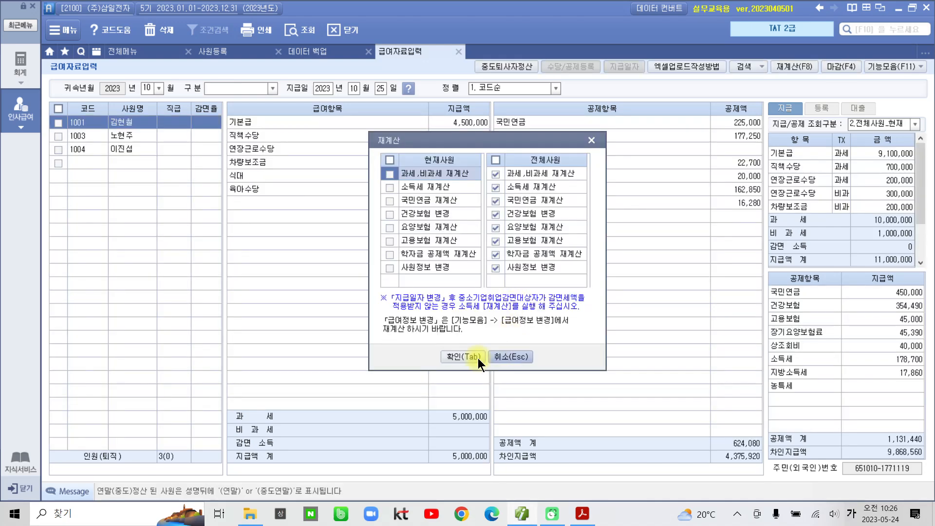
{"action": "left_click", "coordinate": [469, 357]}
{"action": "key", "text": "Return"}
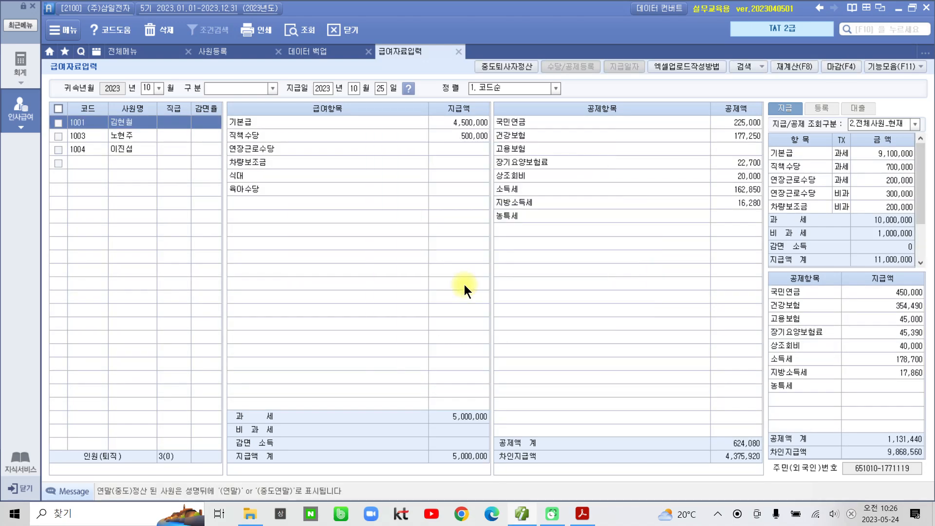
Step: Create the November 2023 급여 payroll from the previous month's data, recalculating all items for 전체사원
{"action": "left_click", "coordinate": [159, 88]}
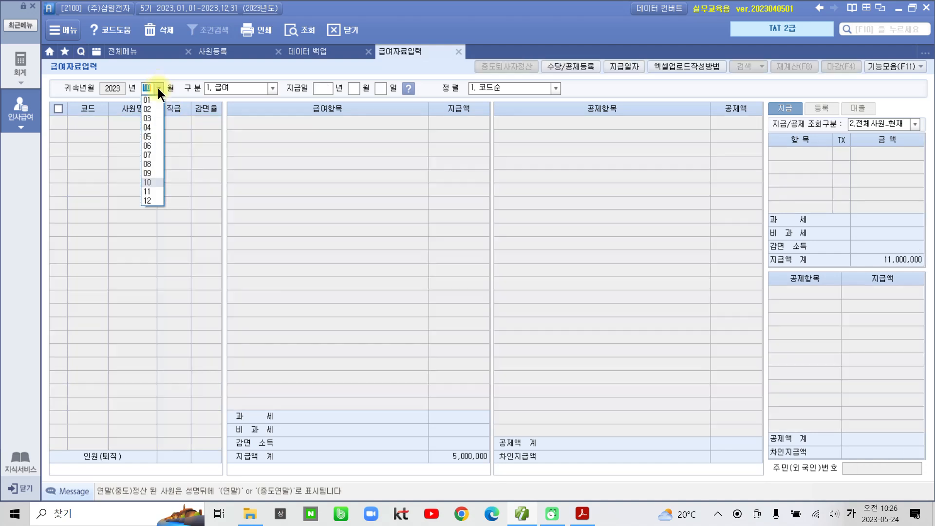
{"action": "left_click", "coordinate": [153, 193]}
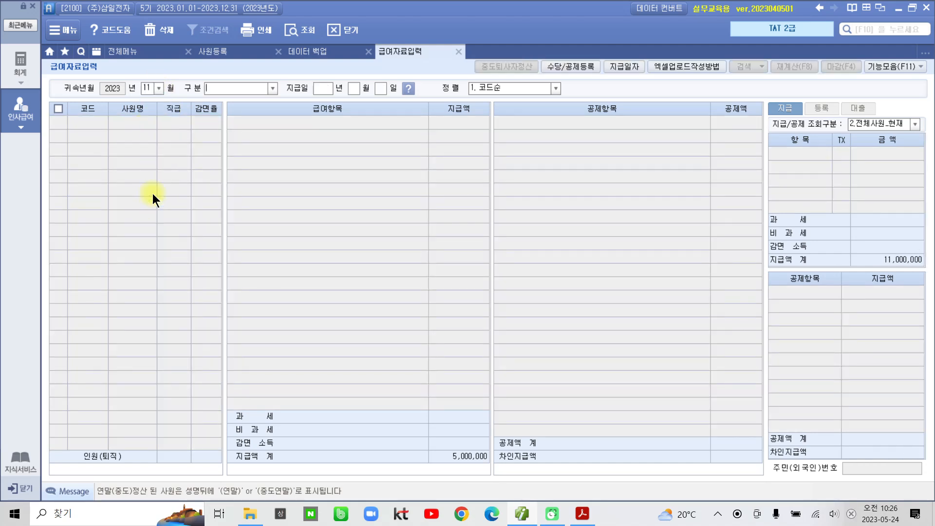
{"action": "left_click", "coordinate": [273, 89]}
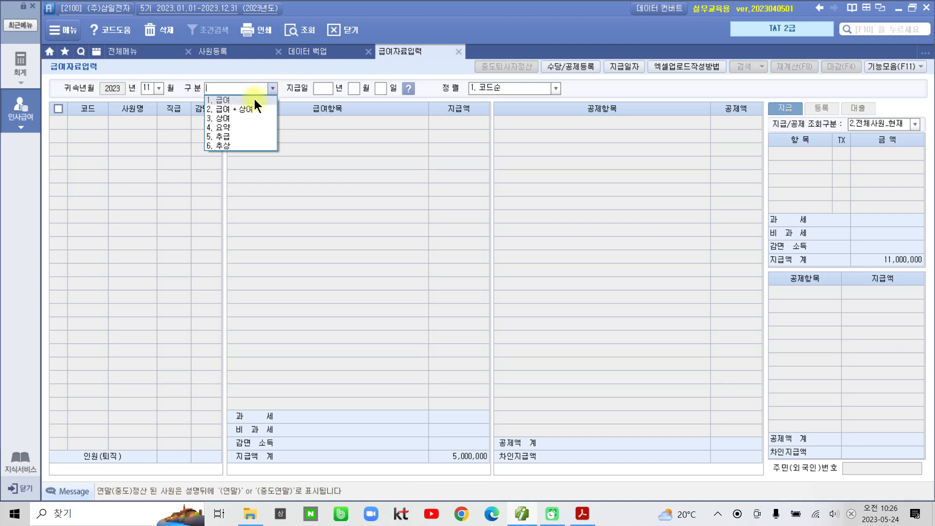
{"action": "left_click", "coordinate": [254, 100]}
{"action": "left_click", "coordinate": [525, 298]}
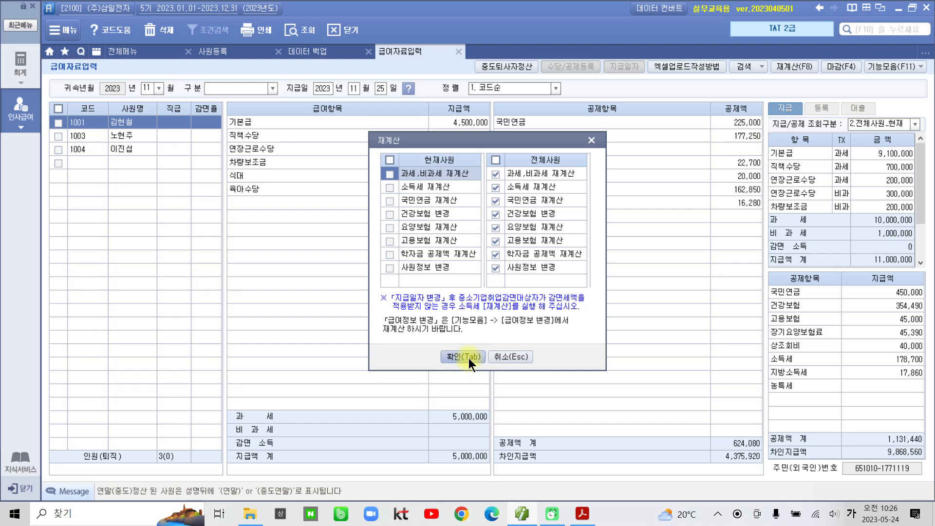
{"action": "left_click", "coordinate": [468, 358]}
{"action": "left_click", "coordinate": [465, 285]}
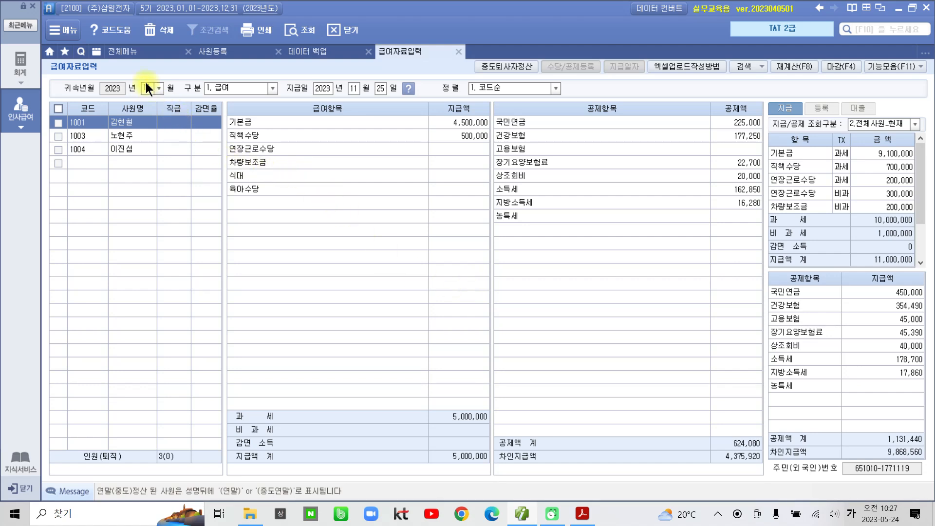
Step: Create the December 2023 급여 + 상여 payroll by copying the previous month's data with recalculation for 전체사원
{"action": "left_click", "coordinate": [158, 88]}
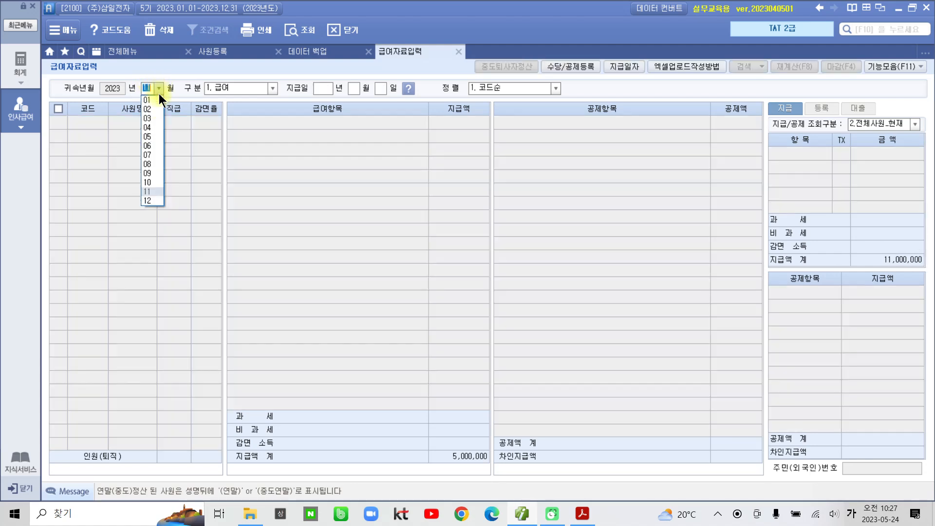
{"action": "left_click", "coordinate": [143, 198]}
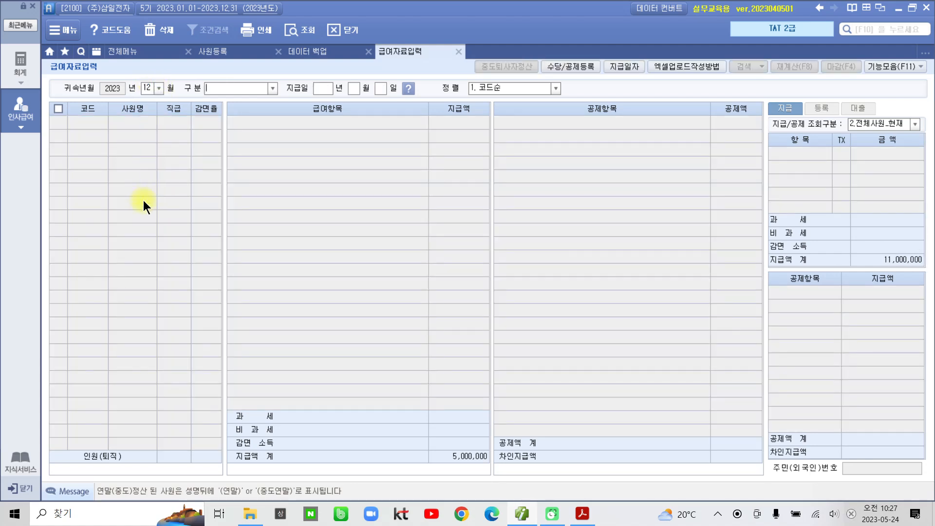
{"action": "left_click", "coordinate": [273, 88]}
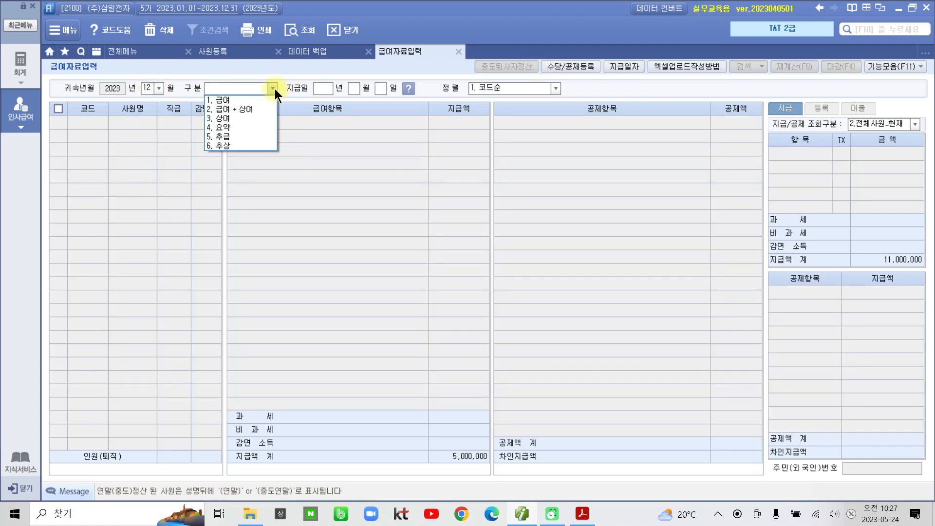
{"action": "left_click", "coordinate": [250, 109]}
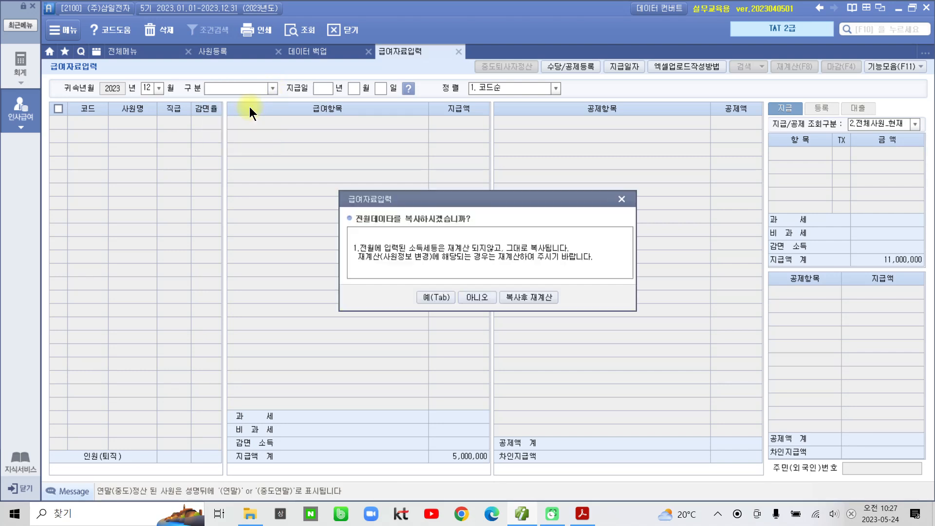
{"action": "left_click", "coordinate": [538, 297]}
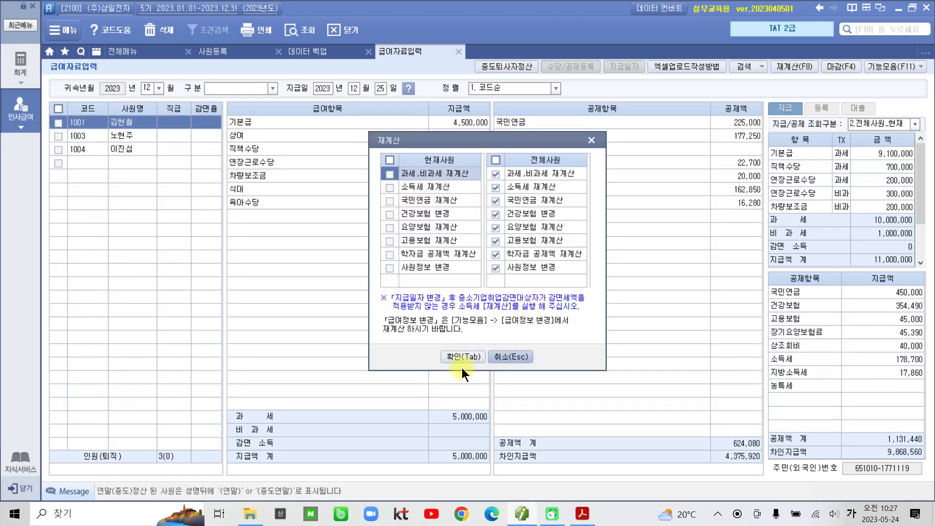
{"action": "left_click", "coordinate": [450, 357]}
{"action": "left_click", "coordinate": [461, 286]}
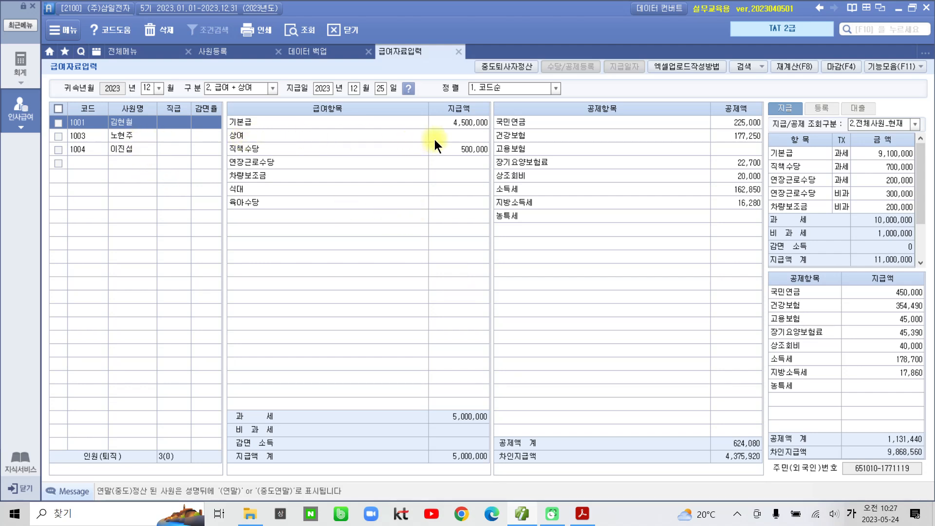
Step: Enter a 상여 of 4,500,000 for employee 1001 in the December payroll
{"action": "left_click", "coordinate": [460, 136]}
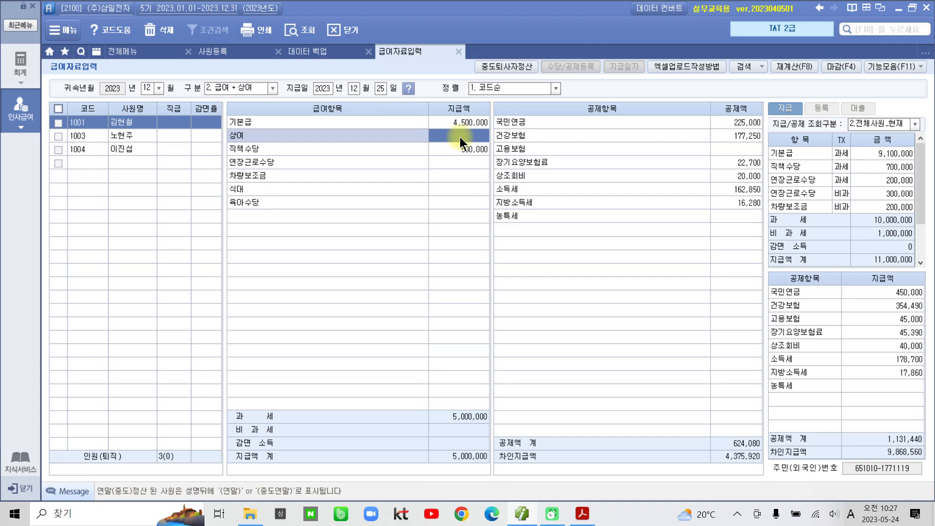
{"action": "type", "text": "4,500,000"}
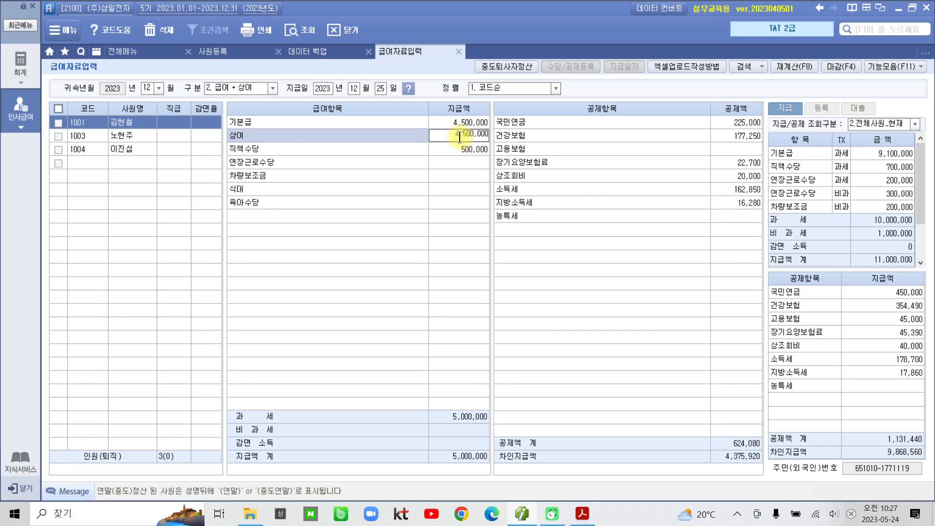
{"action": "key", "text": "Return"}
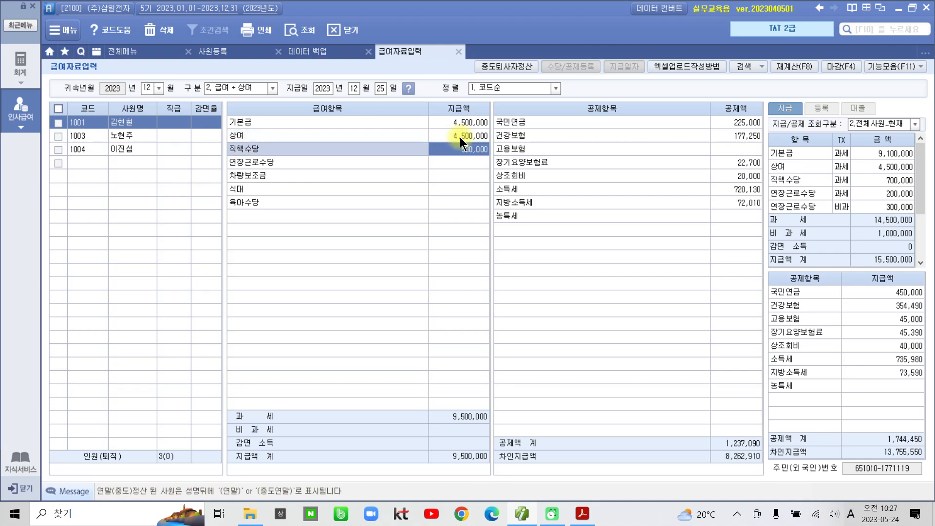
Step: Enter a 상여 of 2,700,000 for employee 1003 in the December payroll
{"action": "left_click", "coordinate": [130, 136]}
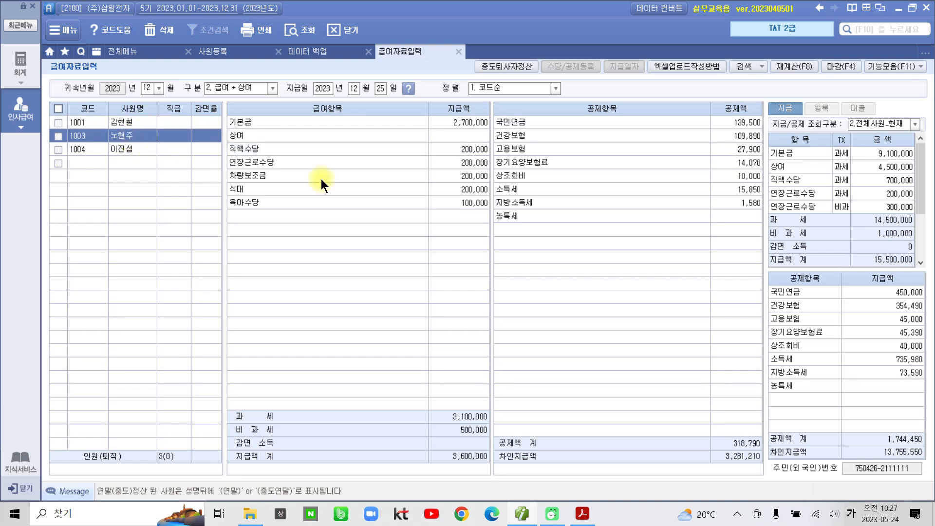
{"action": "left_click", "coordinate": [468, 136]}
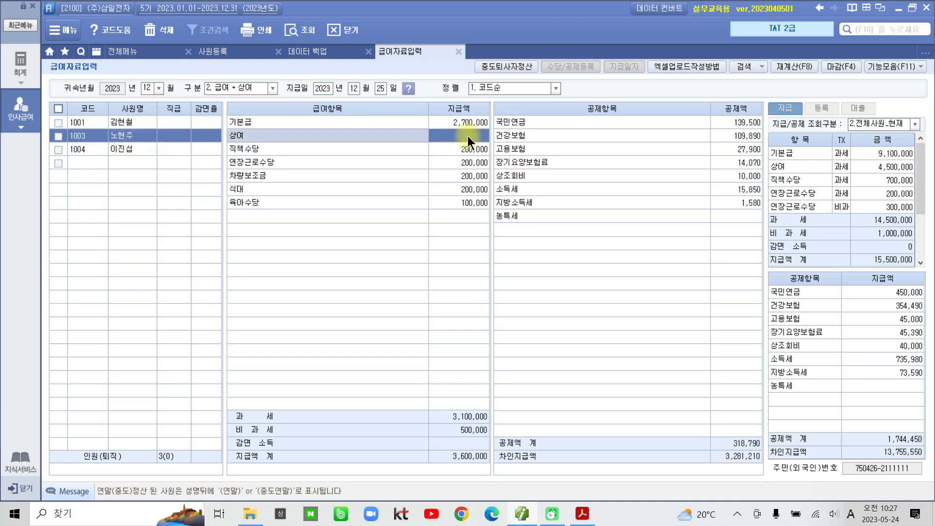
{"action": "type", "text": "2,700,000"}
{"action": "key", "text": "Return"}
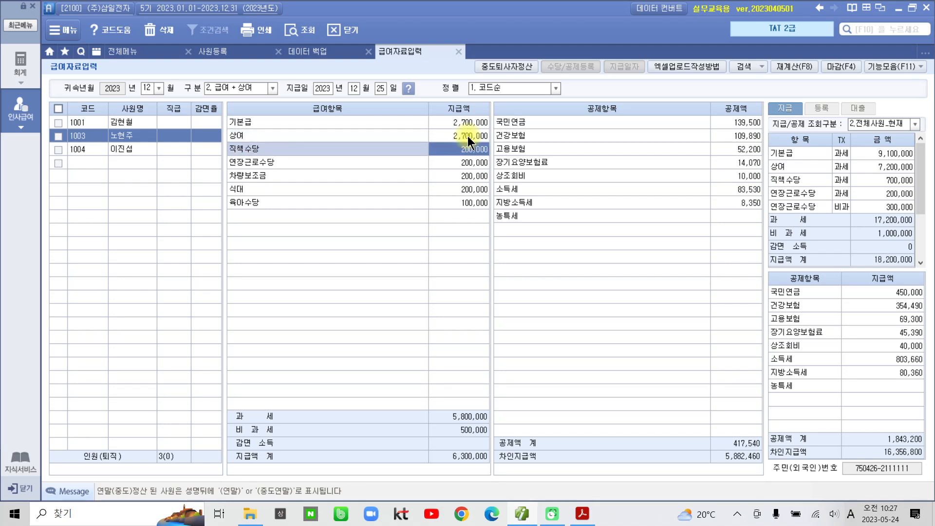
Step: Enter a 상여 of 1,900,000 for employee 1004 in the December payroll
{"action": "left_click", "coordinate": [113, 147]}
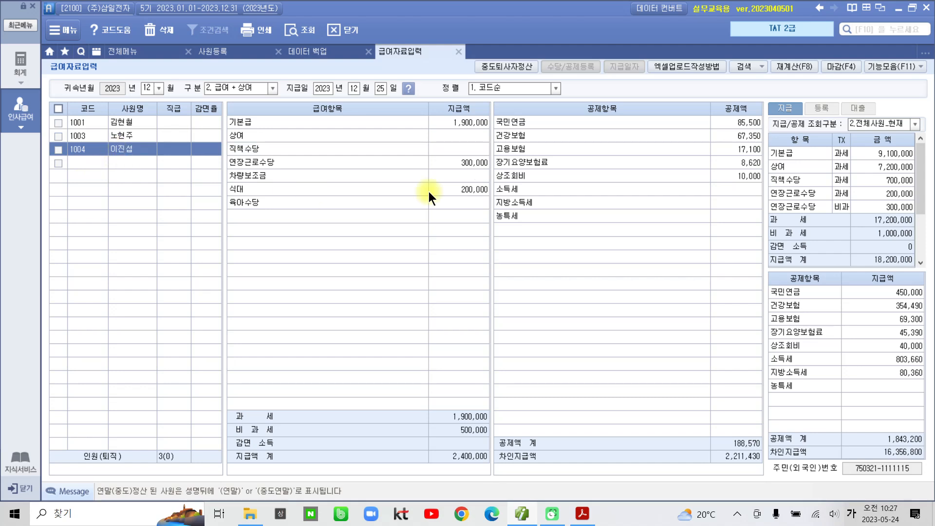
{"action": "left_click", "coordinate": [446, 136]}
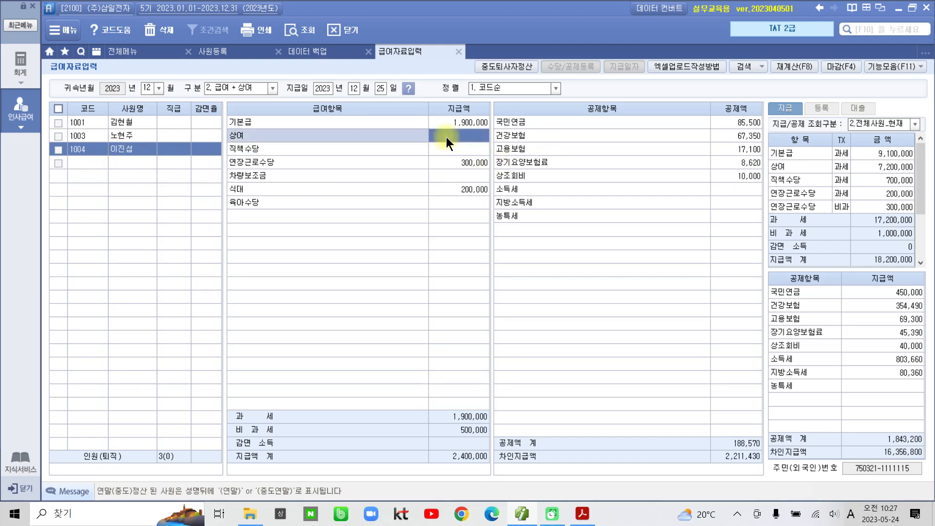
{"action": "type", "text": "1,900,00"}
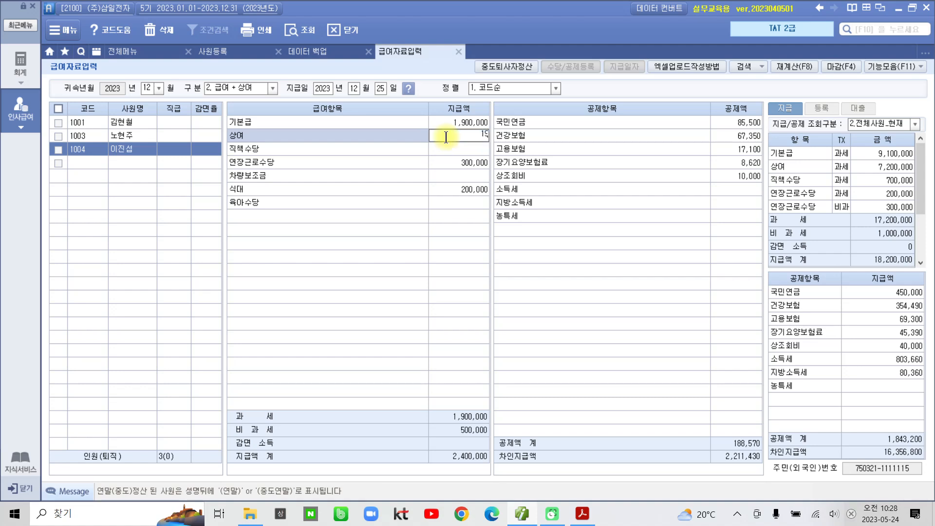
{"action": "type", "text": "0"}
{"action": "key", "text": "Return"}
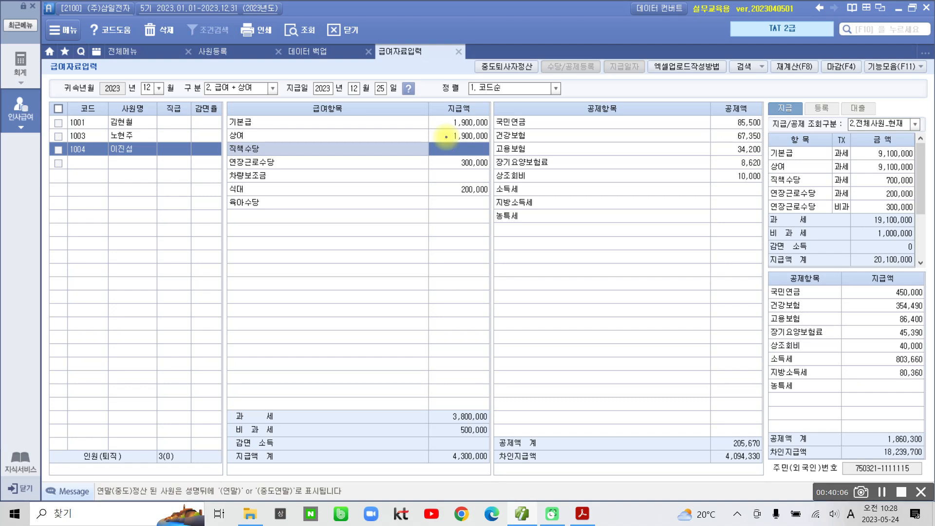
{"action": "mouse_move", "coordinate": [576, 94]}
{"action": "left_mouse_down"}
{"action": "mouse_move", "coordinate": [589, 30]}
{"action": "mouse_move", "coordinate": [579, 246]}
{"action": "left_mouse_up"}
{"action": "left_click_drag", "start_coordinate": [573, 91], "coordinate": [585, 72]}
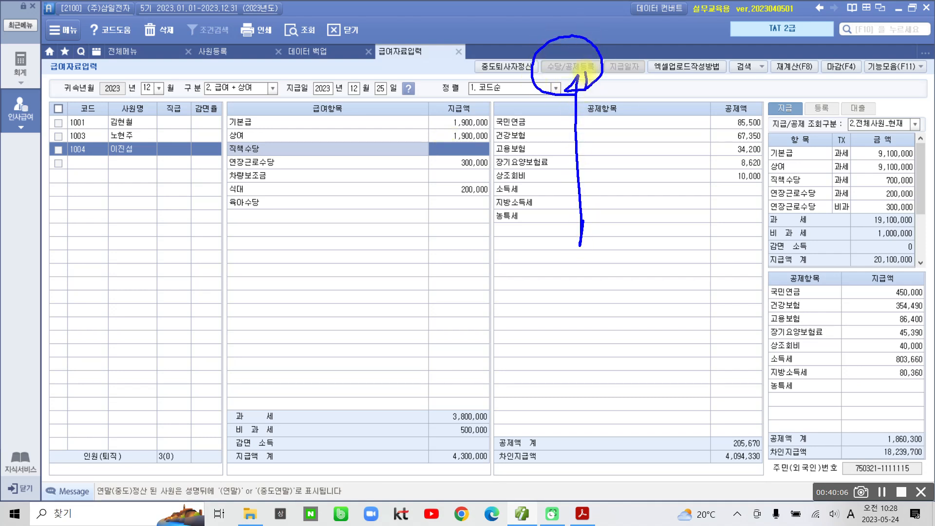
{"action": "mouse_move", "coordinate": [562, 292]}
{"action": "left_mouse_down"}
{"action": "mouse_move", "coordinate": [593, 309]}
{"action": "mouse_move", "coordinate": [576, 267]}
{"action": "mouse_move", "coordinate": [547, 308]}
{"action": "mouse_move", "coordinate": [565, 291]}
{"action": "left_mouse_up"}
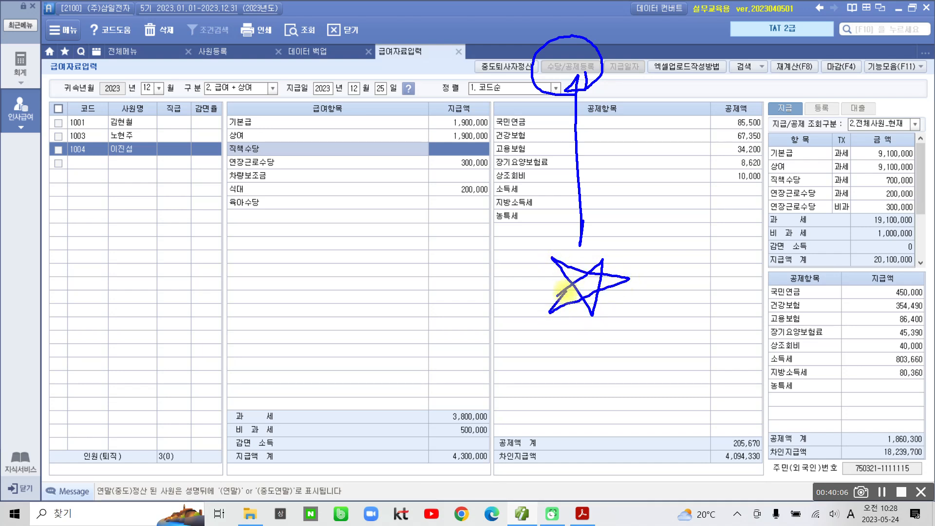
{"action": "key", "text": "Escape"}
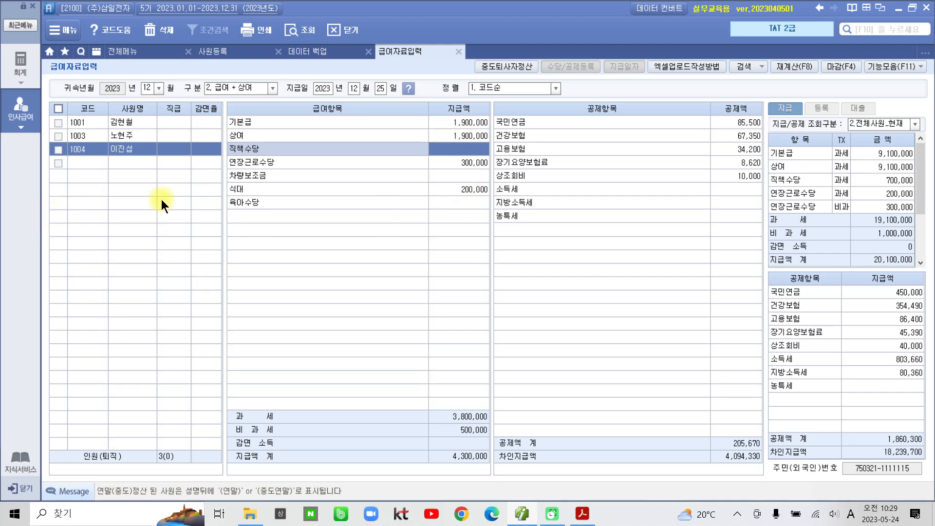
Step: Check the December pay items, 공제액 계 and 차인지급액 of employees 1001, 1003 and 1004
{"action": "left_click", "coordinate": [133, 122]}
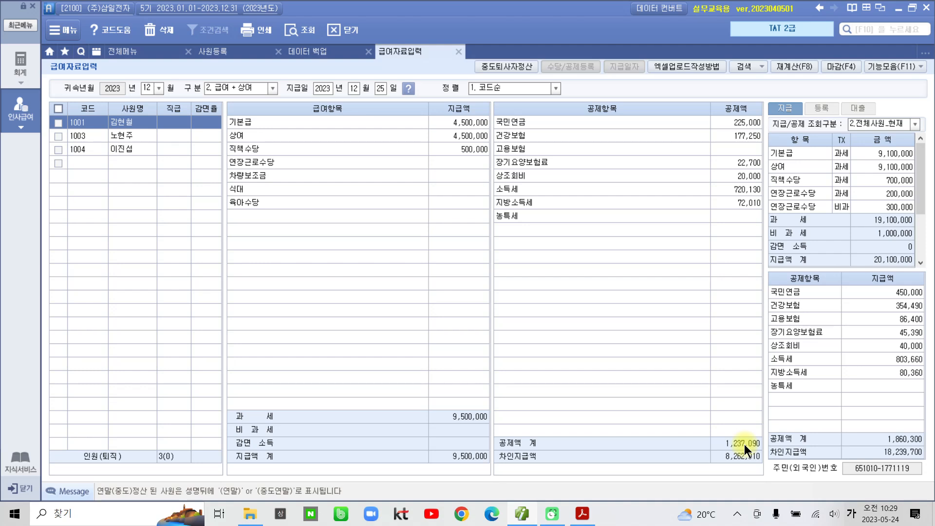
{"action": "left_click", "coordinate": [117, 139]}
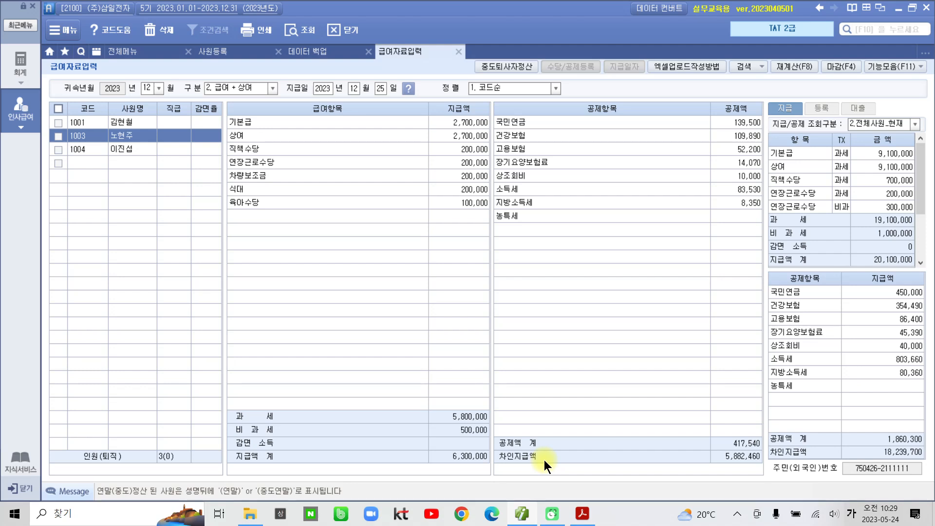
{"action": "left_click", "coordinate": [132, 151]}
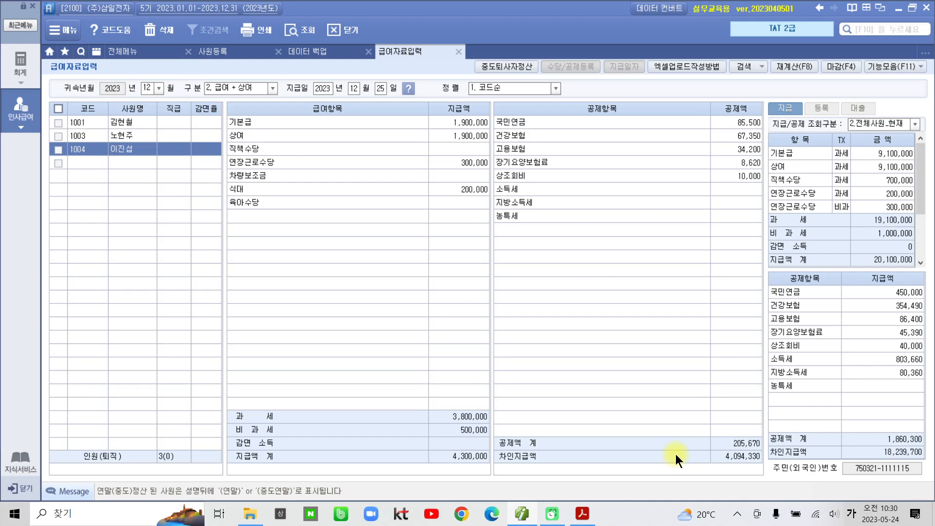
Step: Switch to the textbook PDF in Acrobat Reader and highlight the section 03 heading 원천징수이행상황신고서
{"action": "left_click", "coordinate": [584, 515]}
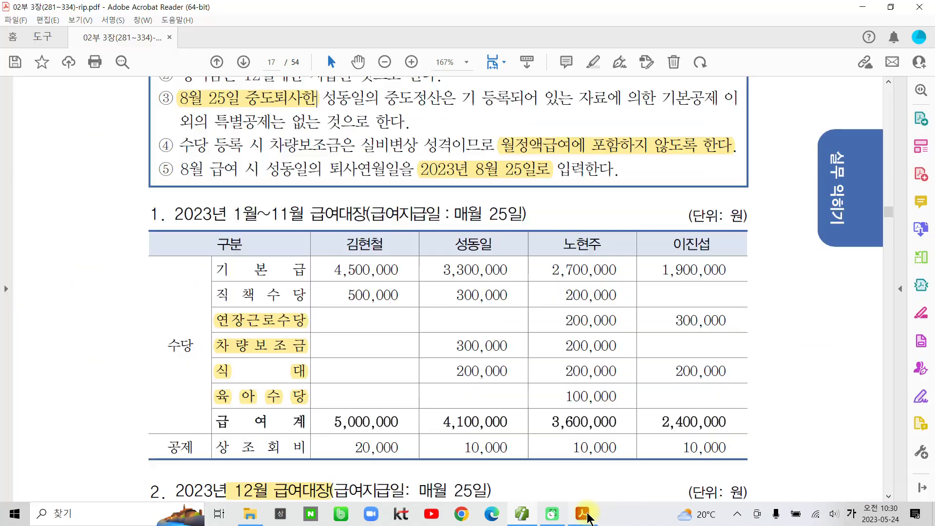
{"action": "scroll", "coordinate": [414, 380], "scroll_direction": "down", "scroll_amount": 15}
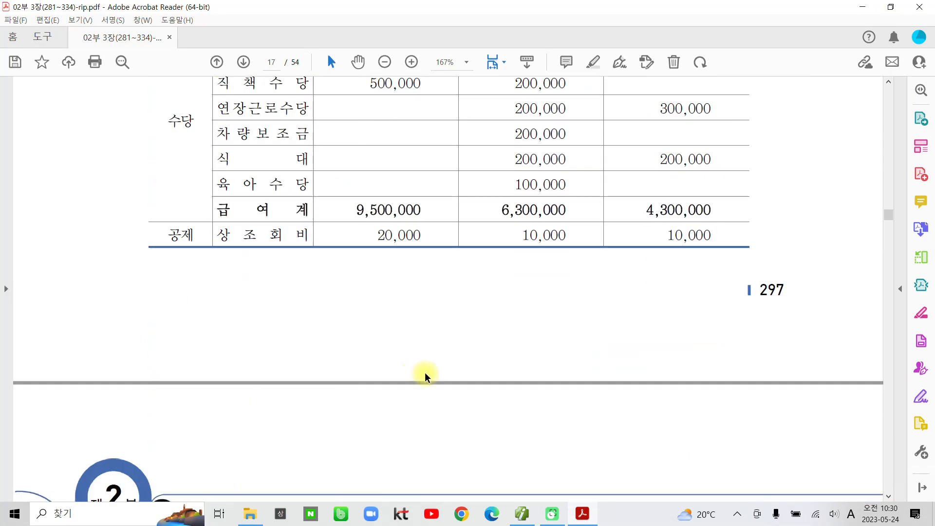
{"action": "scroll", "coordinate": [449, 406], "scroll_direction": "down", "scroll_amount": 15}
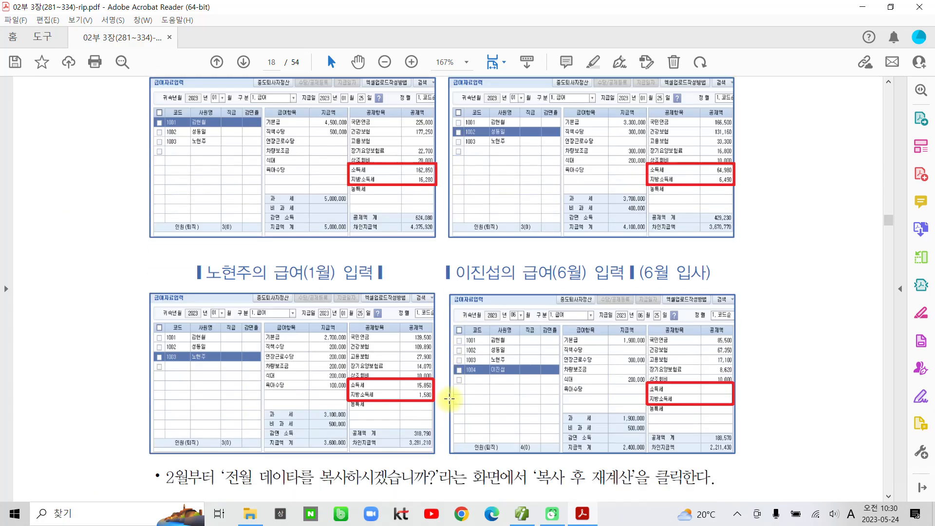
{"action": "scroll", "coordinate": [449, 402], "scroll_direction": "down", "scroll_amount": 15}
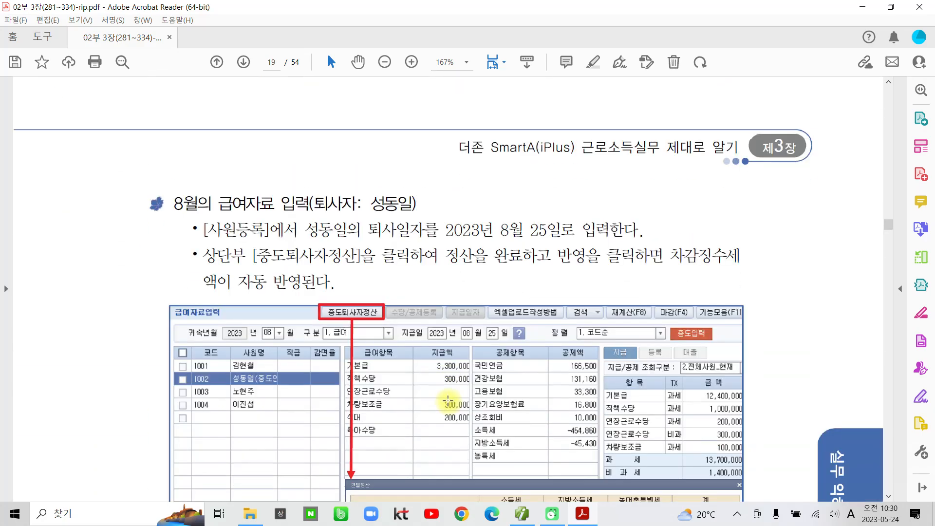
{"action": "scroll", "coordinate": [447, 400], "scroll_direction": "down", "scroll_amount": 15}
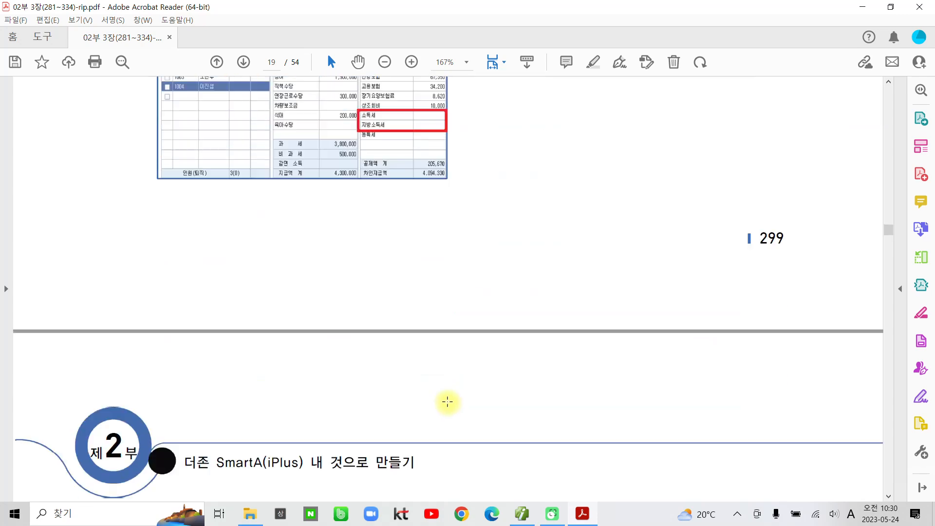
{"action": "scroll", "coordinate": [449, 402], "scroll_direction": "down", "scroll_amount": 4}
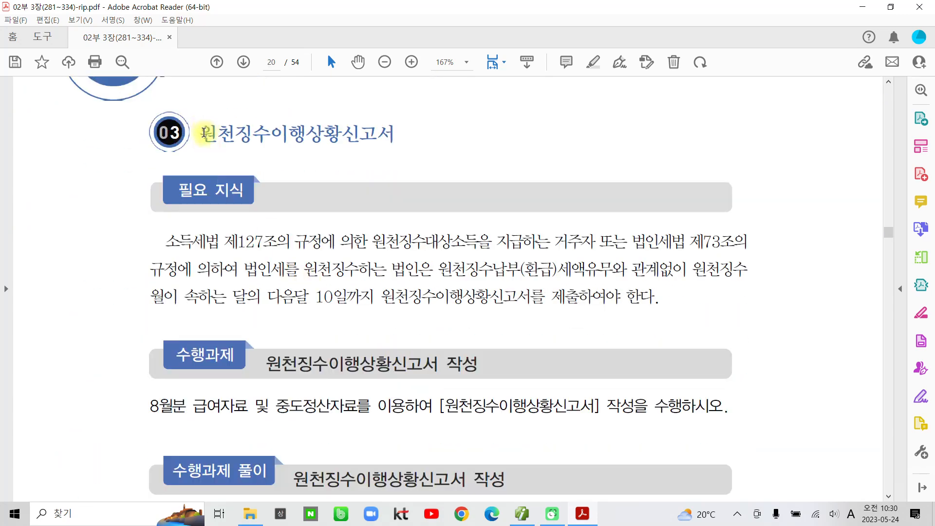
{"action": "left_click_drag", "start_coordinate": [232, 132], "coordinate": [403, 132]}
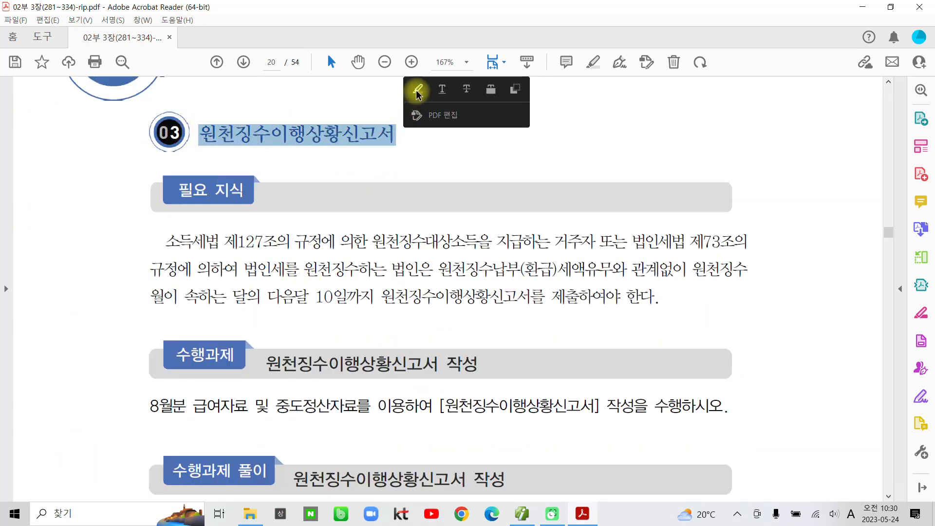
{"action": "left_click", "coordinate": [418, 90]}
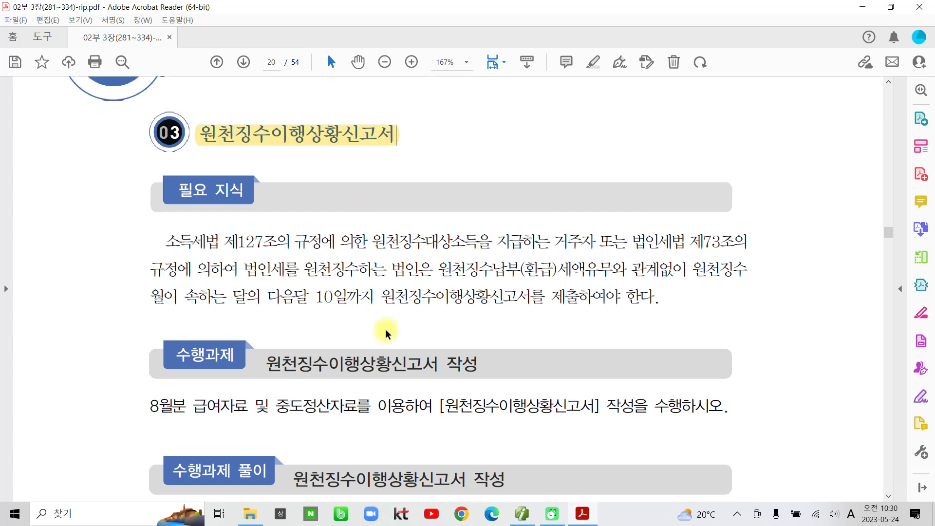
Step: Highlight the phrase "달의 다음달 10일까지 원천징수이행상황신고서를" and read the 수행과제 on preparing the August 원천징수이행상황신고서
{"action": "left_click_drag", "start_coordinate": [233, 298], "coordinate": [546, 298]}
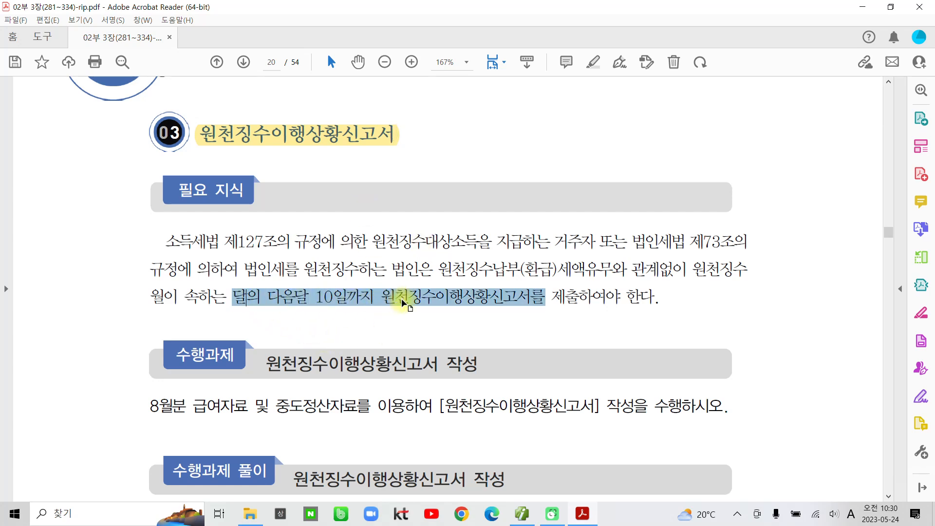
{"action": "left_click", "coordinate": [413, 248]}
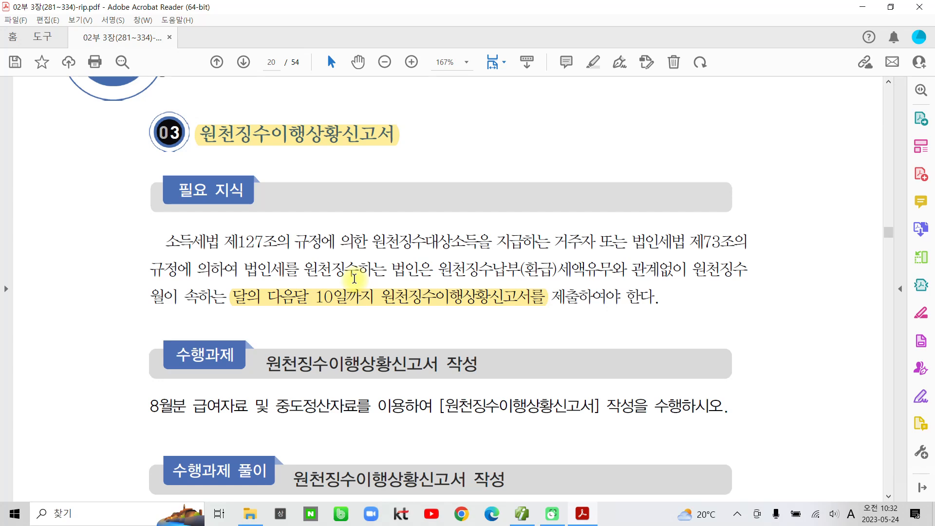
{"action": "scroll", "coordinate": [355, 279], "scroll_direction": "down", "scroll_amount": 2}
{"action": "left_click_drag", "start_coordinate": [153, 360], "coordinate": [259, 359]}
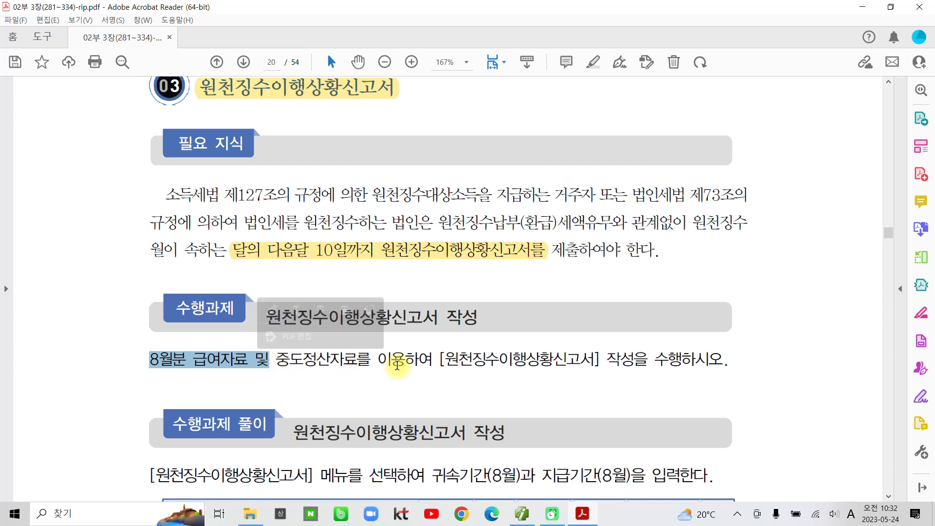
{"action": "left_click_drag", "start_coordinate": [440, 359], "coordinate": [601, 359]}
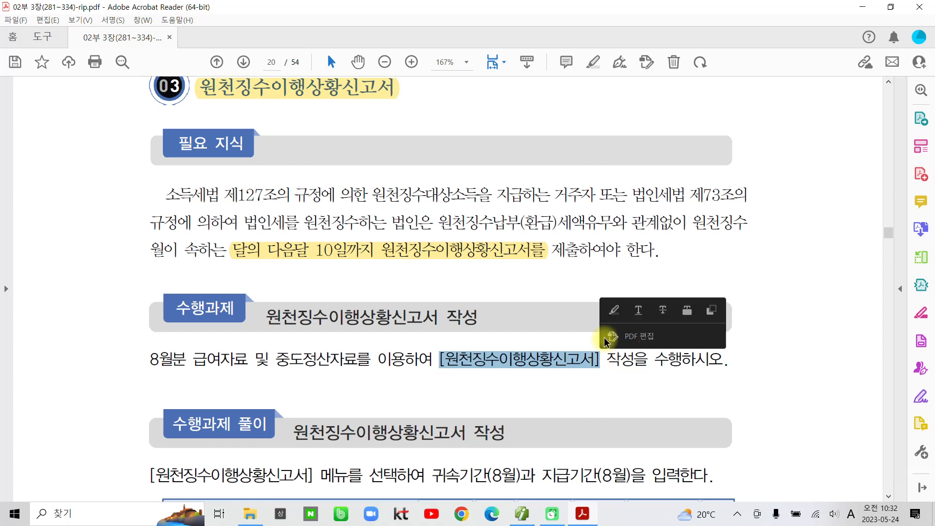
{"action": "left_click", "coordinate": [592, 362]}
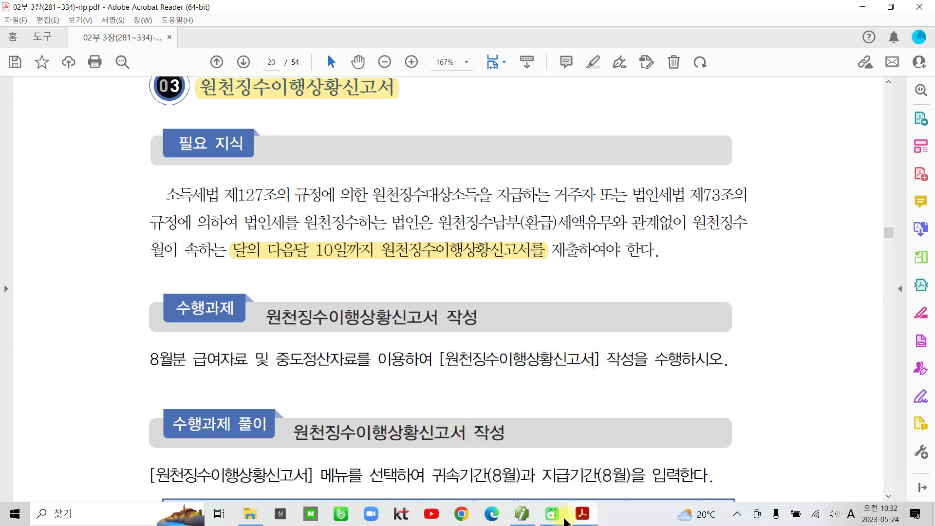
Step: Switch back to SmartA and open 원천징수이행상황신고서 under 근로소득관리 in the 인사급여 module
{"action": "left_click", "coordinate": [526, 515]}
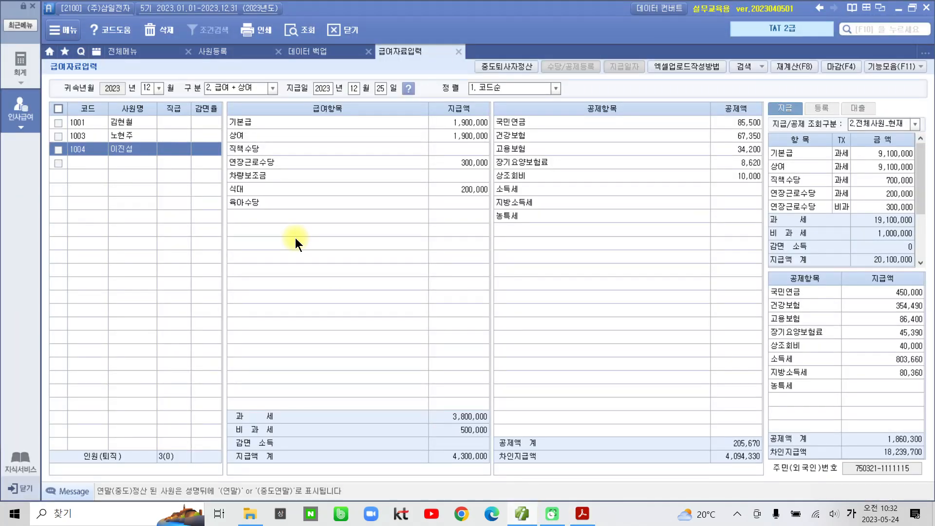
{"action": "left_click", "coordinate": [36, 119]}
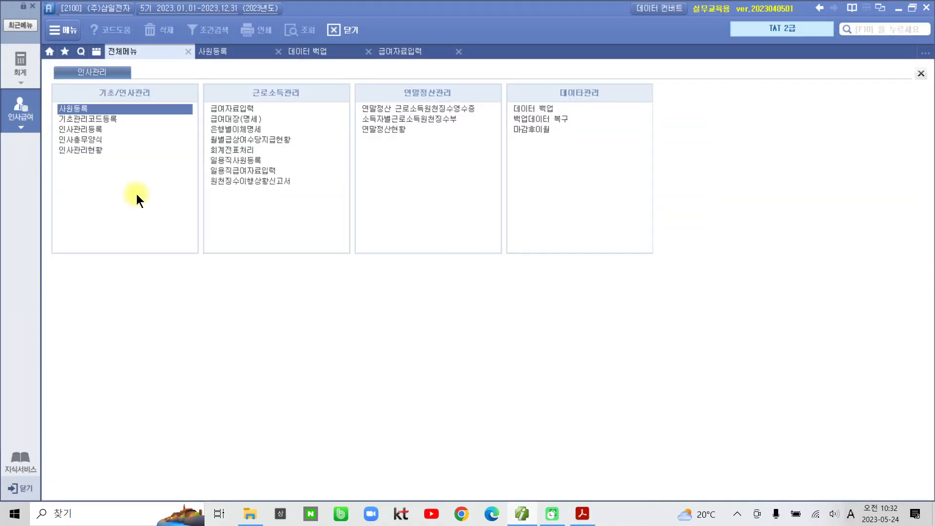
{"action": "mouse_move", "coordinate": [195, 65]}
{"action": "left_mouse_down"}
{"action": "mouse_move", "coordinate": [288, 271]}
{"action": "mouse_move", "coordinate": [361, 277]}
{"action": "left_mouse_up"}
{"action": "mouse_move", "coordinate": [213, 172]}
{"action": "left_mouse_down"}
{"action": "mouse_move", "coordinate": [282, 203]}
{"action": "mouse_move", "coordinate": [264, 162]}
{"action": "mouse_move", "coordinate": [201, 193]}
{"action": "left_mouse_up"}
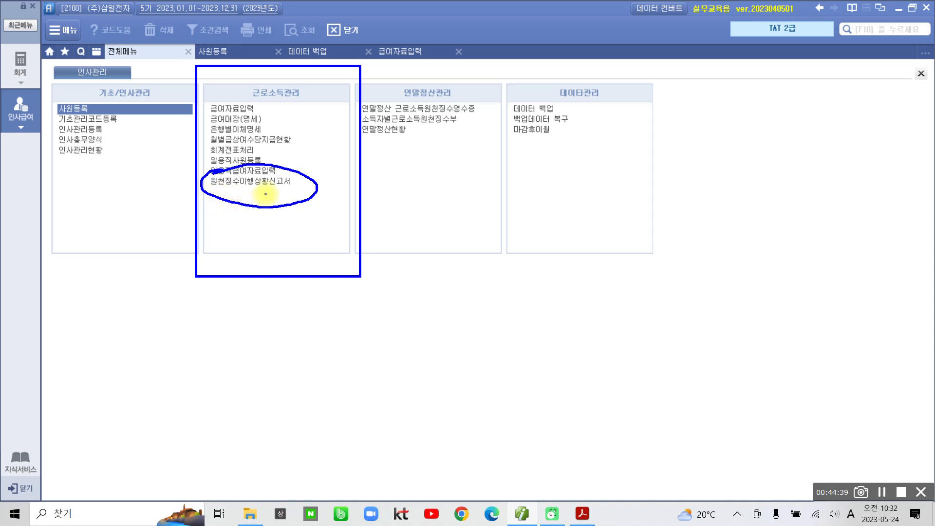
{"action": "key", "text": "Escape"}
{"action": "left_click", "coordinate": [222, 181]}
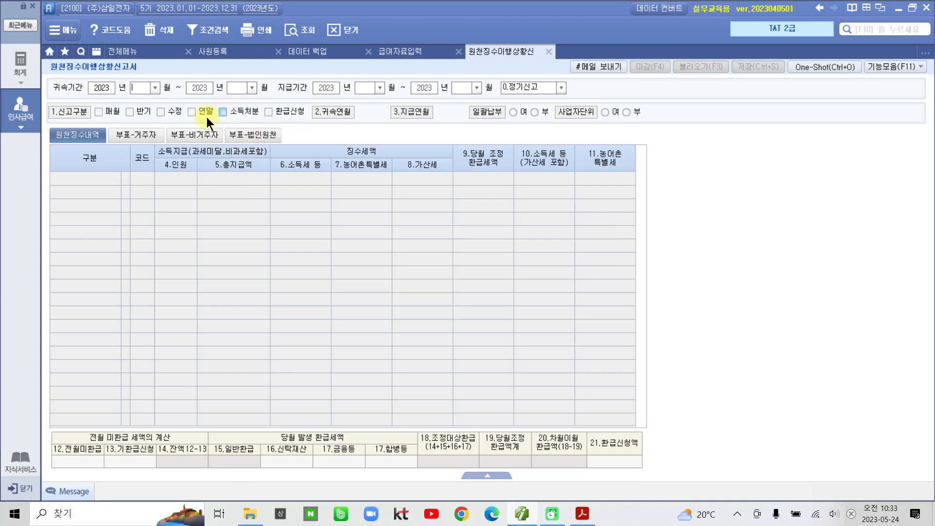
Step: Load the 원천징수이행상황신고서 with both 귀속기간 and 지급기간 set to 2023년 08월 ~ 2023년 08월
{"action": "left_click", "coordinate": [145, 91]}
{"action": "type", "text": "08"}
{"action": "key", "text": "Return"}
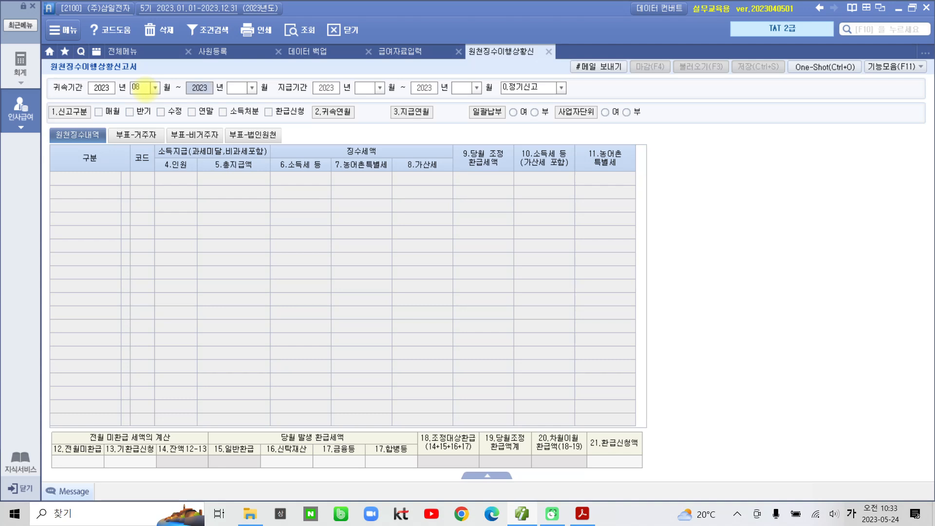
{"action": "type", "text": "08"}
{"action": "key", "text": "Return"}
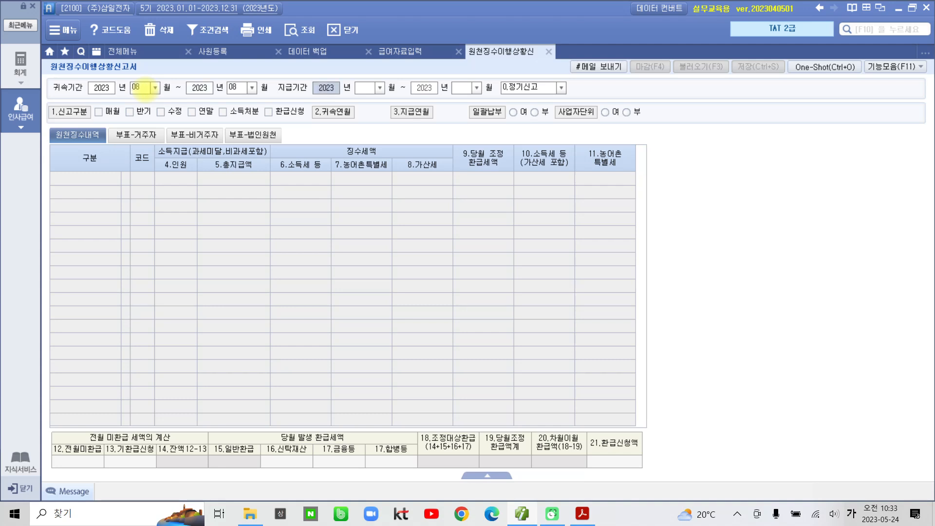
{"action": "key", "text": "Return"}
{"action": "type", "text": "08"}
{"action": "key", "text": "Return"}
{"action": "key", "text": "Return"}
{"action": "type", "text": "08"}
{"action": "key", "text": "Return"}
{"action": "key", "text": "Return"}
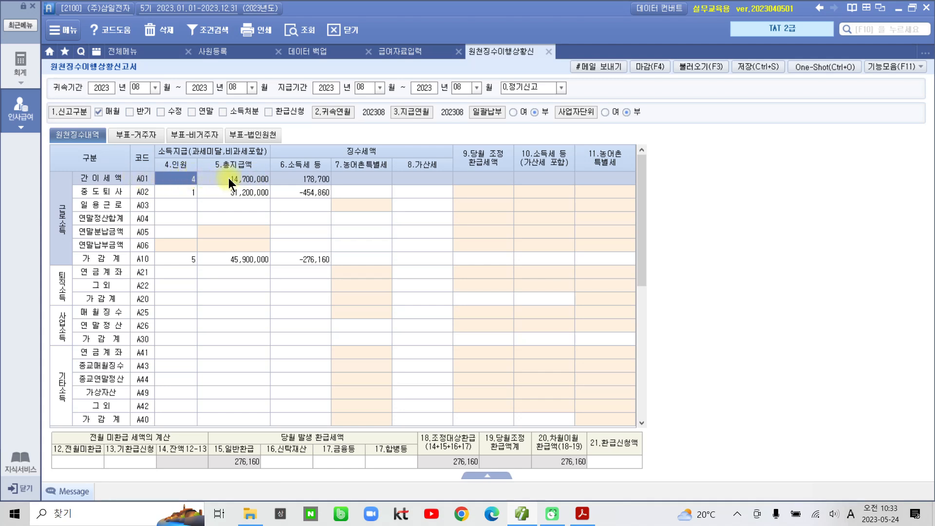
Step: Review the 근로소득 rows from 간이세액 A01 to 가감계 A10, examining 인원, 총지급액 and 소득세 등
{"action": "left_click", "coordinate": [180, 191]}
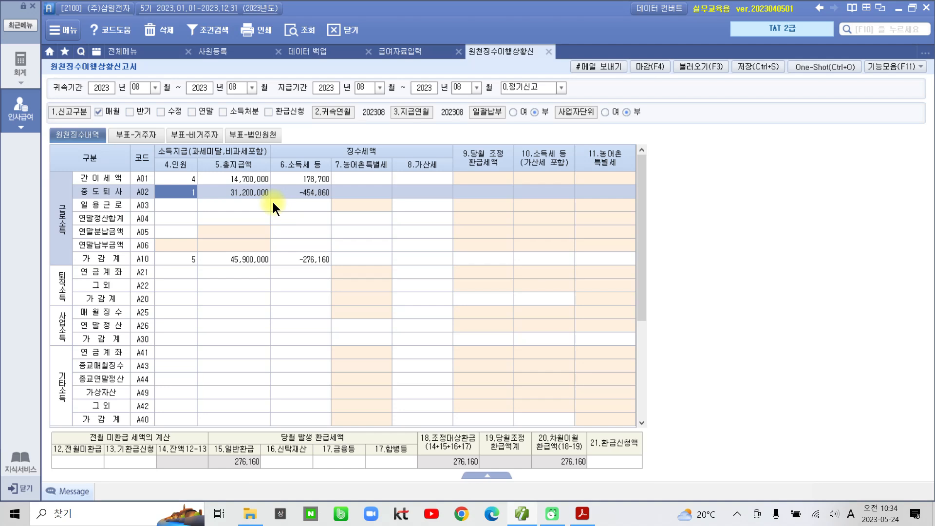
{"action": "left_click", "coordinate": [312, 180]}
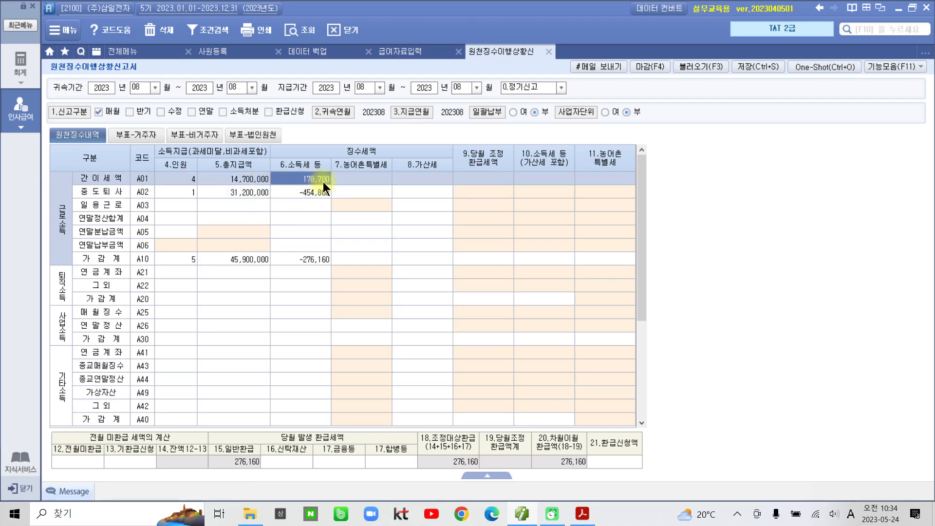
{"action": "left_click", "coordinate": [300, 192]}
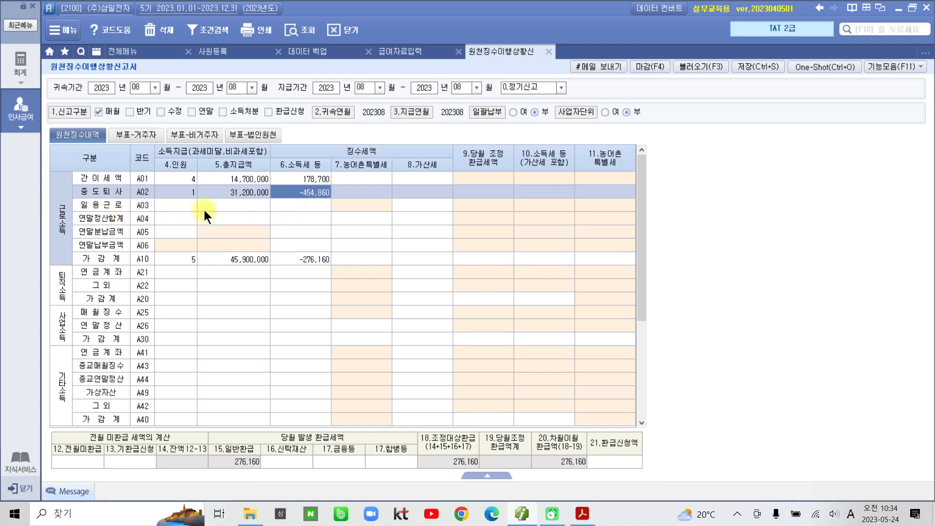
{"action": "left_click", "coordinate": [232, 210]}
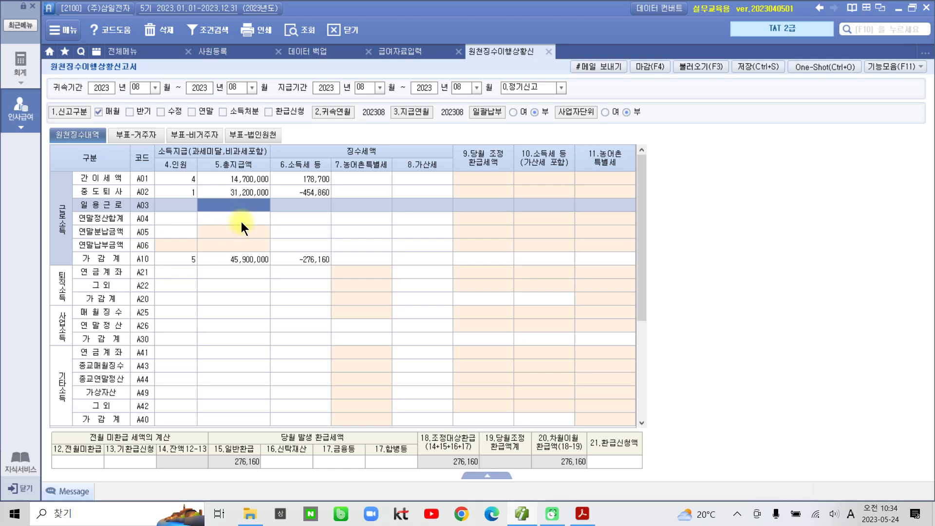
{"action": "left_click", "coordinate": [243, 220]}
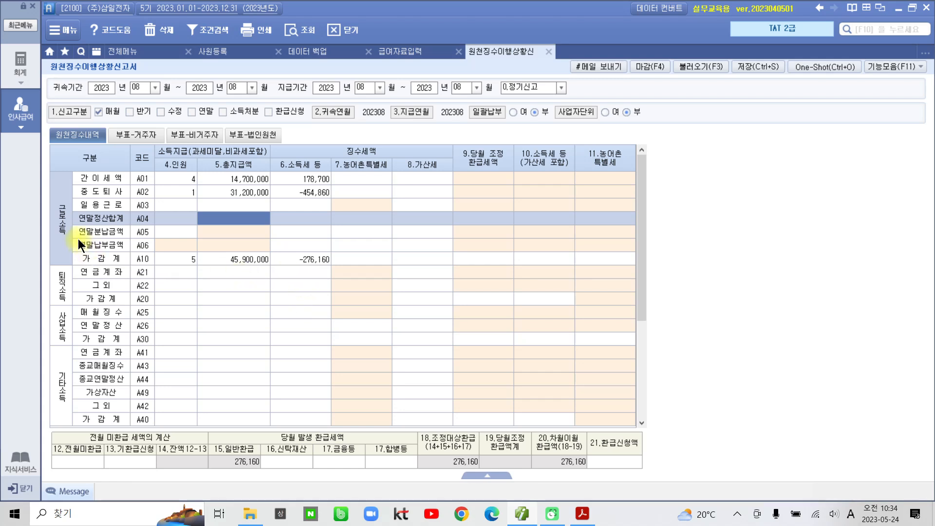
{"action": "left_click", "coordinate": [308, 261]}
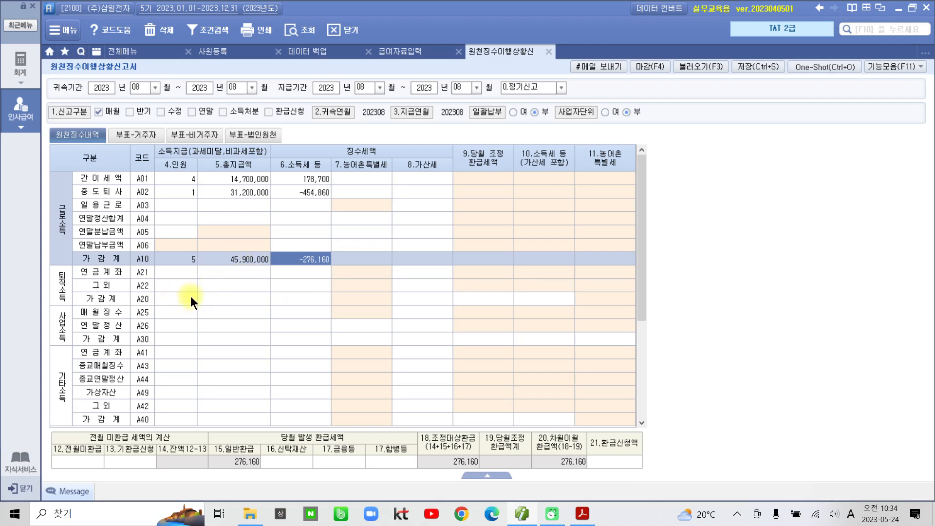
Step: Look through the remaining income categories of the return, from 퇴직소득 and 사업소득 down to 배당소득 and 법인원천
{"action": "left_click", "coordinate": [287, 285]}
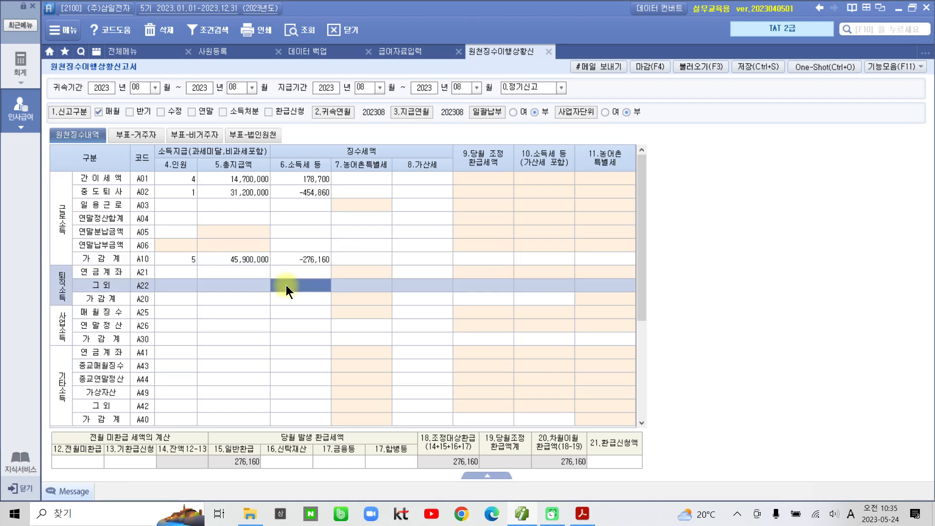
{"action": "left_click", "coordinate": [284, 315]}
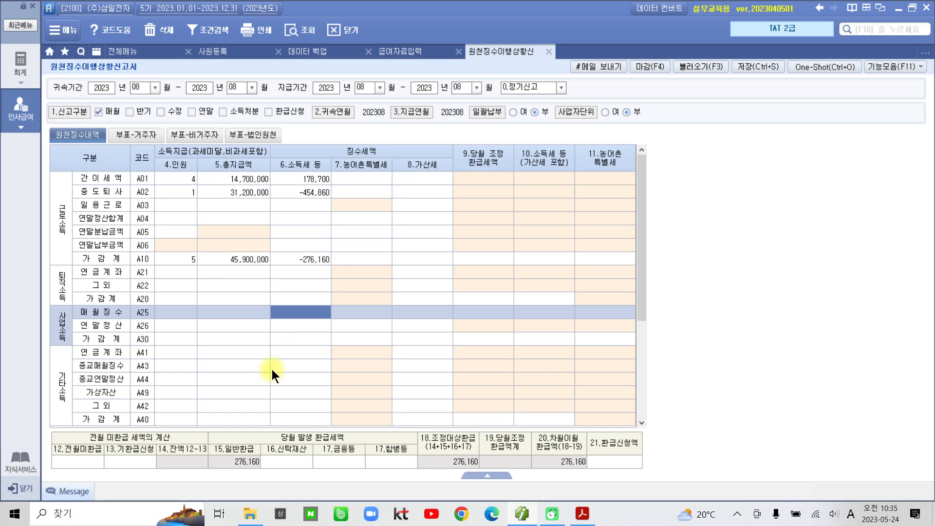
{"action": "left_click", "coordinate": [284, 364]}
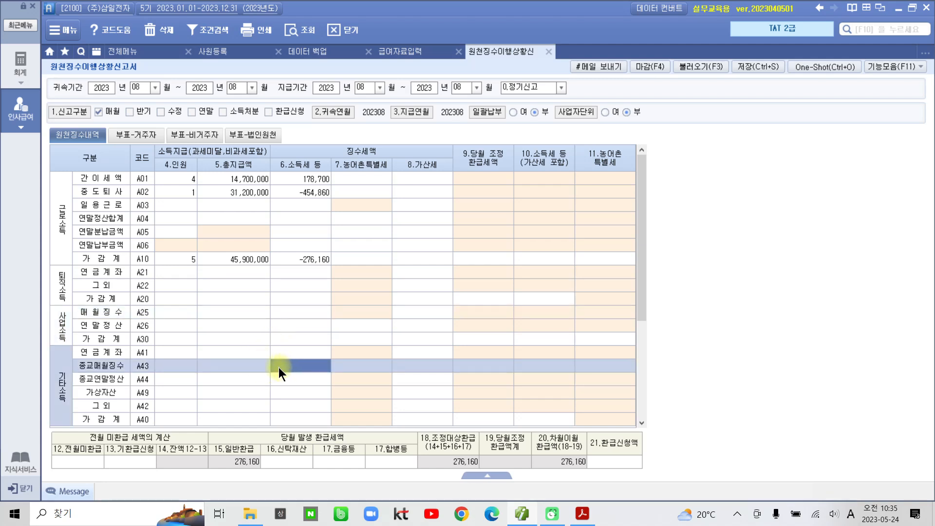
{"action": "scroll", "coordinate": [278, 361], "scroll_direction": "down", "scroll_amount": 3}
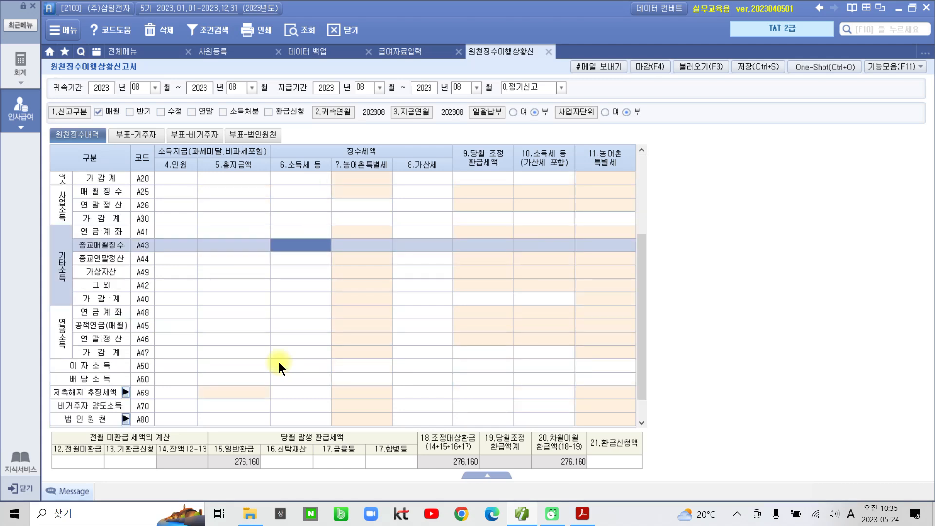
{"action": "left_click", "coordinate": [290, 323]}
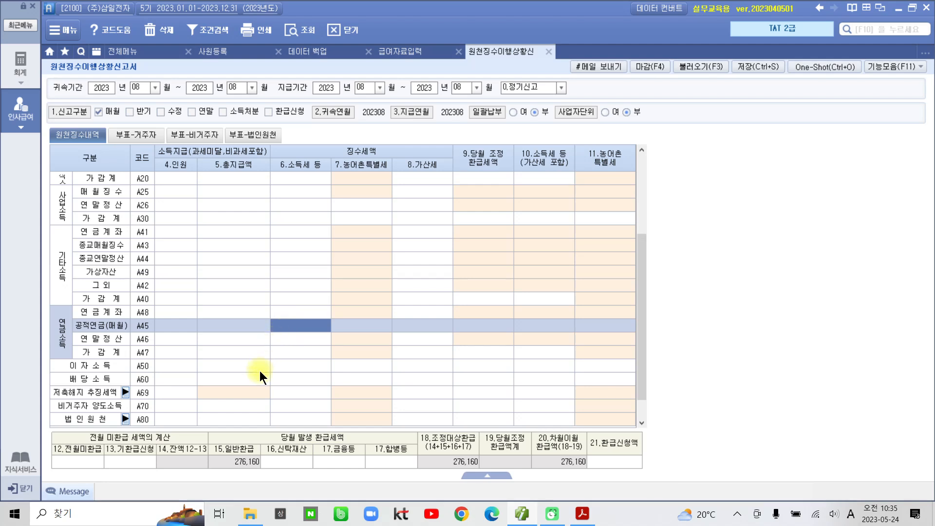
{"action": "left_click", "coordinate": [282, 367]}
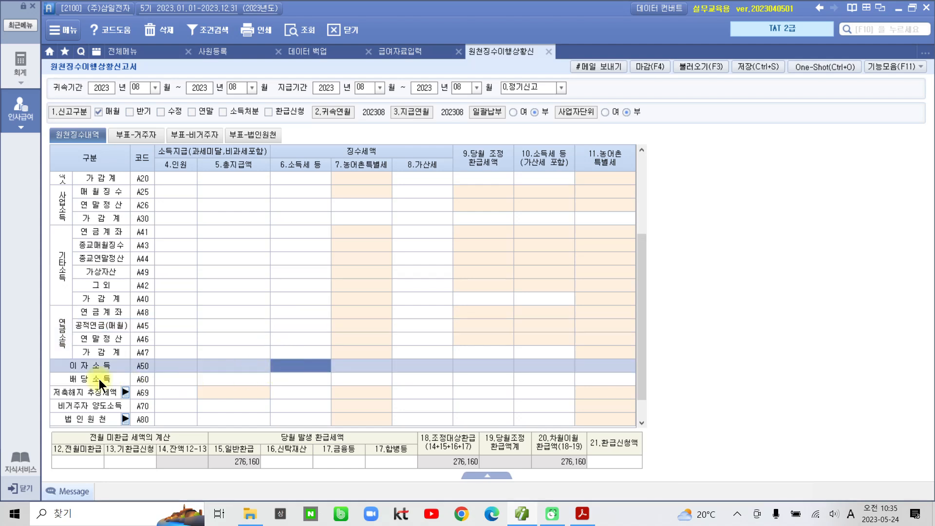
{"action": "left_click", "coordinate": [291, 382]}
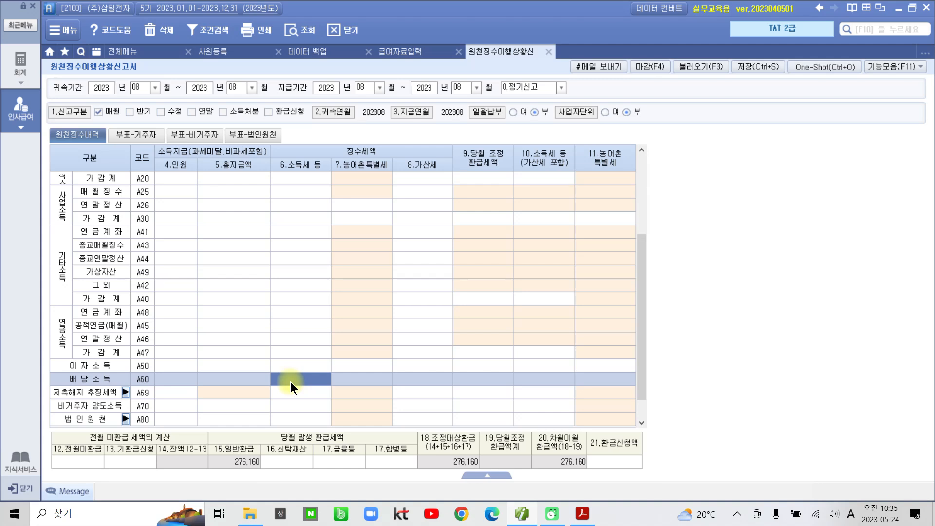
{"action": "left_click", "coordinate": [292, 418]}
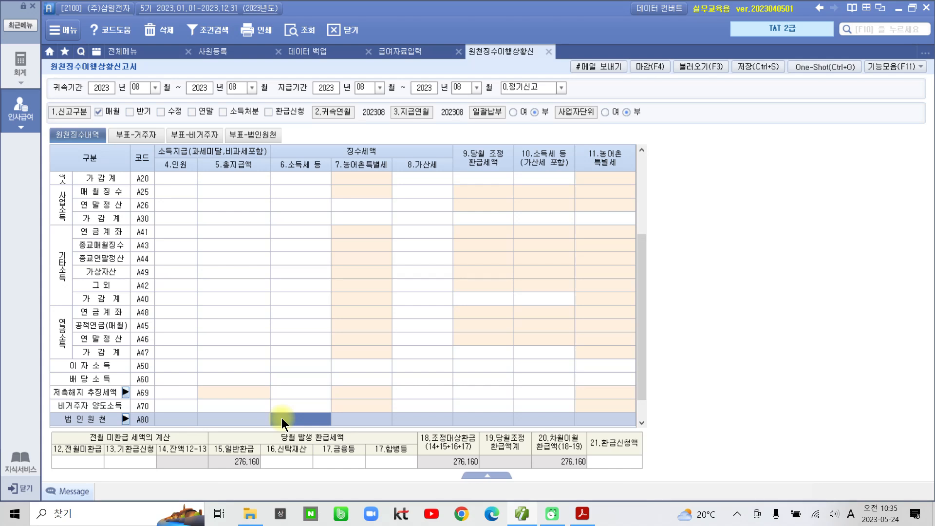
Step: Look over the 인사급여 module's full menu, from 기초/인사관리 and 근로소득관리 to 연말정산관리 and 데이터관리
{"action": "left_click", "coordinate": [21, 111]}
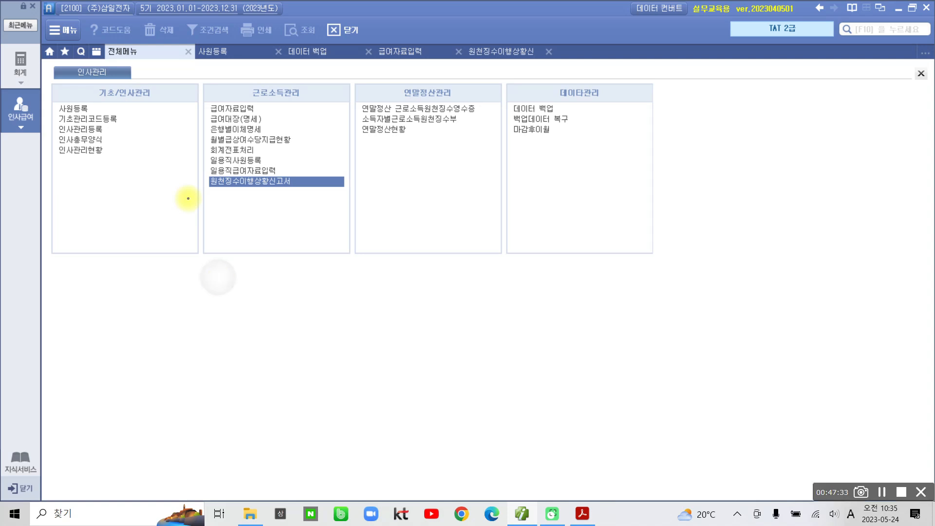
{"action": "mouse_move", "coordinate": [205, 280]}
{"action": "left_mouse_down"}
{"action": "mouse_move", "coordinate": [184, 241]}
{"action": "mouse_move", "coordinate": [479, 30]}
{"action": "mouse_move", "coordinate": [564, 335]}
{"action": "mouse_move", "coordinate": [183, 320]}
{"action": "left_mouse_up"}
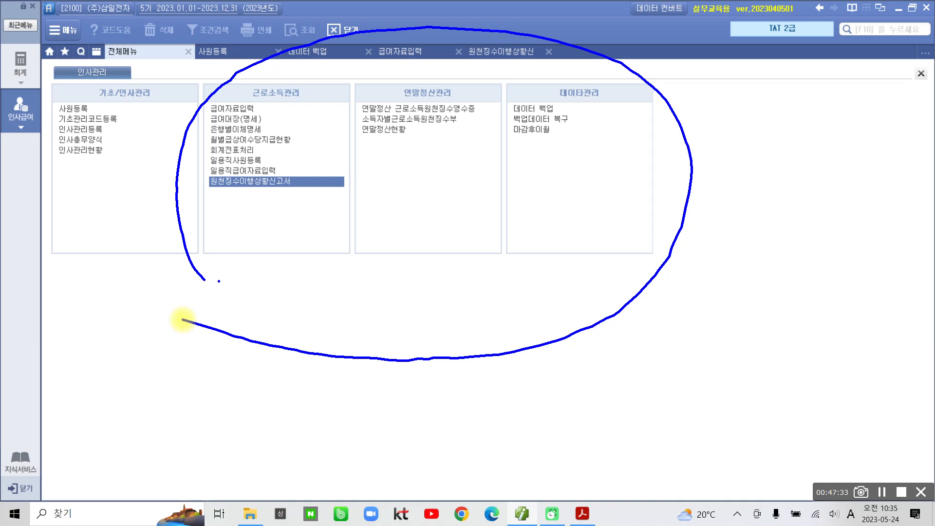
{"action": "mouse_move", "coordinate": [52, 95]}
{"action": "left_mouse_down"}
{"action": "mouse_move", "coordinate": [104, 273]}
{"action": "mouse_move", "coordinate": [706, 261]}
{"action": "left_mouse_up"}
{"action": "mouse_move", "coordinate": [105, 84]}
{"action": "left_mouse_down"}
{"action": "mouse_move", "coordinate": [487, 77]}
{"action": "mouse_move", "coordinate": [716, 174]}
{"action": "mouse_move", "coordinate": [582, 271]}
{"action": "left_mouse_up"}
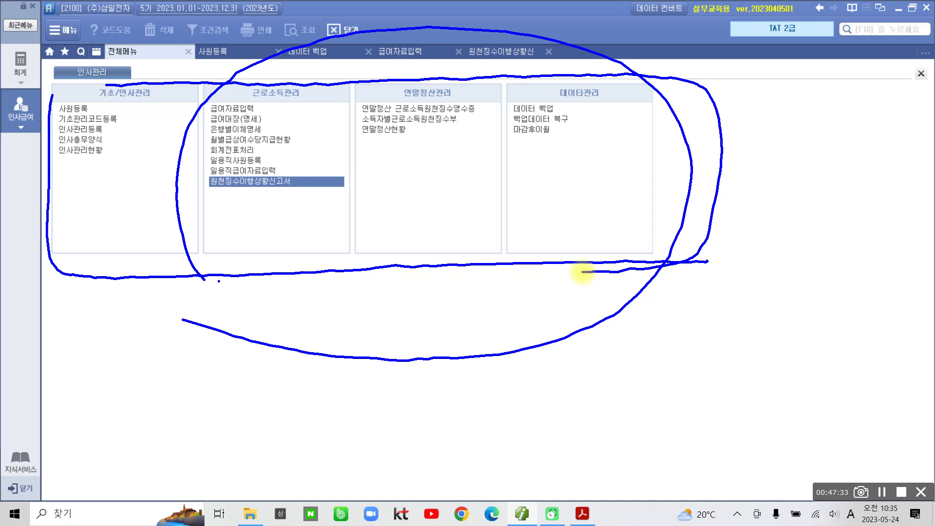
{"action": "left_click_drag", "start_coordinate": [28, 135], "coordinate": [32, 122]}
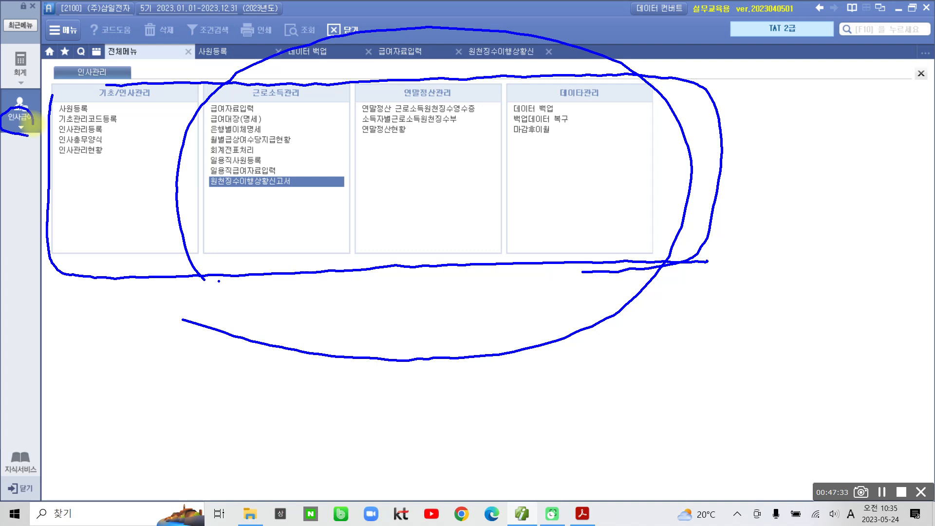
{"action": "left_click_drag", "start_coordinate": [215, 199], "coordinate": [260, 200]}
{"action": "left_click_drag", "start_coordinate": [222, 225], "coordinate": [260, 233]}
{"action": "left_click_drag", "start_coordinate": [228, 248], "coordinate": [262, 248]}
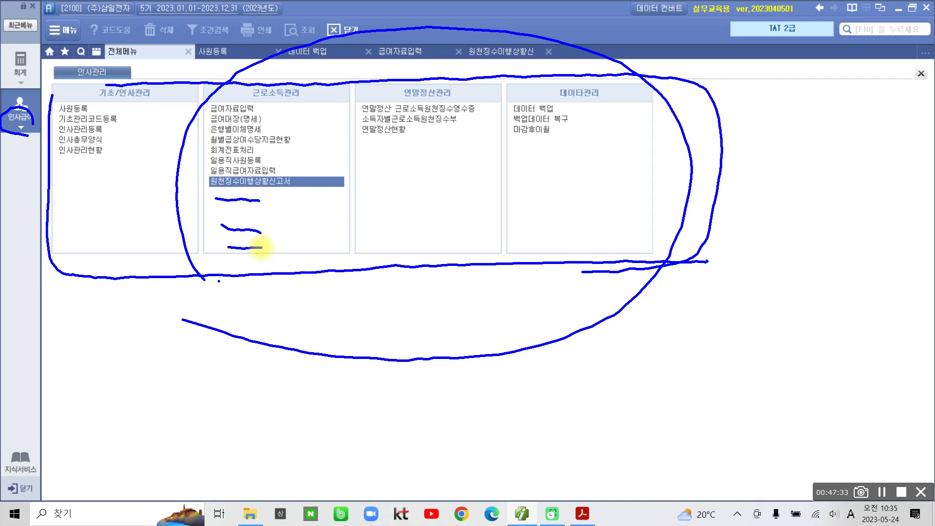
{"action": "key", "text": "Escape"}
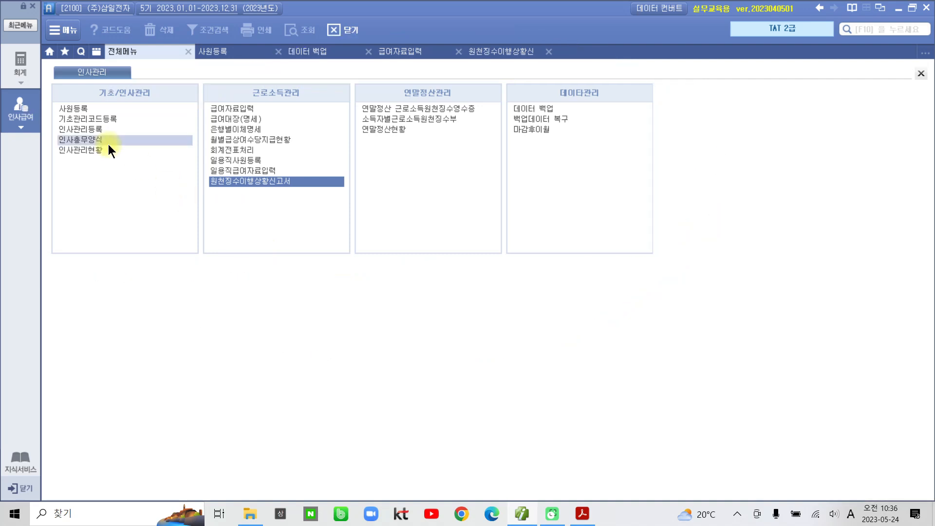
Step: Return to 원천징수이행상황신고서 without saving the data and reload it with 귀속기간 and 지급기간 of 2023년 08월
{"action": "left_click", "coordinate": [489, 54]}
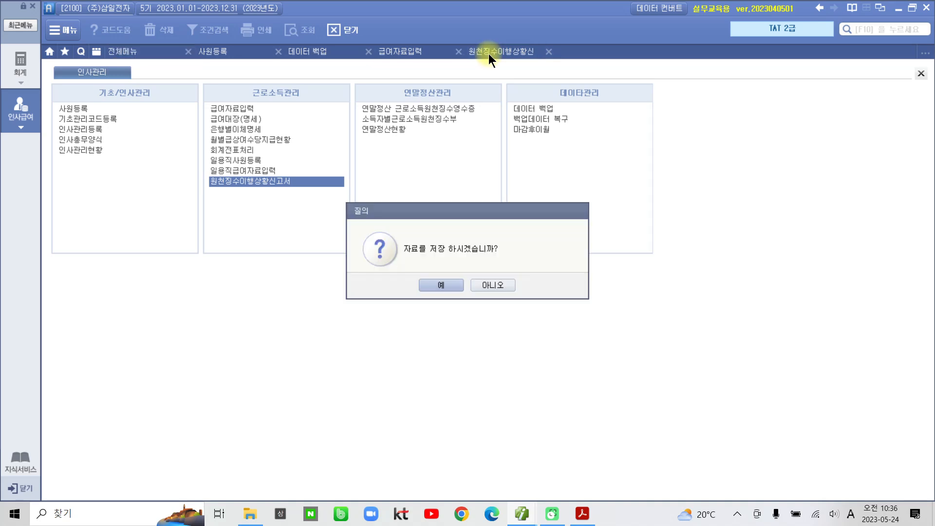
{"action": "left_click", "coordinate": [499, 286]}
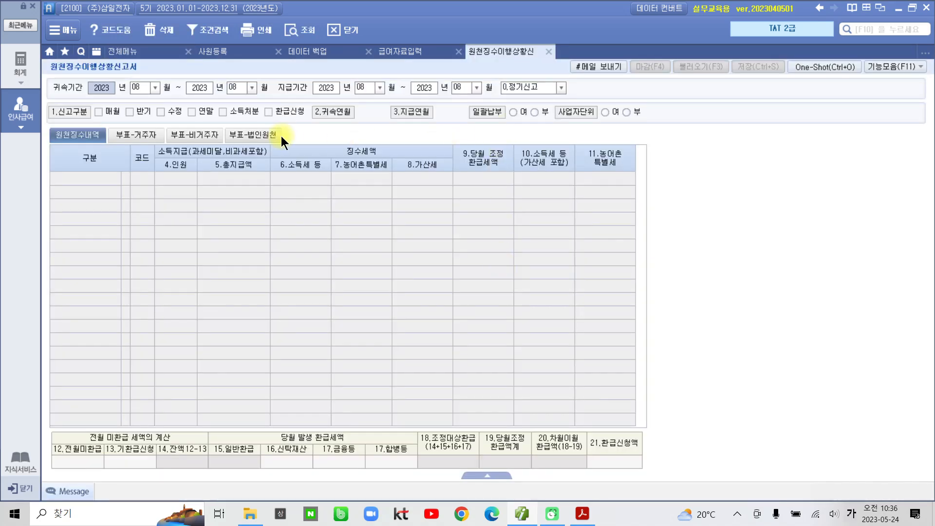
{"action": "left_click", "coordinate": [477, 88]}
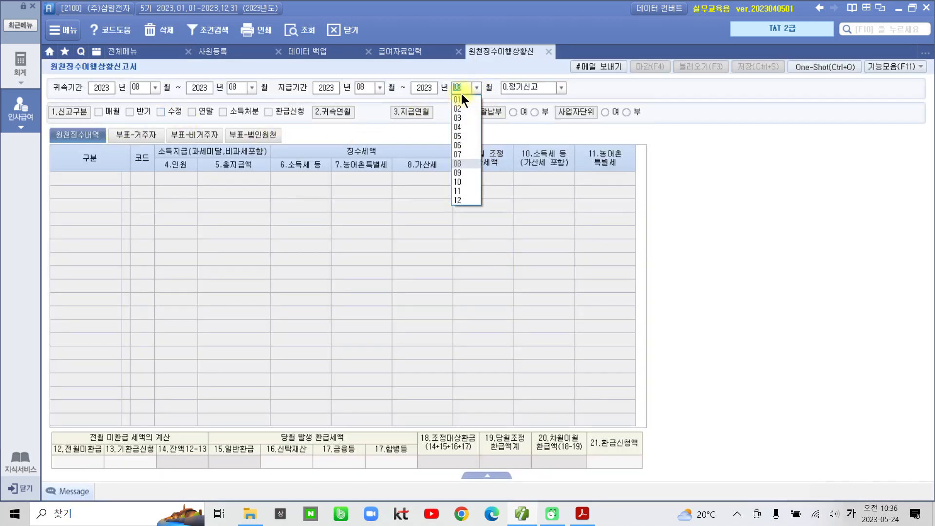
{"action": "left_click", "coordinate": [465, 164]}
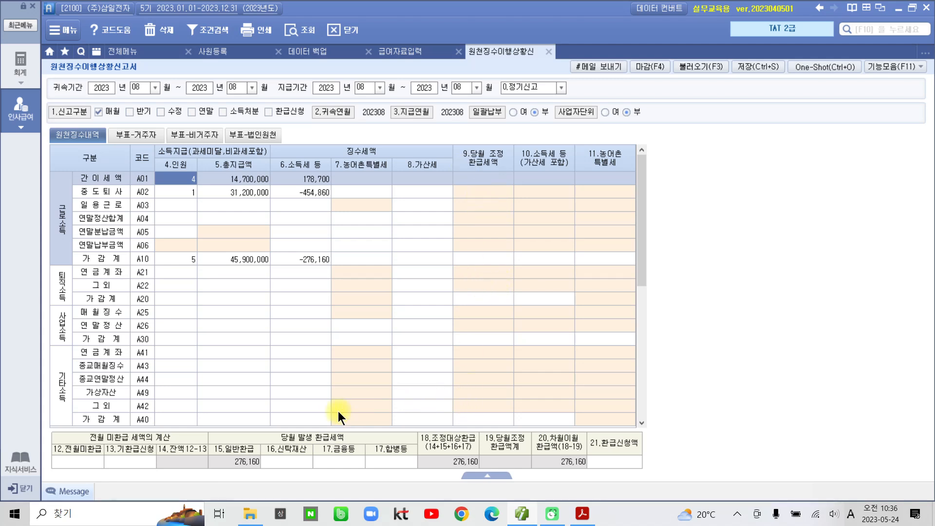
Step: Examine the 가감계 A10 소득세 against 15.일반환급 and 20.차월이월 환급액, along with the 12.전월미환급 and 21.환급신청액 fields
{"action": "scroll", "coordinate": [298, 409], "scroll_direction": "down", "scroll_amount": 3}
{"action": "scroll", "coordinate": [223, 413], "scroll_direction": "down", "scroll_amount": 1}
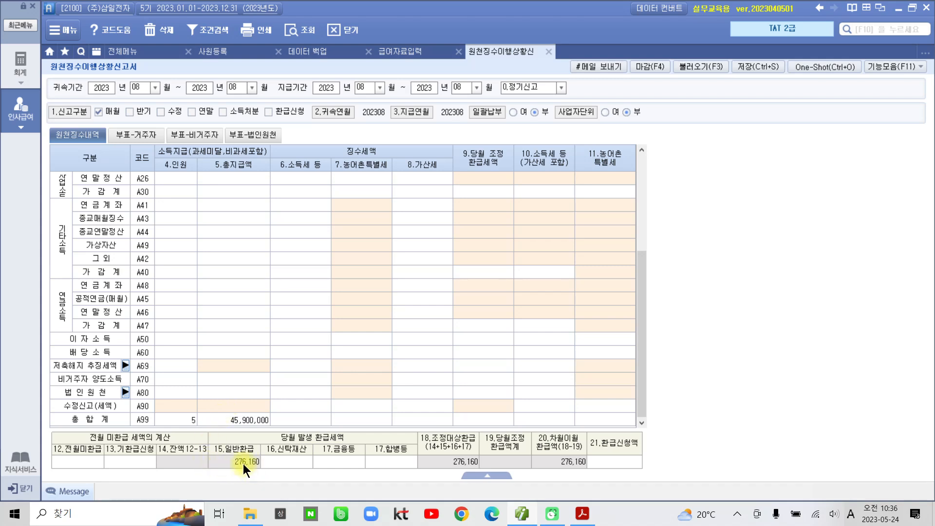
{"action": "scroll", "coordinate": [279, 337], "scroll_direction": "up", "scroll_amount": 4}
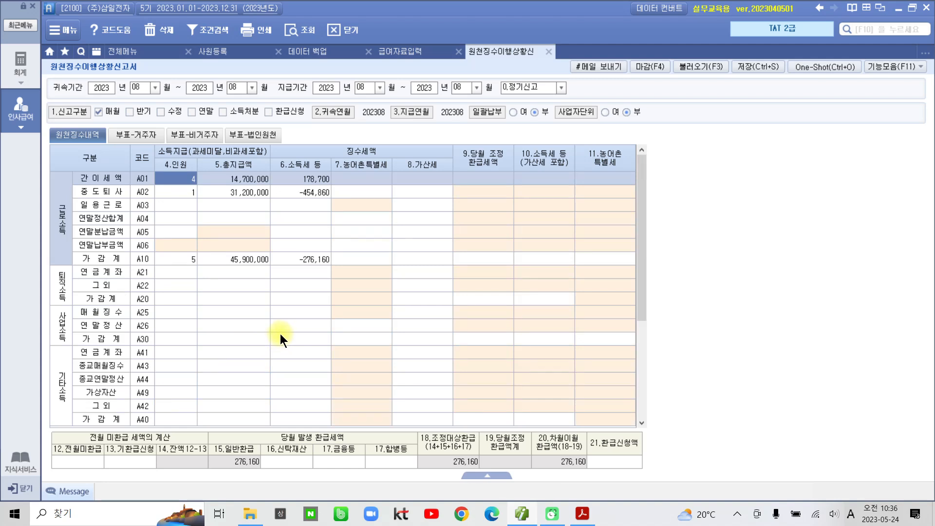
{"action": "mouse_move", "coordinate": [282, 248]}
{"action": "left_mouse_down"}
{"action": "mouse_move", "coordinate": [291, 262]}
{"action": "mouse_move", "coordinate": [350, 281]}
{"action": "left_mouse_up"}
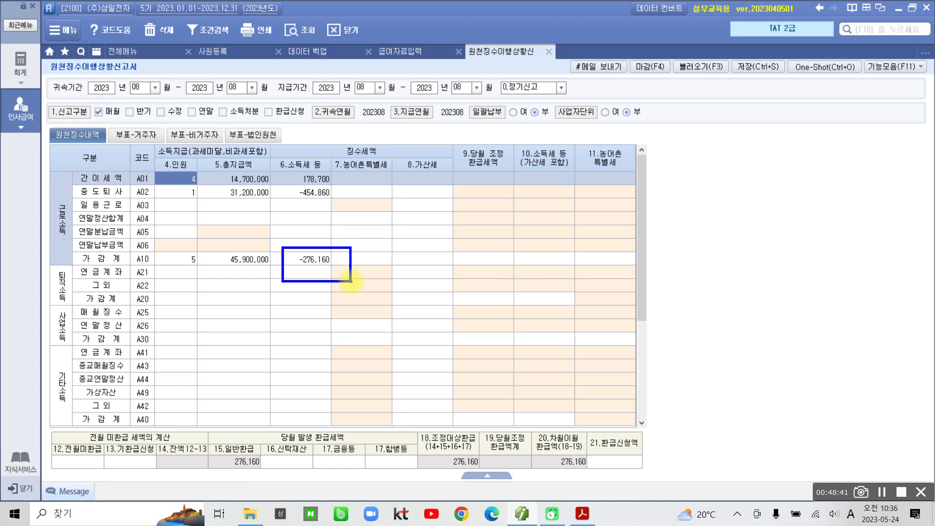
{"action": "mouse_move", "coordinate": [261, 430]}
{"action": "left_mouse_down"}
{"action": "mouse_move", "coordinate": [269, 442]}
{"action": "mouse_move", "coordinate": [326, 446]}
{"action": "mouse_move", "coordinate": [316, 416]}
{"action": "mouse_move", "coordinate": [255, 428]}
{"action": "mouse_move", "coordinate": [263, 476]}
{"action": "mouse_move", "coordinate": [246, 452]}
{"action": "mouse_move", "coordinate": [225, 460]}
{"action": "left_mouse_up"}
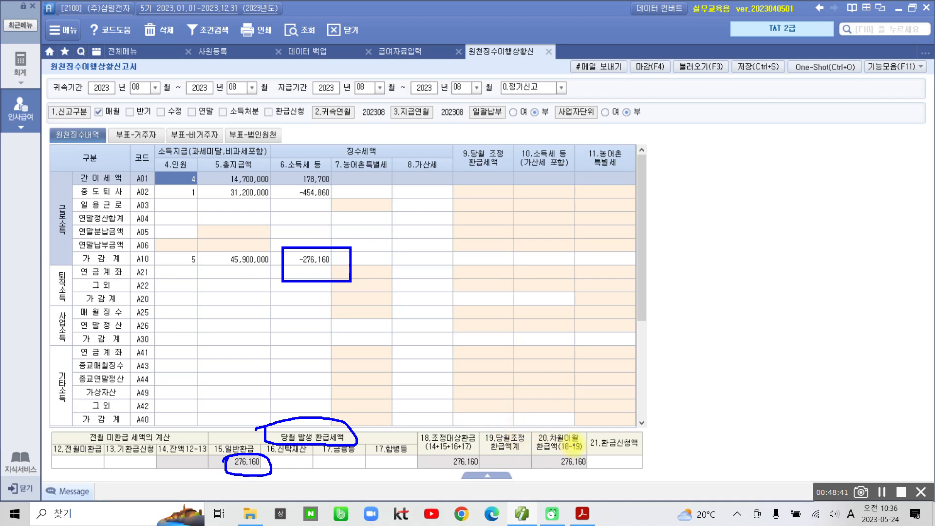
{"action": "mouse_move", "coordinate": [538, 430]}
{"action": "left_mouse_down"}
{"action": "mouse_move", "coordinate": [532, 447]}
{"action": "mouse_move", "coordinate": [540, 457]}
{"action": "mouse_move", "coordinate": [572, 458]}
{"action": "mouse_move", "coordinate": [586, 429]}
{"action": "mouse_move", "coordinate": [545, 420]}
{"action": "left_mouse_up"}
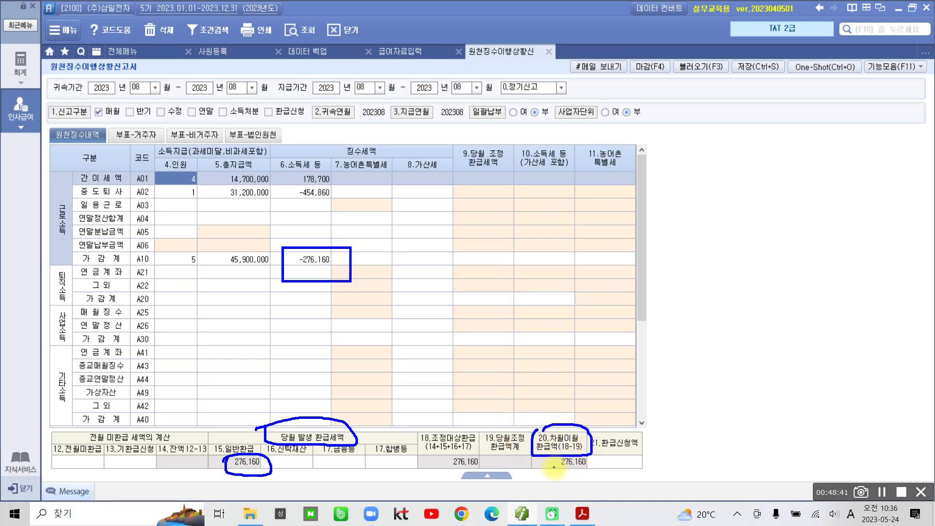
{"action": "mouse_move", "coordinate": [562, 454]}
{"action": "left_mouse_down"}
{"action": "mouse_move", "coordinate": [566, 474]}
{"action": "mouse_move", "coordinate": [589, 455]}
{"action": "mouse_move", "coordinate": [552, 457]}
{"action": "mouse_move", "coordinate": [550, 470]}
{"action": "left_mouse_up"}
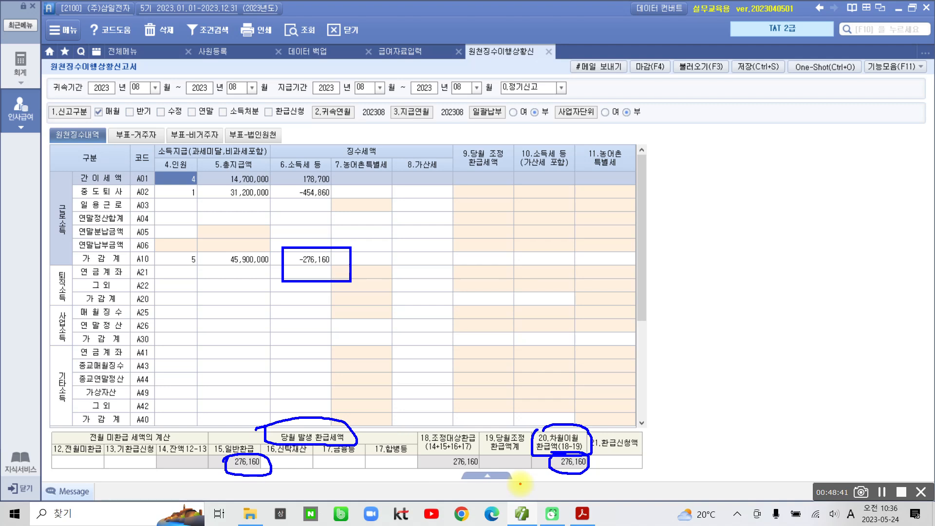
{"action": "mouse_move", "coordinate": [564, 466]}
{"action": "left_mouse_down"}
{"action": "mouse_move", "coordinate": [664, 483]}
{"action": "mouse_move", "coordinate": [621, 460]}
{"action": "mouse_move", "coordinate": [628, 455]}
{"action": "mouse_move", "coordinate": [601, 467]}
{"action": "mouse_move", "coordinate": [616, 480]}
{"action": "left_mouse_up"}
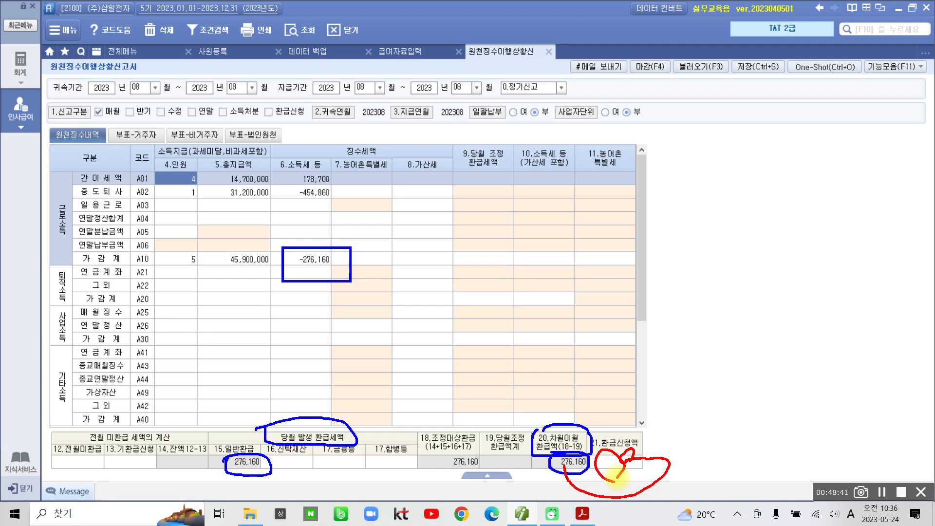
{"action": "mouse_move", "coordinate": [78, 485]}
{"action": "left_mouse_down"}
{"action": "mouse_move", "coordinate": [97, 482]}
{"action": "mouse_move", "coordinate": [83, 406]}
{"action": "mouse_move", "coordinate": [87, 509]}
{"action": "left_mouse_up"}
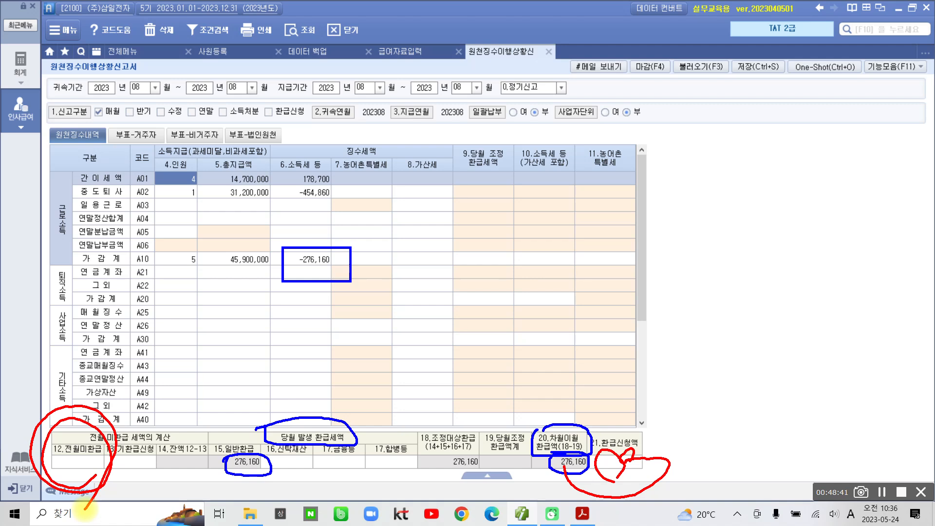
{"action": "left_click_drag", "start_coordinate": [156, 362], "coordinate": [78, 461]}
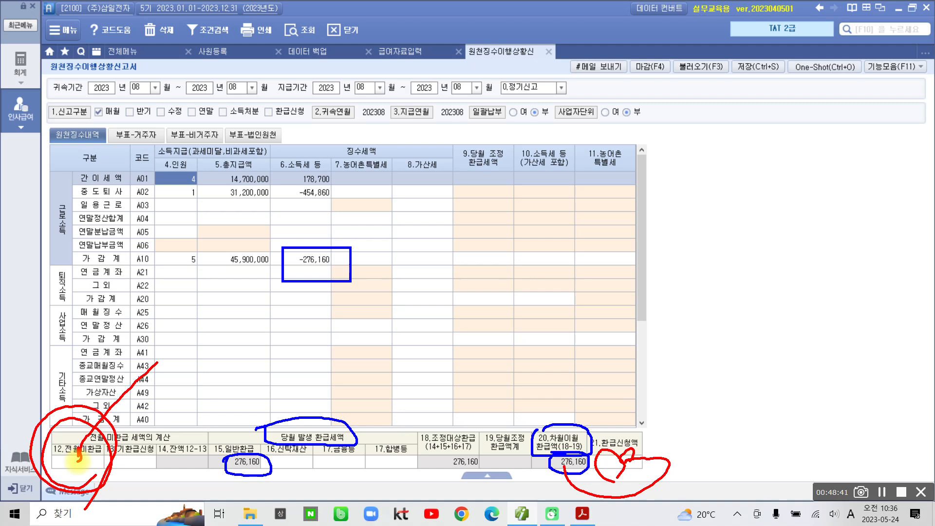
{"action": "mouse_move", "coordinate": [616, 475]}
{"action": "left_mouse_down"}
{"action": "mouse_move", "coordinate": [585, 450]}
{"action": "mouse_move", "coordinate": [650, 482]}
{"action": "left_mouse_up"}
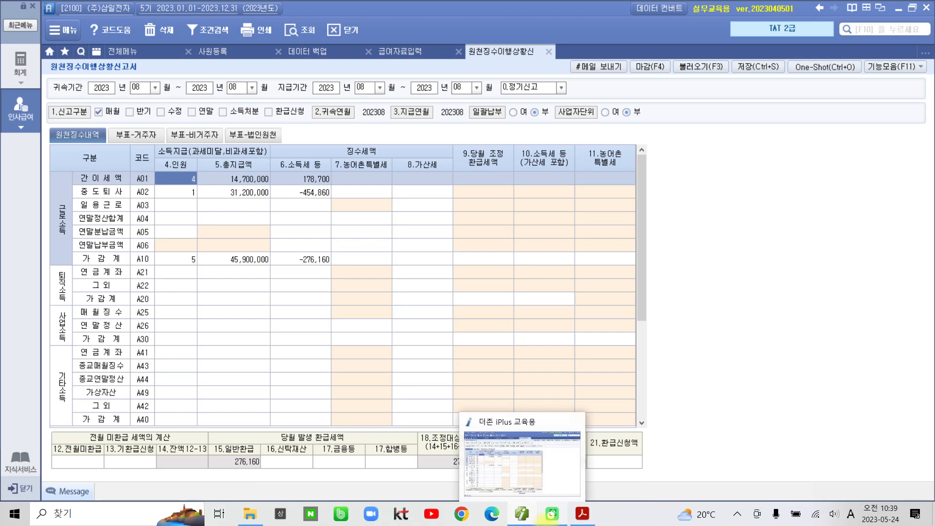
Step: Switch to the textbook PDF in Acrobat Reader and review the 원천징수이행상황신고서 solution and its 수행 tip on page 300
{"action": "mouse_move", "coordinate": [554, 520]}
{"action": "left_click", "coordinate": [583, 513]}
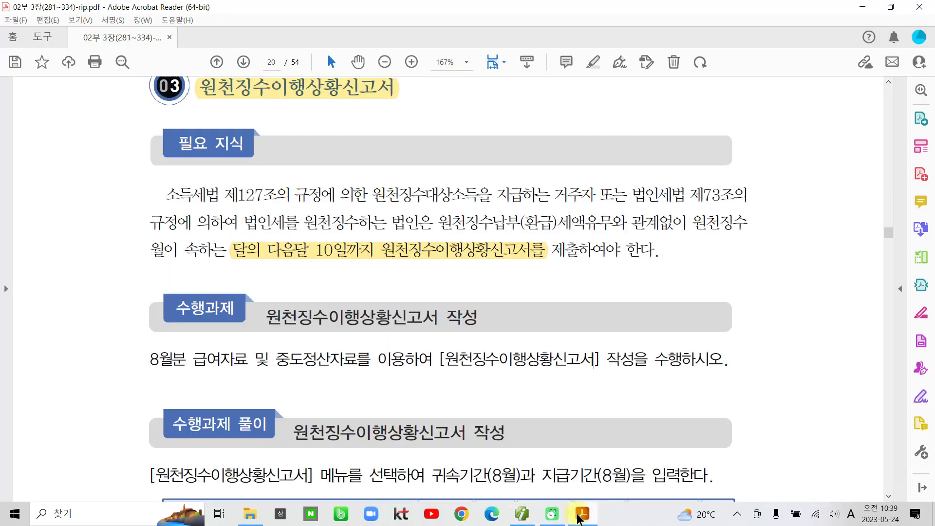
{"action": "scroll", "coordinate": [536, 414], "scroll_direction": "down", "scroll_amount": 2}
{"action": "scroll", "coordinate": [544, 382], "scroll_direction": "down", "scroll_amount": 5}
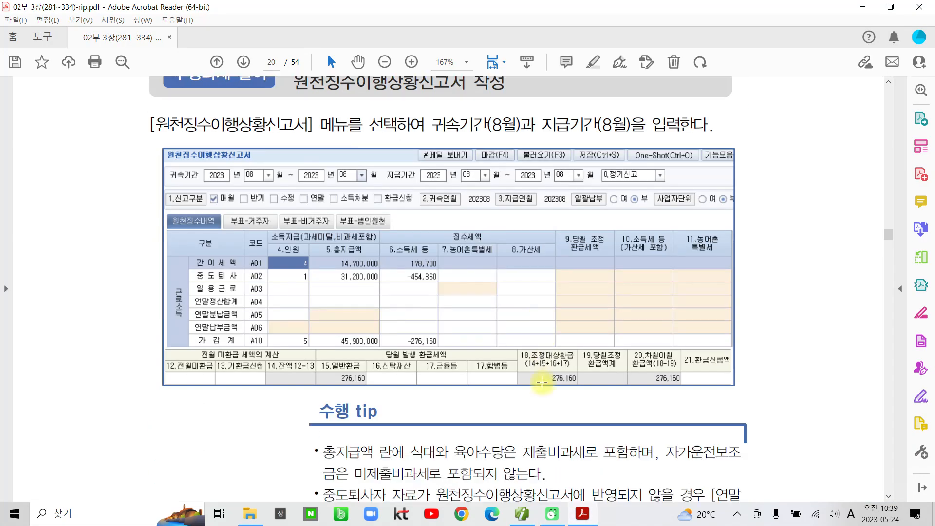
{"action": "scroll", "coordinate": [445, 378], "scroll_direction": "down", "scroll_amount": 4}
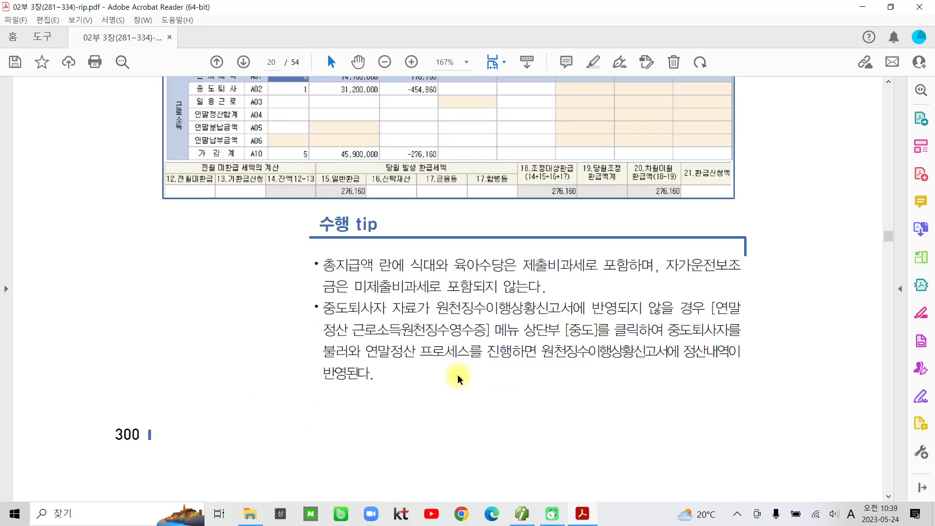